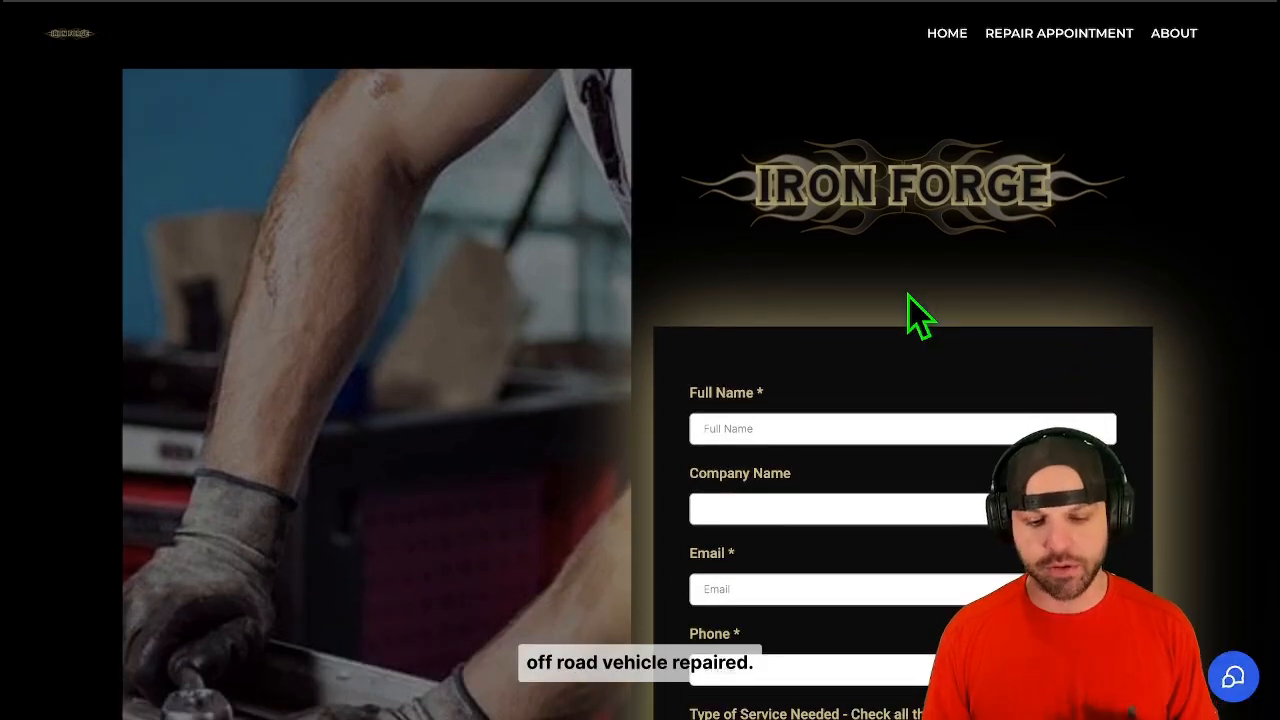
# Examine the website's repair appointment form from the full name field through to the submit button.
pyautogui.scroll(-1, 908, 295)
pyautogui.scroll(-2, 908, 295)
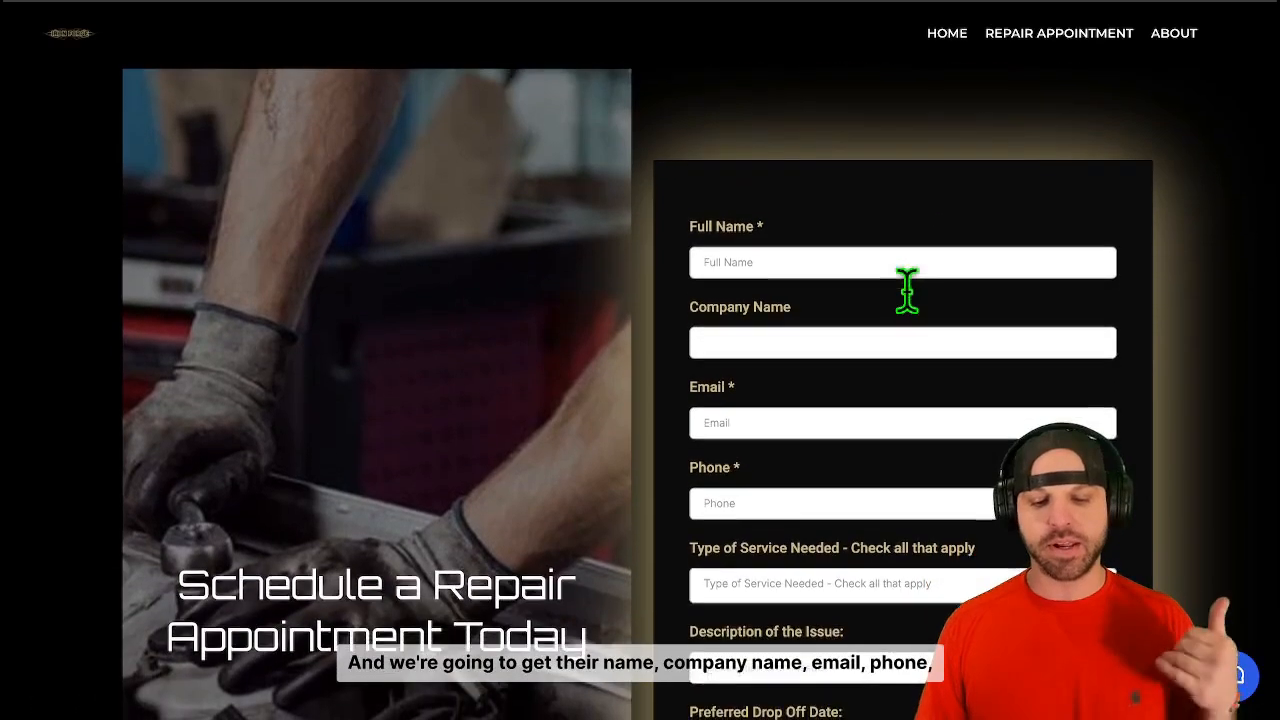
pyautogui.scroll(-5, 908, 295)
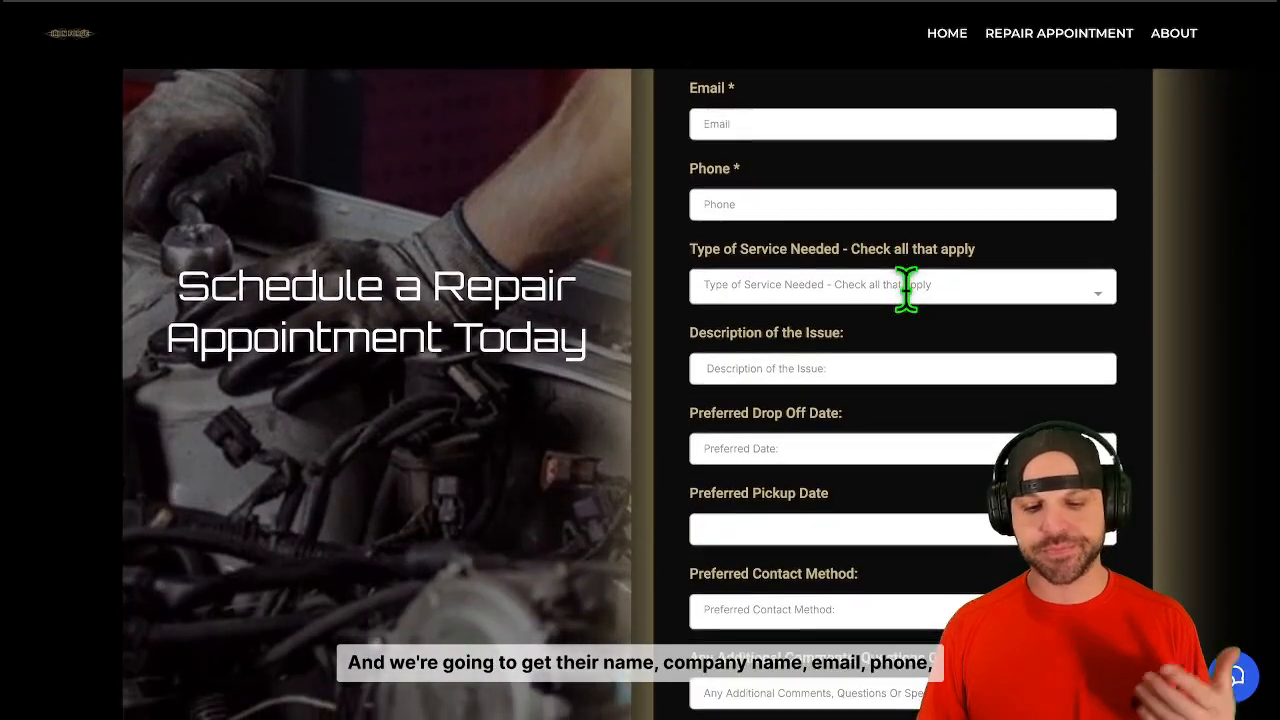
pyautogui.scroll(-2, 908, 288)
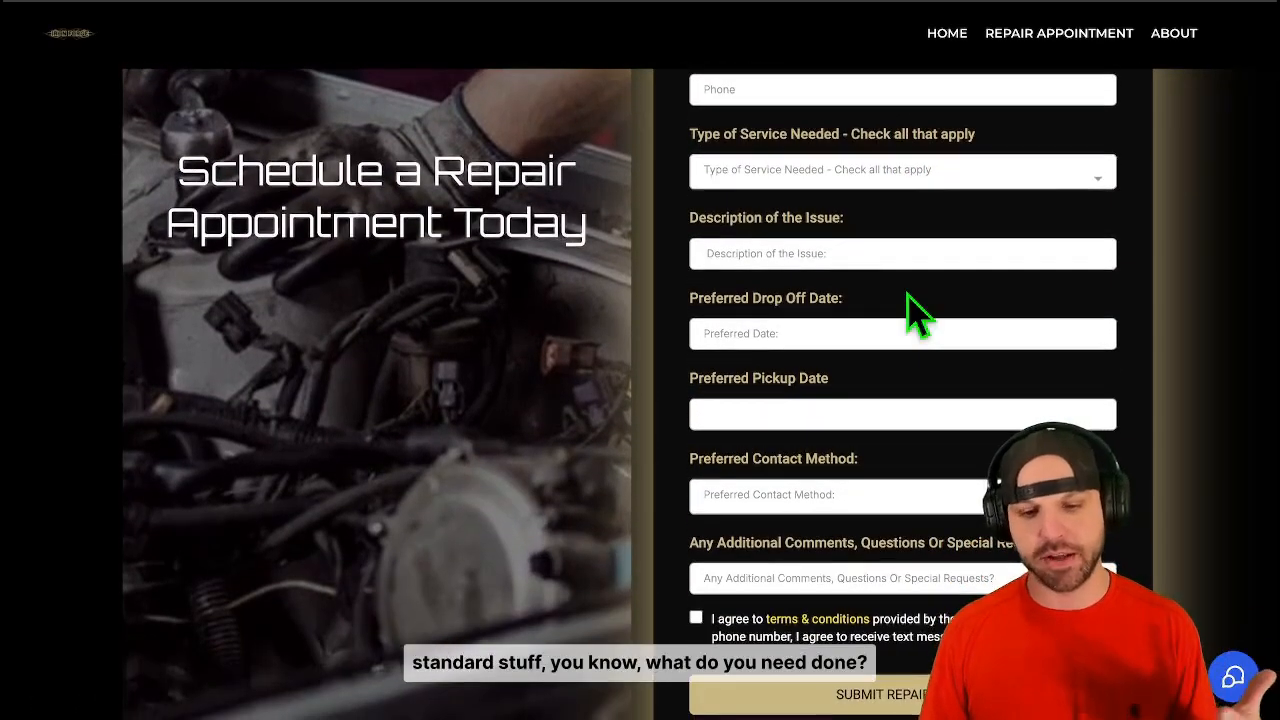
pyautogui.scroll(-1, 885, 200)
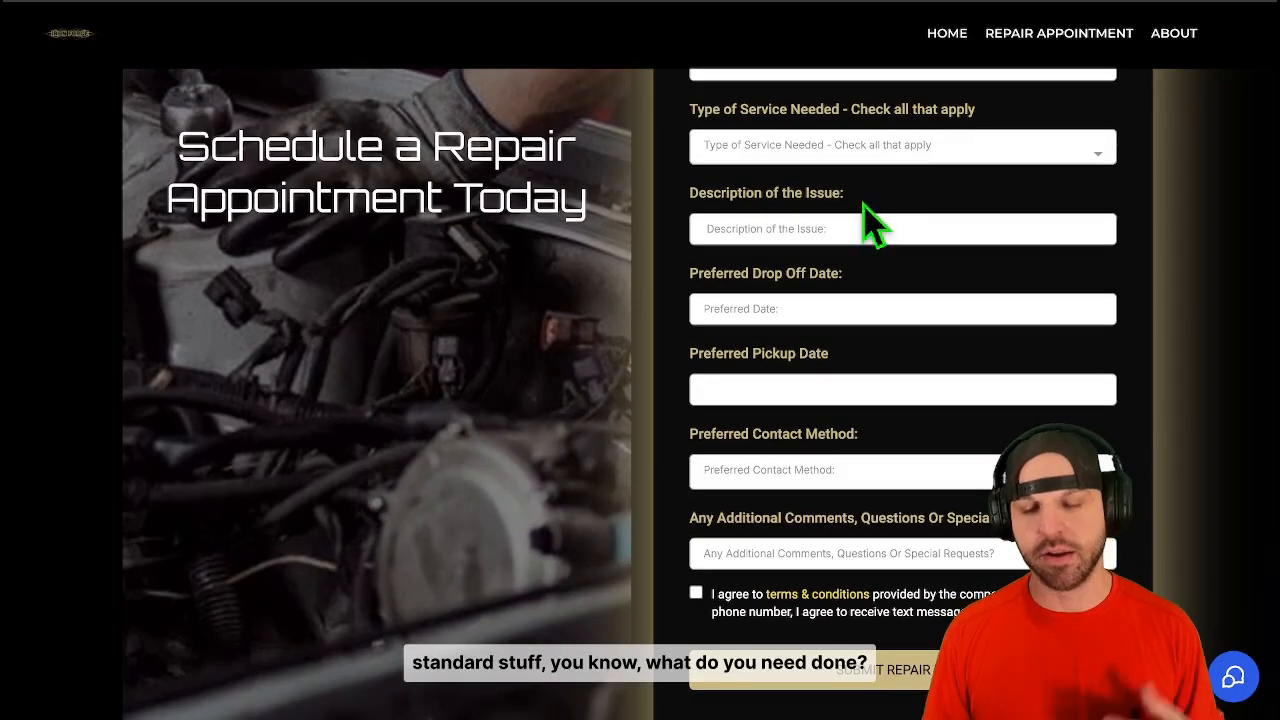
pyautogui.scroll(-1, 815, 220)
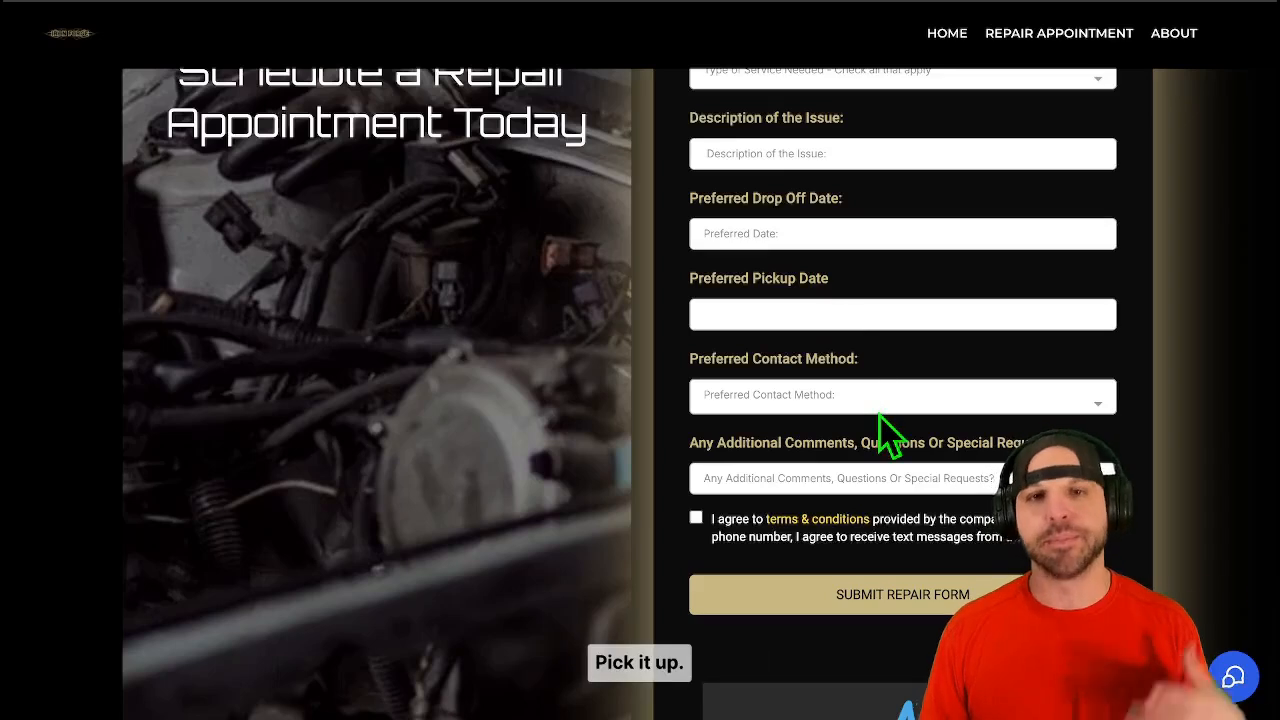
pyautogui.scroll(-1, 880, 416)
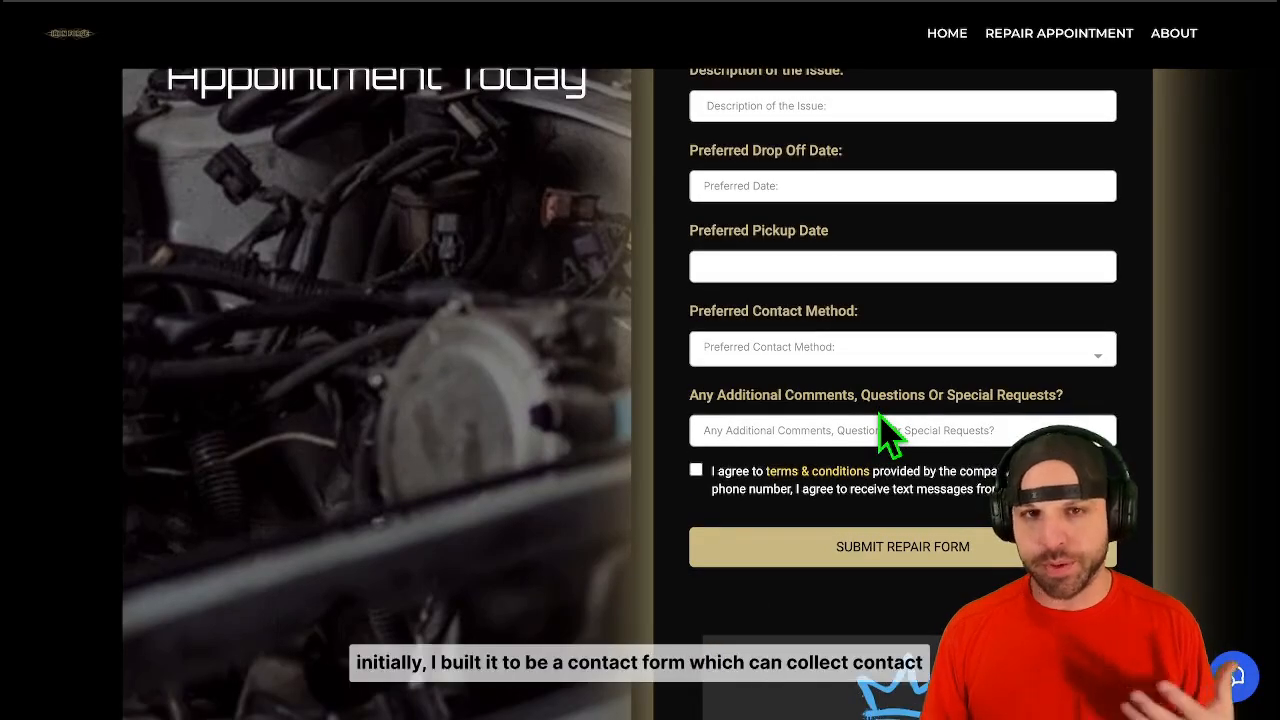
pyautogui.scroll(-1, 880, 416)
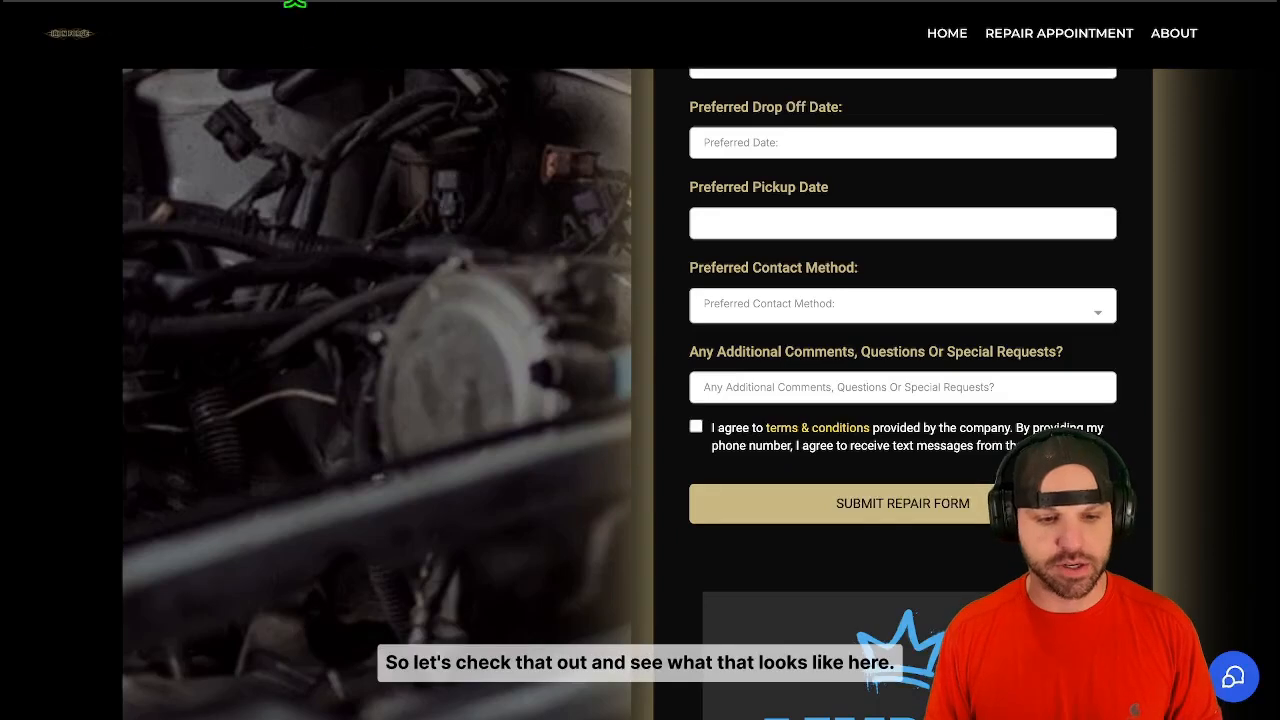
# Switch to the form builder and review the fields of the Automotive Repair Company Contact form.
pyautogui.click(240, 1)
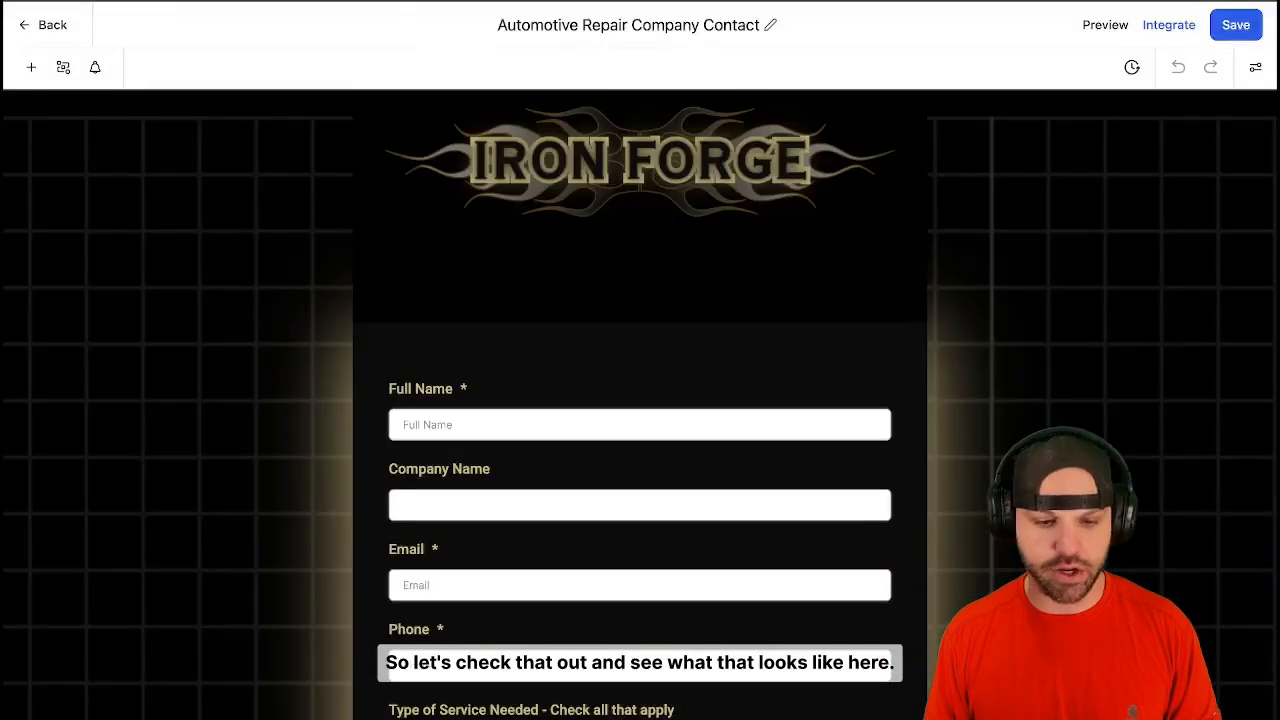
pyautogui.scroll(-1, 558, 263)
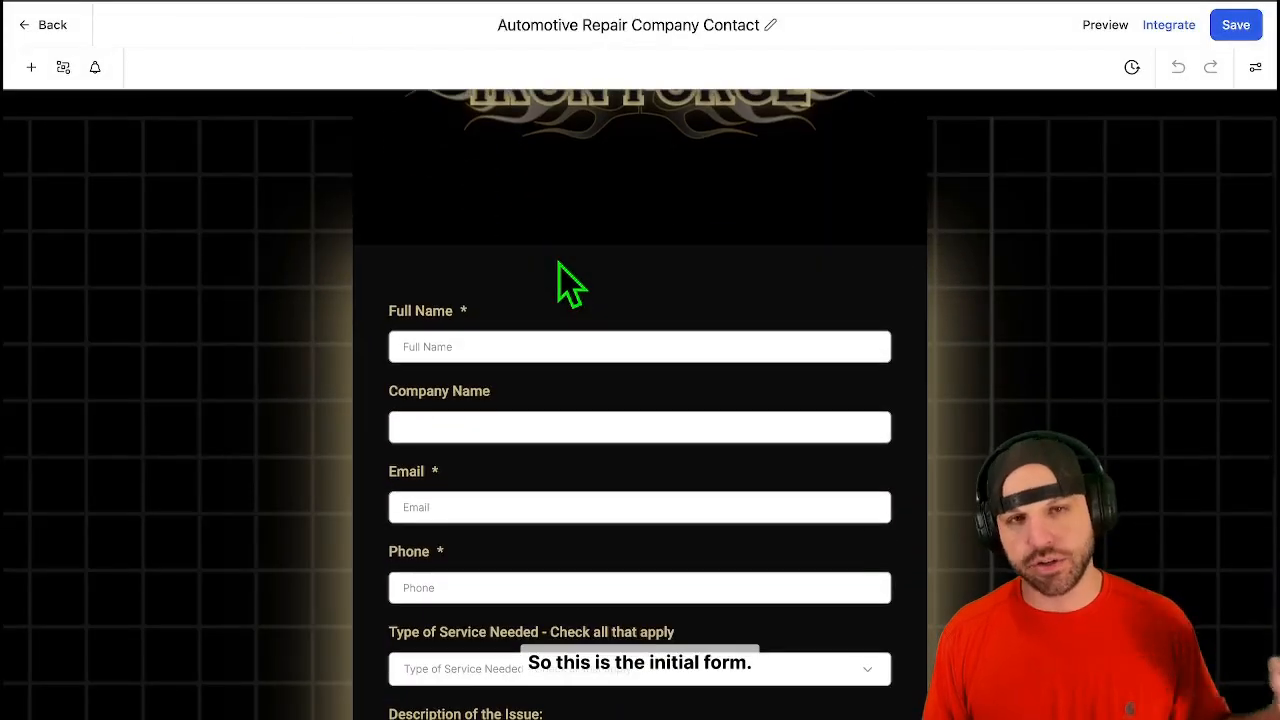
pyautogui.scroll(-1, 558, 264)
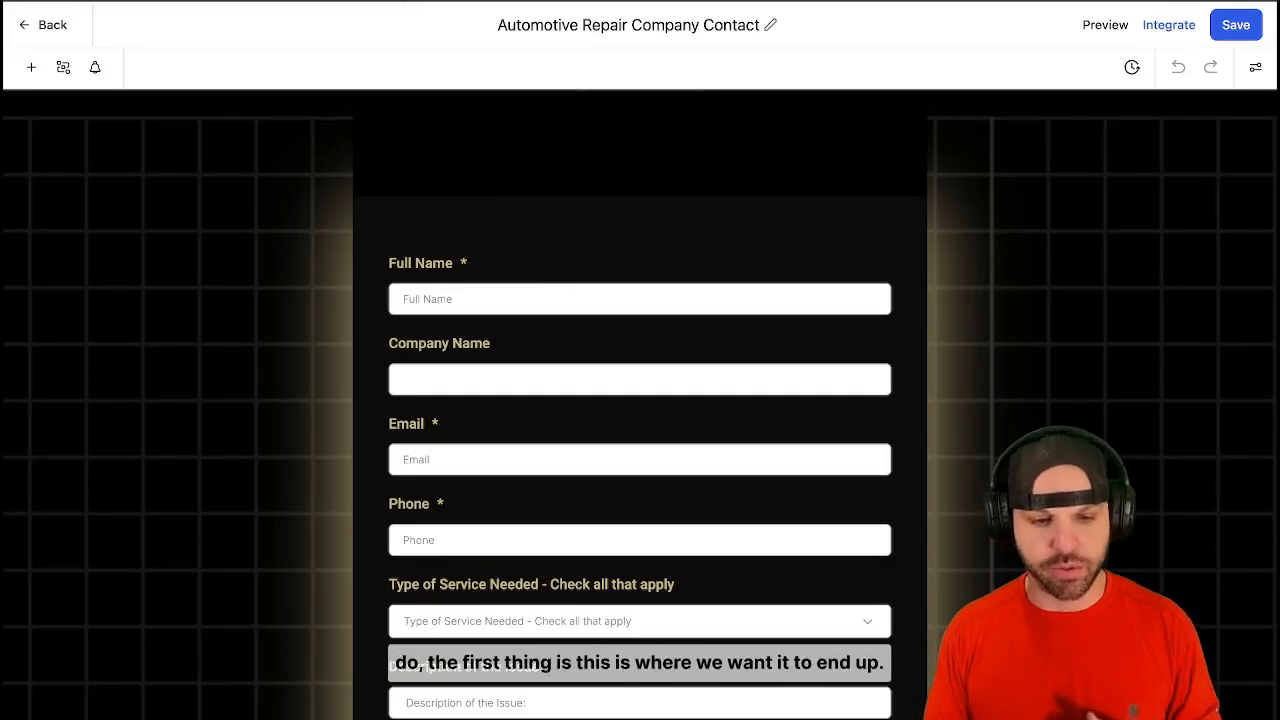
# Search the account's custom fields for "full name" and copy the unique key of the opportunity's Full Name field.
pyautogui.click(410, 1)
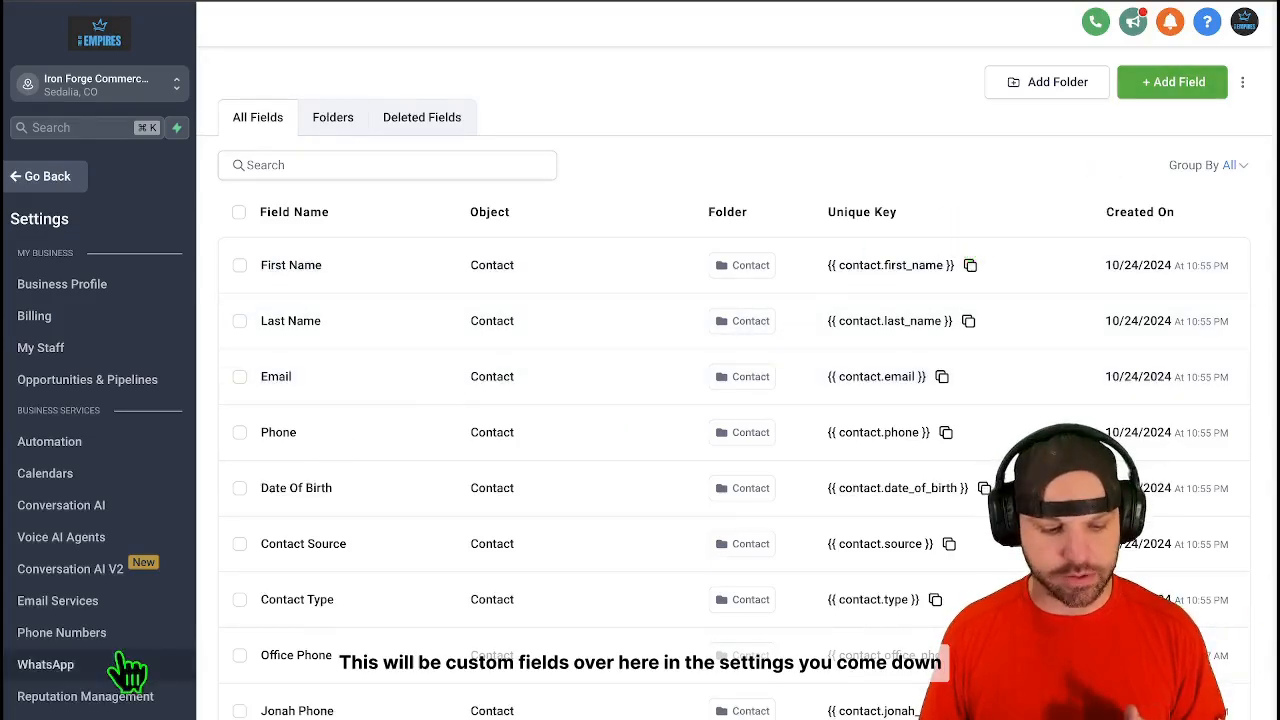
pyautogui.scroll(-3, 128, 690)
pyautogui.scroll(-2, 125, 690)
pyautogui.scroll(-2, 112, 440)
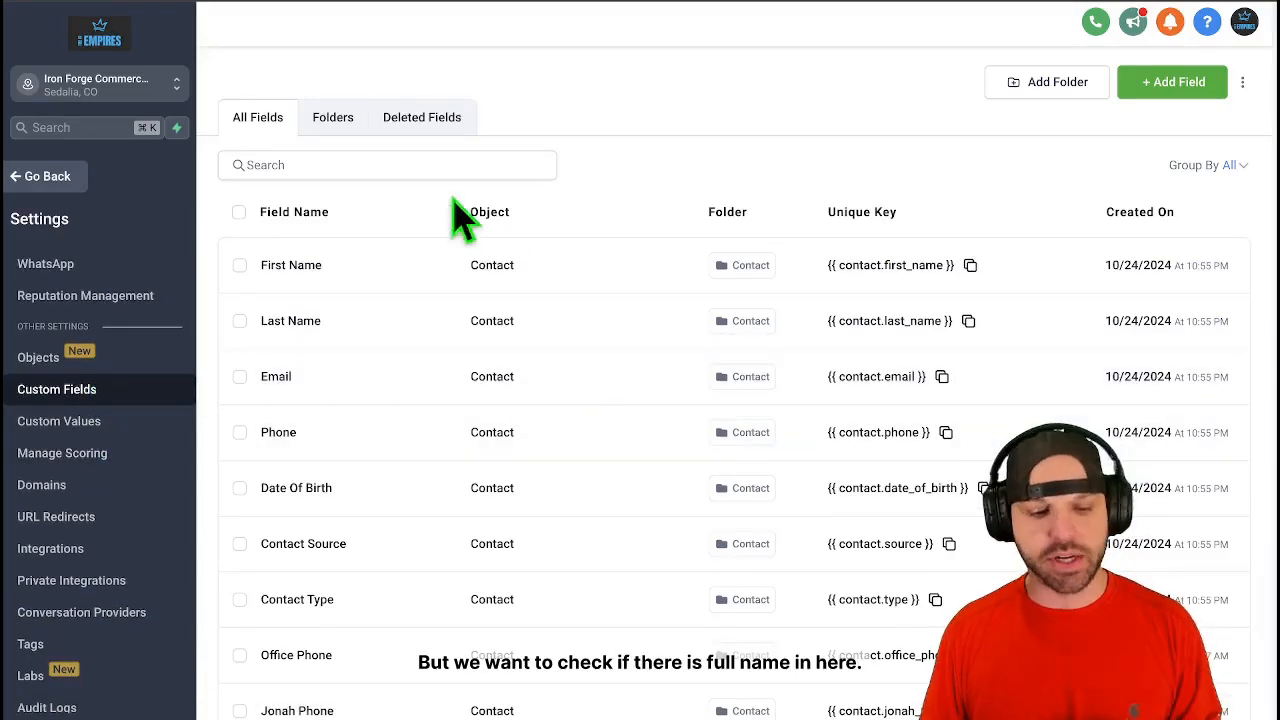
pyautogui.click(411, 166)
pyautogui.write('full name')
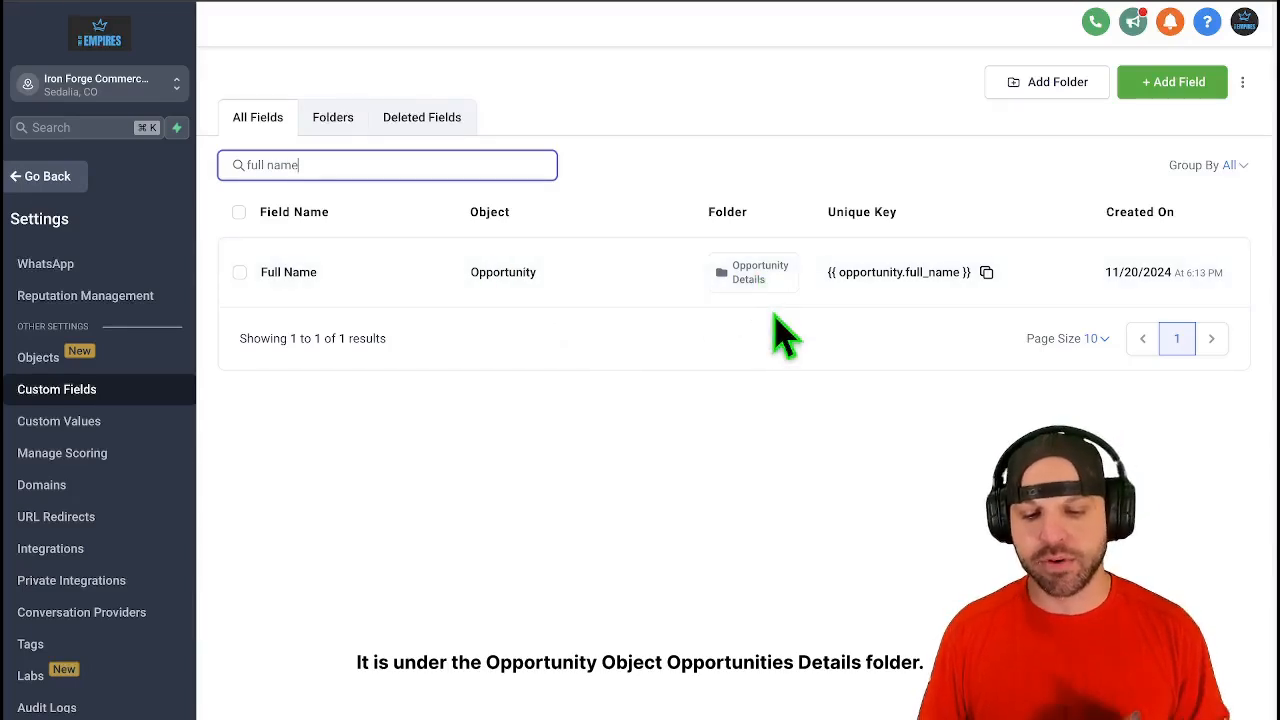
pyautogui.click(987, 272)
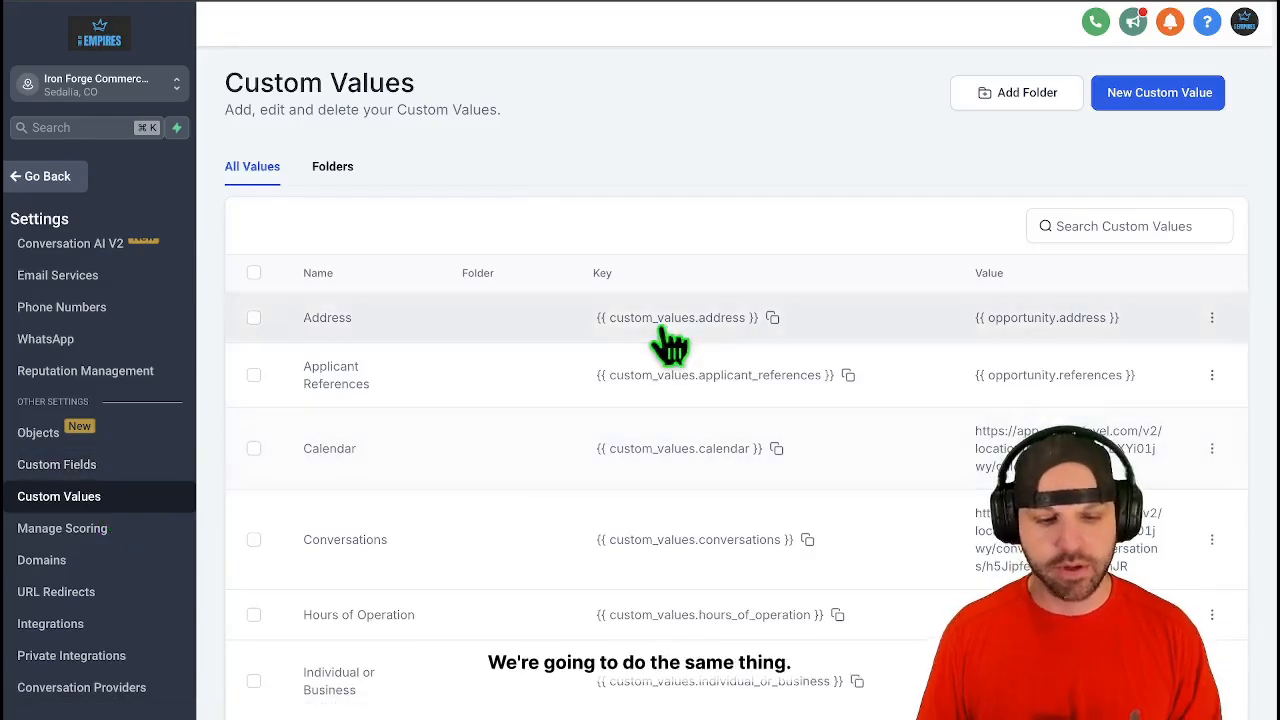
# Find the Opportunity Full Name custom value by searching "full name", replace its value with the copied {{ opportunity.full_name }} key and update it.
pyautogui.click(1108, 222)
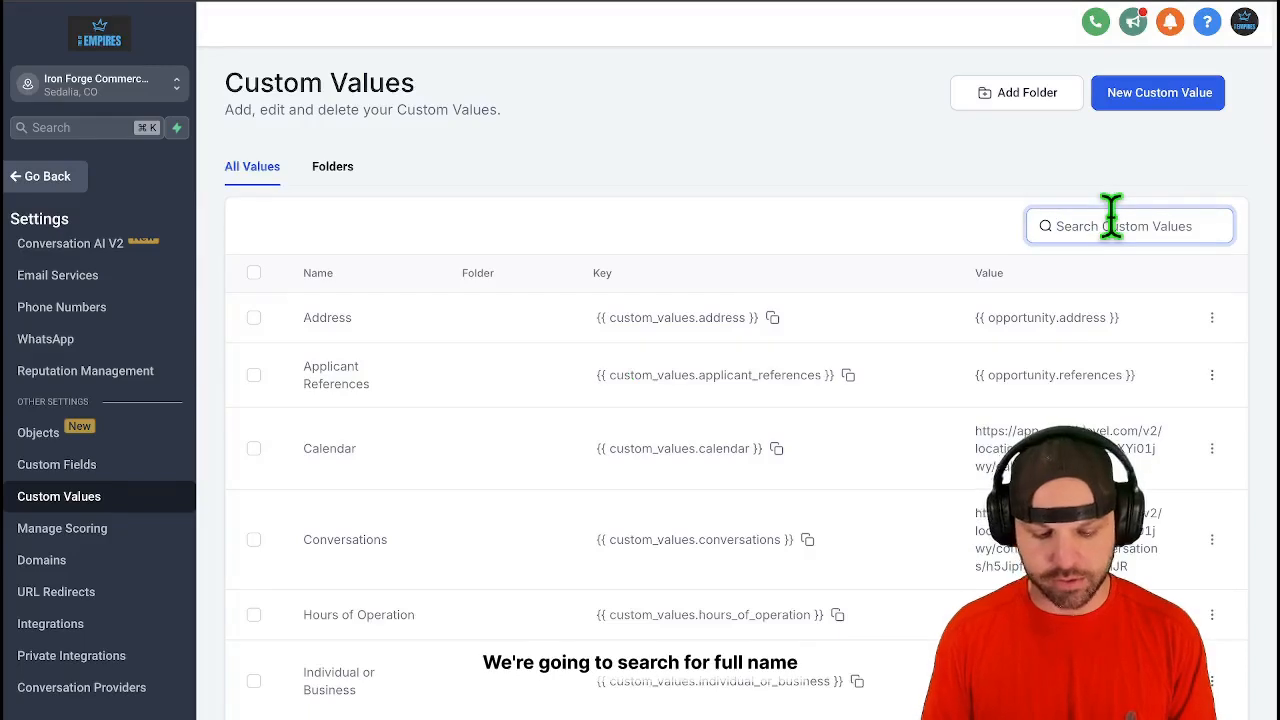
pyautogui.write('full name')
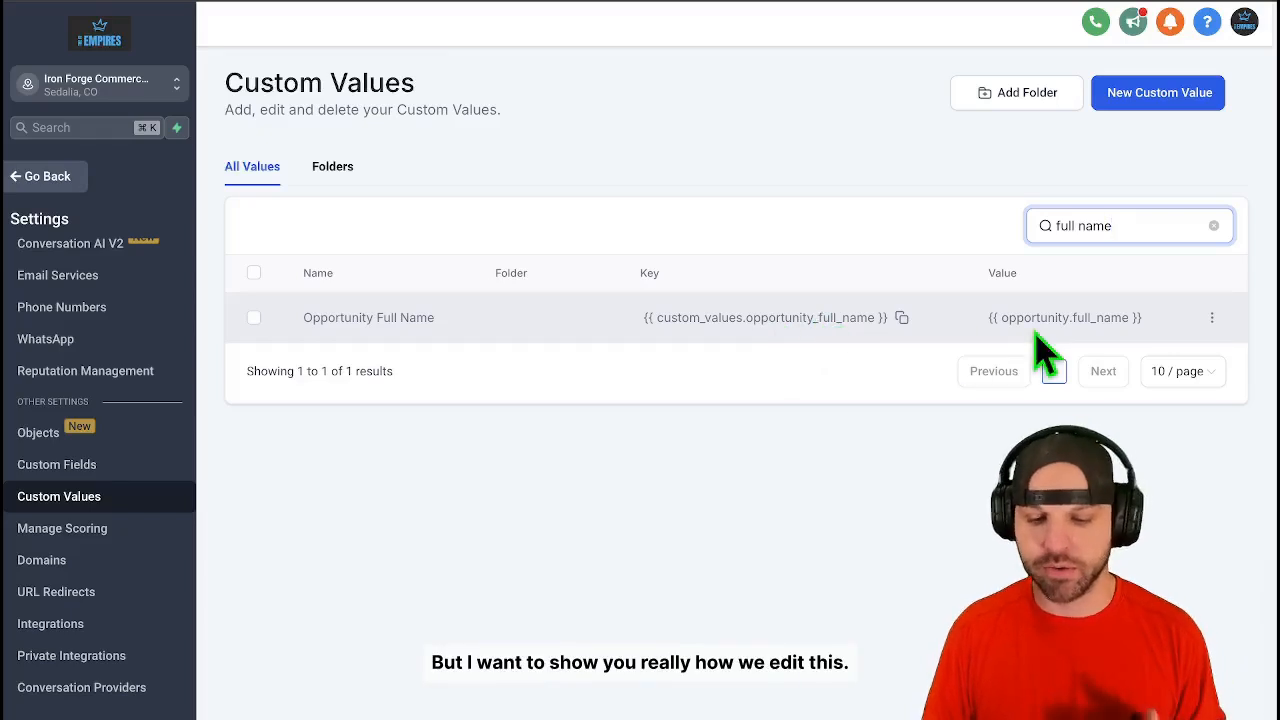
pyautogui.click(1213, 318)
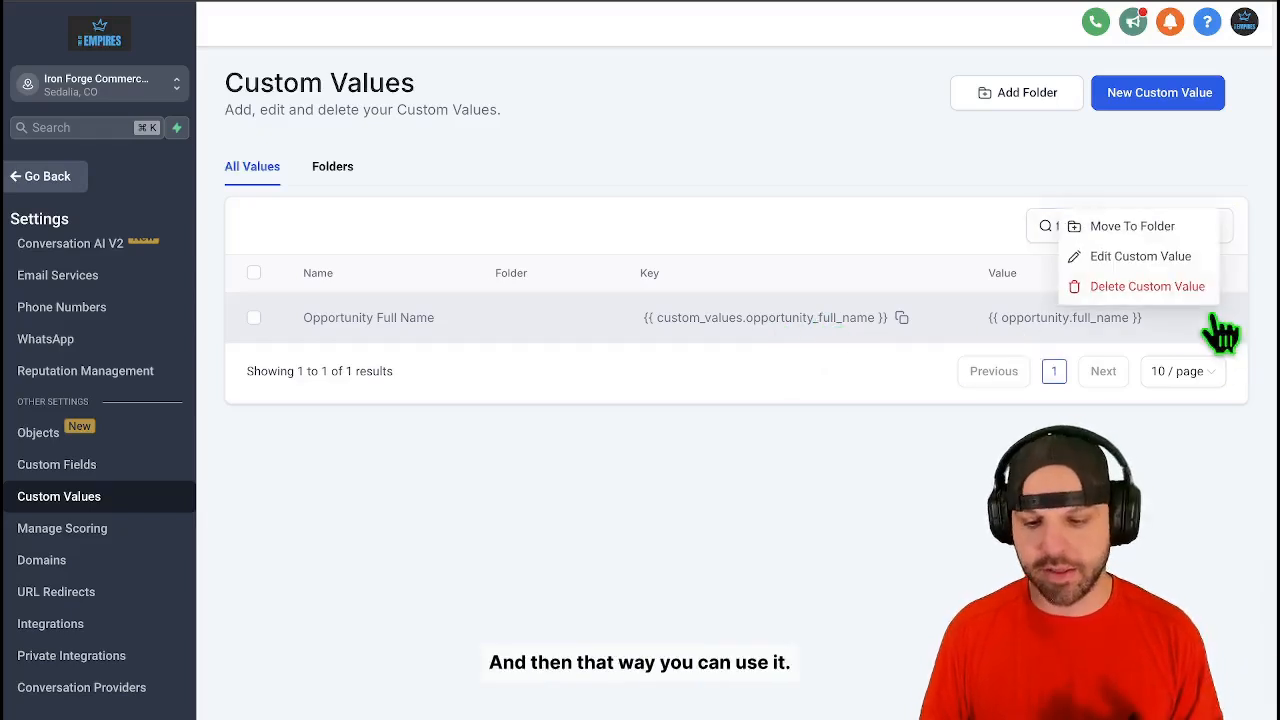
pyautogui.click(1178, 256)
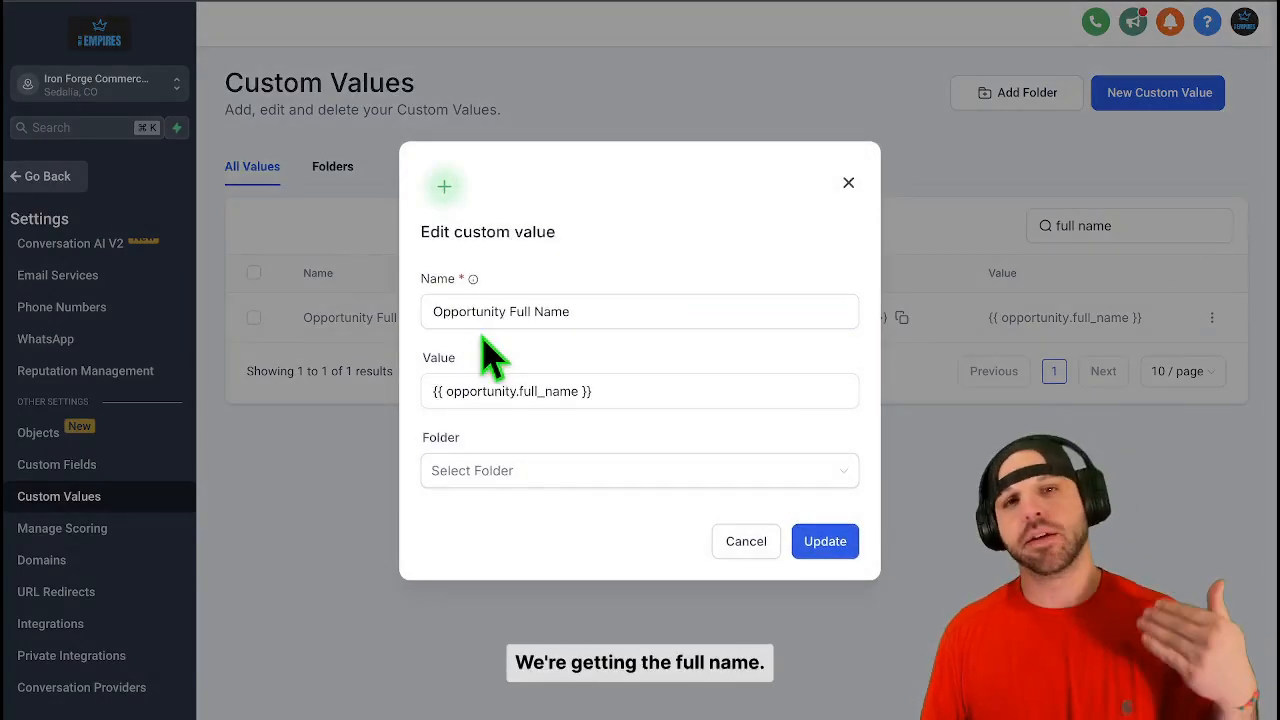
pyautogui.click(595, 388)
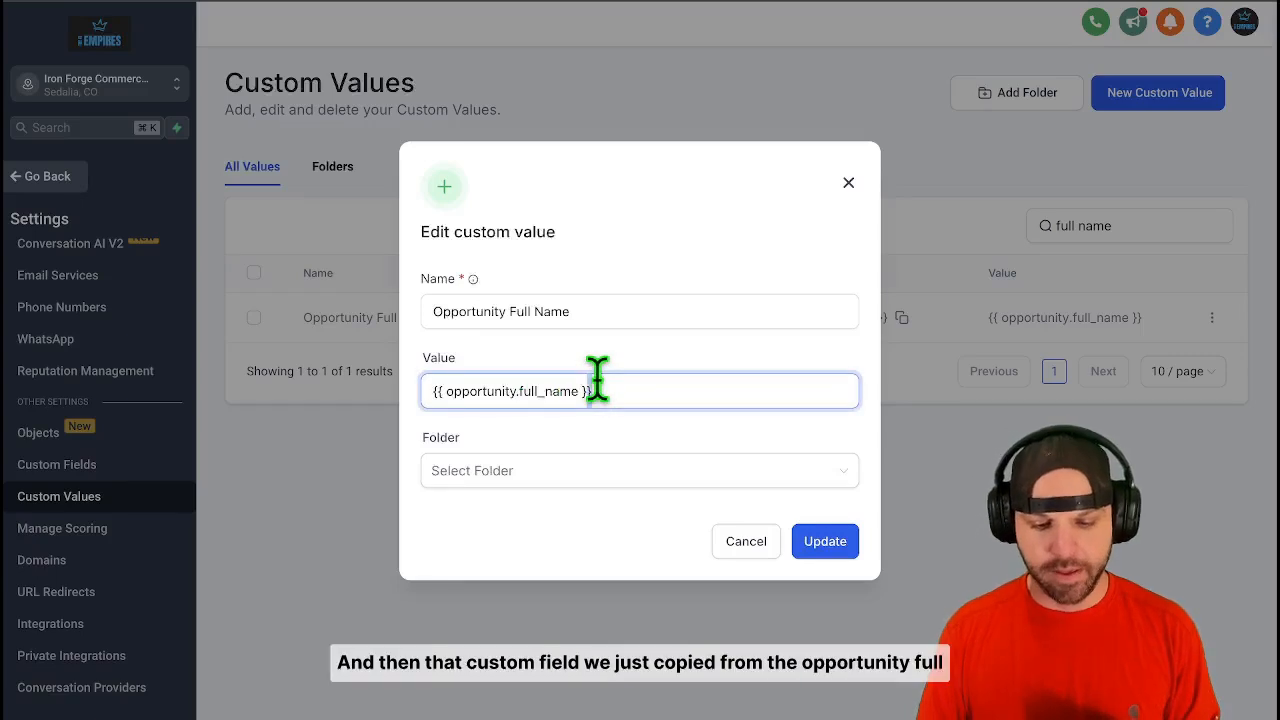
pyautogui.moveTo(611, 390); pyautogui.dragTo(429, 391)
pyautogui.press('BackSpace')
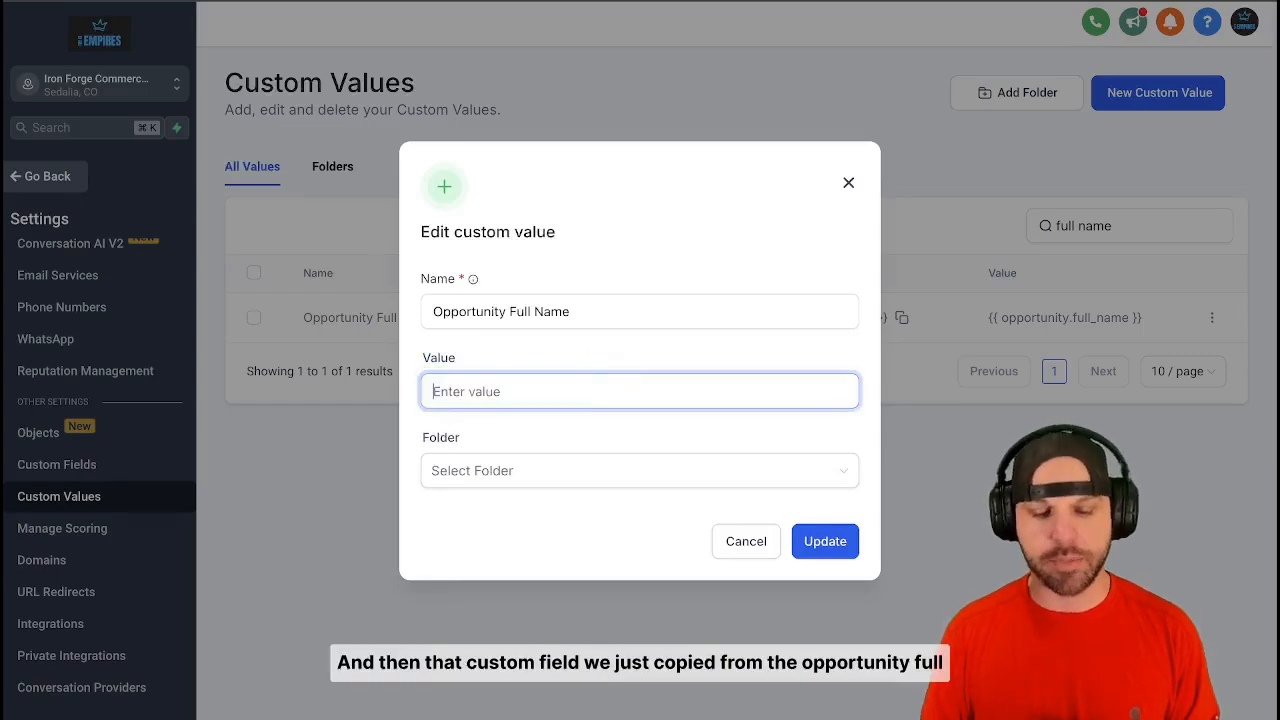
pyautogui.press('super+v')
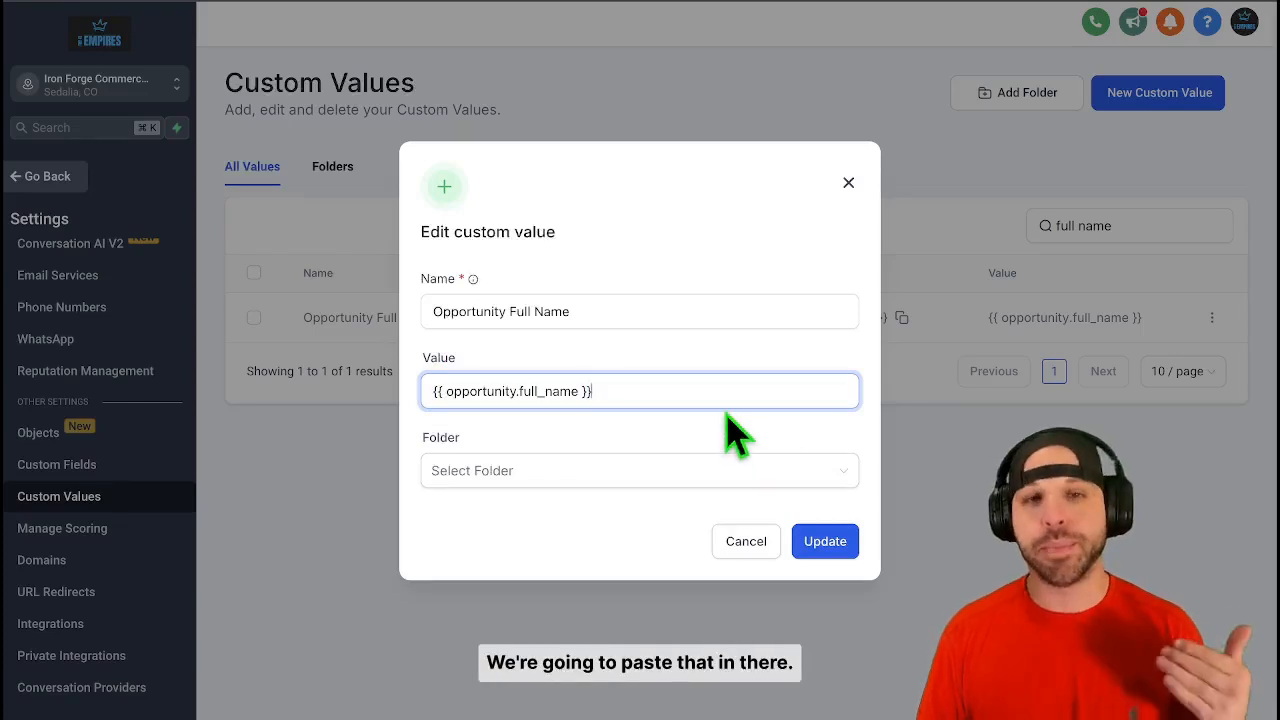
pyautogui.click(820, 541)
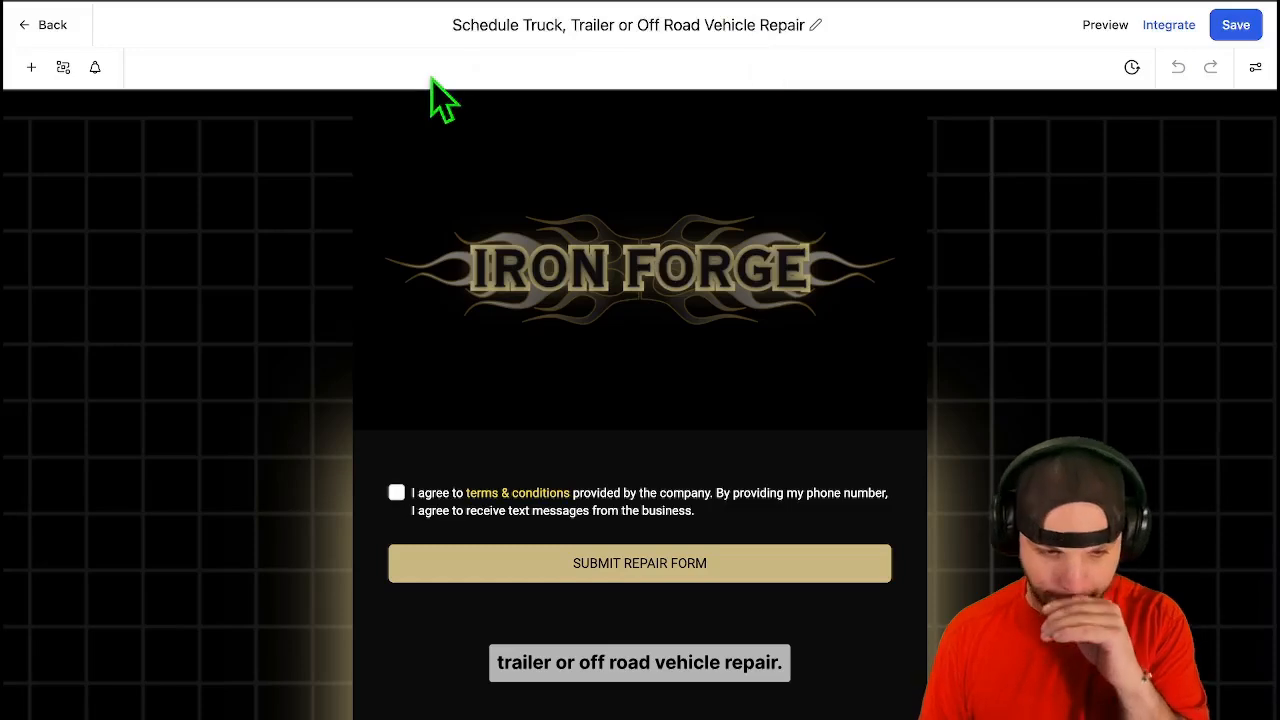
# In the vehicle repair form's element list, show the custom fields belonging to the Opportunity object.
pyautogui.click(31, 68)
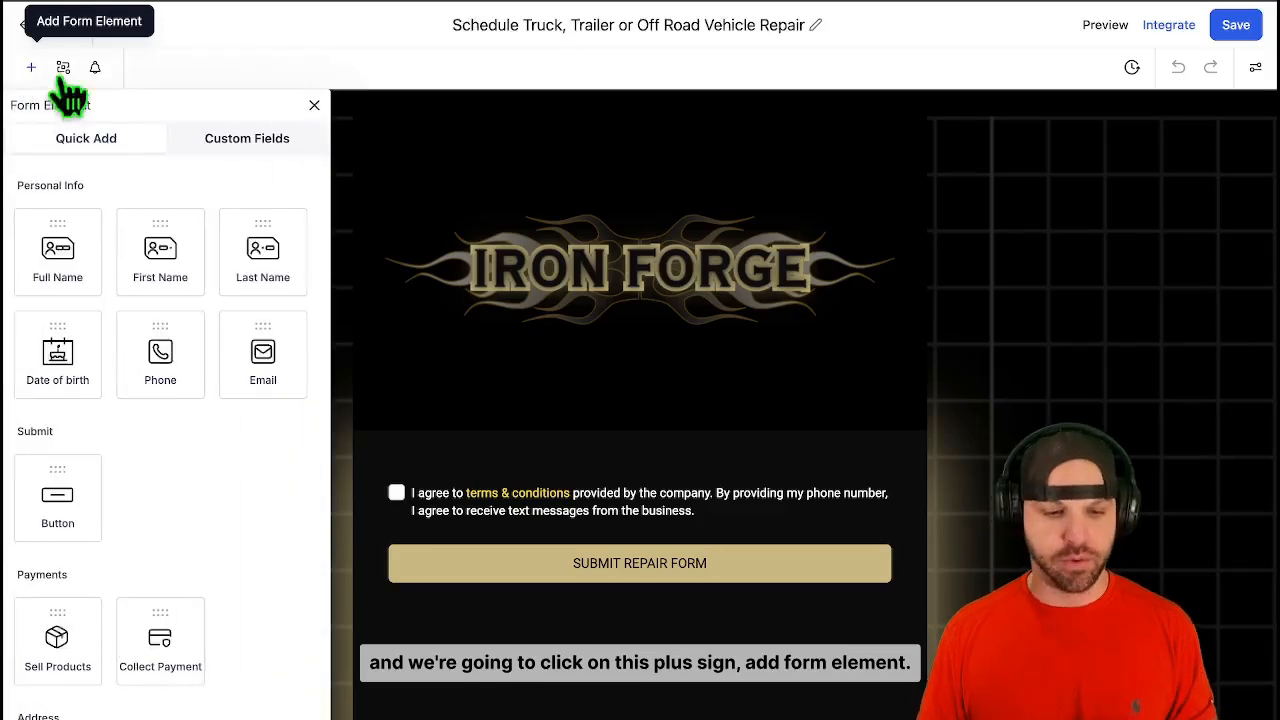
pyautogui.click(230, 145)
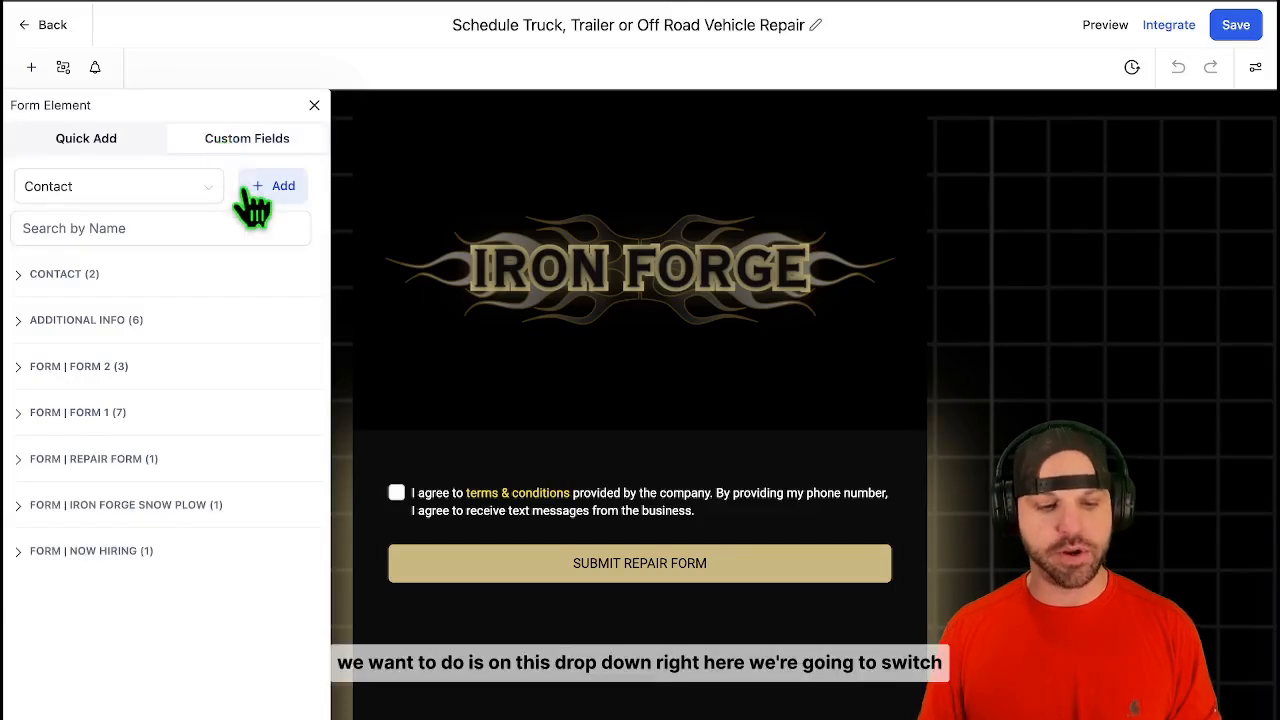
pyautogui.click(212, 204)
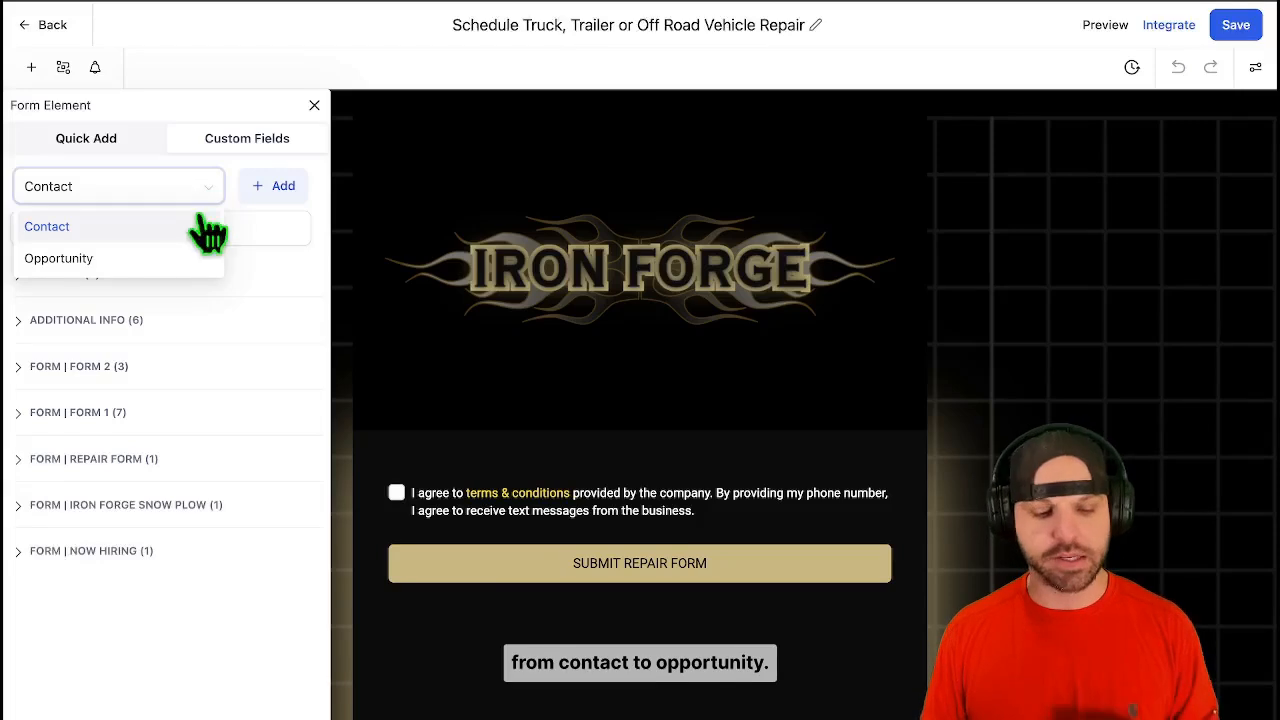
pyautogui.click(157, 260)
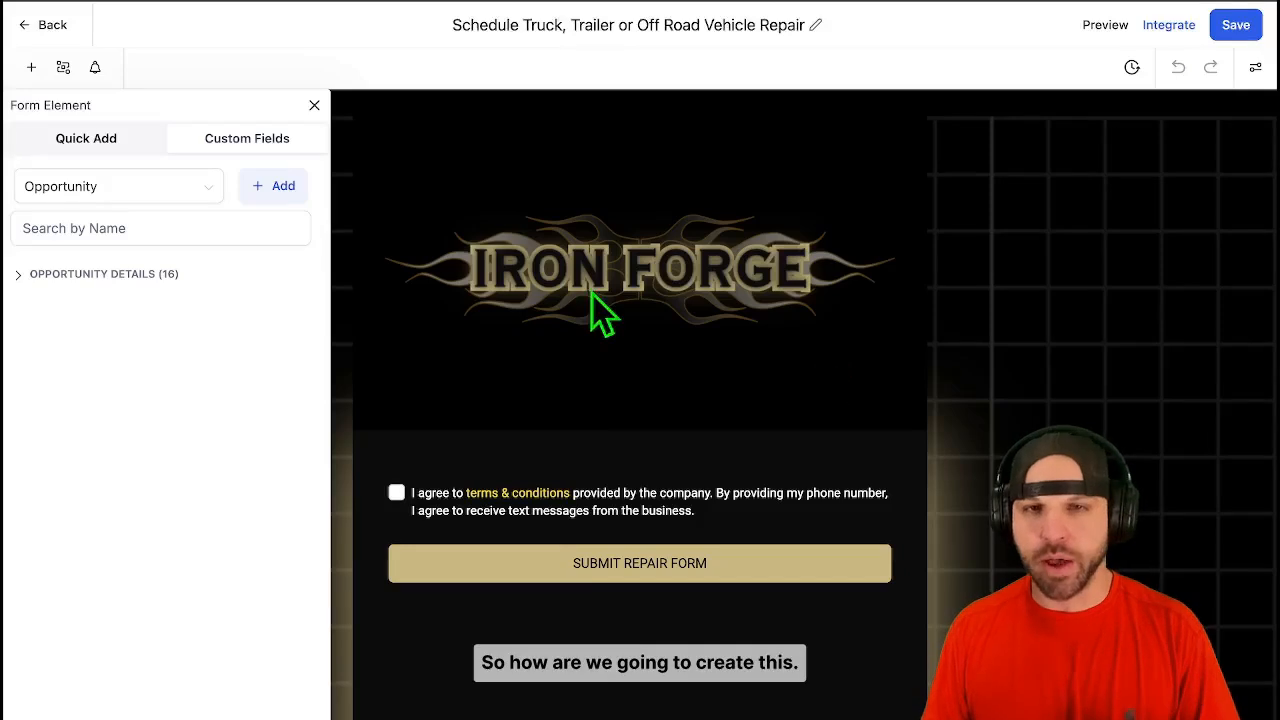
# Find the Full Name field in Opportunity Details by searching "full name" and place it above the terms and conditions checkbox.
pyautogui.click(100, 275)
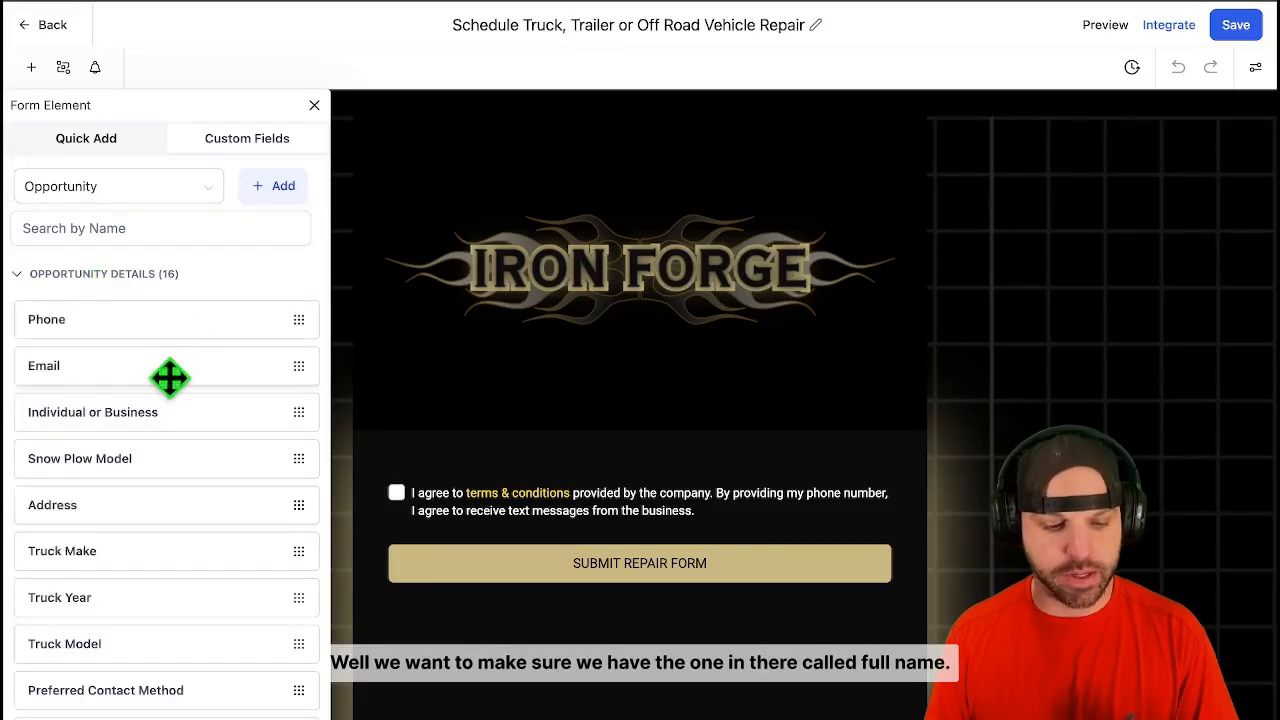
pyautogui.scroll(-1, 172, 383)
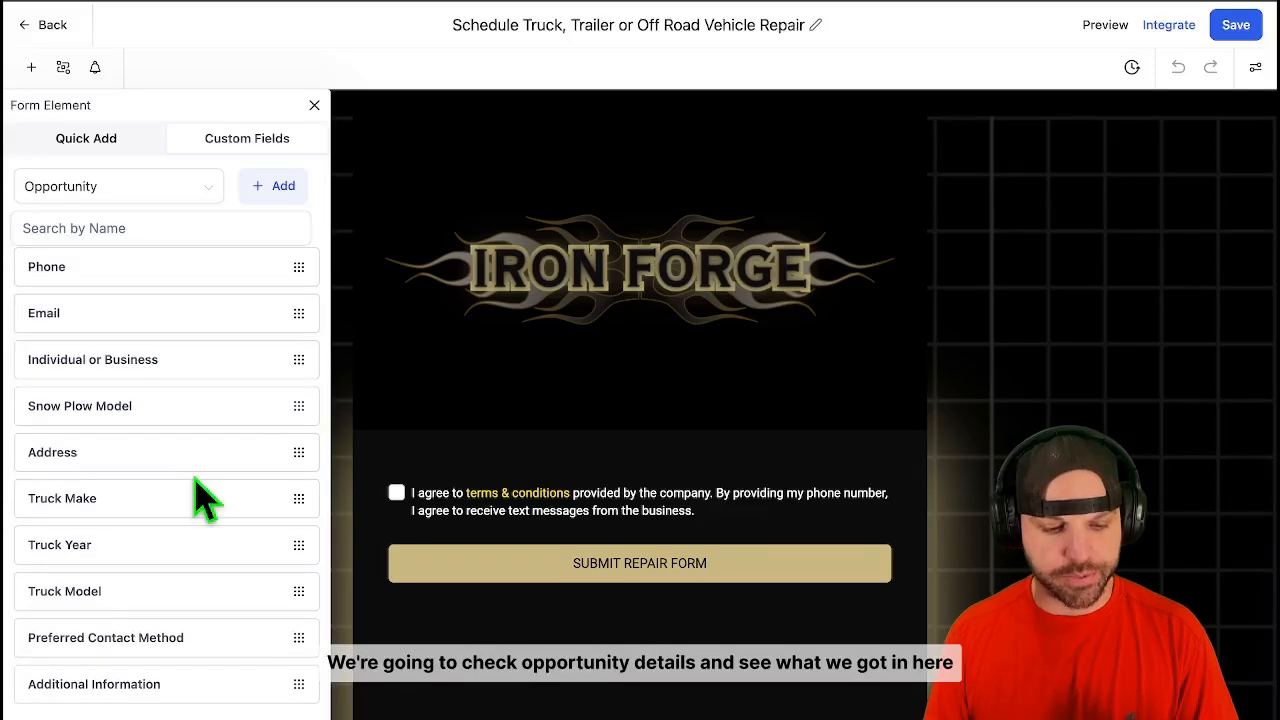
pyautogui.scroll(1, 162, 528)
pyautogui.scroll(-1, 163, 526)
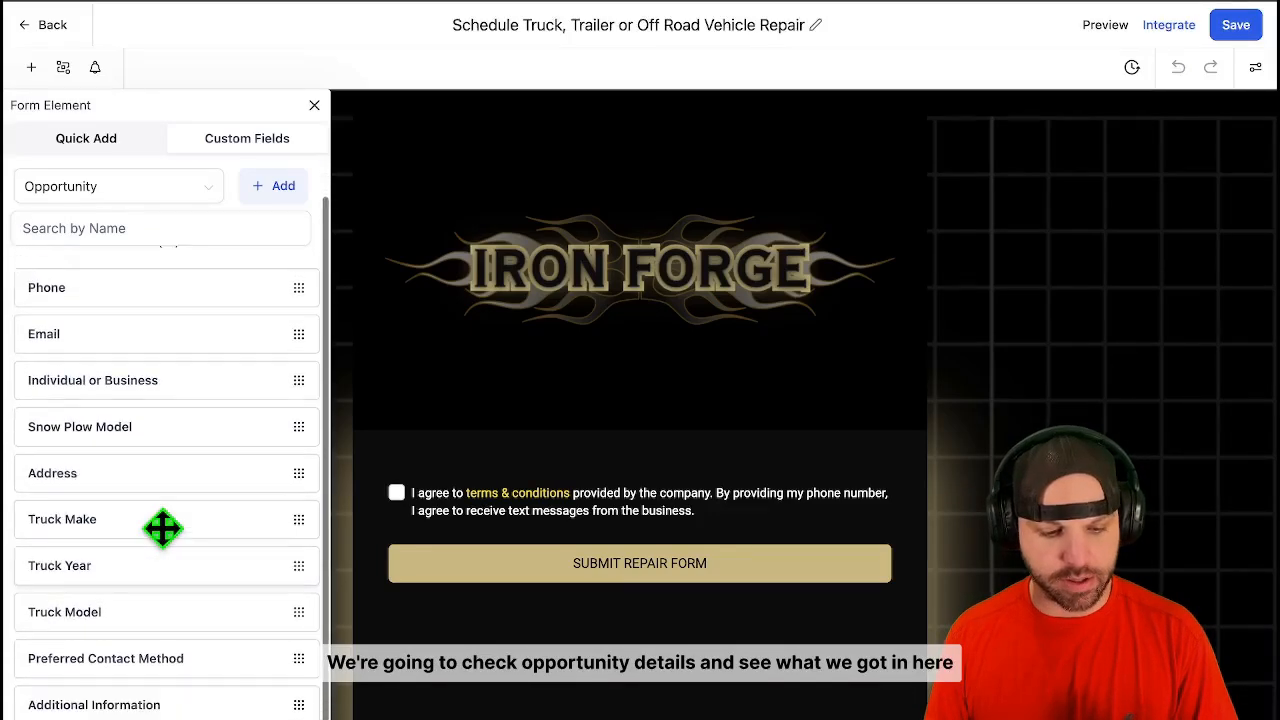
pyautogui.click(157, 232)
pyautogui.write('full name')
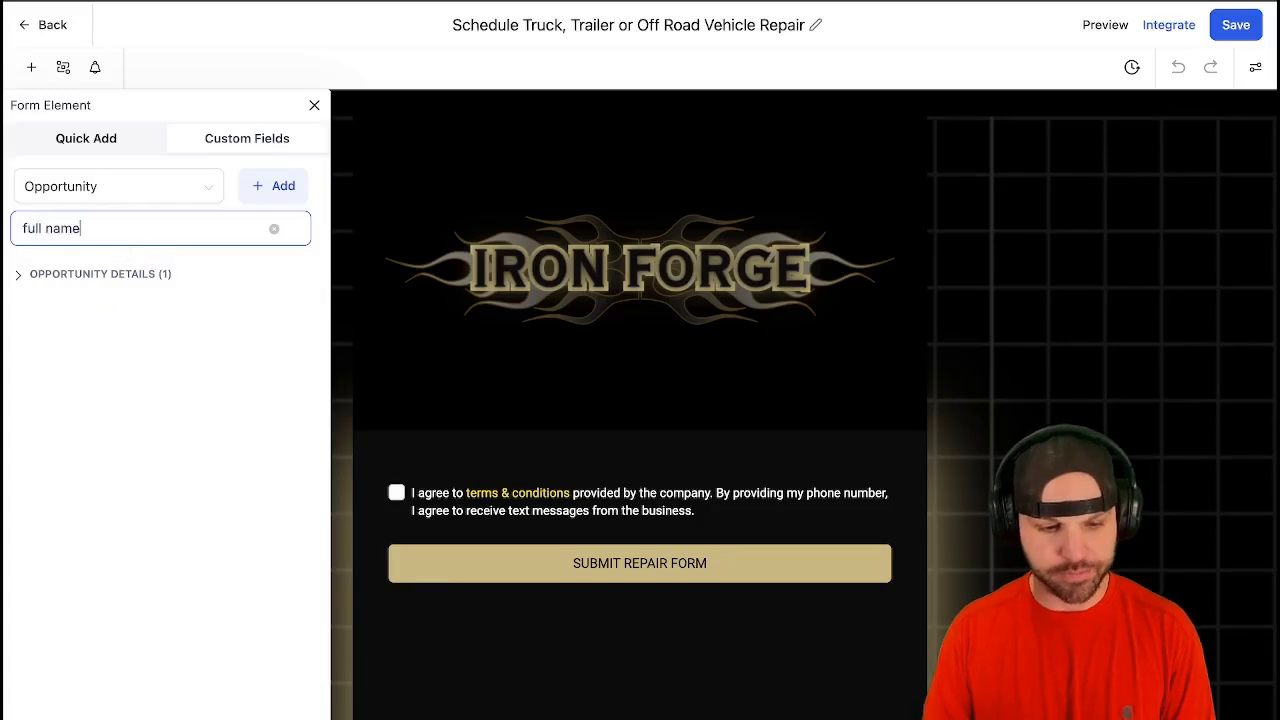
pyautogui.moveTo(117, 315); pyautogui.dragTo(571, 494)
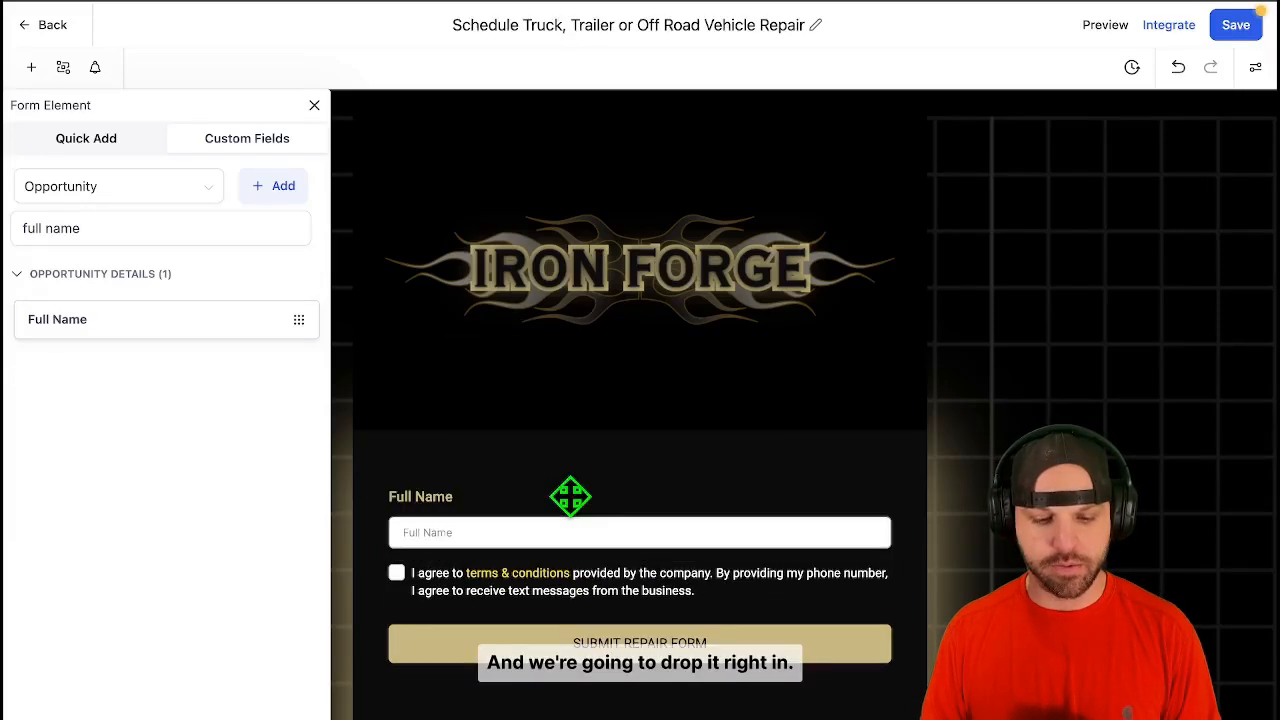
# Save the Full Name field's opportunity settings with pipeline Iron Forge Commercial Repair, stage New Job, status Open and value $0.
pyautogui.scroll(-2, 646, 531)
pyautogui.click(690, 410)
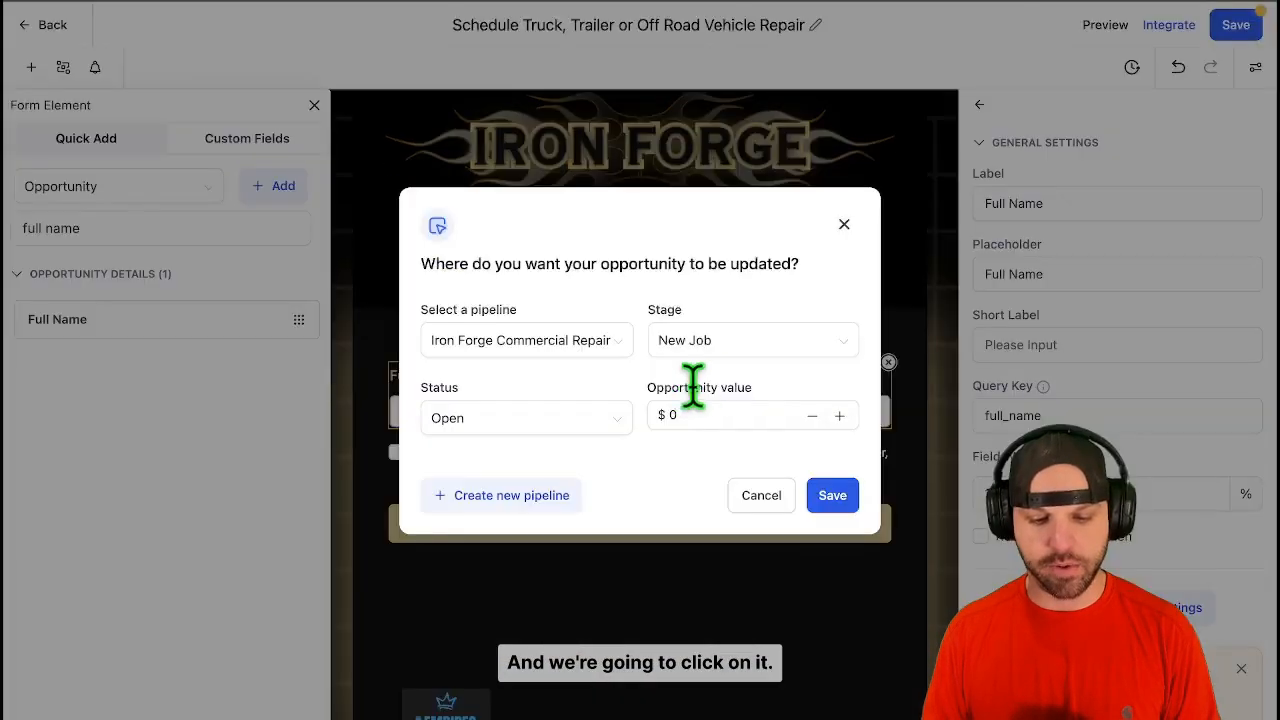
pyautogui.click(714, 412)
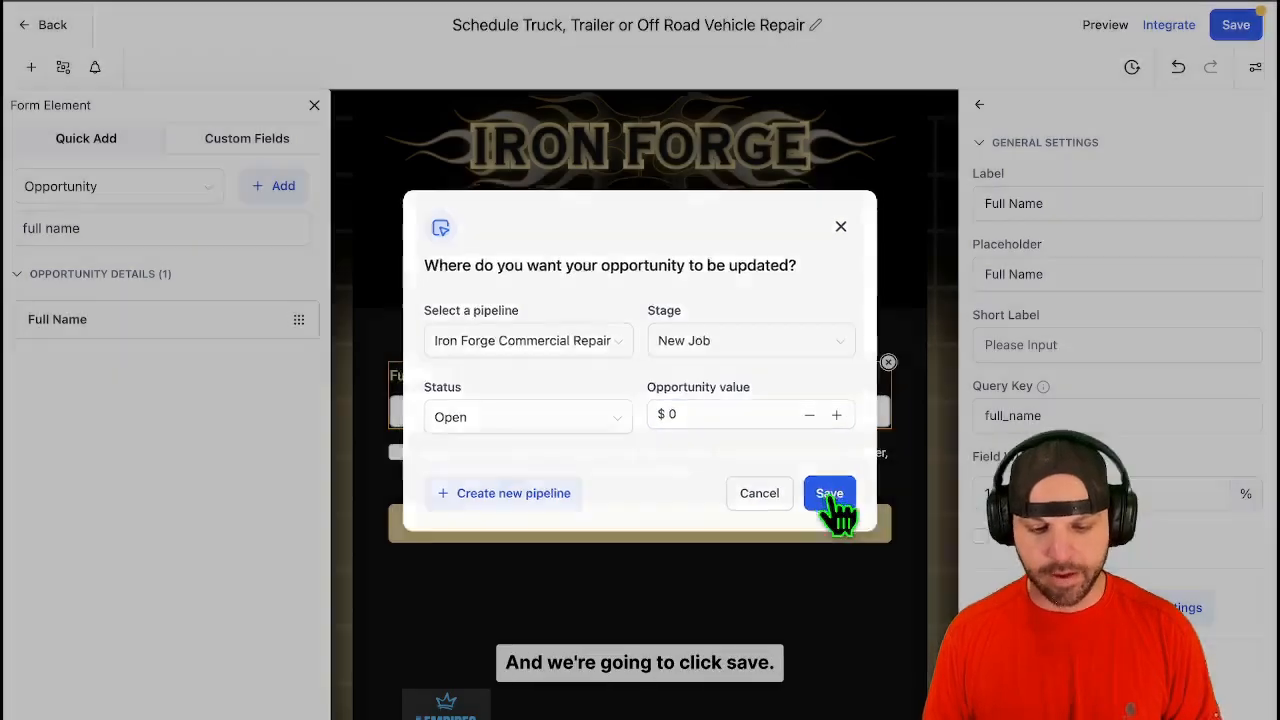
pyautogui.click(836, 500)
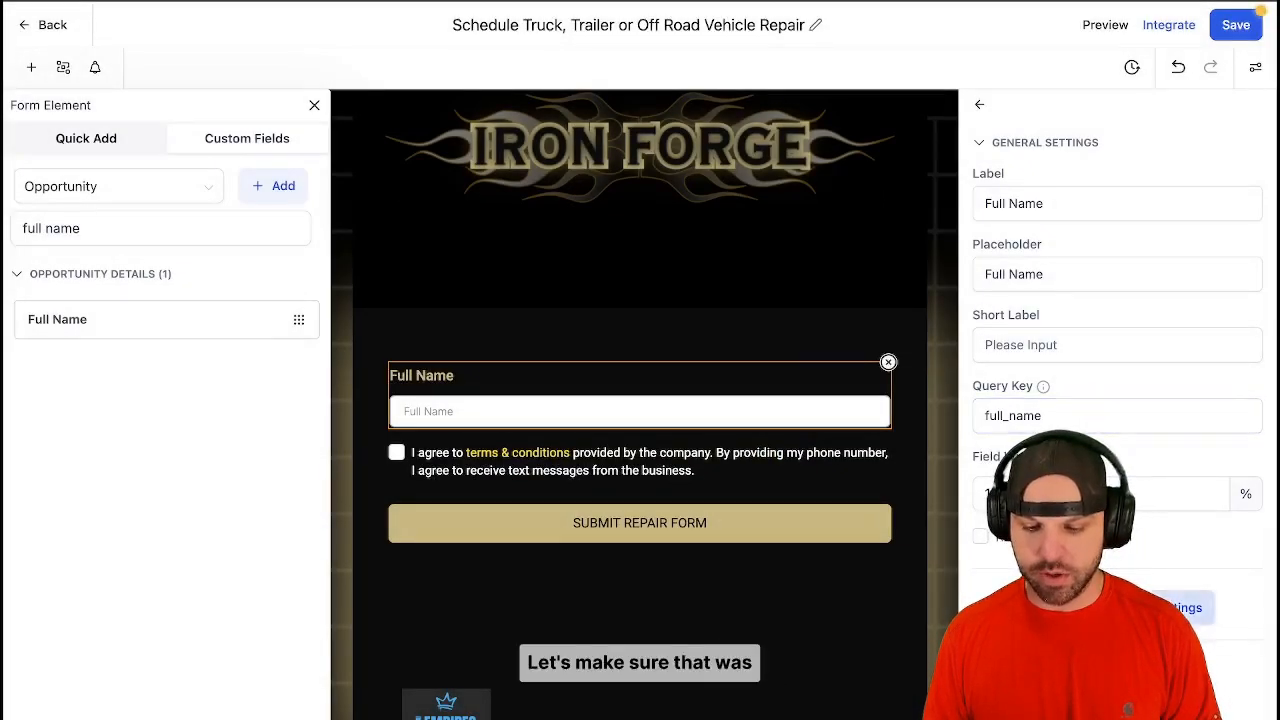
# Reselect Iron Forge Commercial Repair as the Full Name field's opportunity pipeline, save the settings and make the field required.
pyautogui.scroll(-1, 1090, 500)
pyautogui.click(1110, 507)
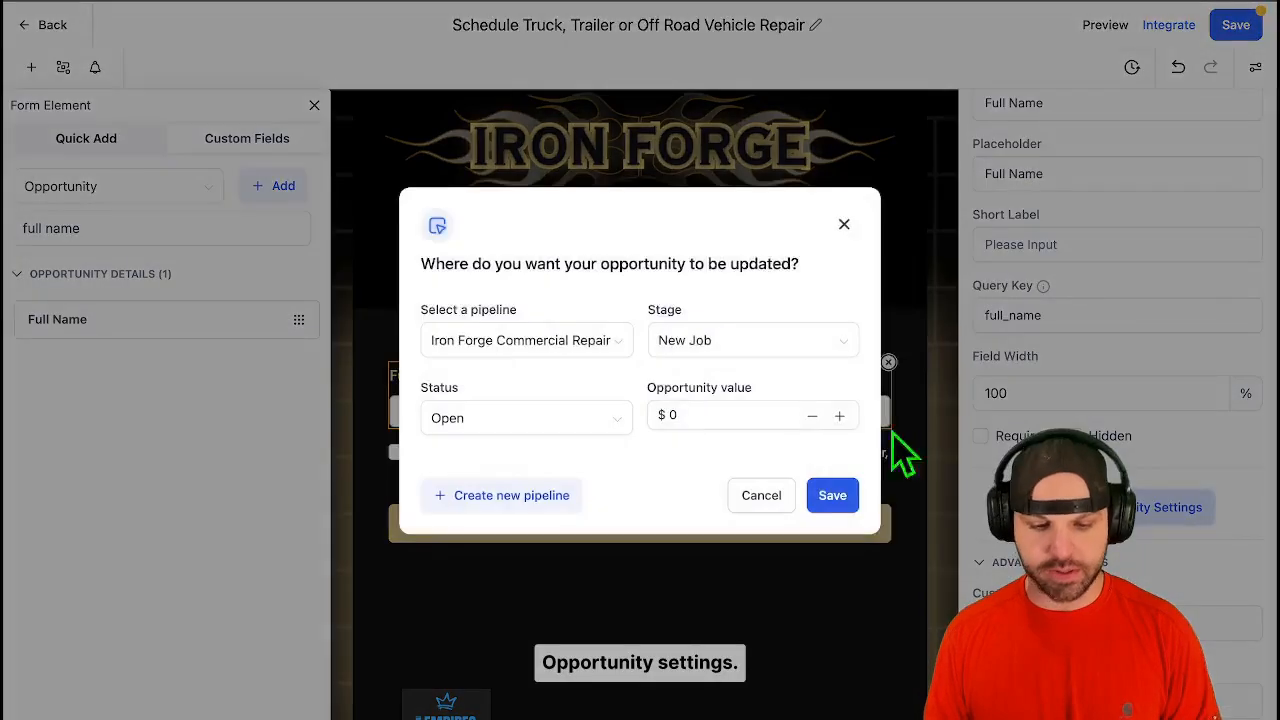
pyautogui.click(568, 345)
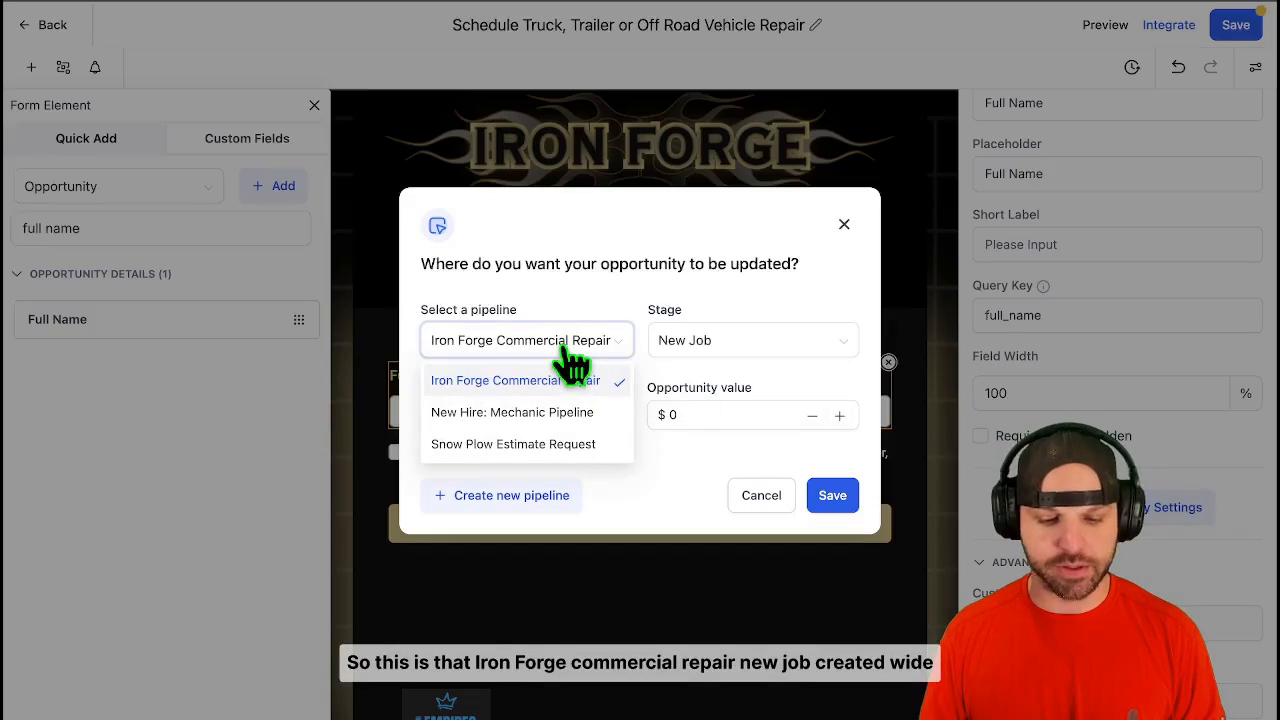
pyautogui.click(550, 384)
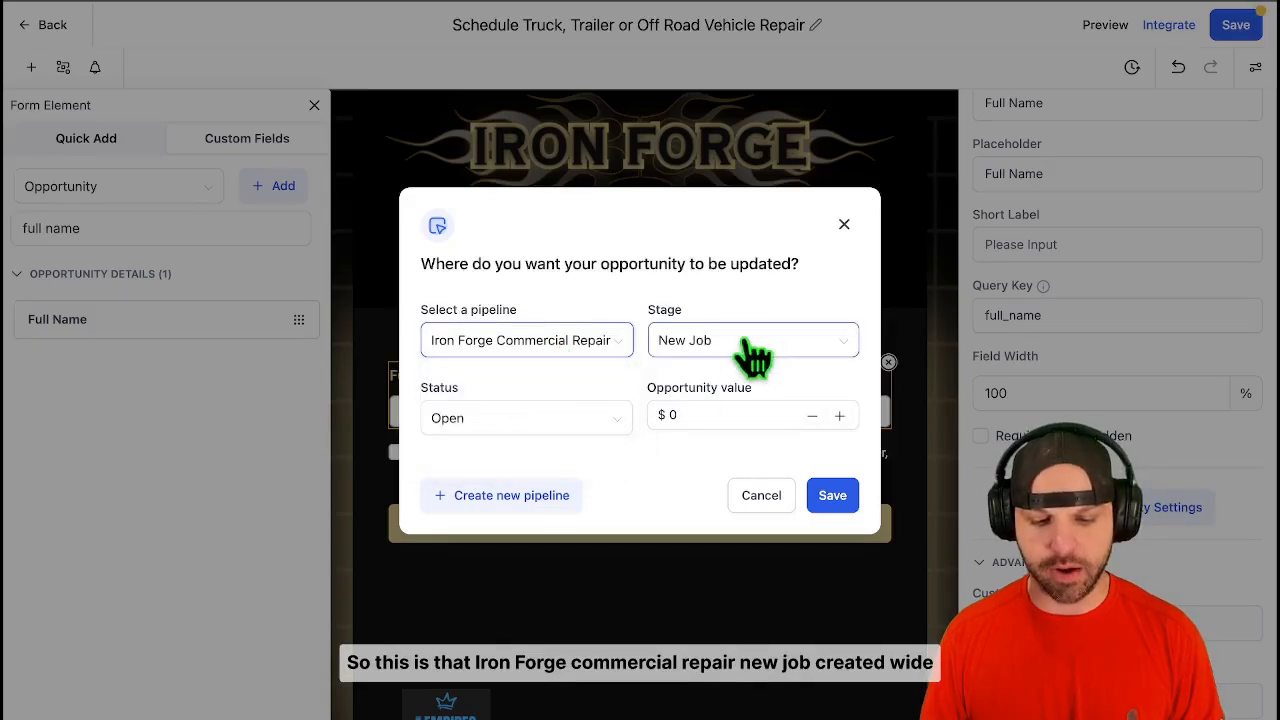
pyautogui.click(838, 497)
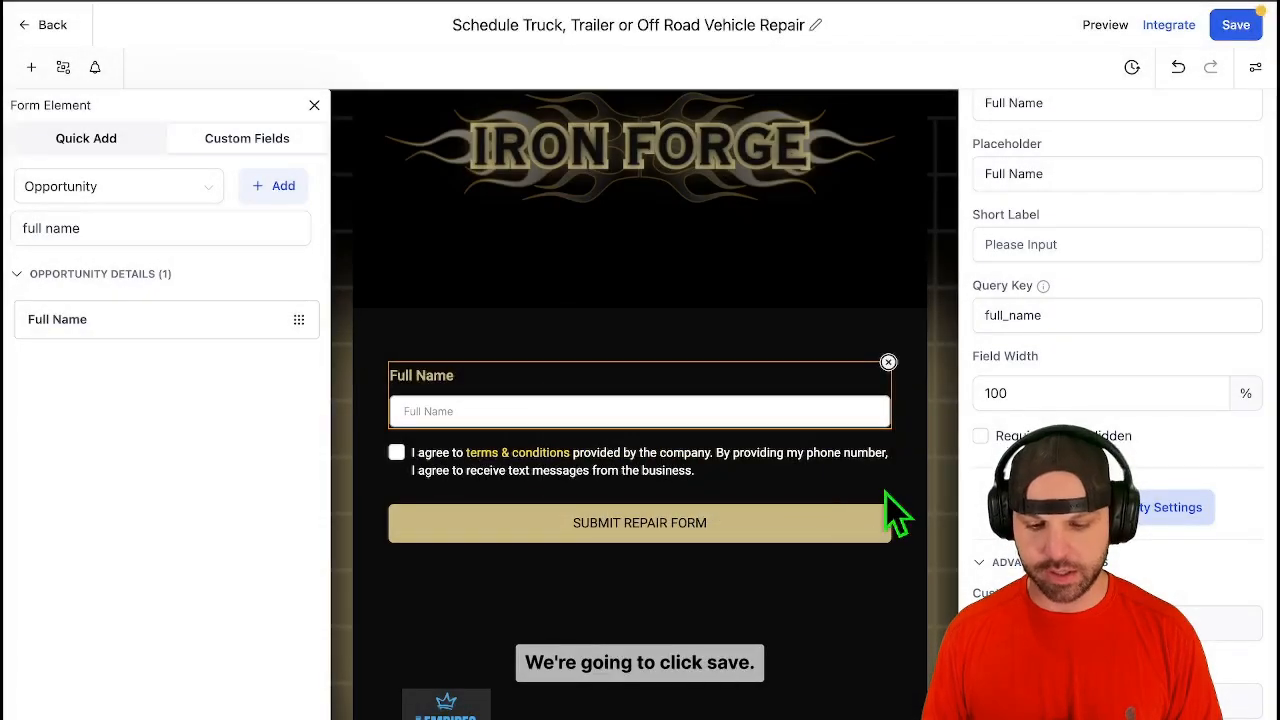
pyautogui.click(980, 436)
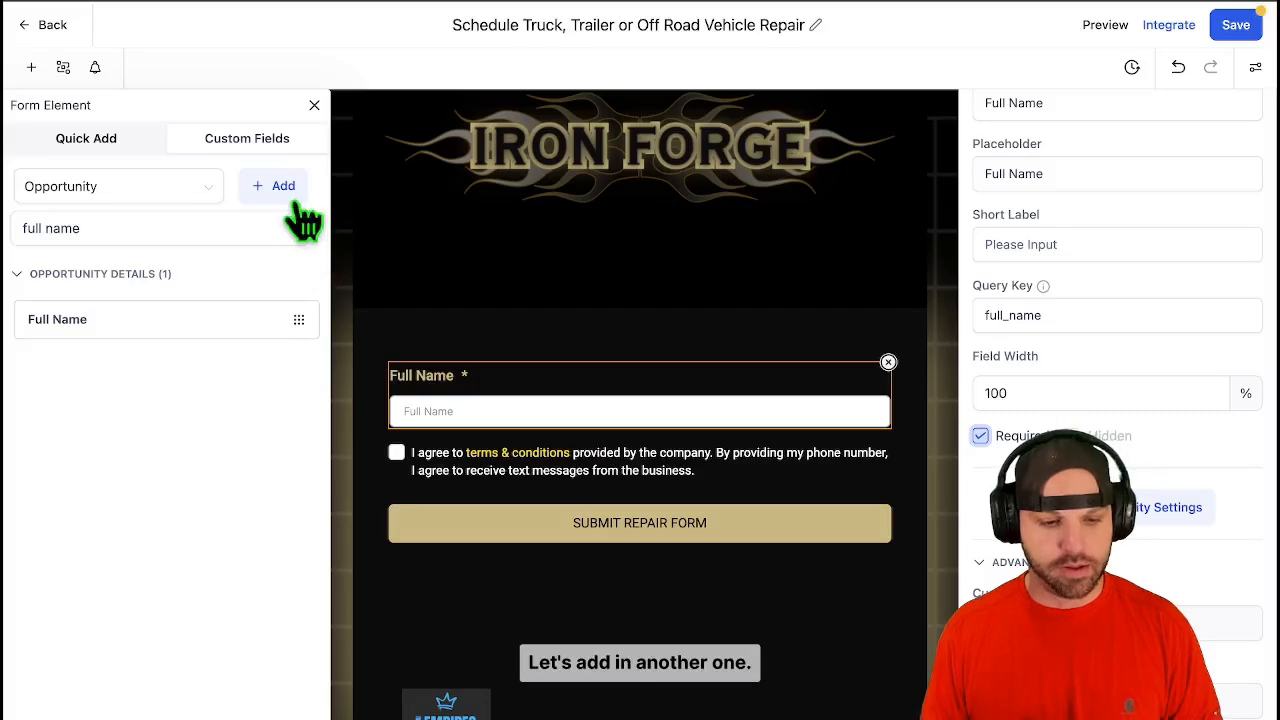
# Clear the custom field search, place the Opportunity Phone field below Full Name and make it required.
pyautogui.press('BackSpace')
pyautogui.press('BackSpace')
pyautogui.press('BackSpace')
pyautogui.press('BackSpace')
pyautogui.press('BackSpace')
pyautogui.press('BackSpace')
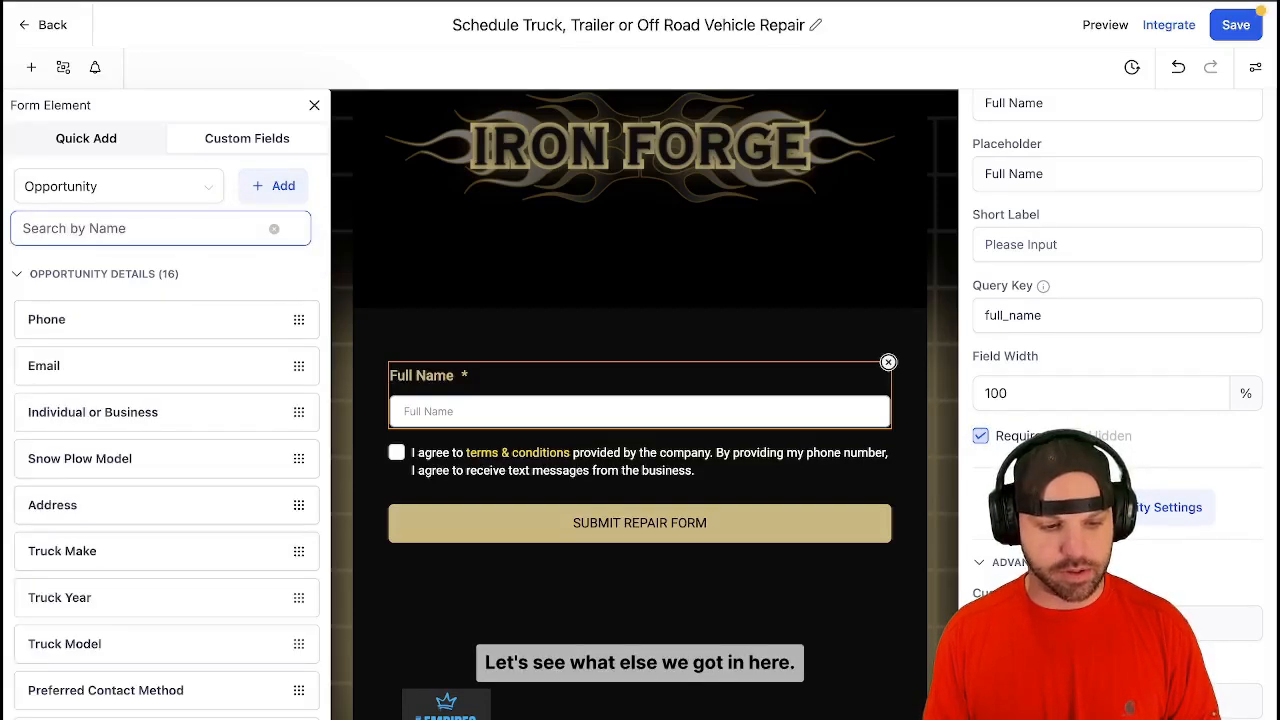
pyautogui.moveTo(179, 326); pyautogui.dragTo(529, 468)
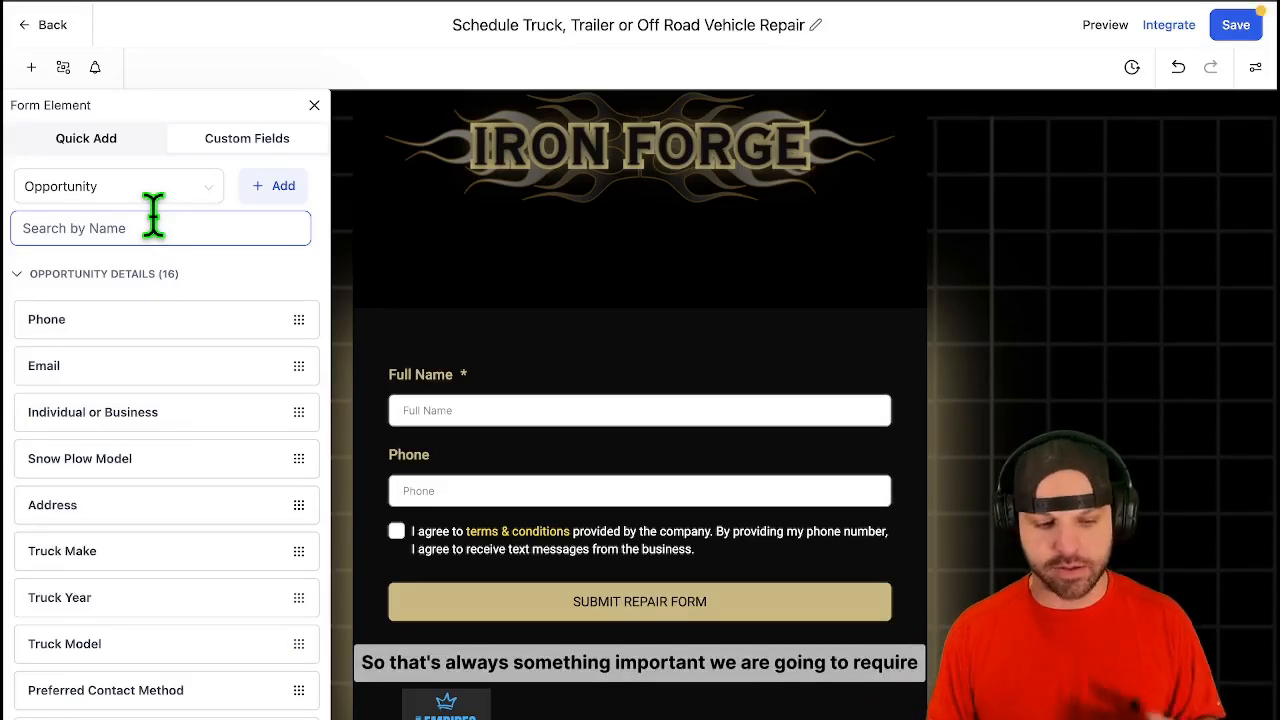
pyautogui.click(588, 490)
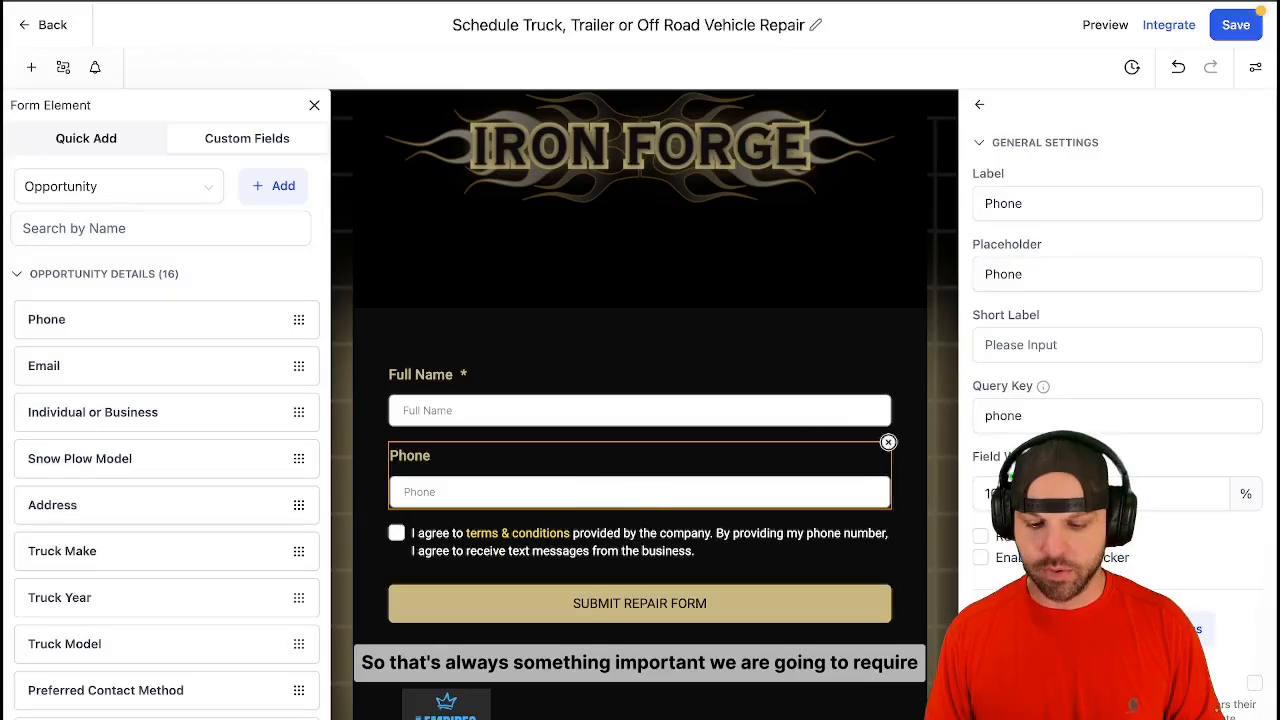
pyautogui.click(981, 537)
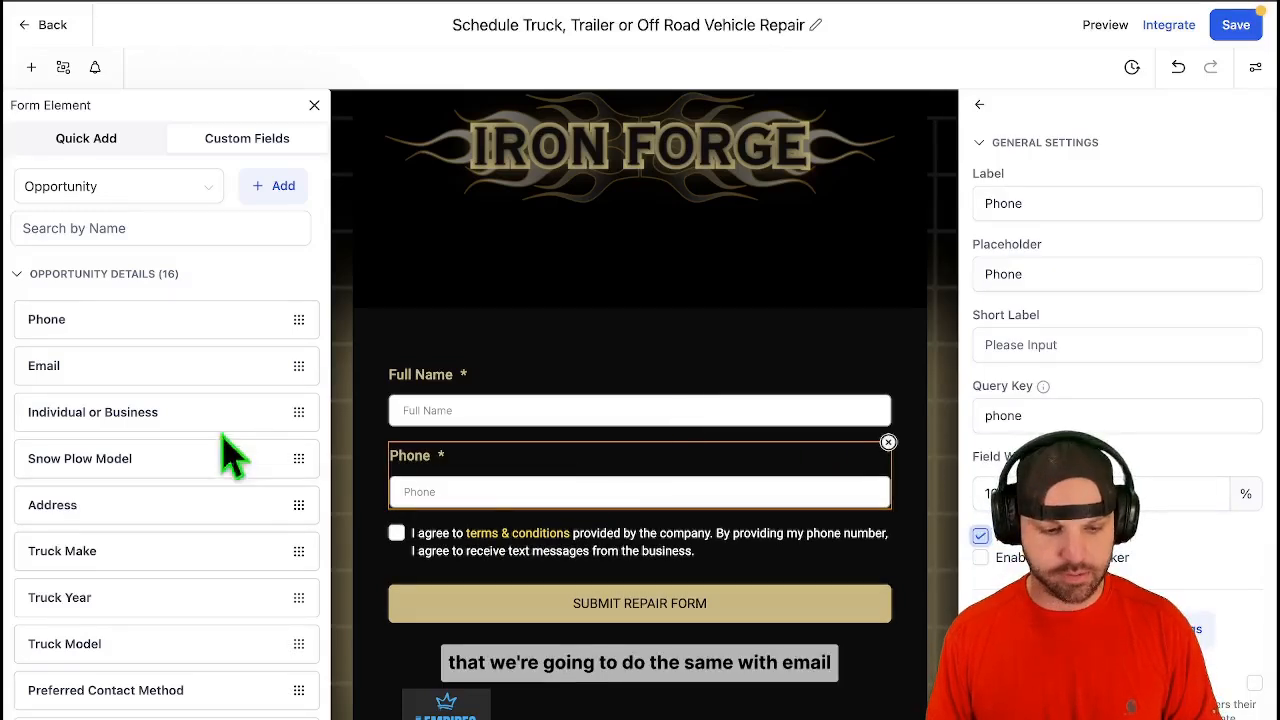
# Place the Opportunity Email field below Phone and make it required.
pyautogui.moveTo(191, 377); pyautogui.dragTo(515, 560)
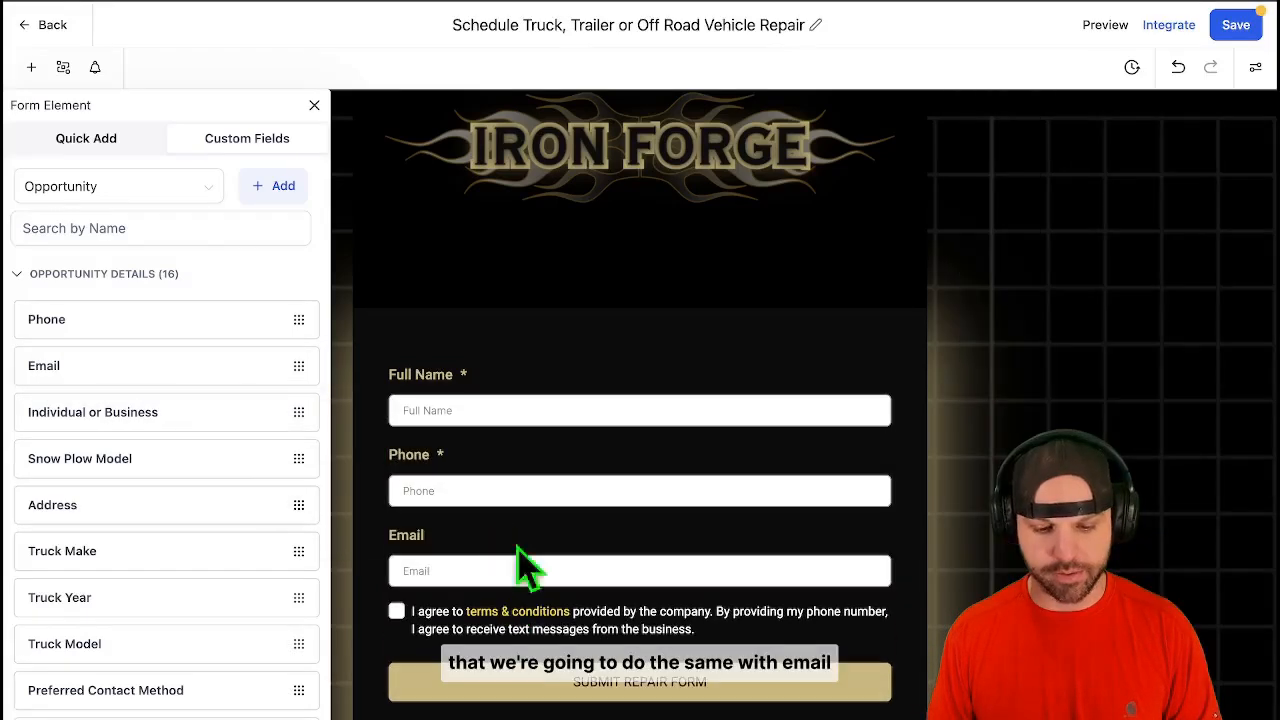
pyautogui.click(745, 552)
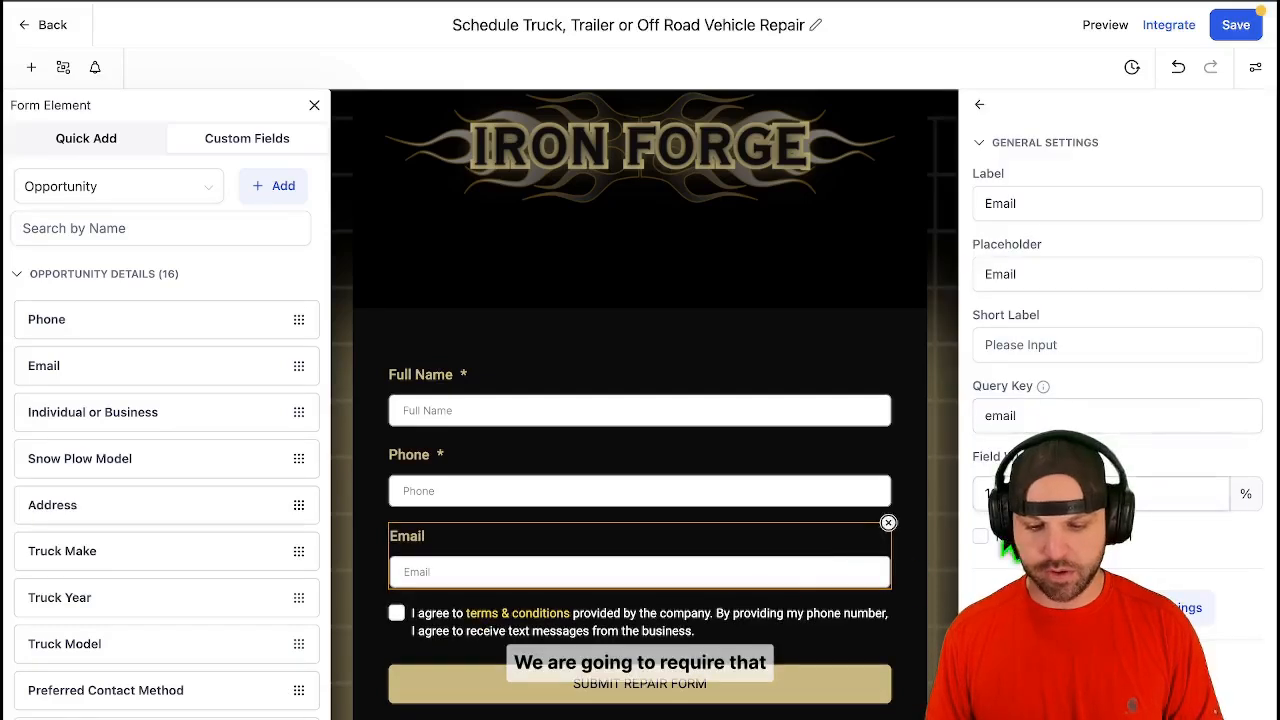
pyautogui.scroll(-1, 266, 417)
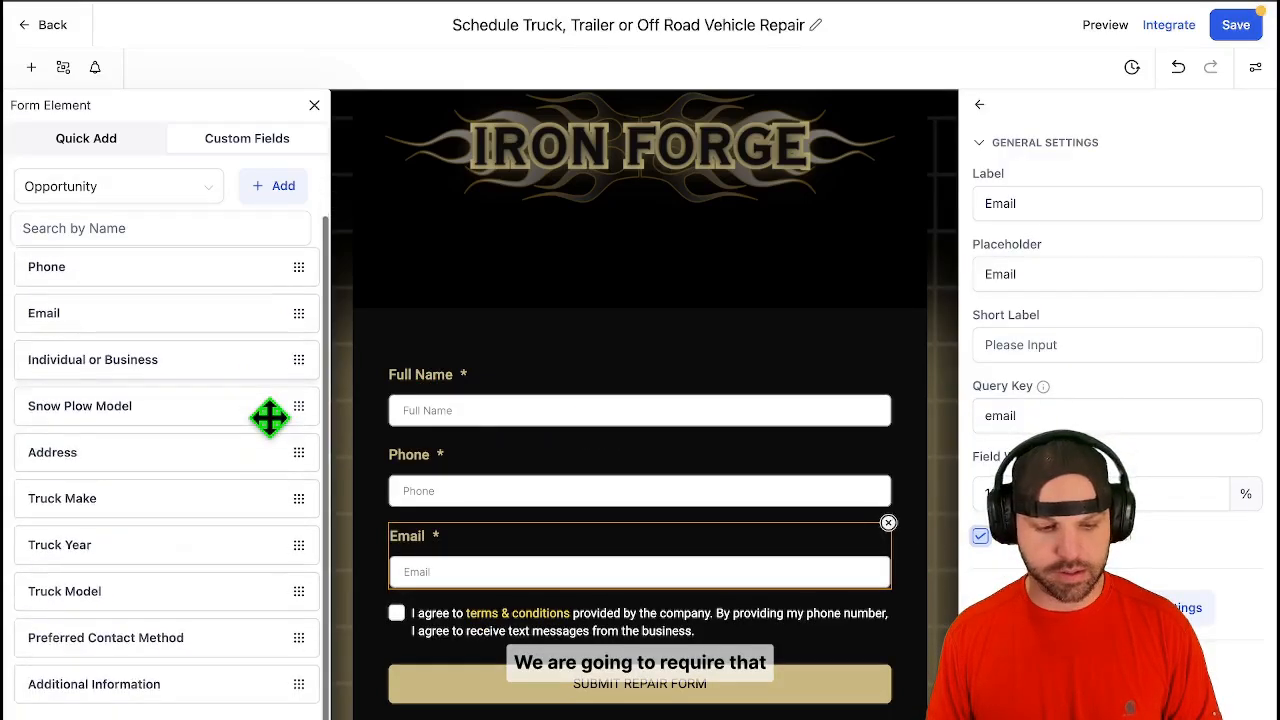
# Place the Individual or Business dropdown field below Email and open its field settings.
pyautogui.moveTo(194, 362); pyautogui.dragTo(529, 630)
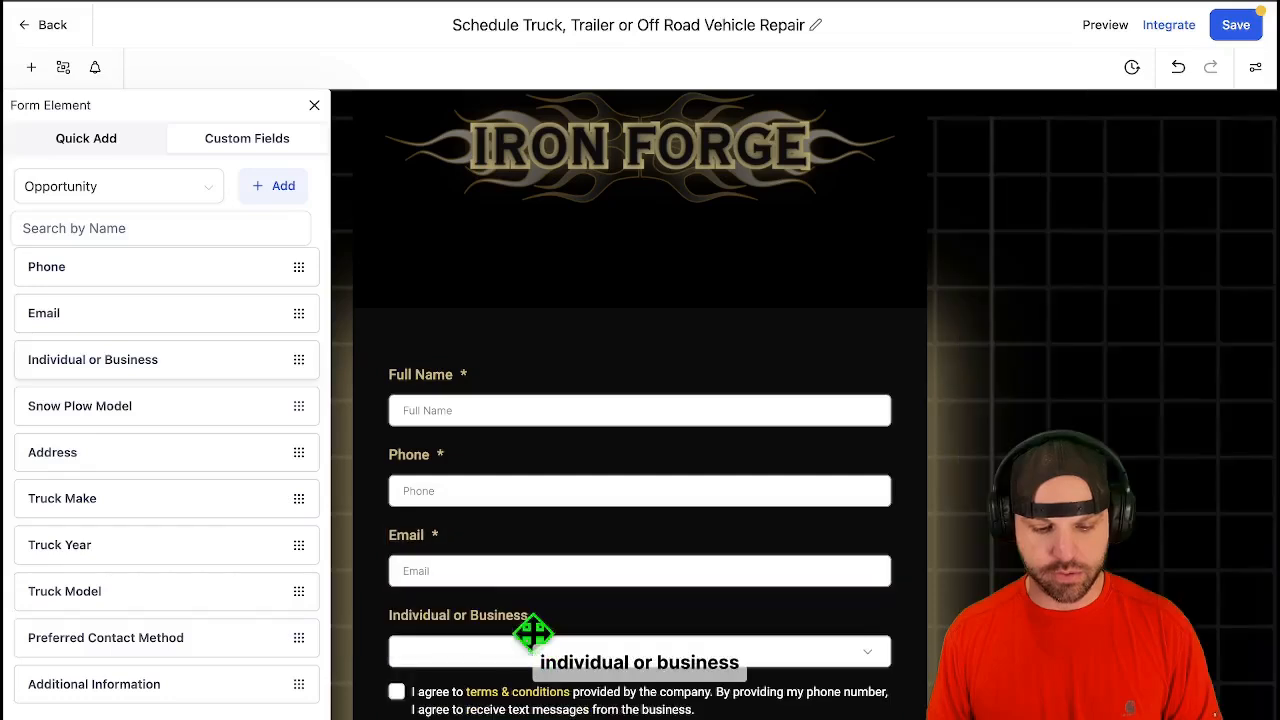
pyautogui.scroll(-1, 740, 525)
pyautogui.scroll(-2, 745, 530)
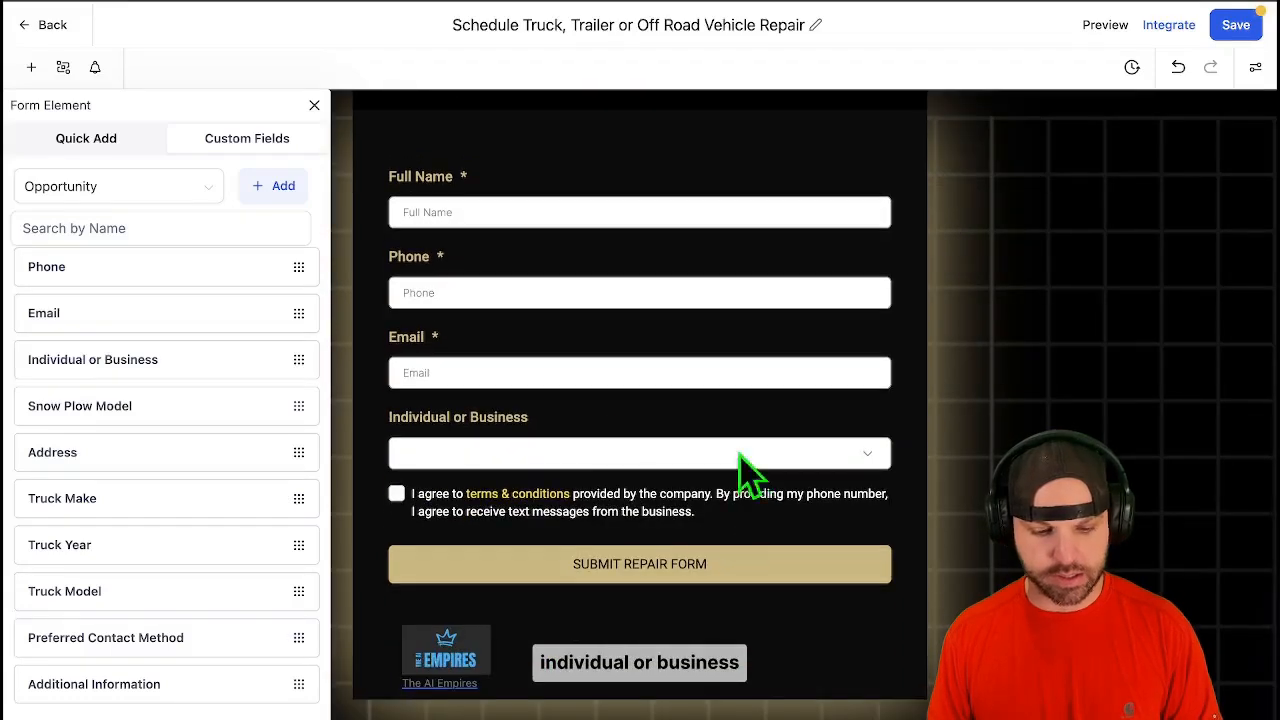
pyautogui.click(785, 452)
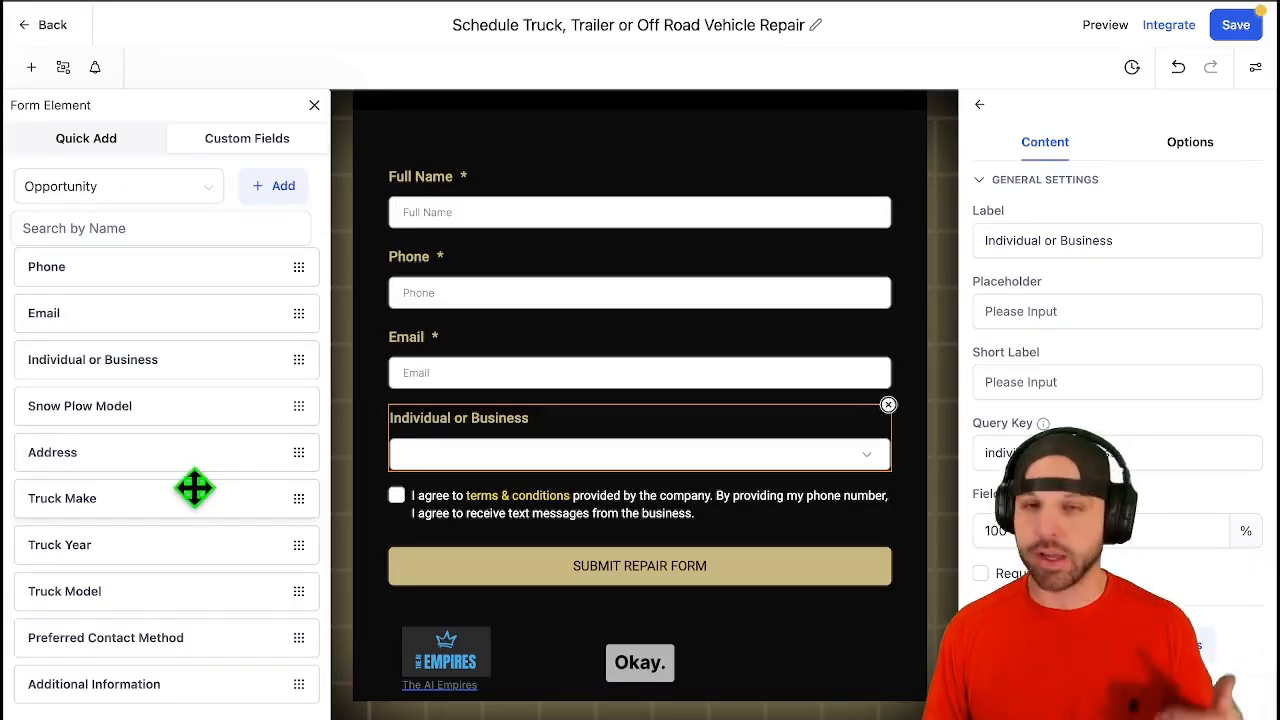
# Try to save the form with the added opportunity fields, and reload the form editor.
pyautogui.click(1240, 33)
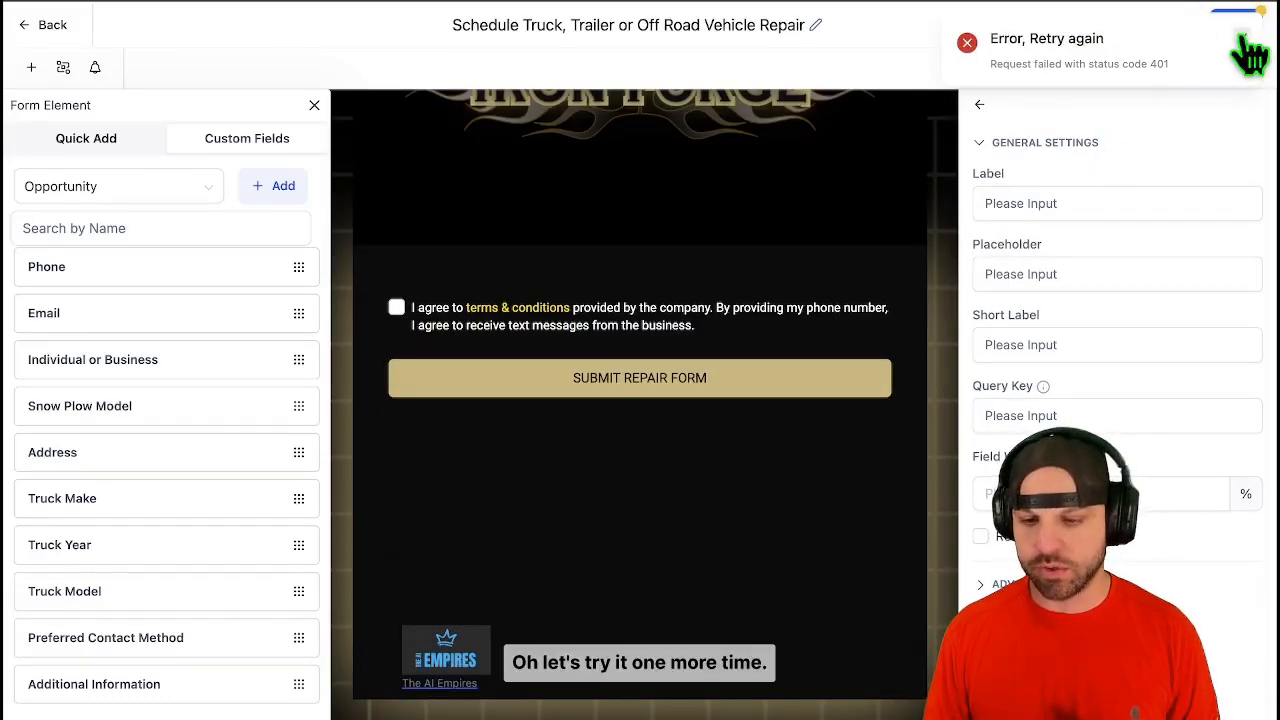
pyautogui.click(1240, 30)
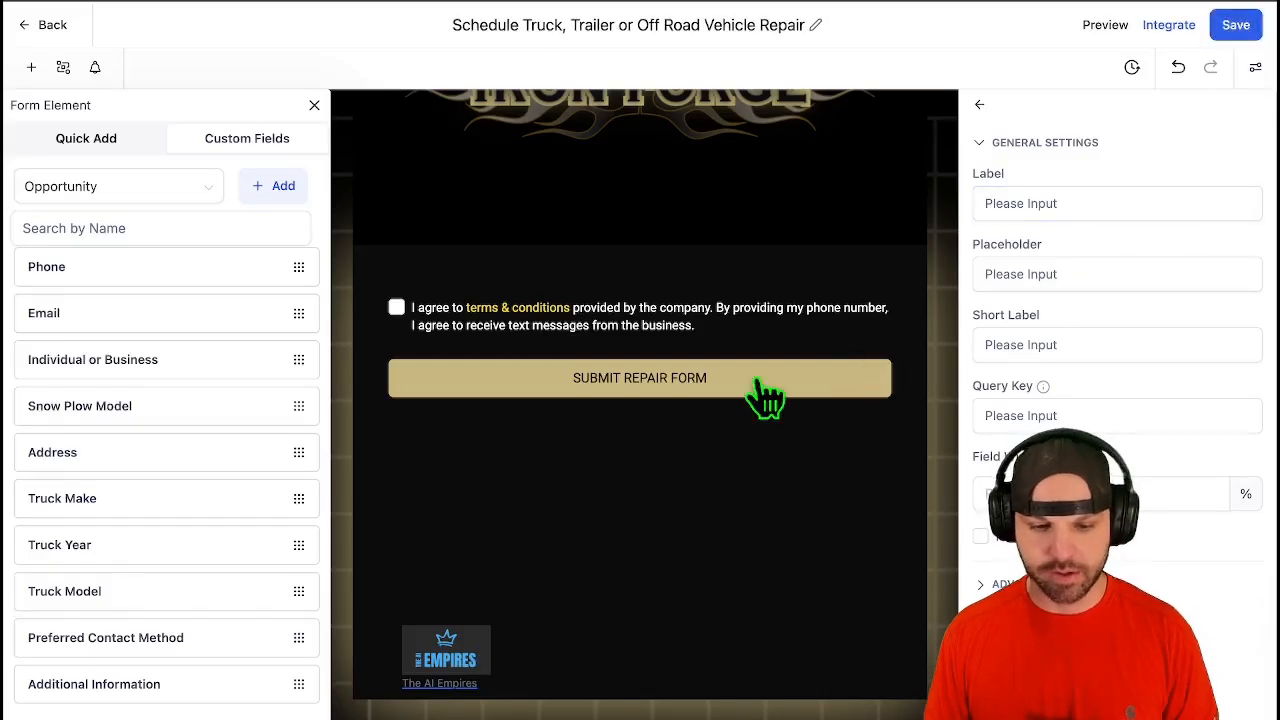
pyautogui.scroll(2, 766, 393)
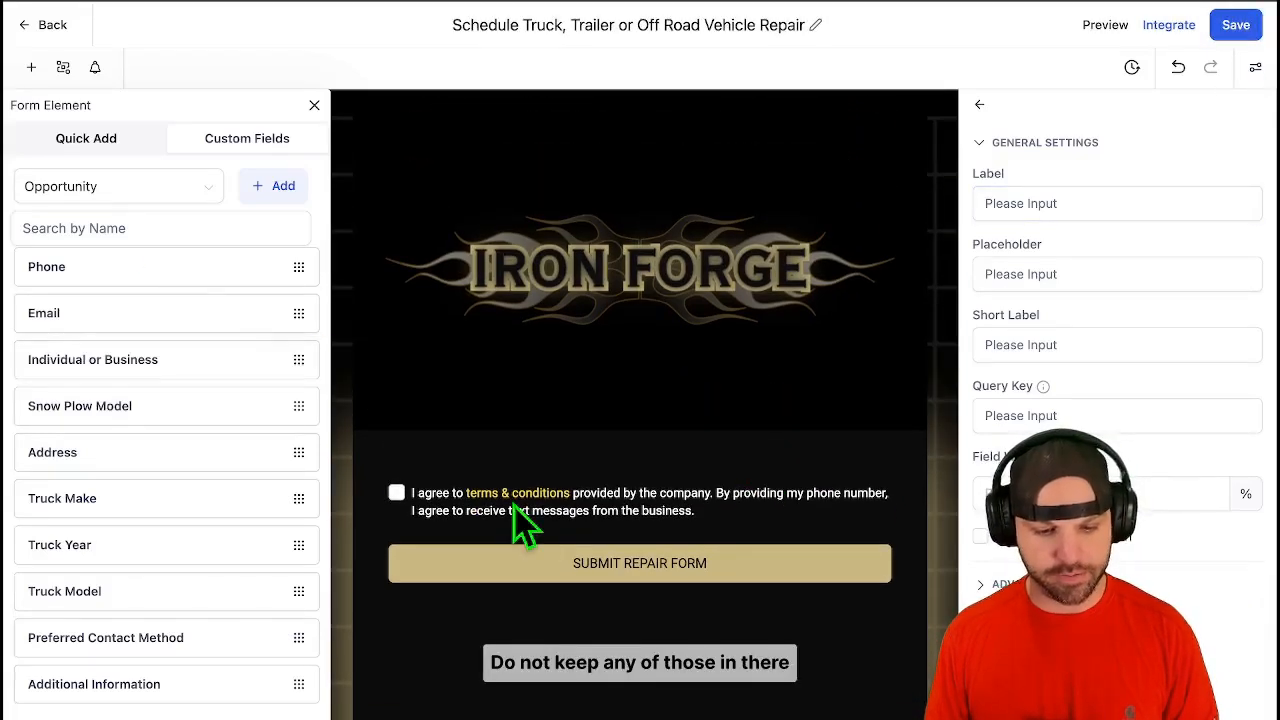
pyautogui.scroll(1, 100, 290)
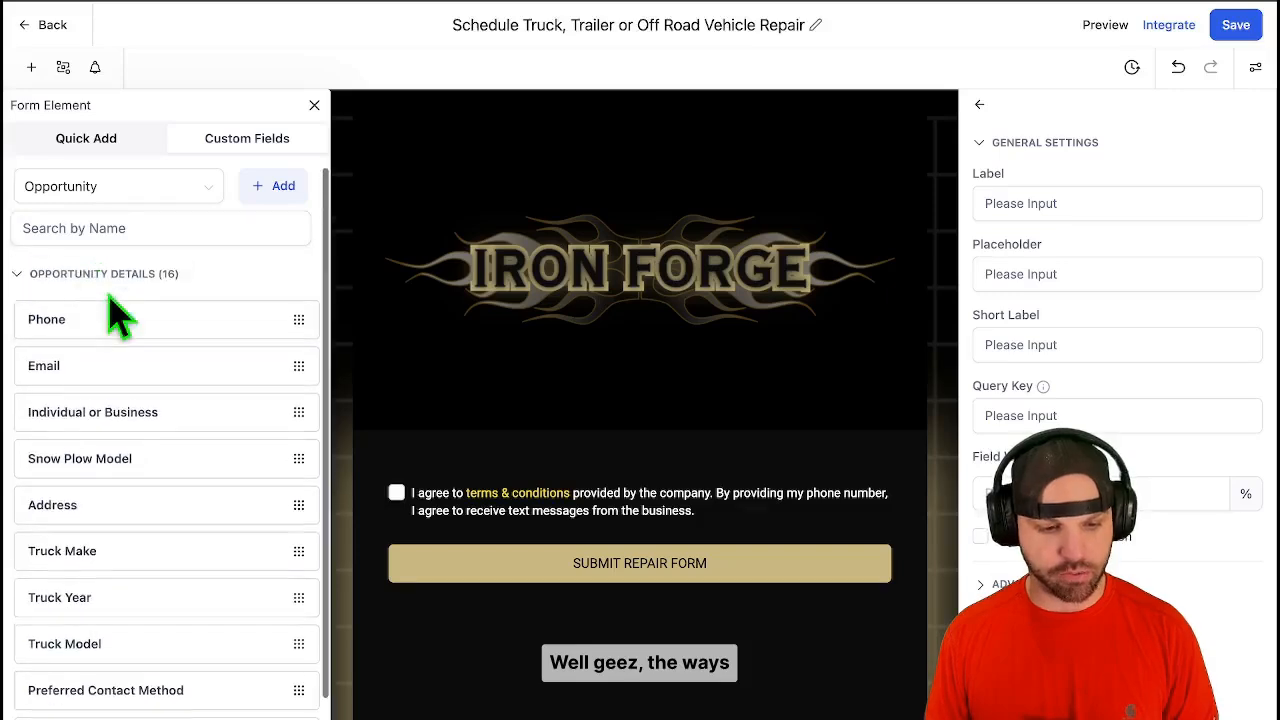
pyautogui.click(24, 285)
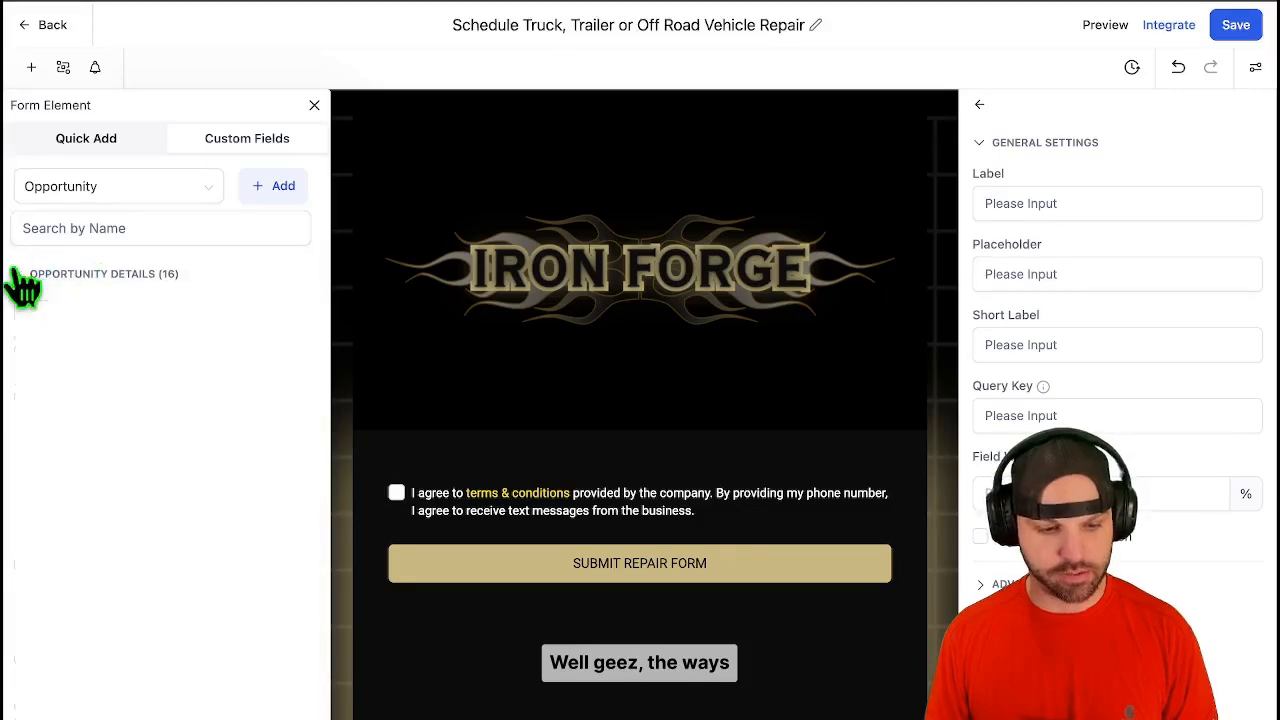
pyautogui.click(96, 4)
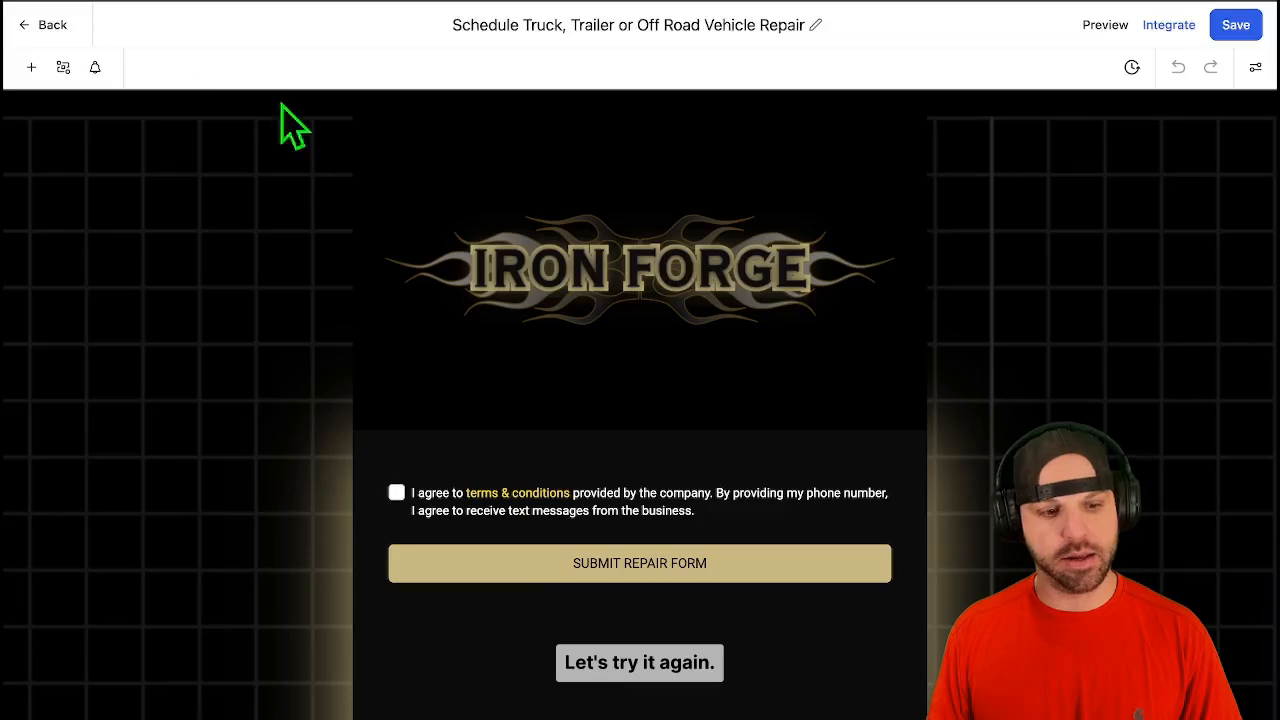
# Show the Opportunity object's custom fields in the form element list and expand the Opportunity Details group.
pyautogui.click(63, 67)
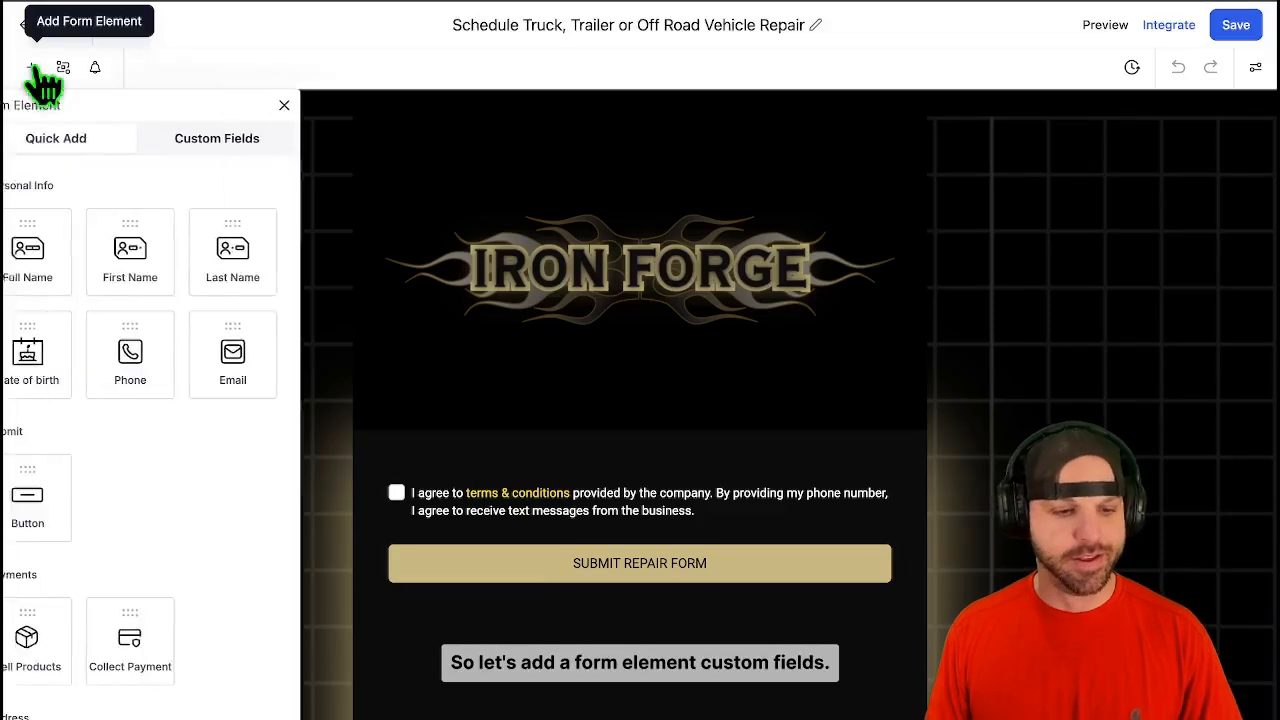
pyautogui.click(270, 145)
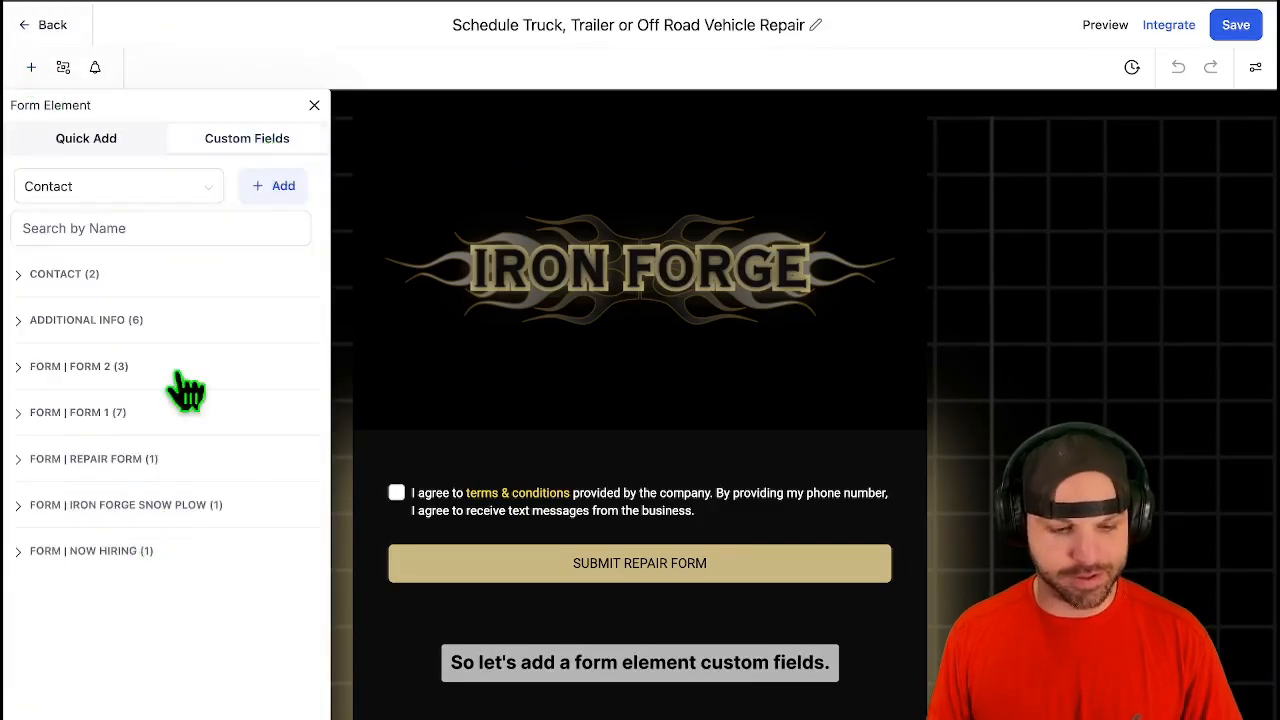
pyautogui.click(138, 198)
pyautogui.click(116, 257)
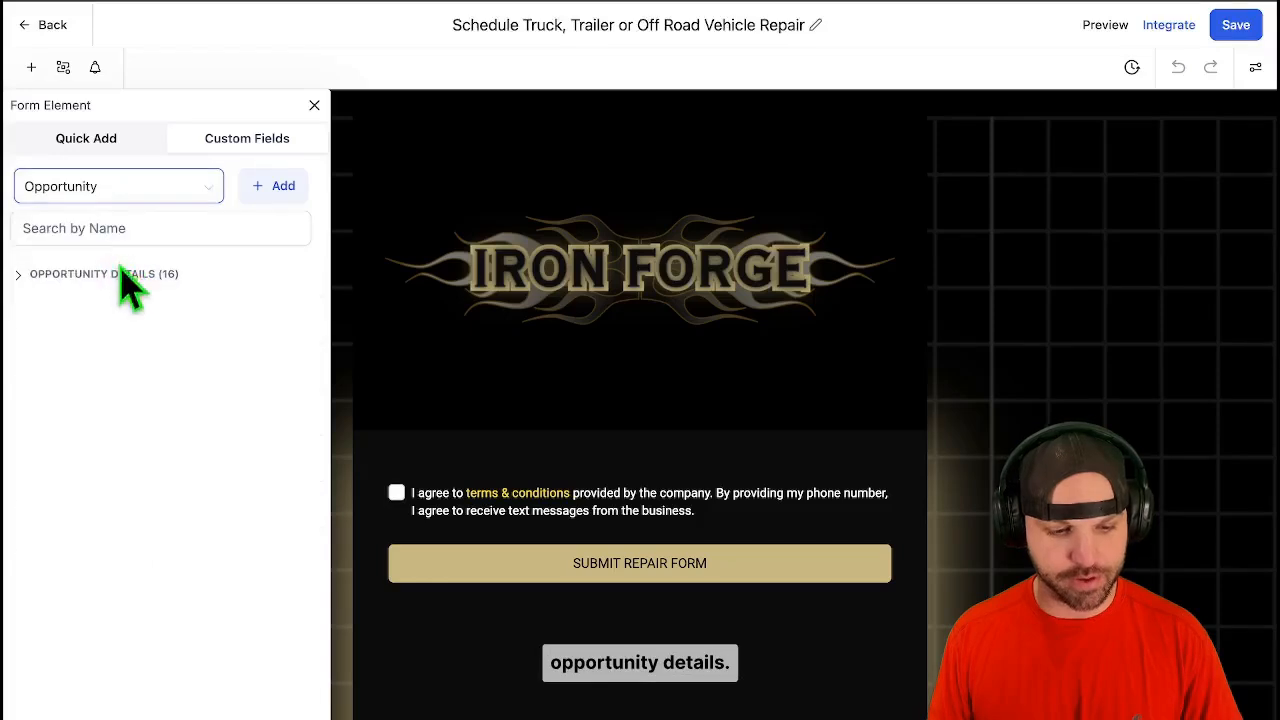
pyautogui.click(113, 275)
pyautogui.scroll(-1, 155, 368)
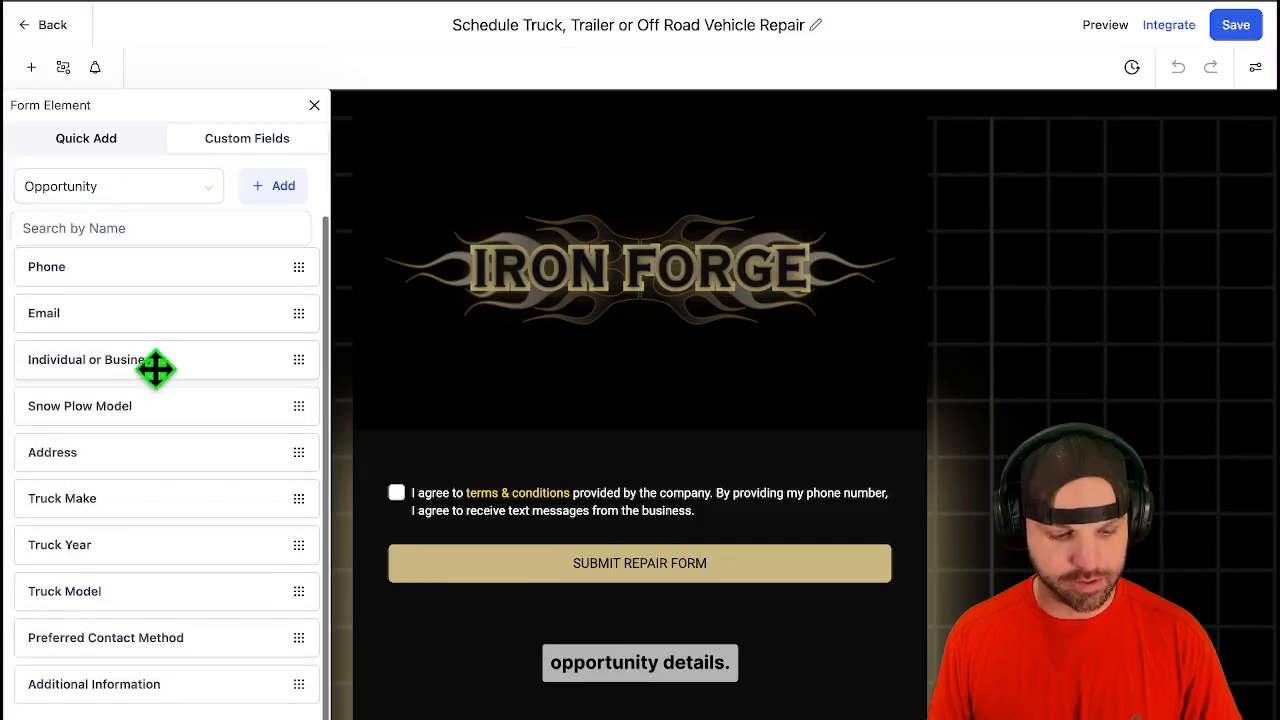
pyautogui.scroll(1, 155, 368)
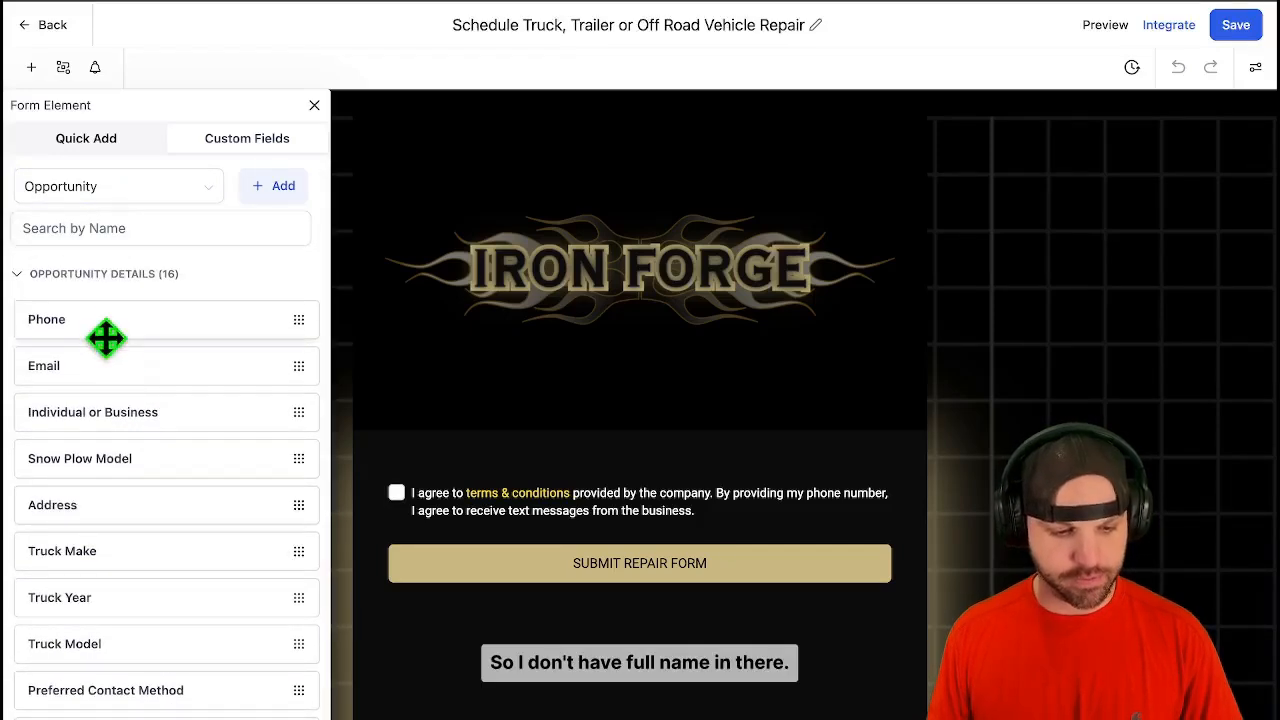
# Add a required Phone field above the terms checkbox, with pipeline Iron Forge Commercial Repair and stage New Job, and save the form.
pyautogui.moveTo(100, 322); pyautogui.dragTo(491, 489)
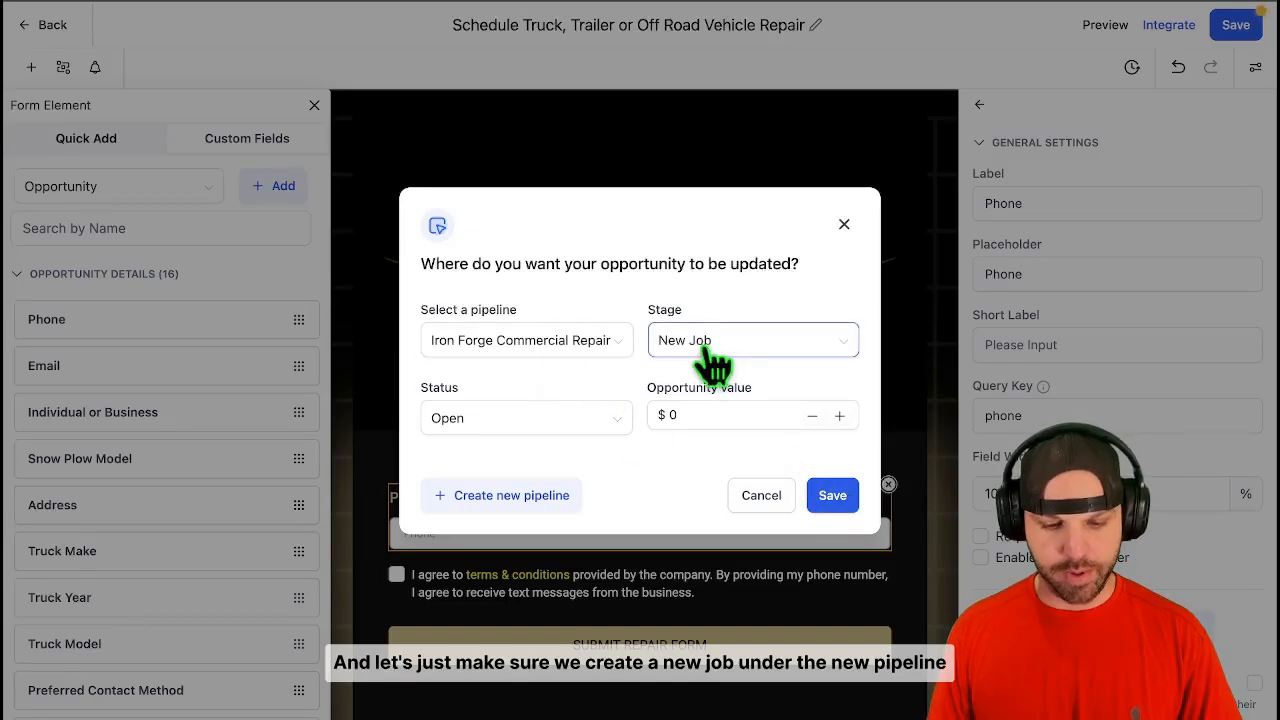
pyautogui.click(835, 497)
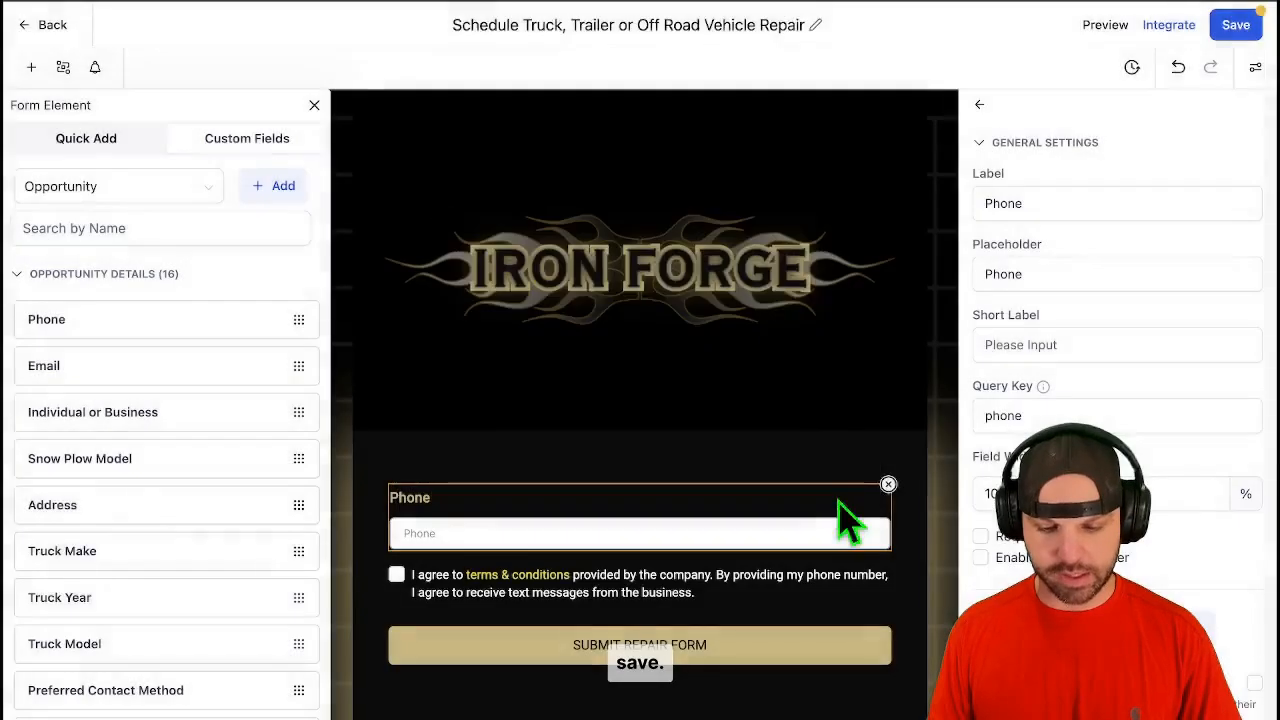
pyautogui.click(981, 537)
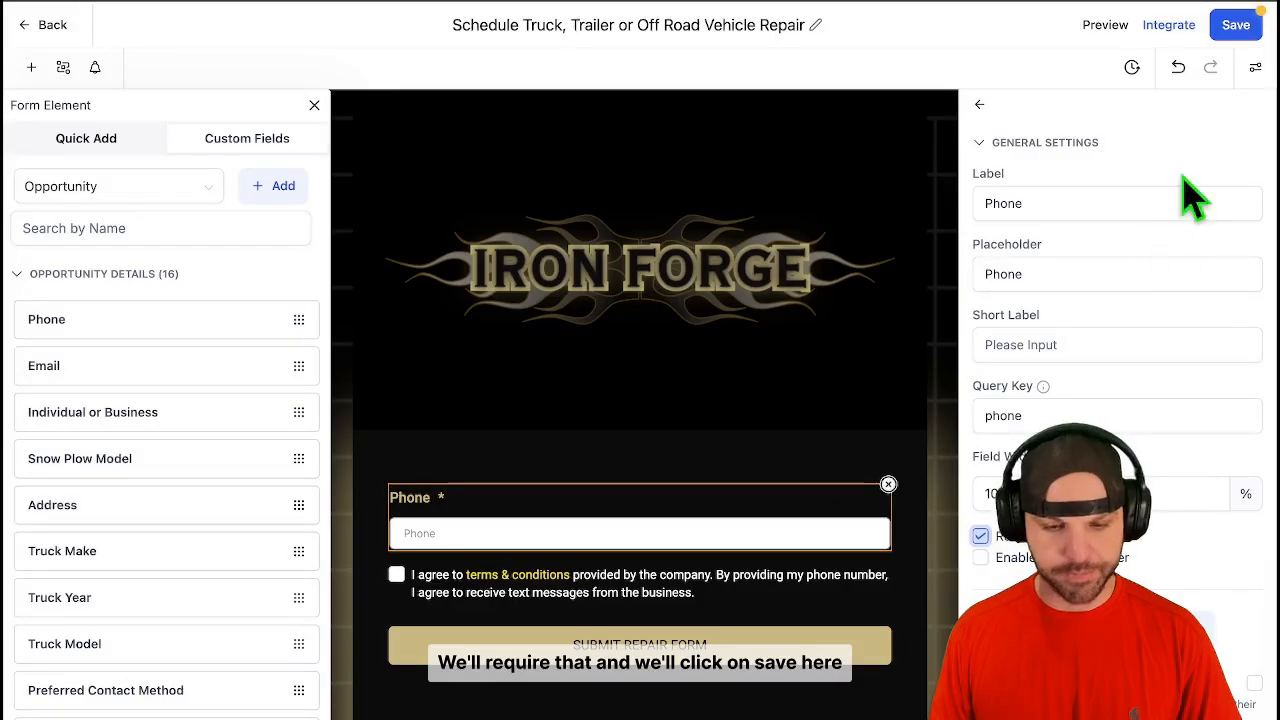
pyautogui.click(1238, 30)
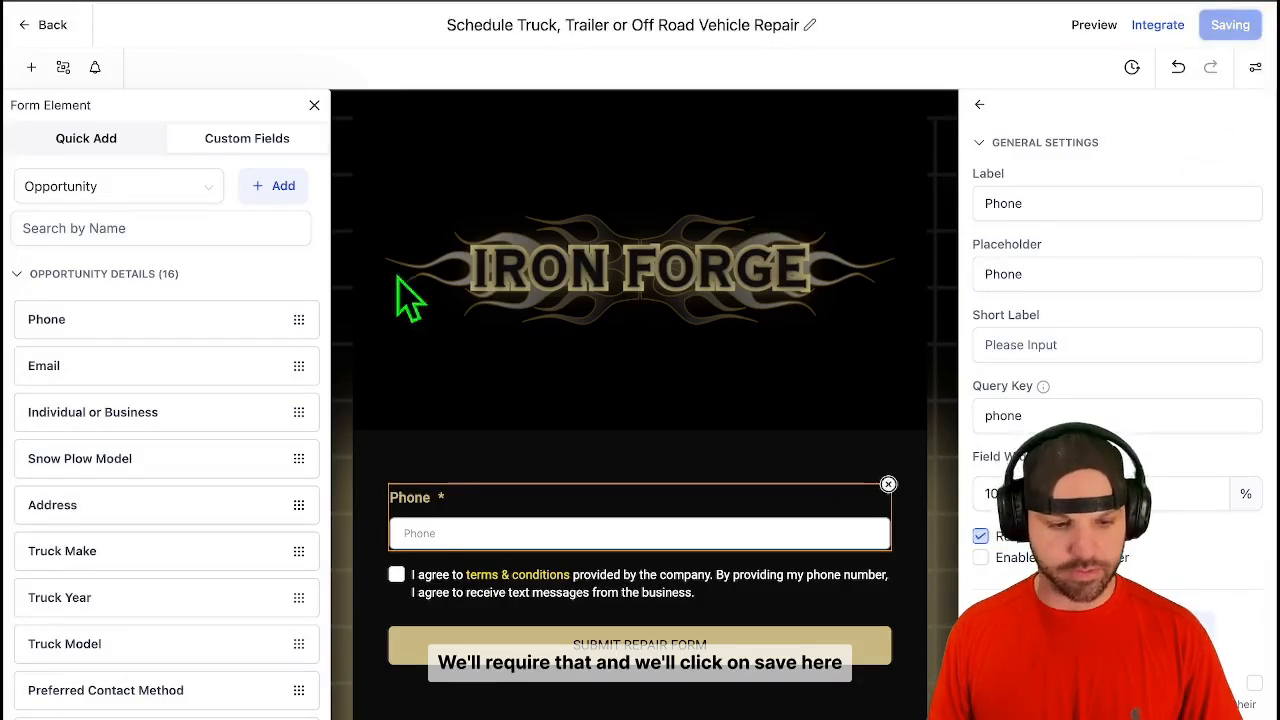
# Add the Opportunity Email field below Phone, make it required and save the form.
pyautogui.scroll(-1, 200, 335)
pyautogui.moveTo(157, 318); pyautogui.dragTo(500, 573)
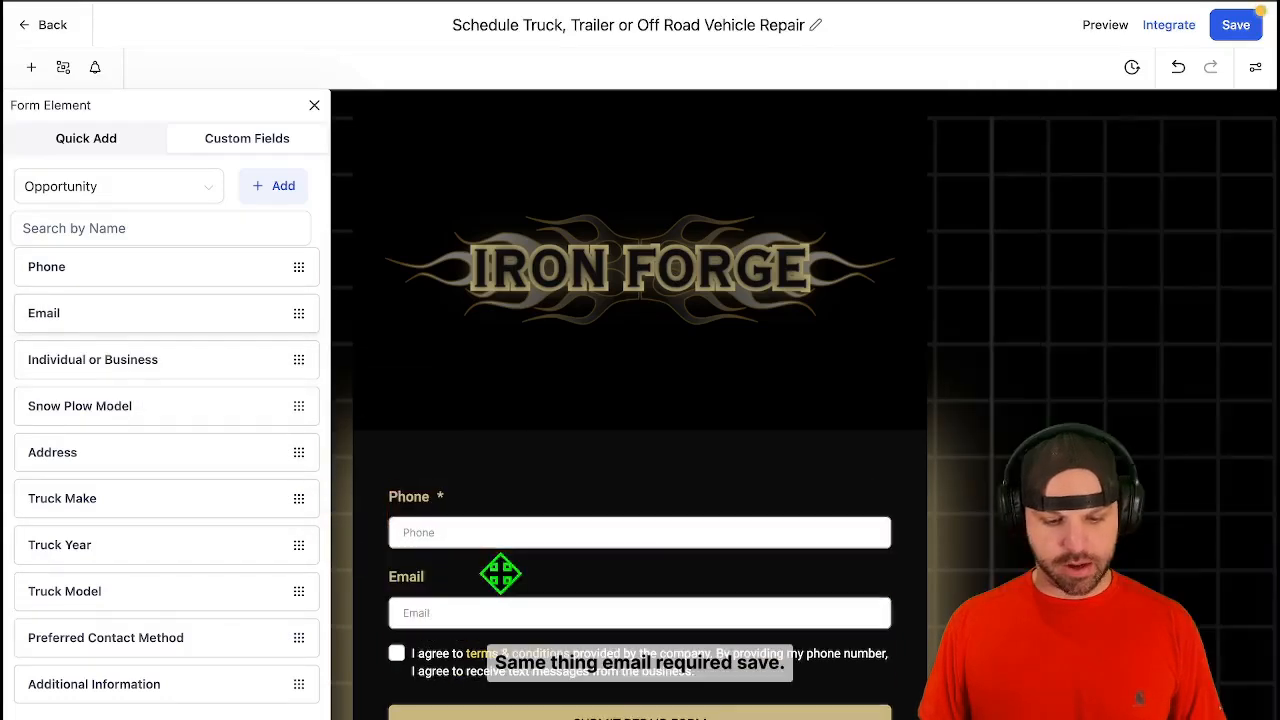
pyautogui.click(750, 605)
pyautogui.click(980, 536)
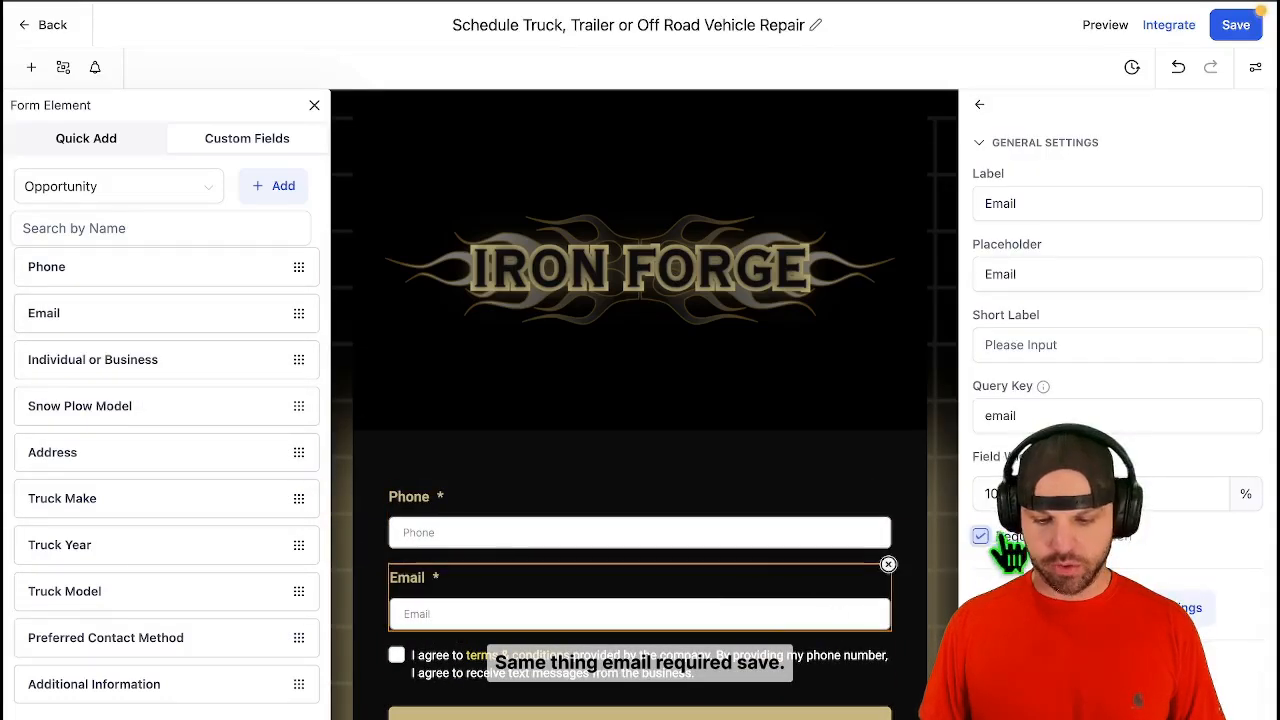
pyautogui.click(1236, 25)
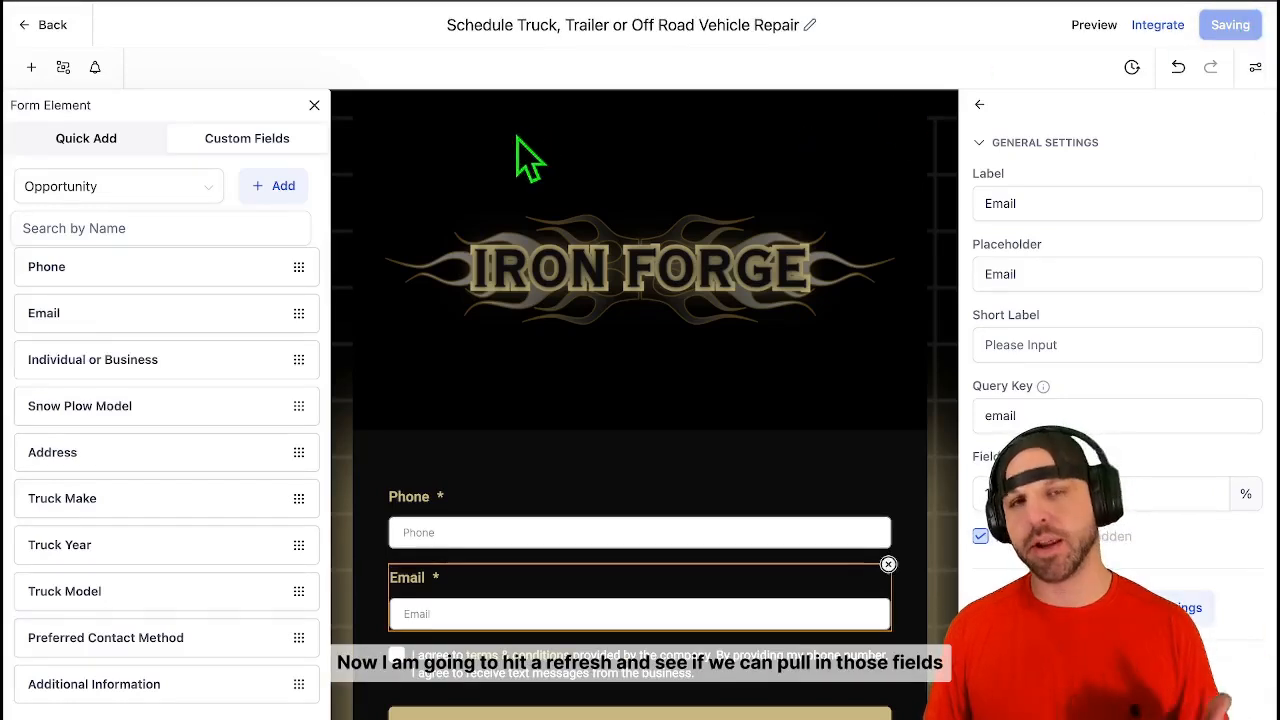
# Reload the form editor and reopen the custom fields list for adding form elements.
pyautogui.click(97, 8)
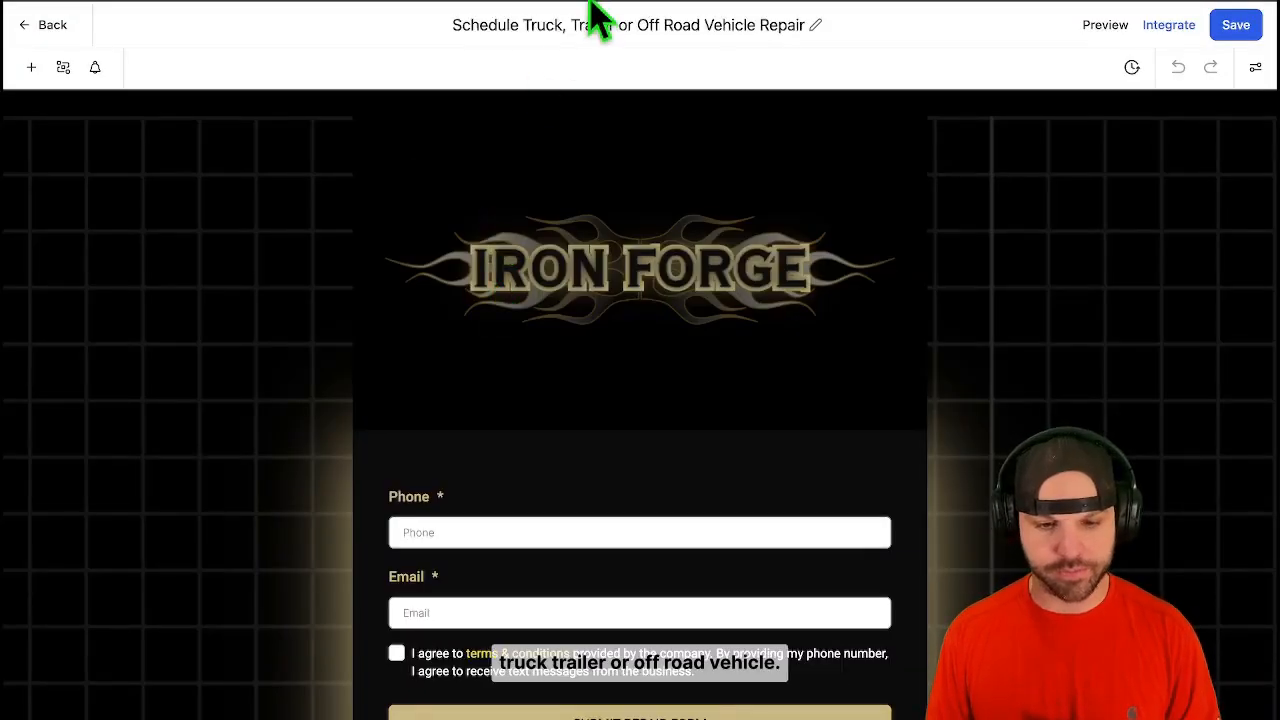
pyautogui.click(31, 67)
pyautogui.click(240, 145)
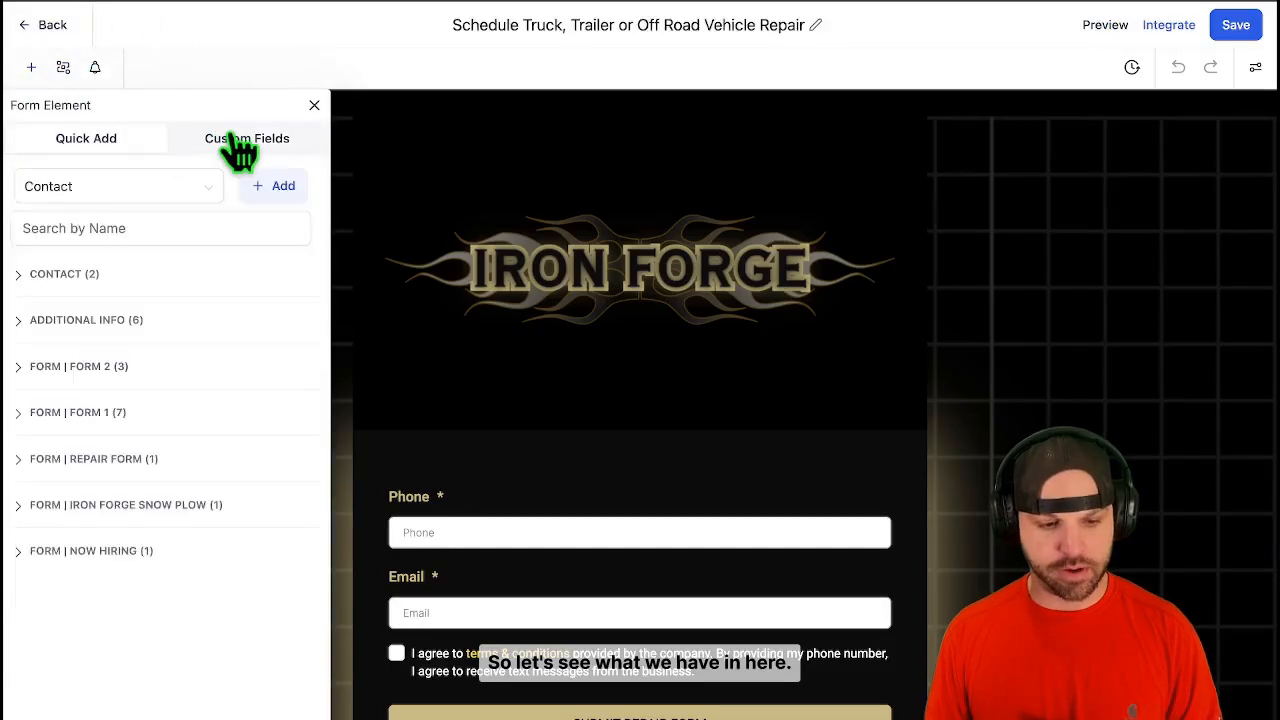
# Show the Opportunity object's custom fields for the form and expand the Opportunity Details group.
pyautogui.click(137, 192)
pyautogui.click(106, 258)
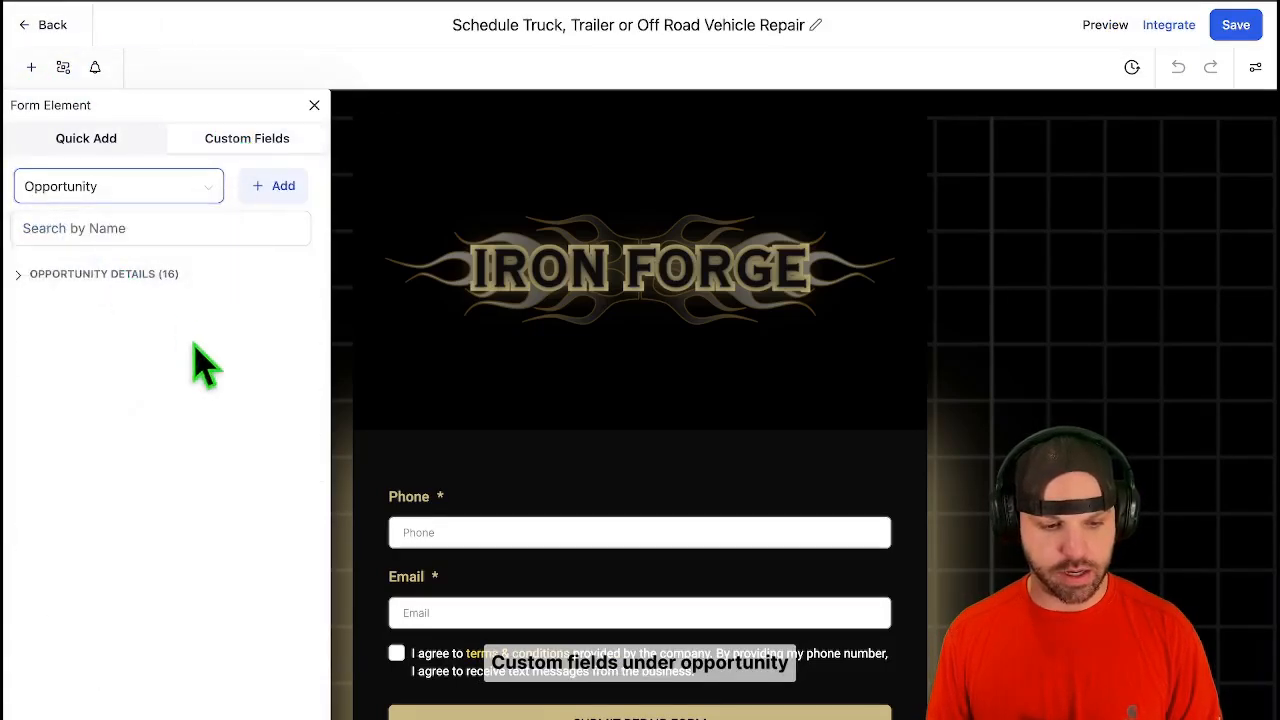
pyautogui.click(137, 276)
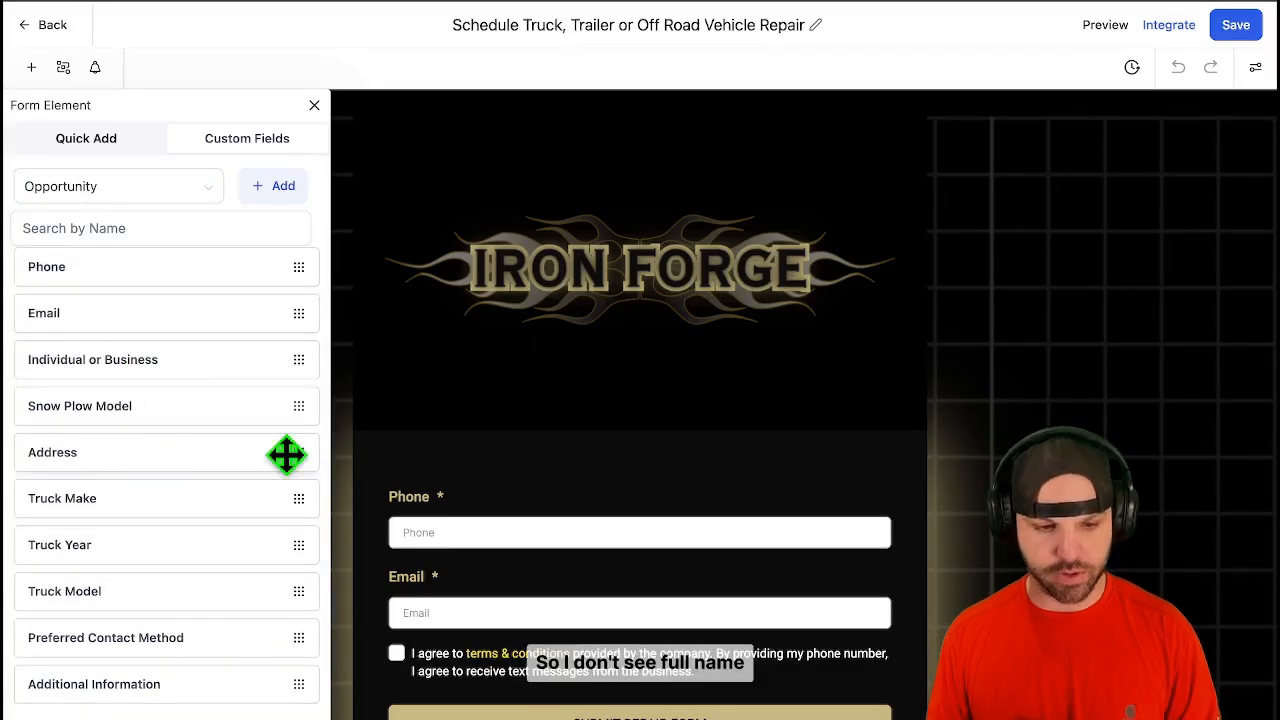
# Find the Opportunity Full Name field, add it above Phone as a required field and save the form.
pyautogui.scroll(1, 250, 400)
pyautogui.click(196, 228)
pyautogui.write('full name')
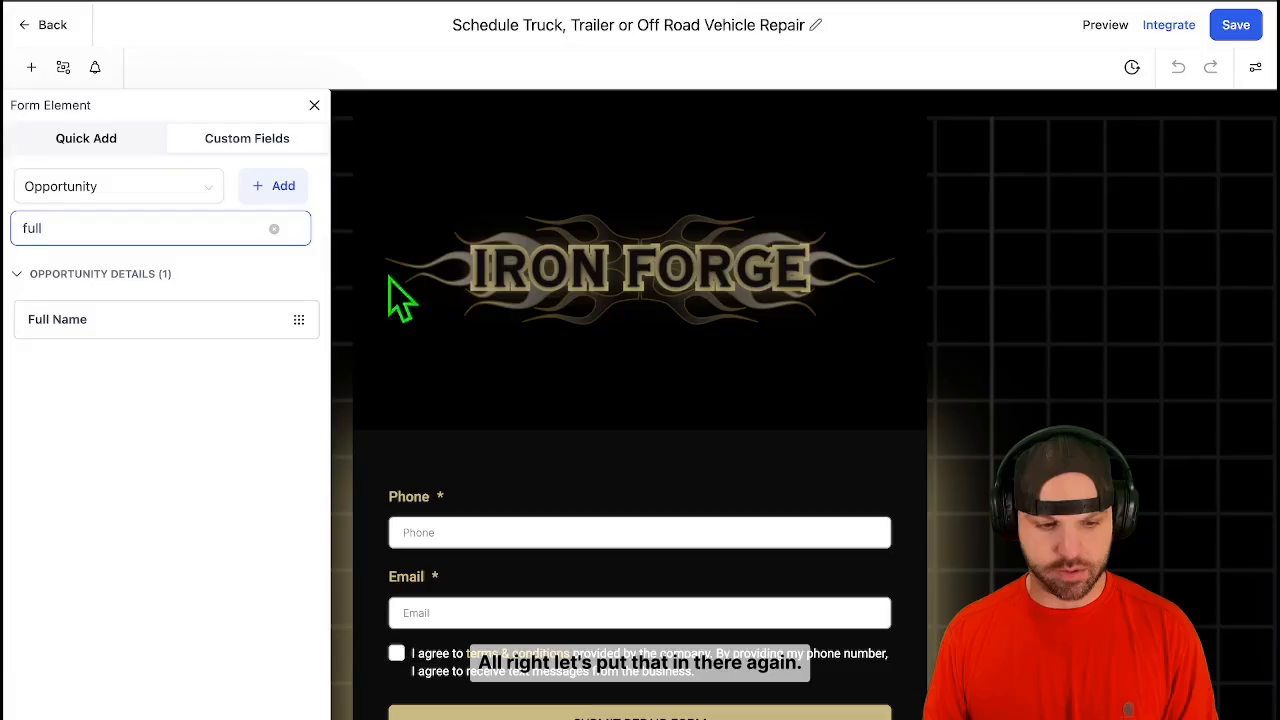
pyautogui.moveTo(183, 310); pyautogui.dragTo(579, 496)
pyautogui.click(565, 540)
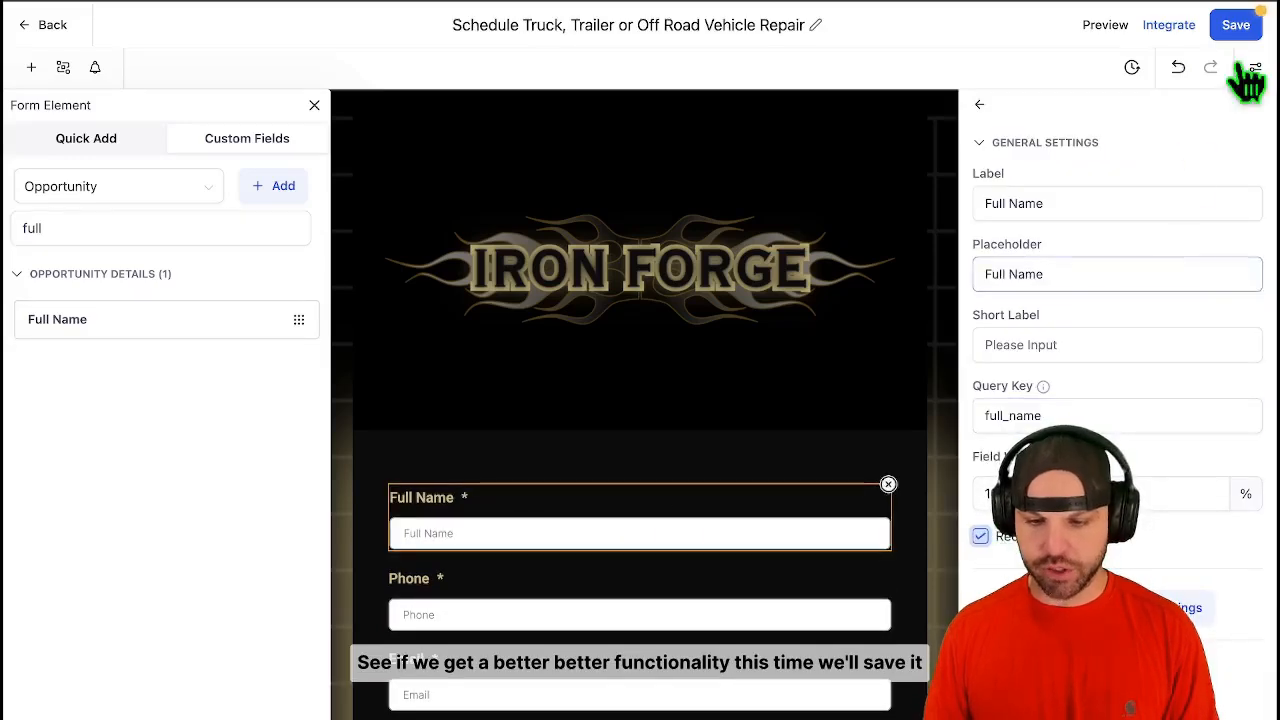
pyautogui.click(1234, 30)
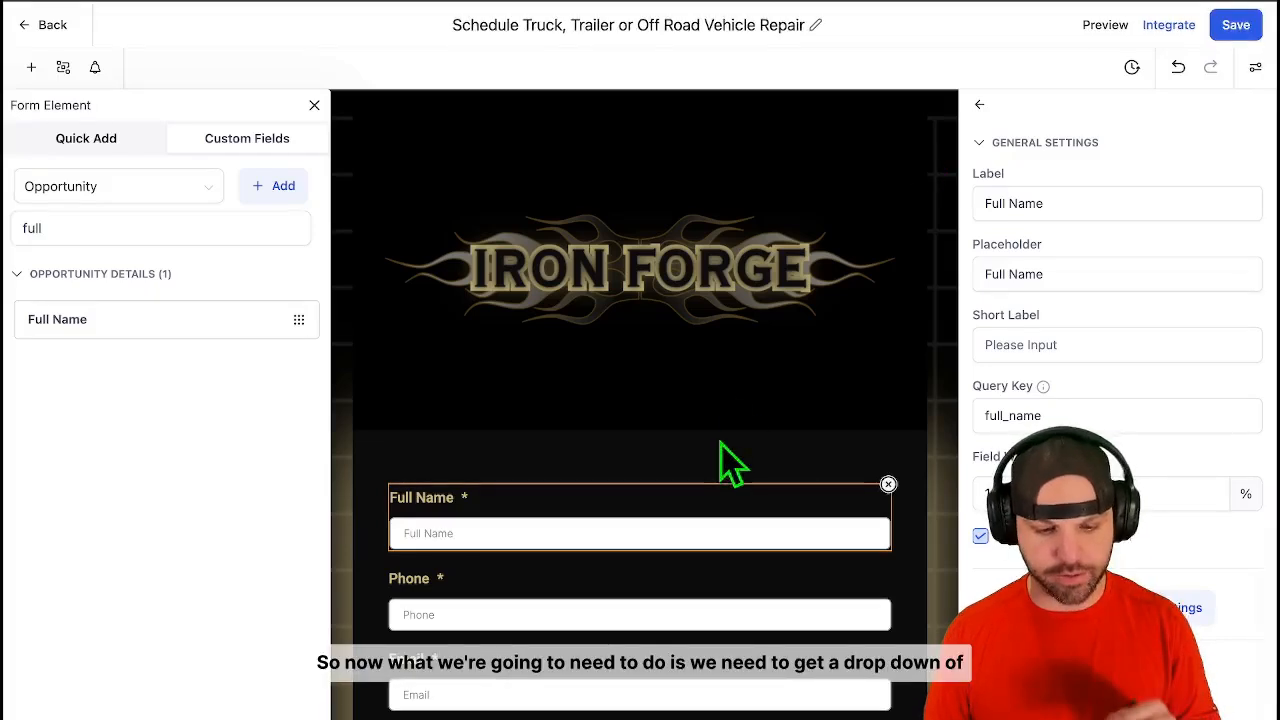
pyautogui.scroll(-3, 722, 445)
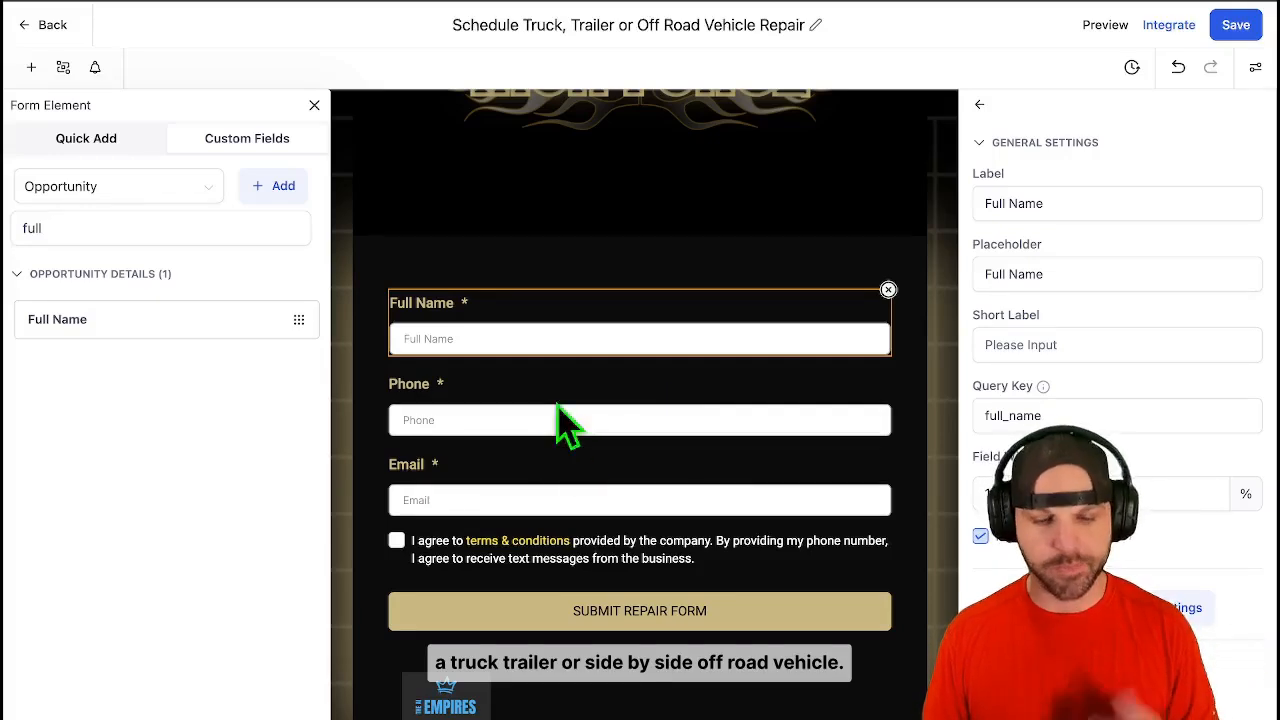
pyautogui.scroll(1, 558, 406)
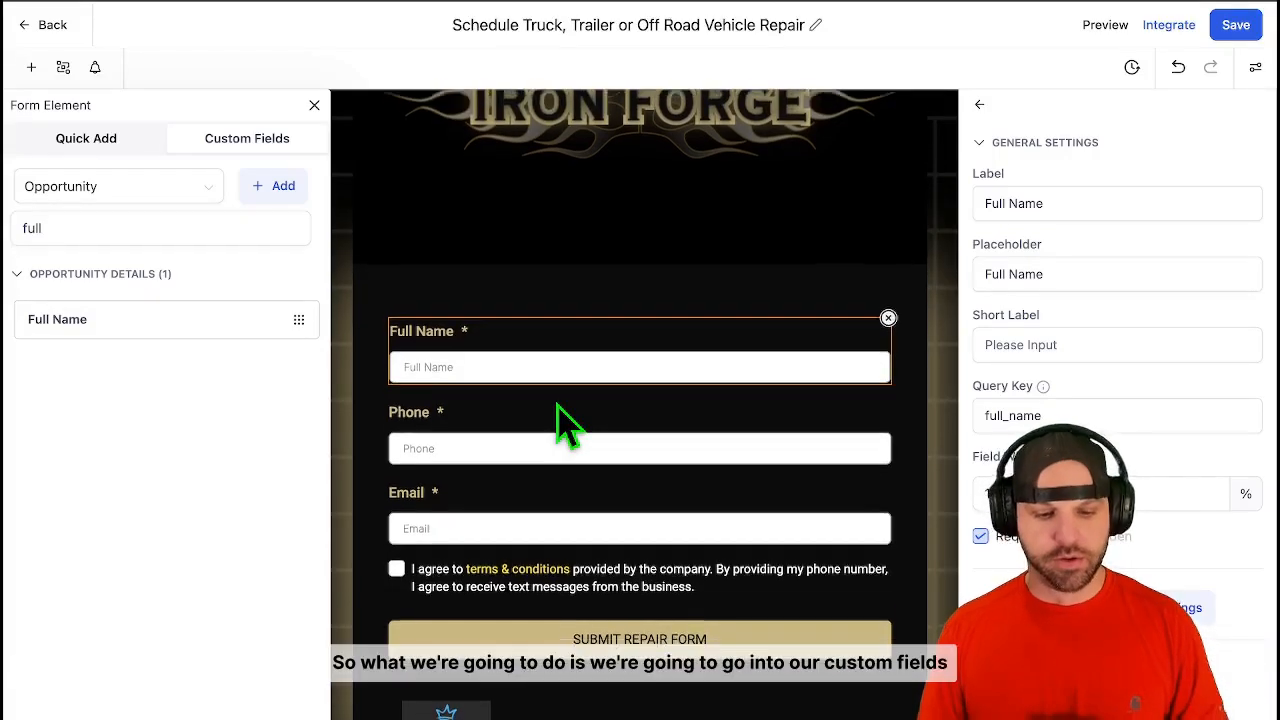
pyautogui.scroll(-1, 557, 405)
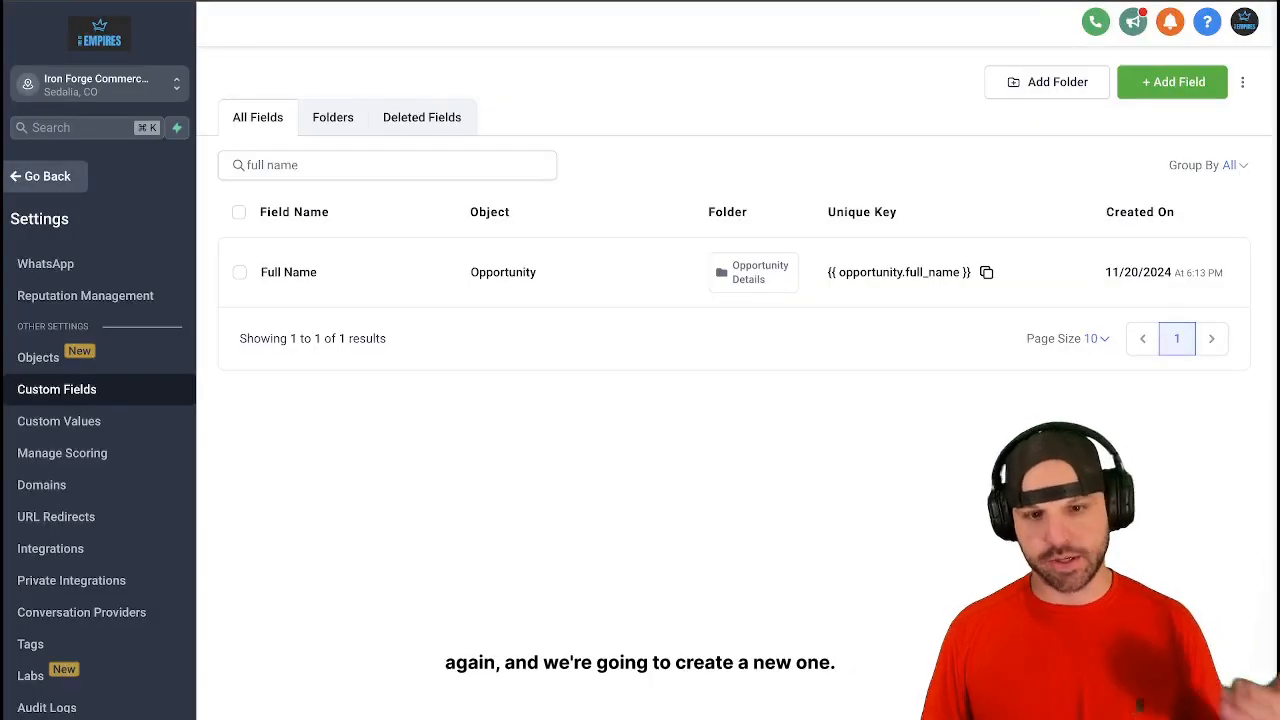
# Start a new custom field of type Dropdown (Single) in the account's custom field settings.
pyautogui.click(1165, 81)
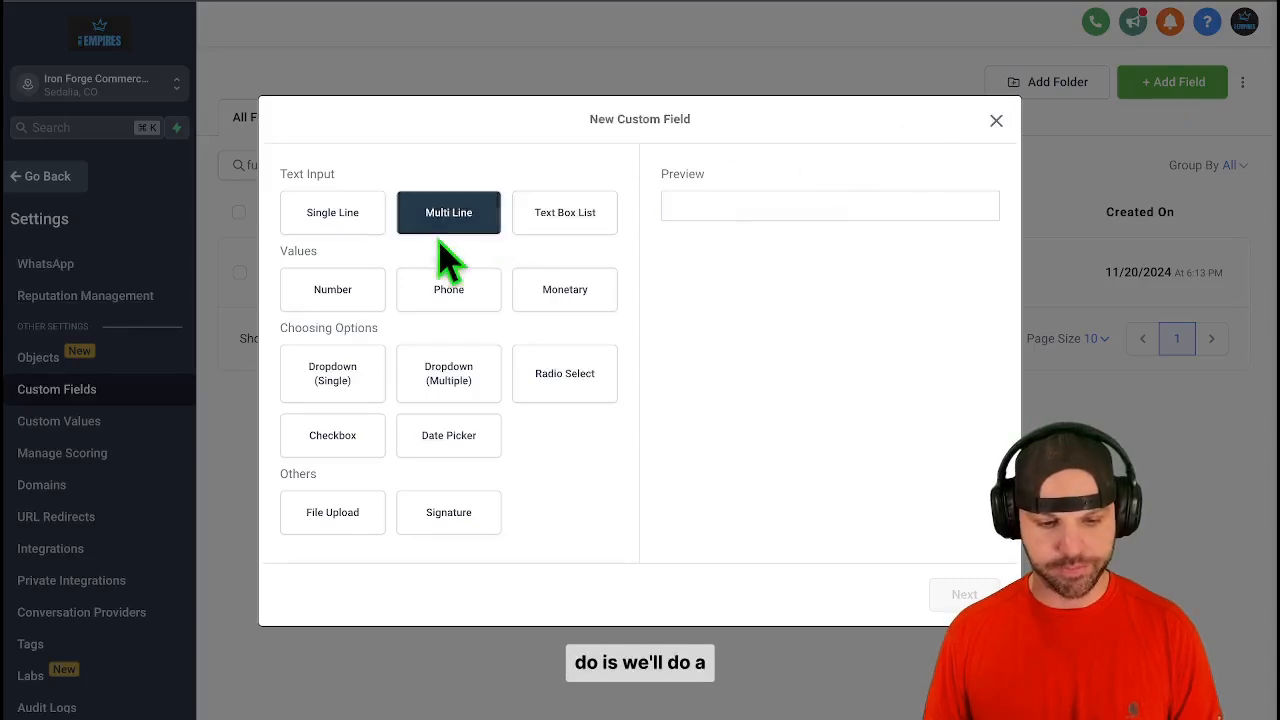
pyautogui.click(351, 372)
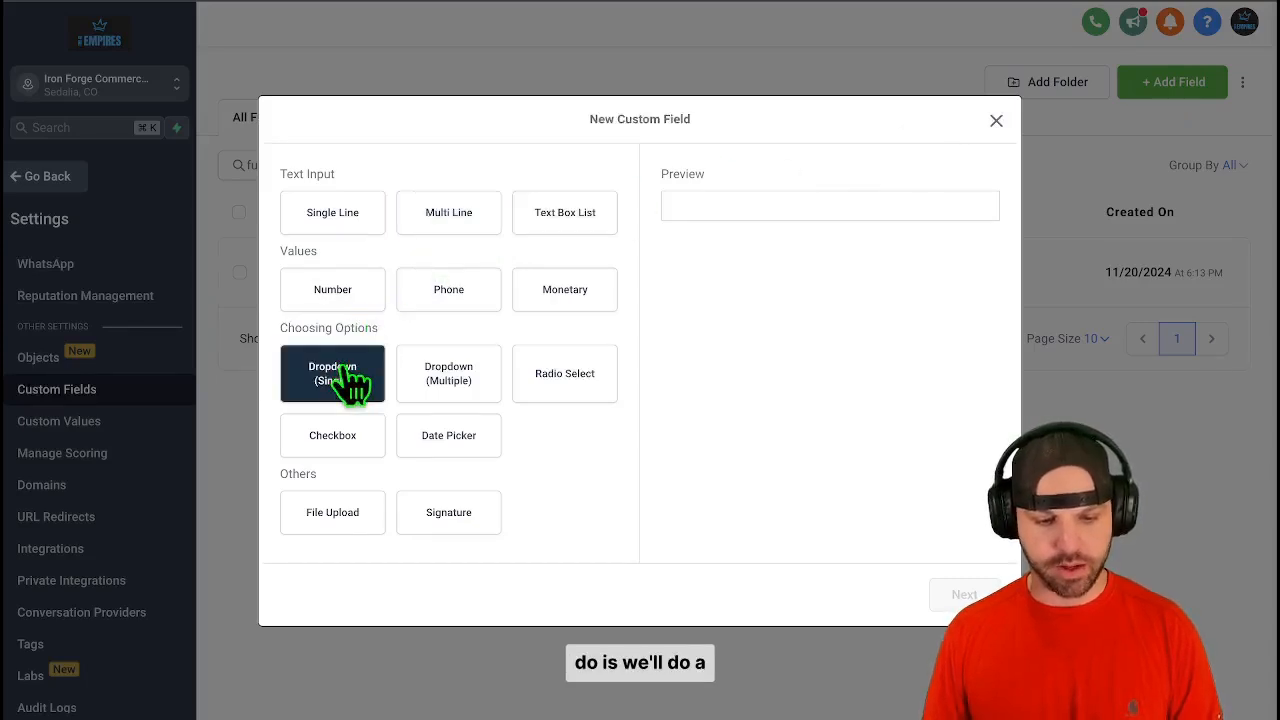
pyautogui.click(342, 215)
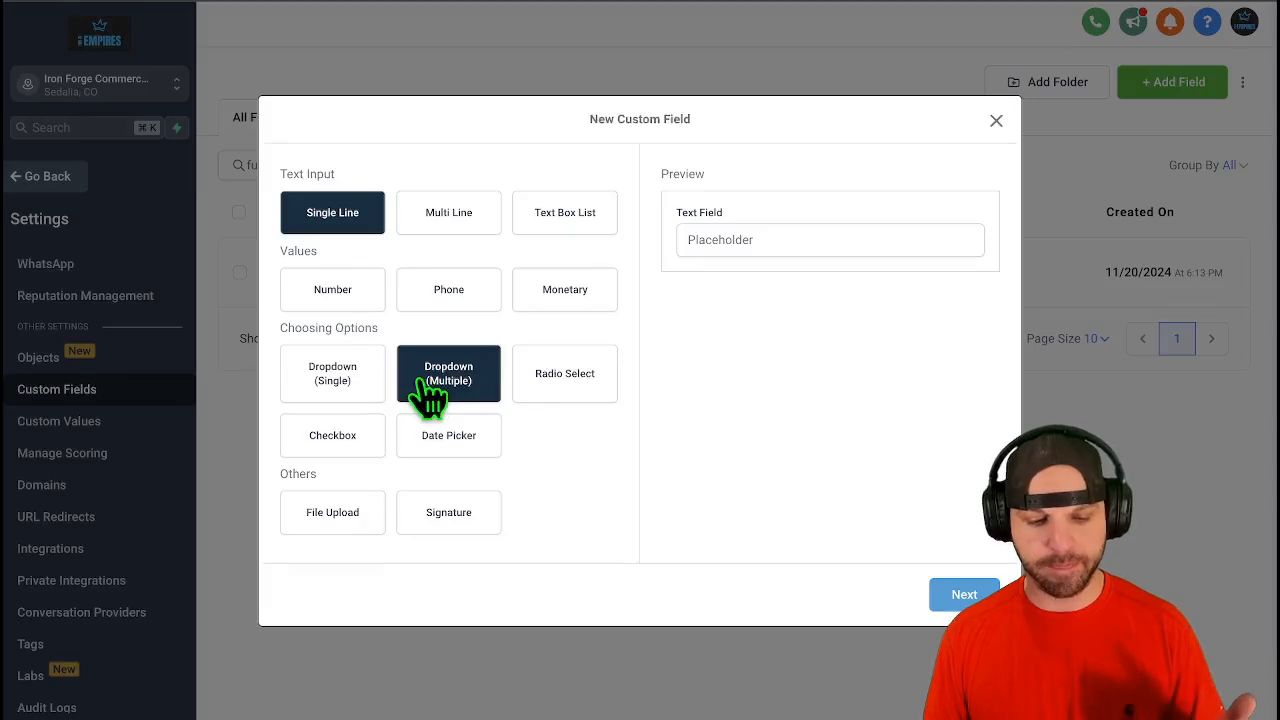
pyautogui.click(355, 385)
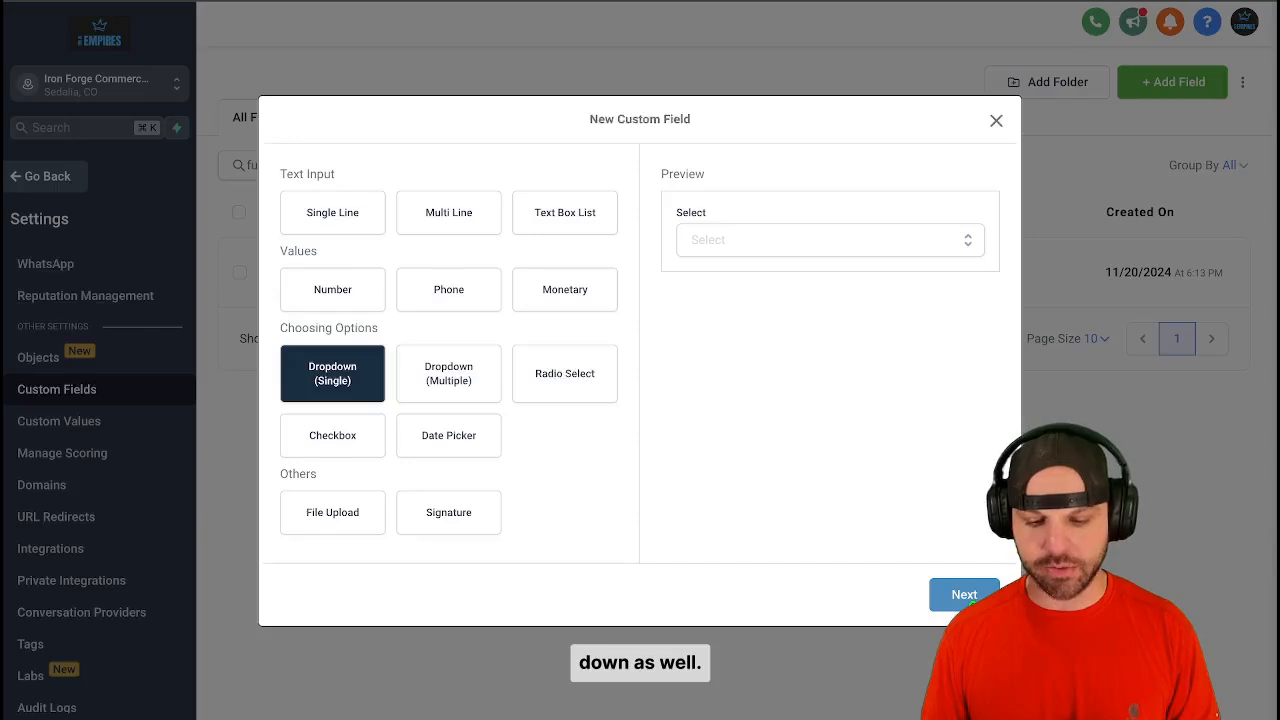
pyautogui.click(964, 595)
# Name the new dropdown field "Truck, Trailer or Off-Road Vehicle".
pyautogui.click(437, 280)
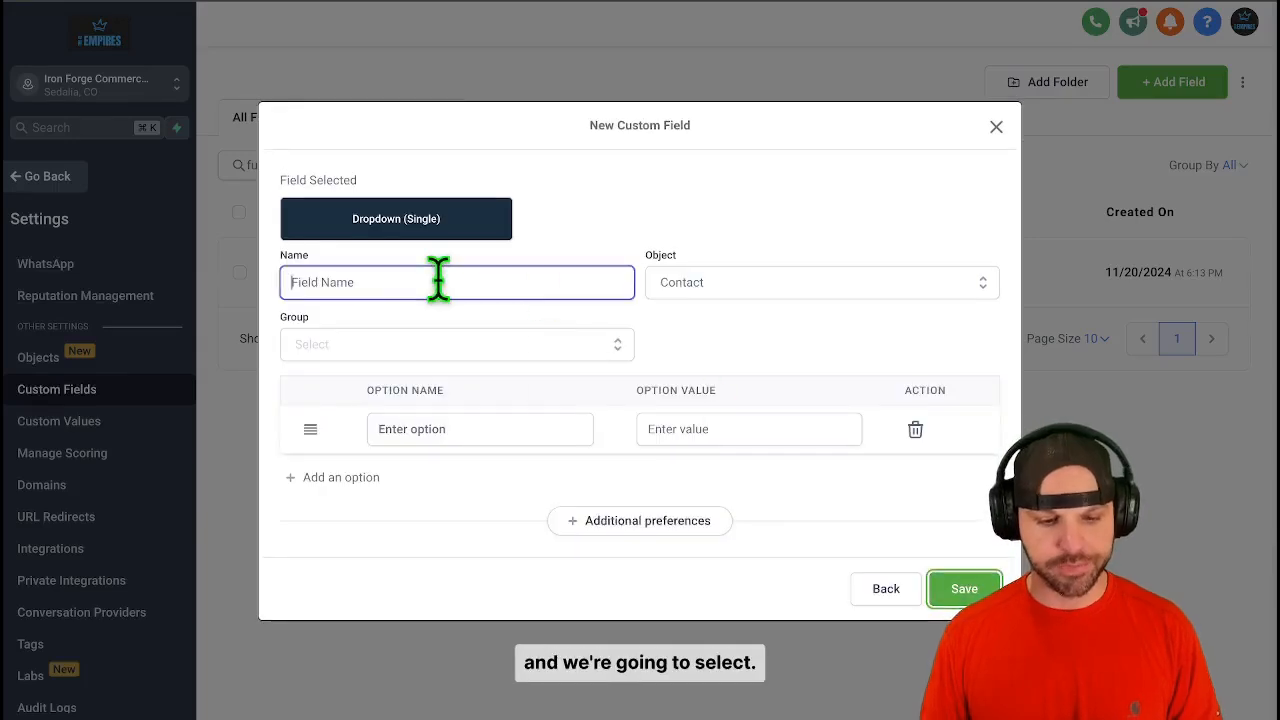
pyautogui.write('T')
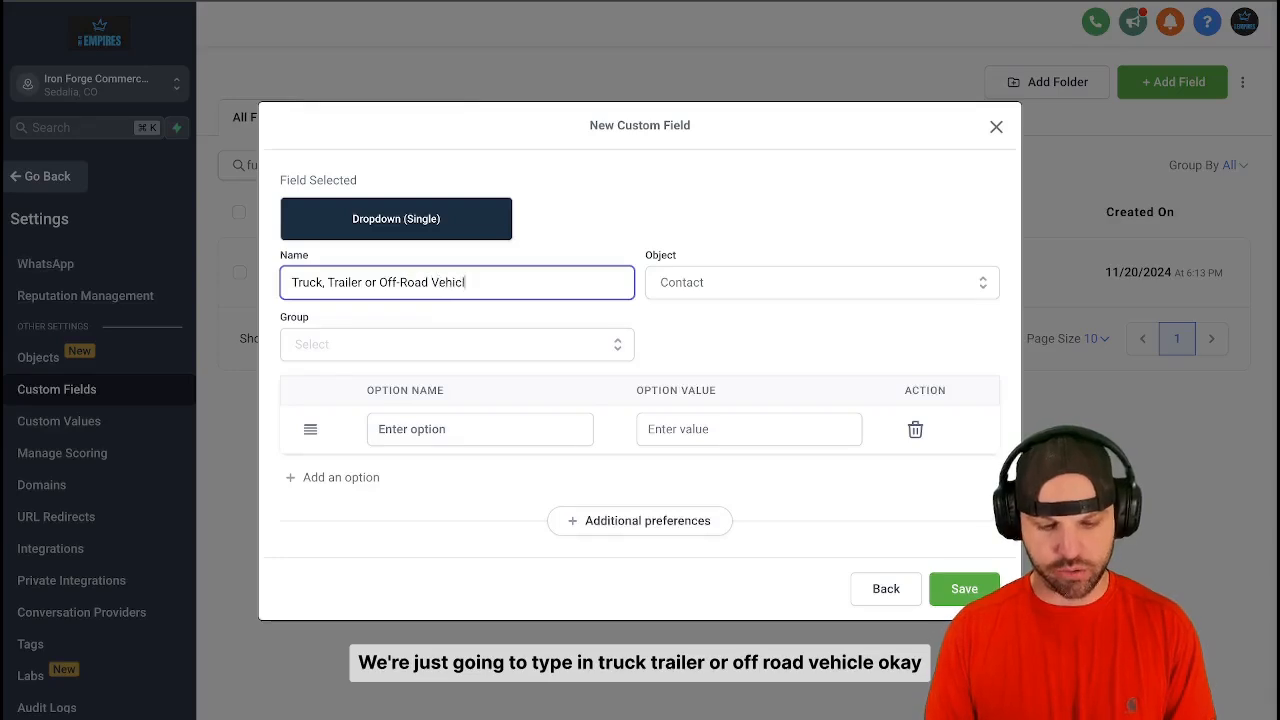
pyautogui.press('super+a')
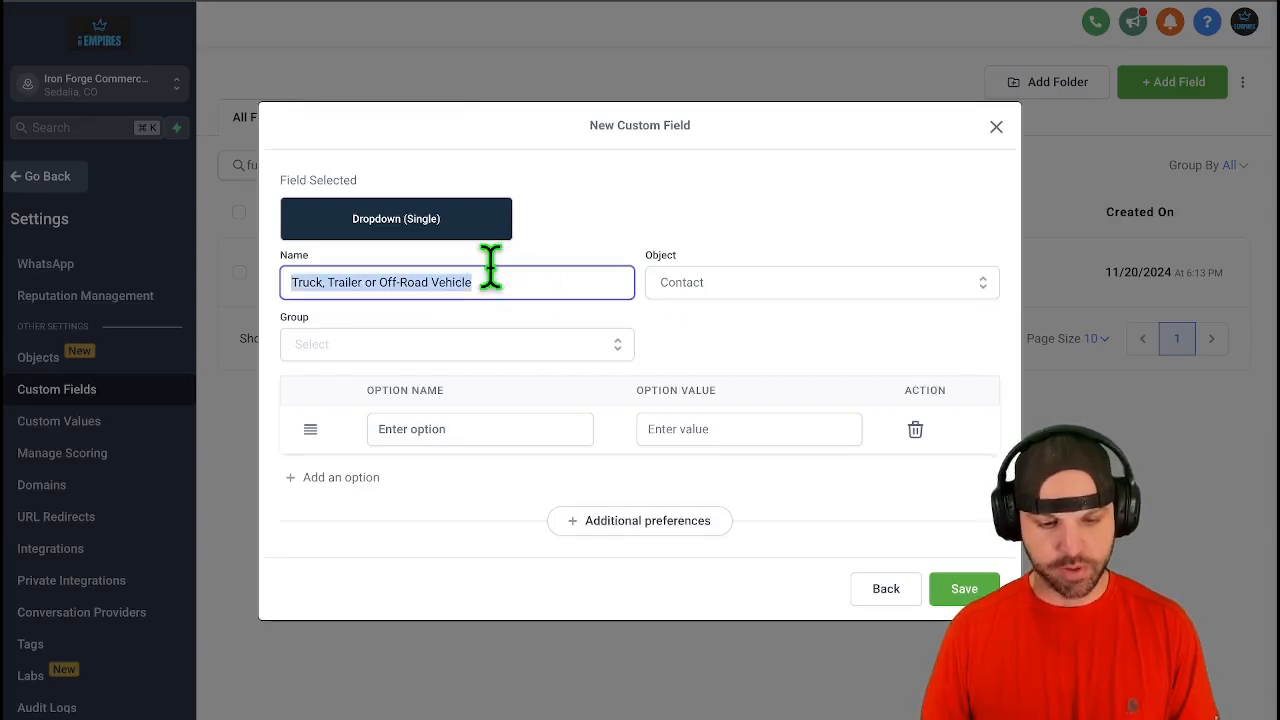
# Assign the dropdown field to the Opportunity object and place it in the Opportunity Details group.
pyautogui.click(750, 290)
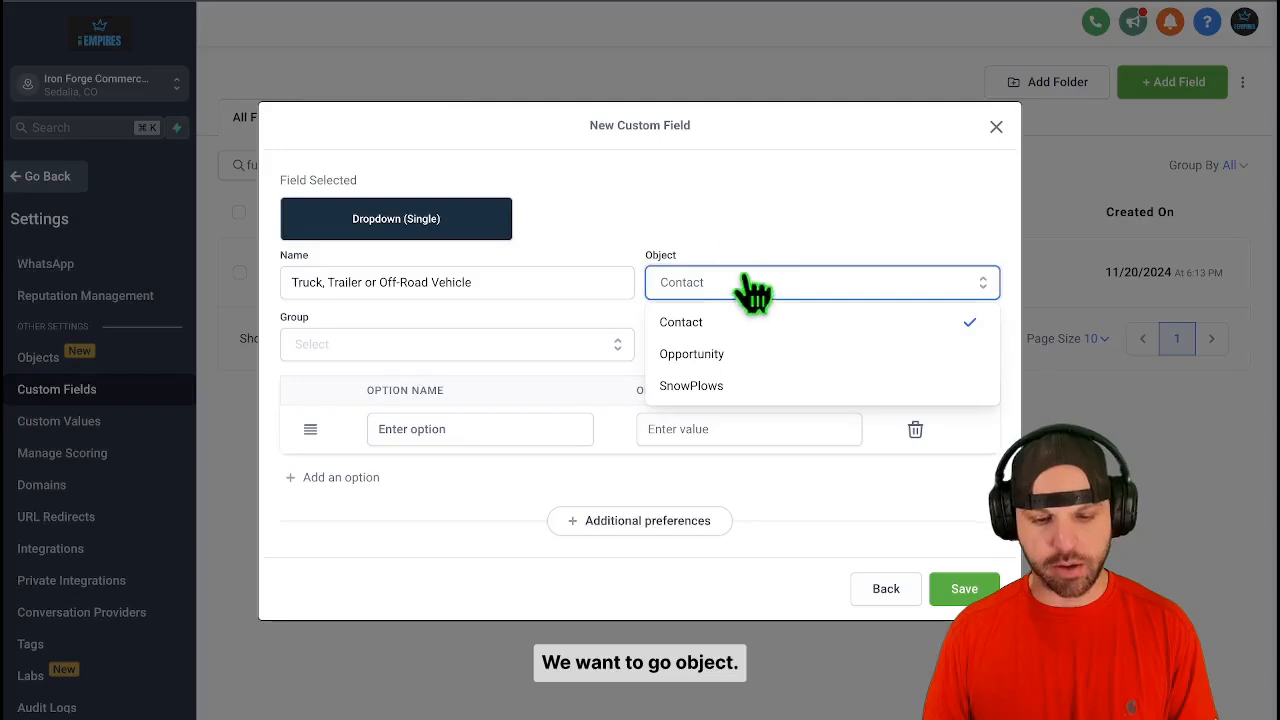
pyautogui.click(733, 354)
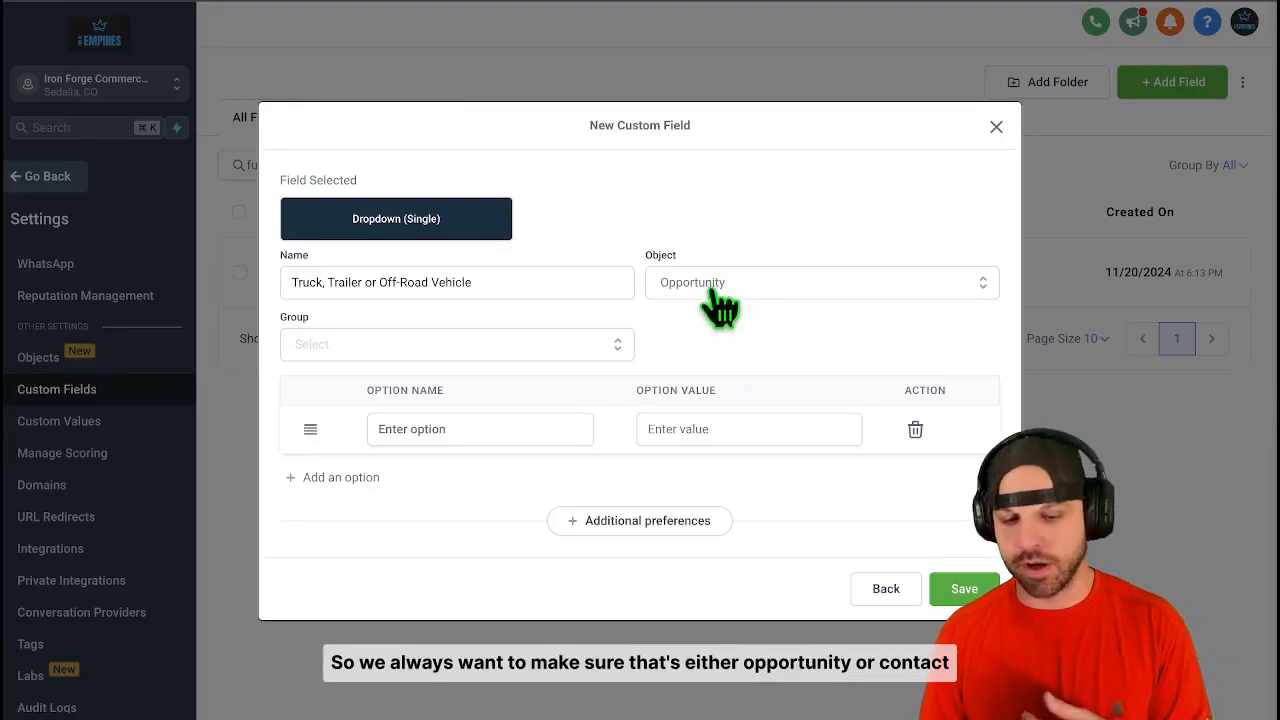
pyautogui.click(718, 290)
pyautogui.click(740, 352)
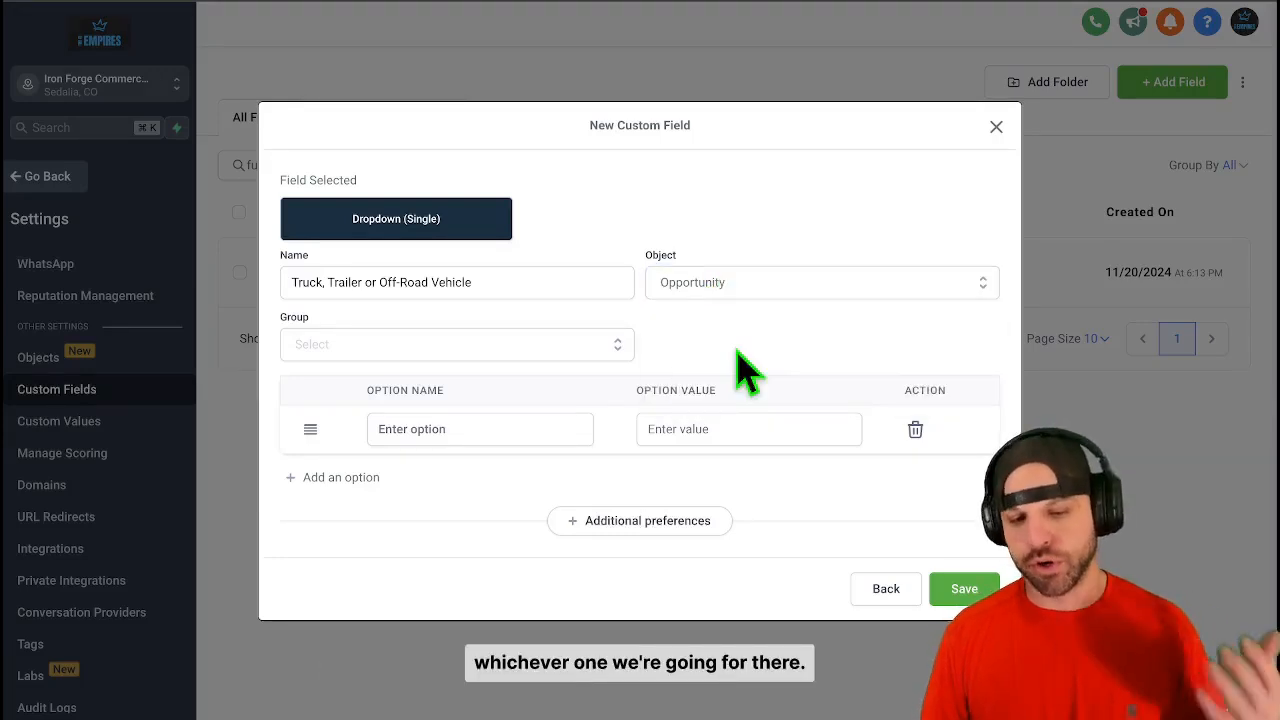
pyautogui.click(453, 350)
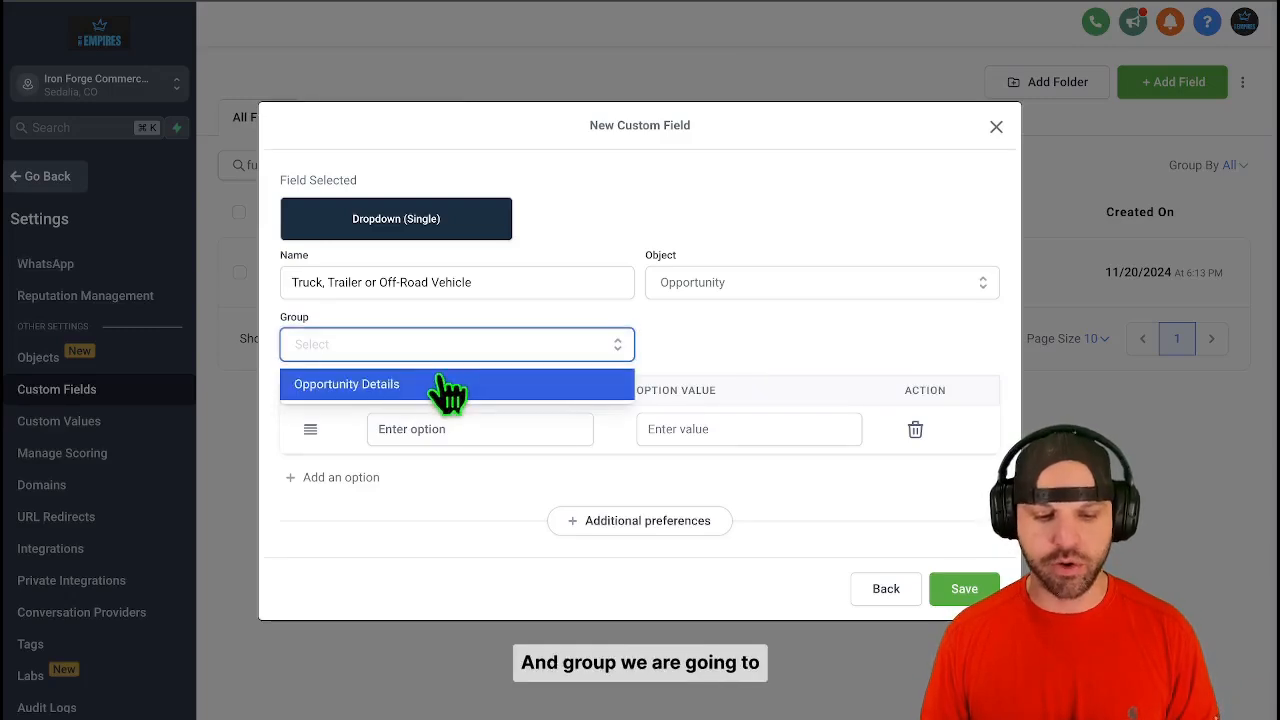
pyautogui.click(445, 388)
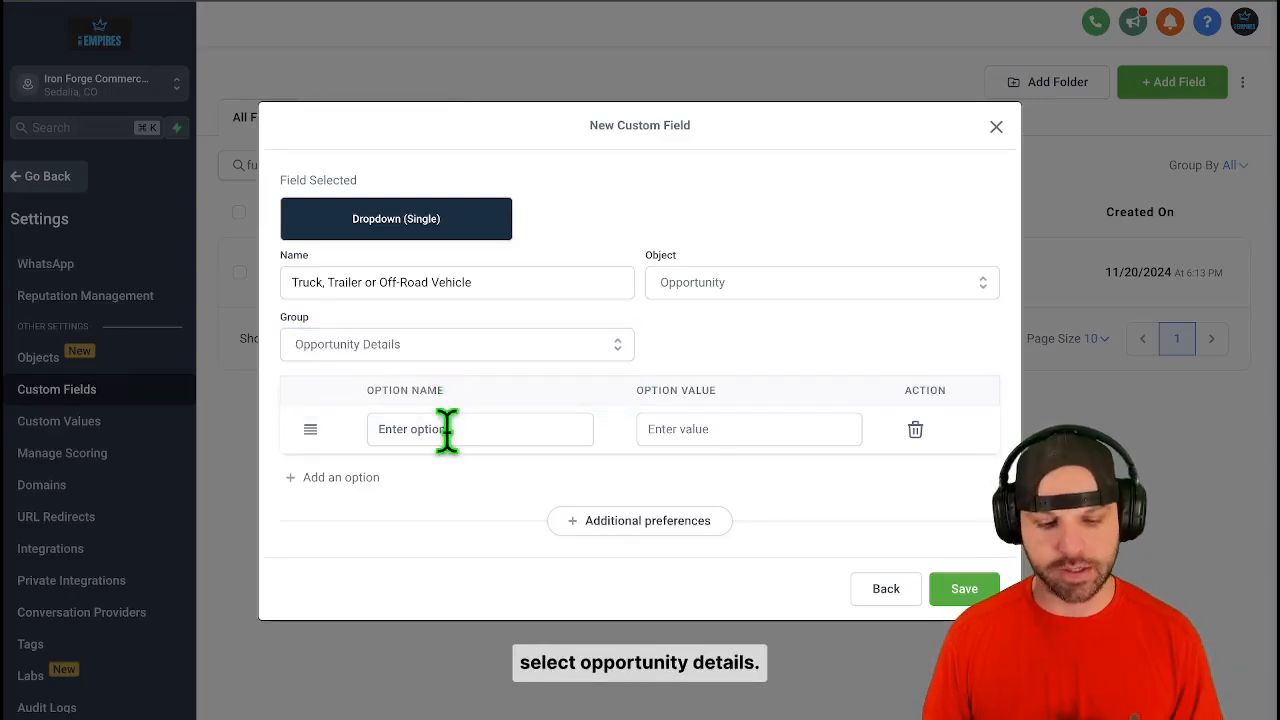
# Enter "Truck Repair" as the first dropdown option and add "DOT Inspection" as the second.
pyautogui.click(449, 430)
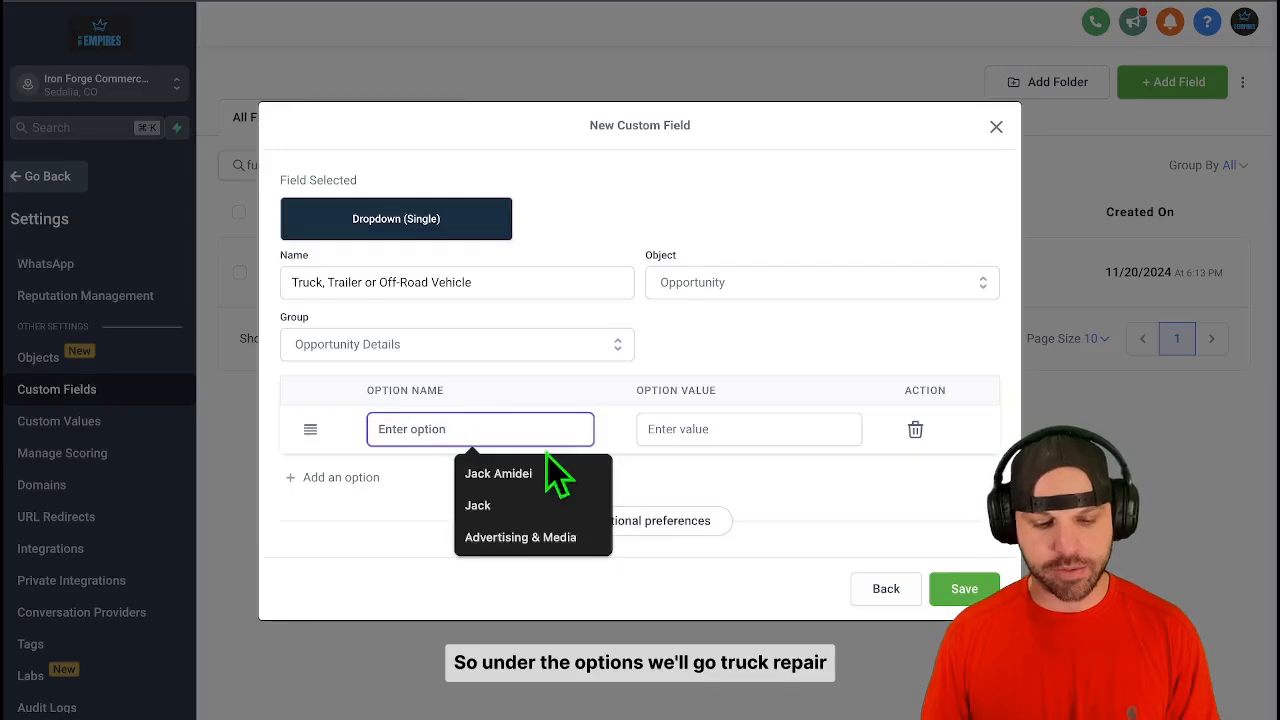
pyautogui.write('Truck Repair')
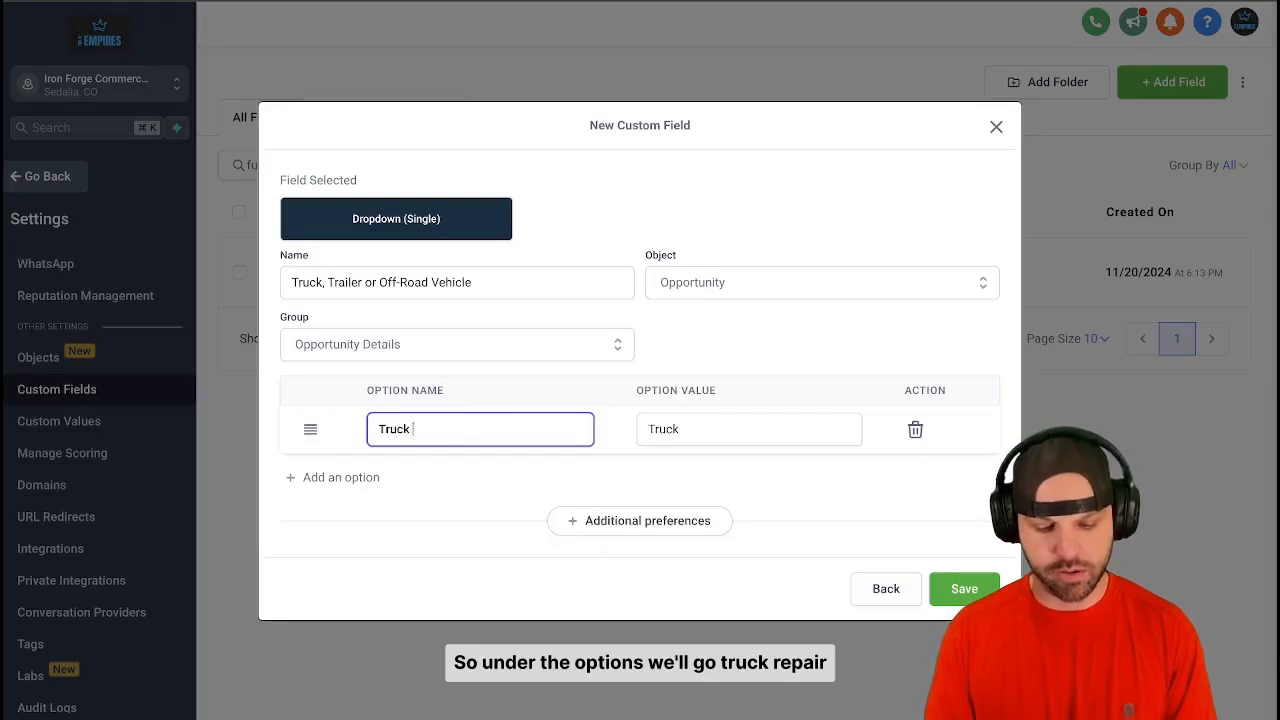
pyautogui.click(341, 477)
pyautogui.click(449, 463)
pyautogui.write('DOT Inspection')
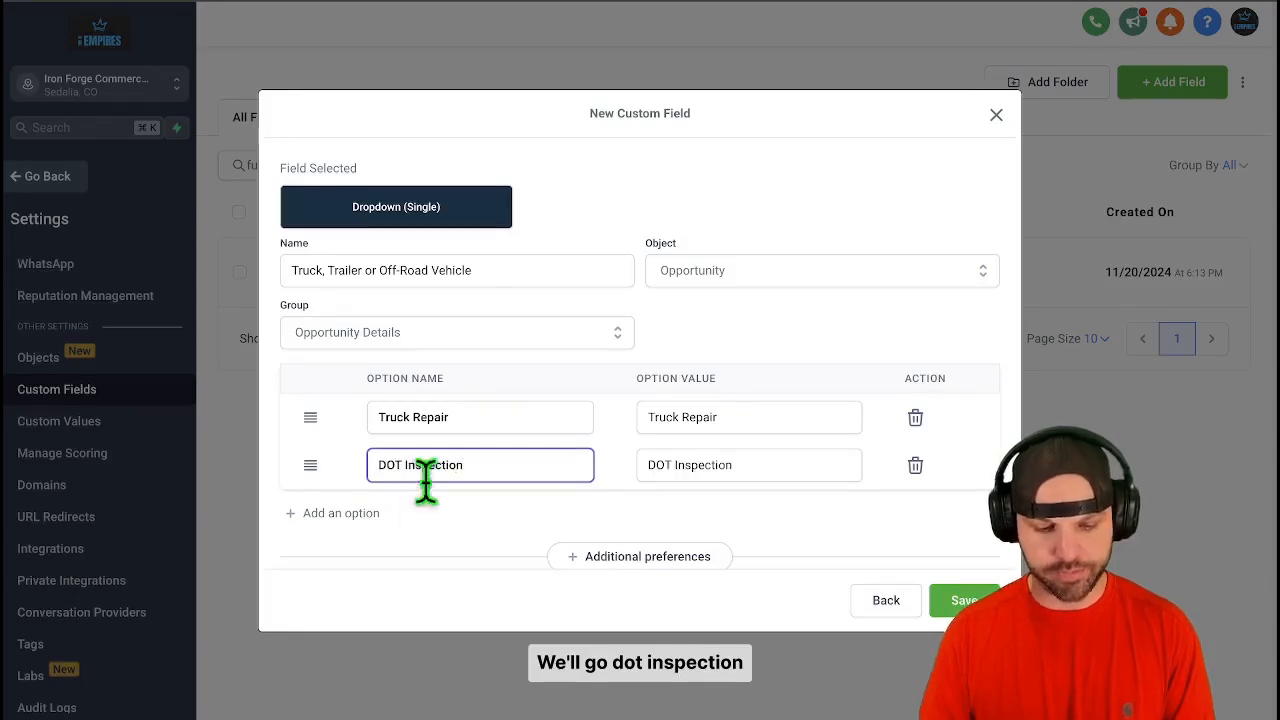
# Add "Trailer Repair" as the third option of the dropdown field.
pyautogui.click(341, 513)
pyautogui.click(430, 513)
pyautogui.write('Traile')
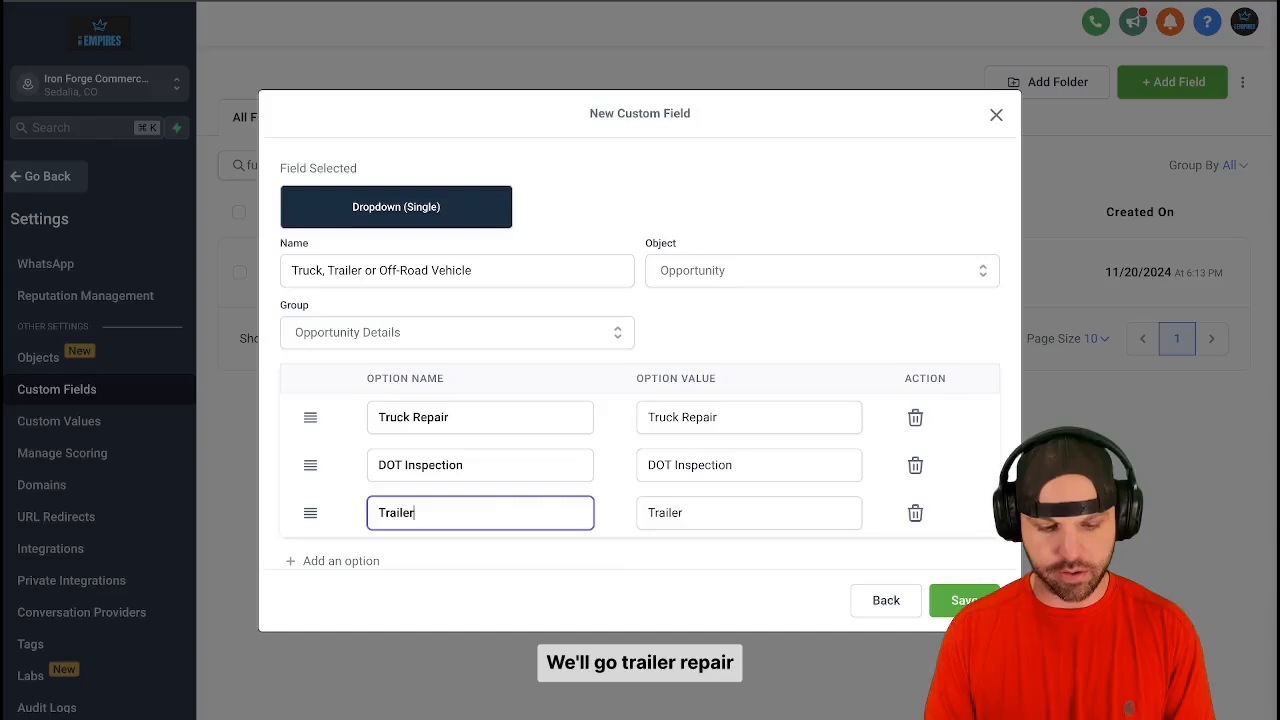
pyautogui.write('r')
# Add "Off-Road Vehicle" as the fourth option of the dropdown field.
pyautogui.scroll(-1, 430, 450)
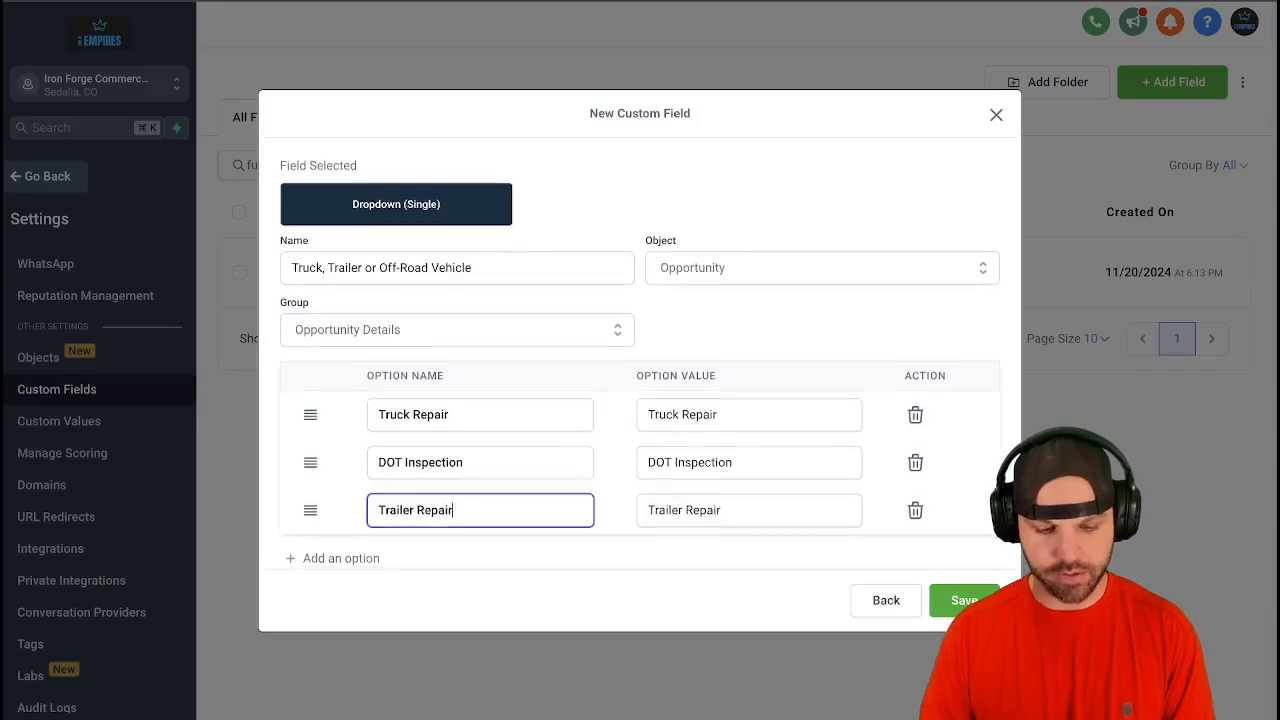
pyautogui.click(341, 489)
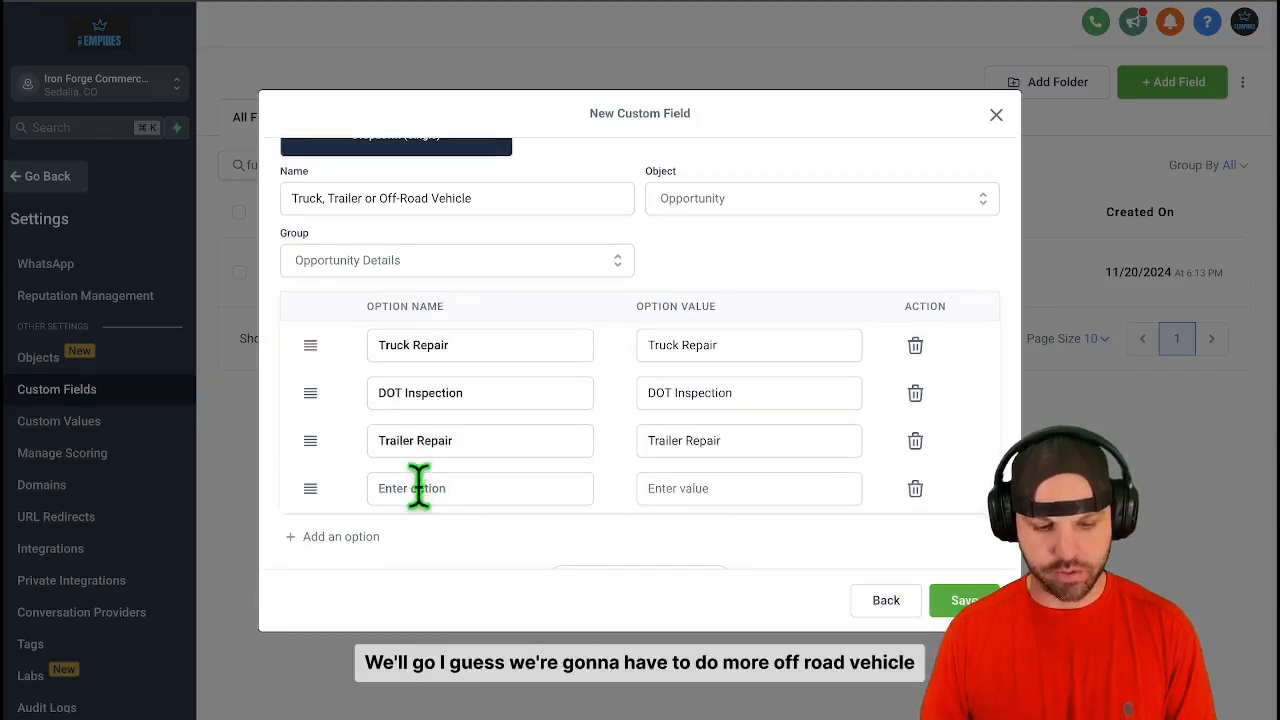
pyautogui.click(457, 487)
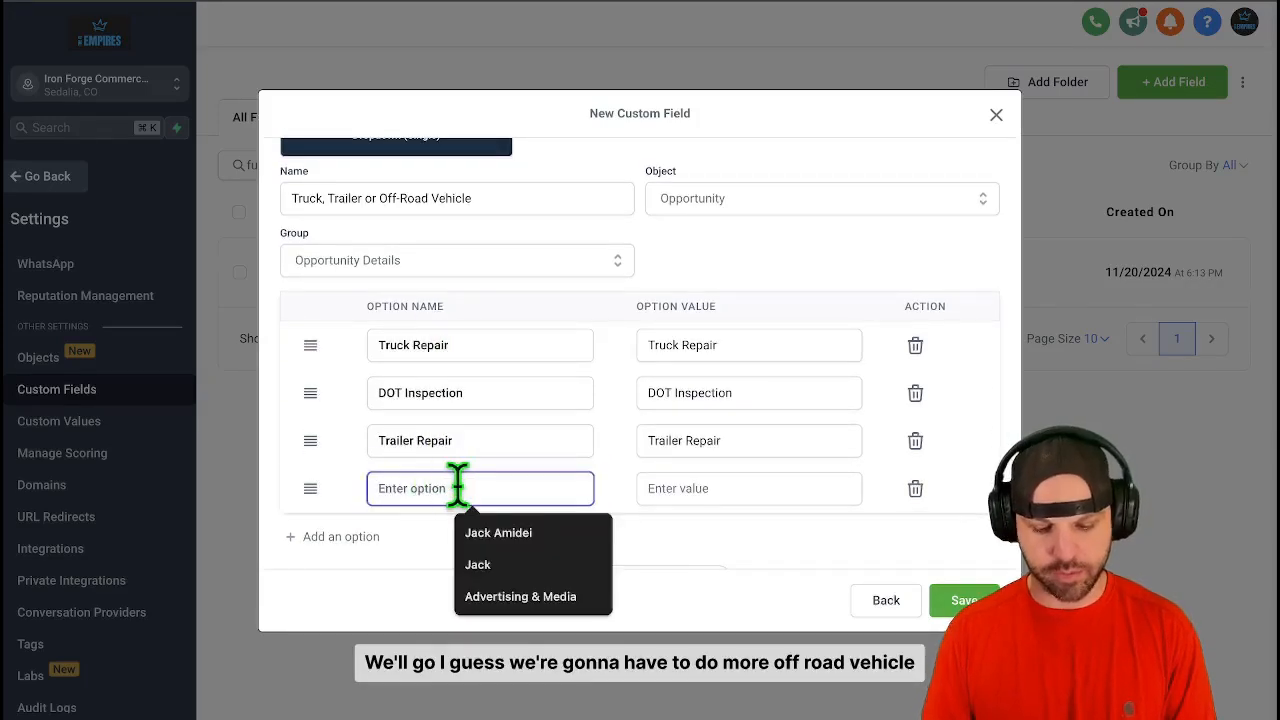
pyautogui.write('Off-Roa')
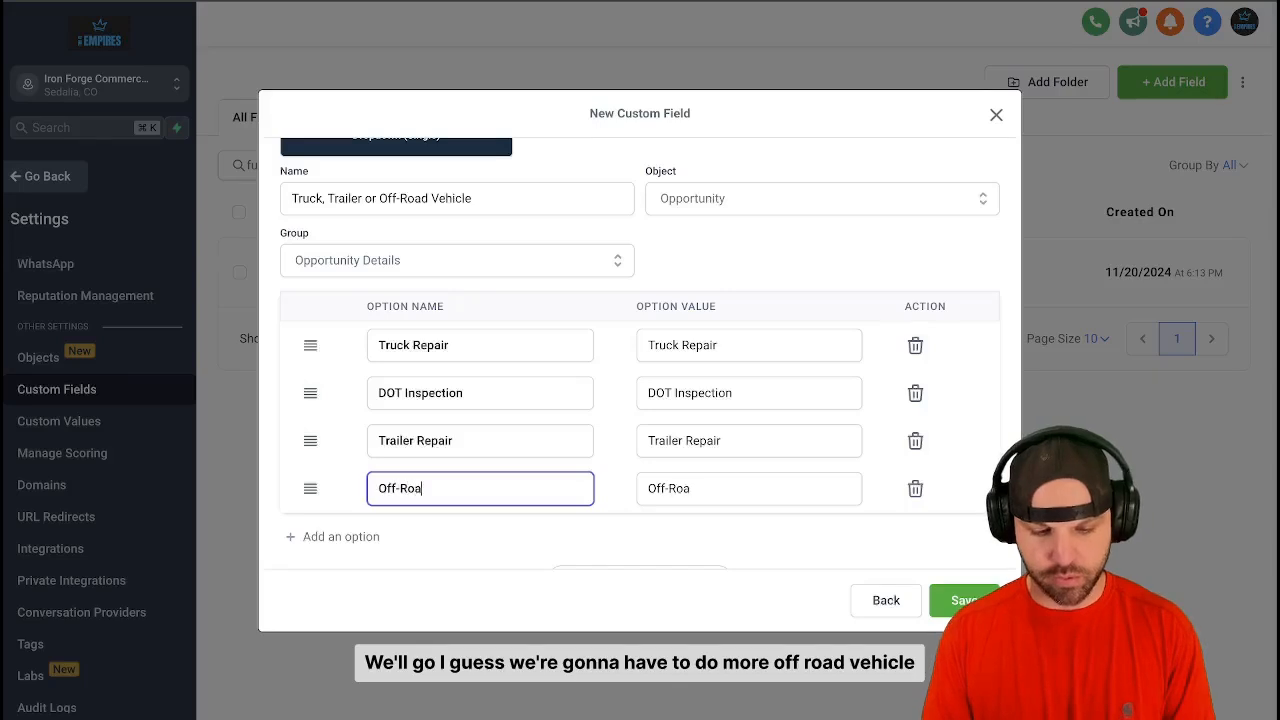
pyautogui.write('d Vehivle')
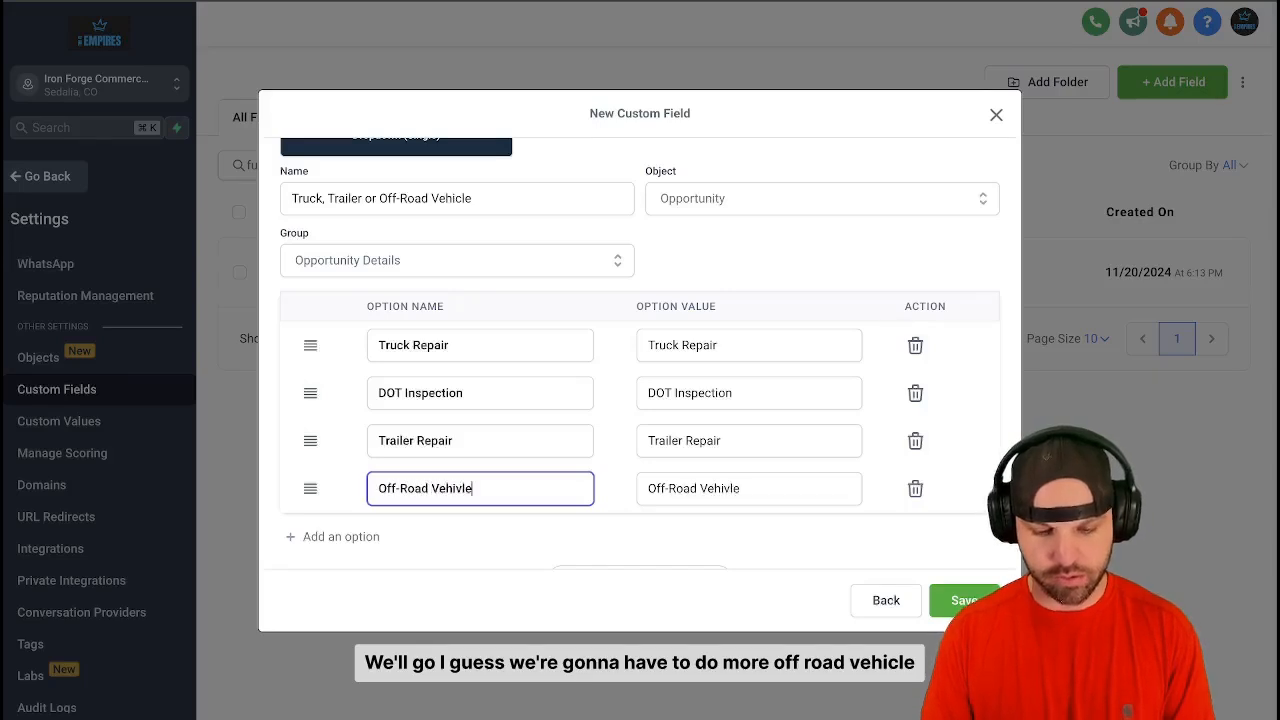
pyautogui.press('BackSpace')
pyautogui.press('BackSpace')
pyautogui.press('BackSpace')
pyautogui.write('cle')
# Add "Snow Plow" as the fifth option of the dropdown field.
pyautogui.scroll(-1, 403, 460)
pyautogui.click(326, 488)
pyautogui.click(398, 488)
pyautogui.write('Snow Plow')
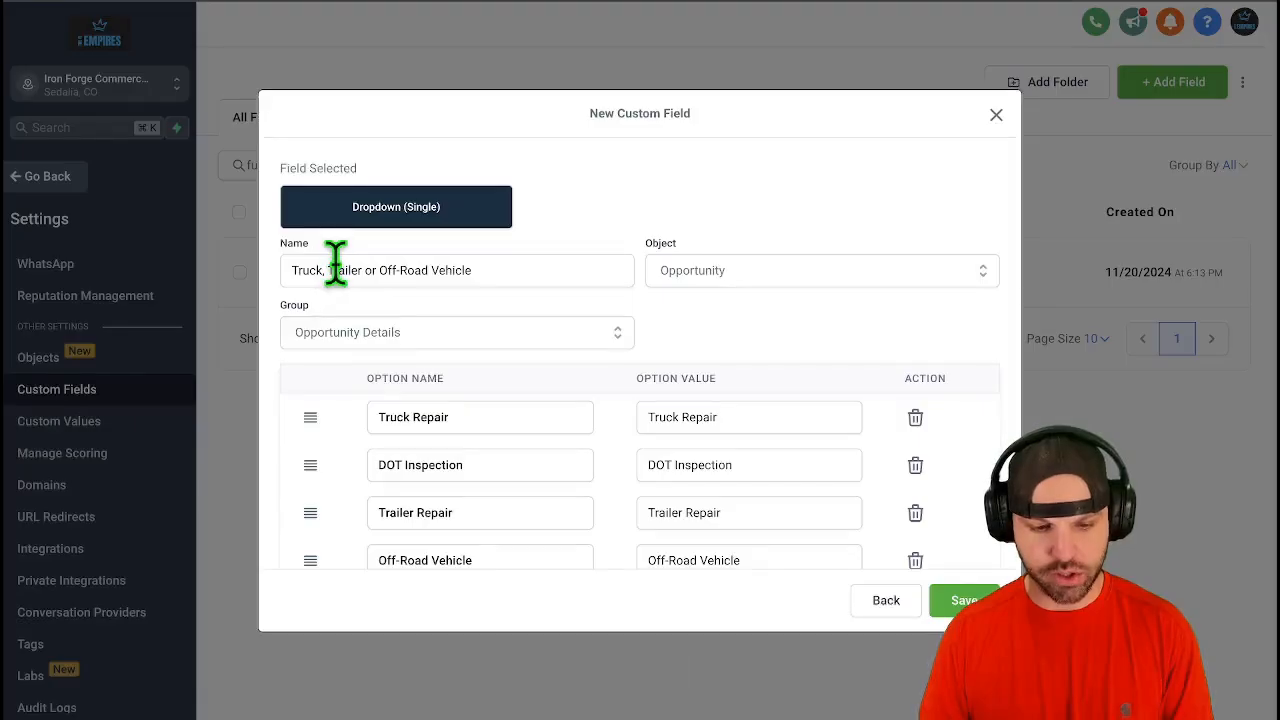
# Expand the dropdown field's name to "Truck, DOT Inspection, Trailer, Snow Plow or Off-Road Vehicle".
pyautogui.click(334, 266)
pyautogui.write('DOT')
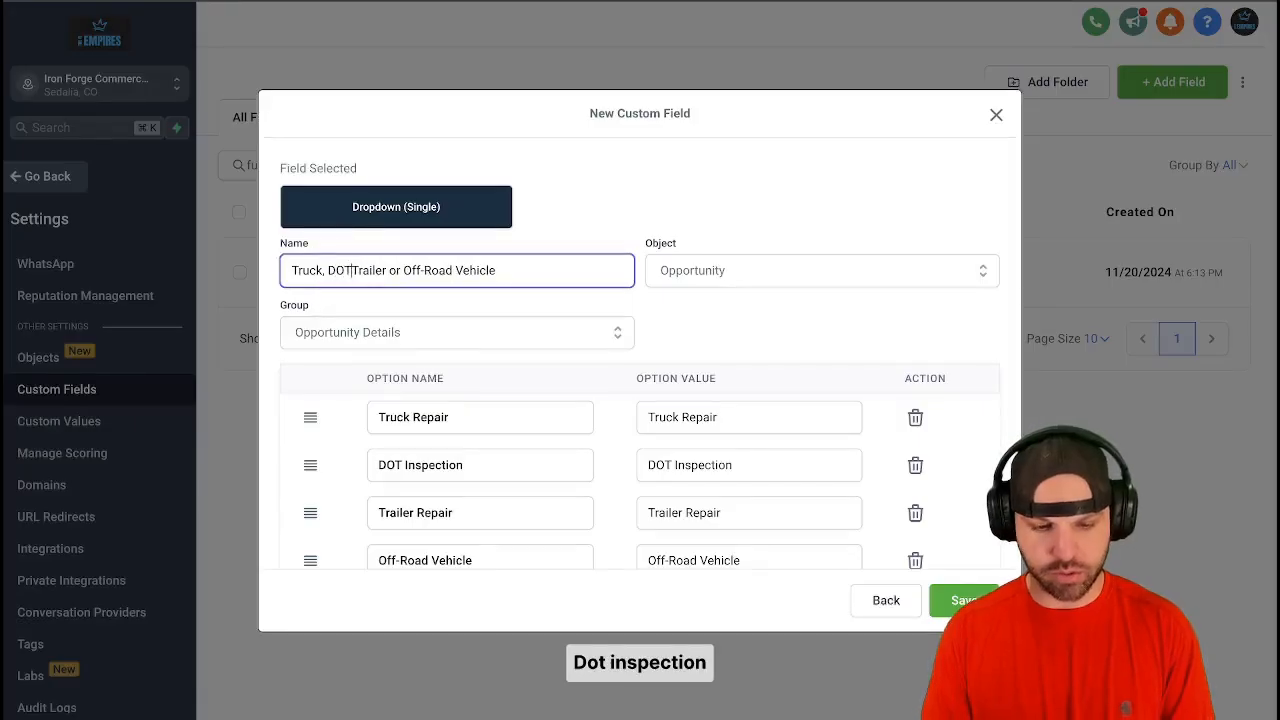
pyautogui.write(' Inspection,')
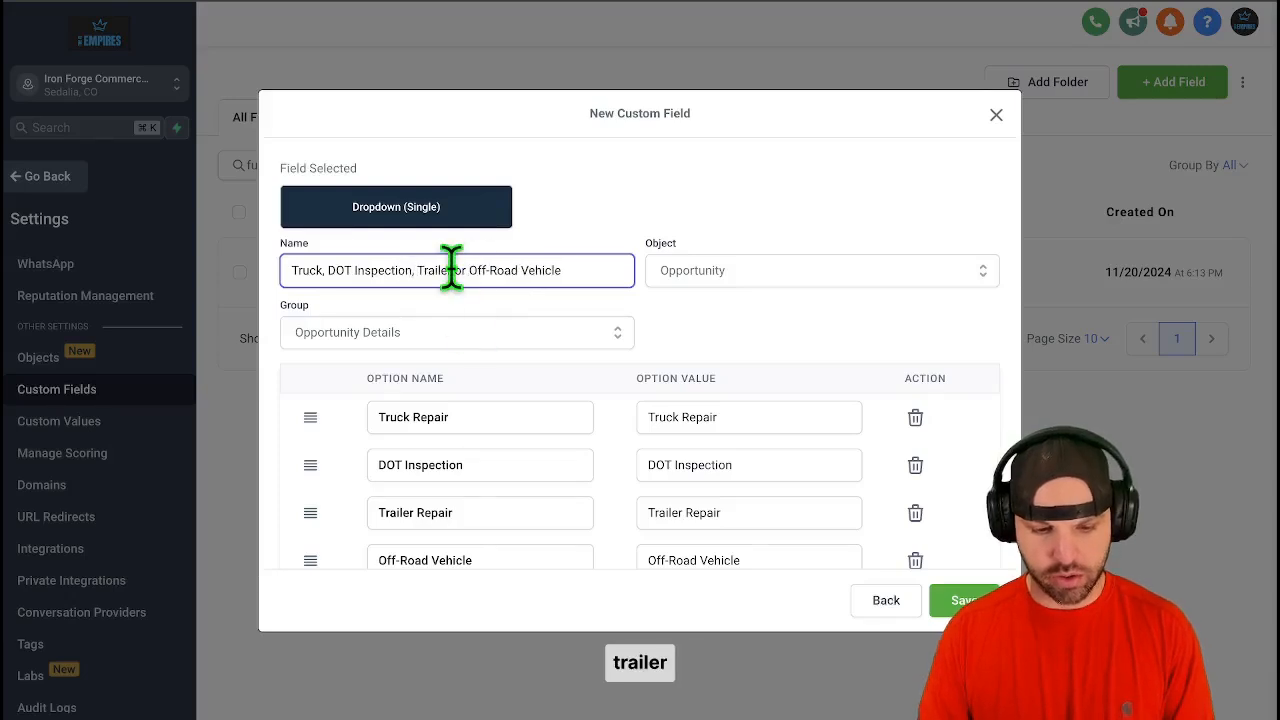
pyautogui.press('BackSpace')
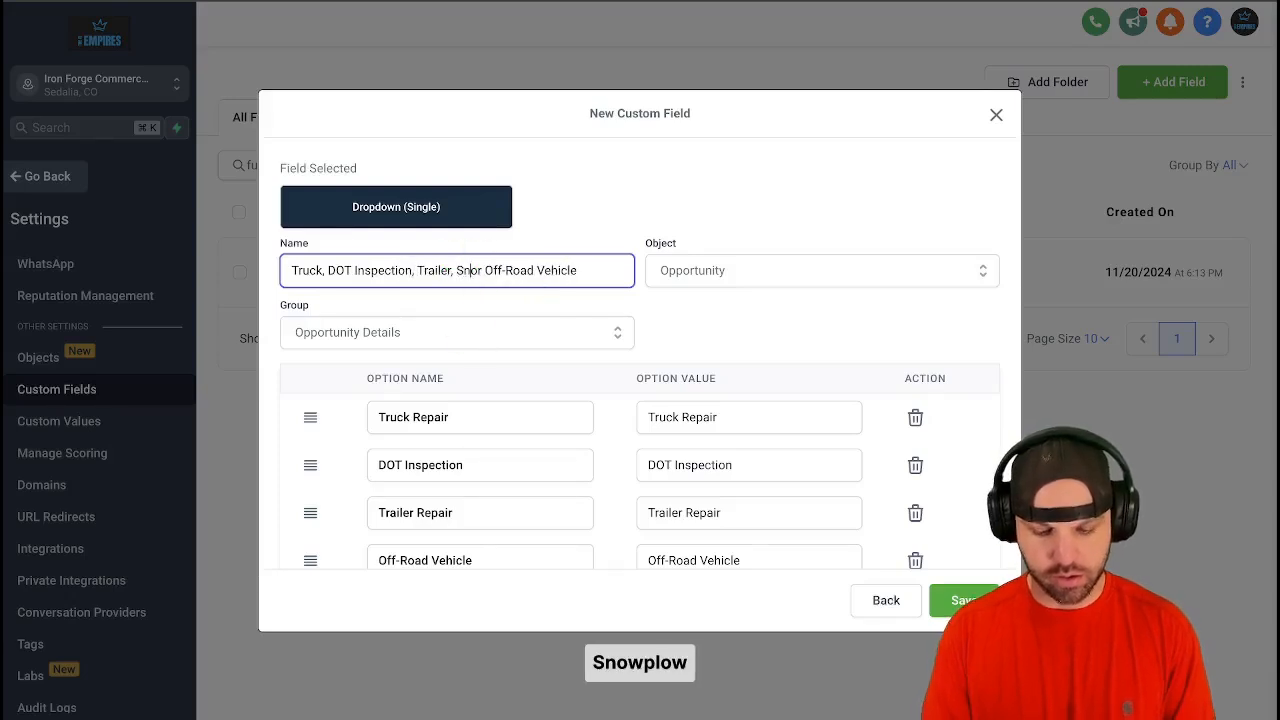
pyautogui.write(', Snow Plow')
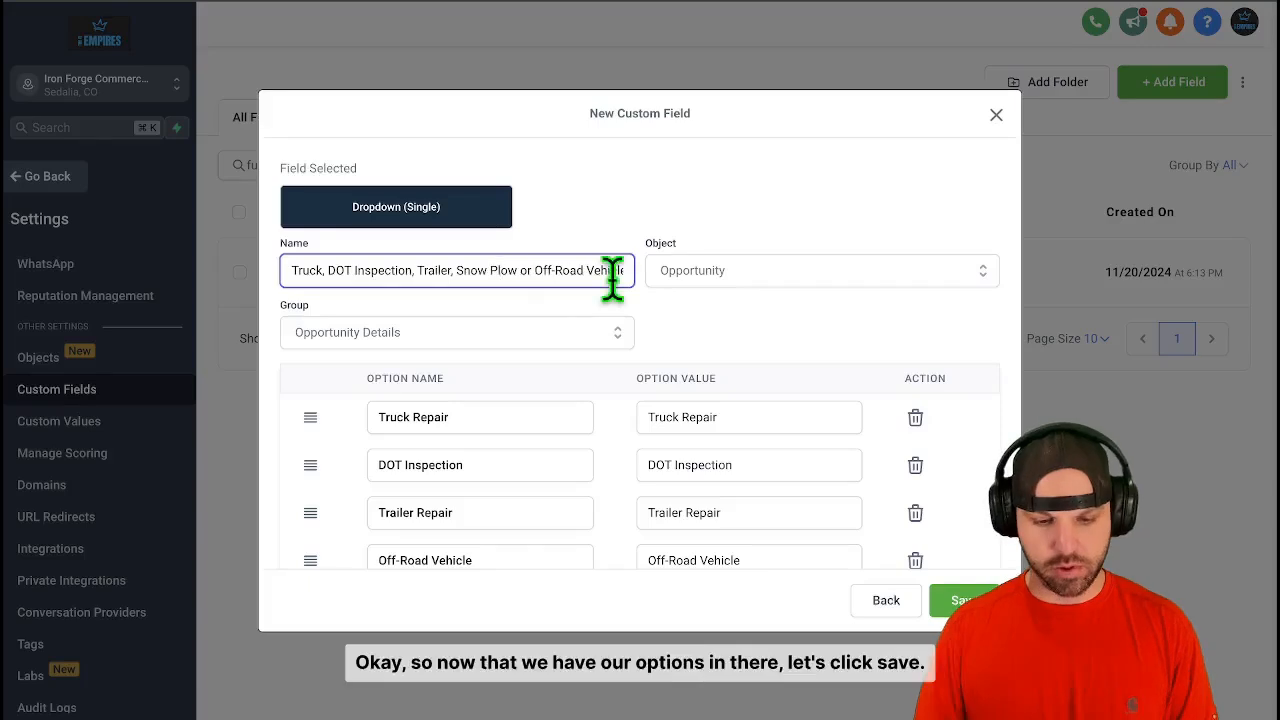
pyautogui.scroll(-2, 760, 350)
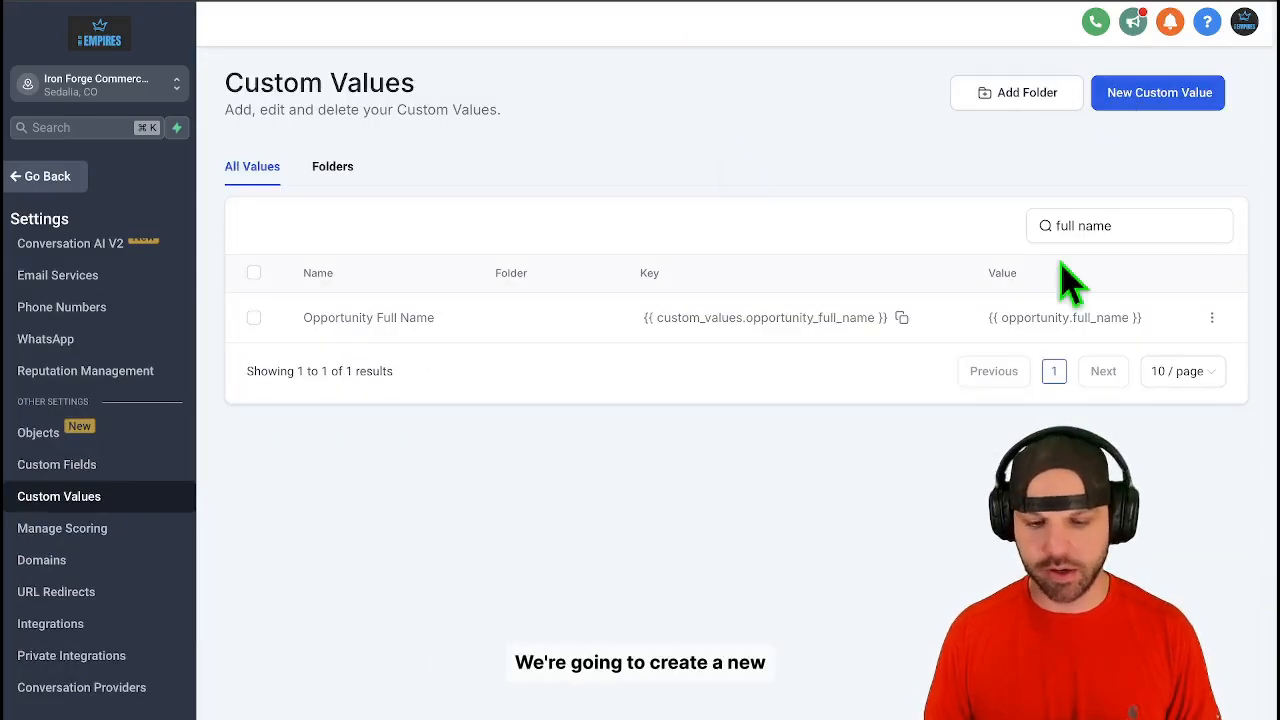
# Clear the custom values search and start a new custom value named "Truck, DOT Inspection, Trailer, Snow Plow or Off-Road Vehicle Repair".
pyautogui.tripleClick(1134, 226)
pyautogui.press('BackSpace')
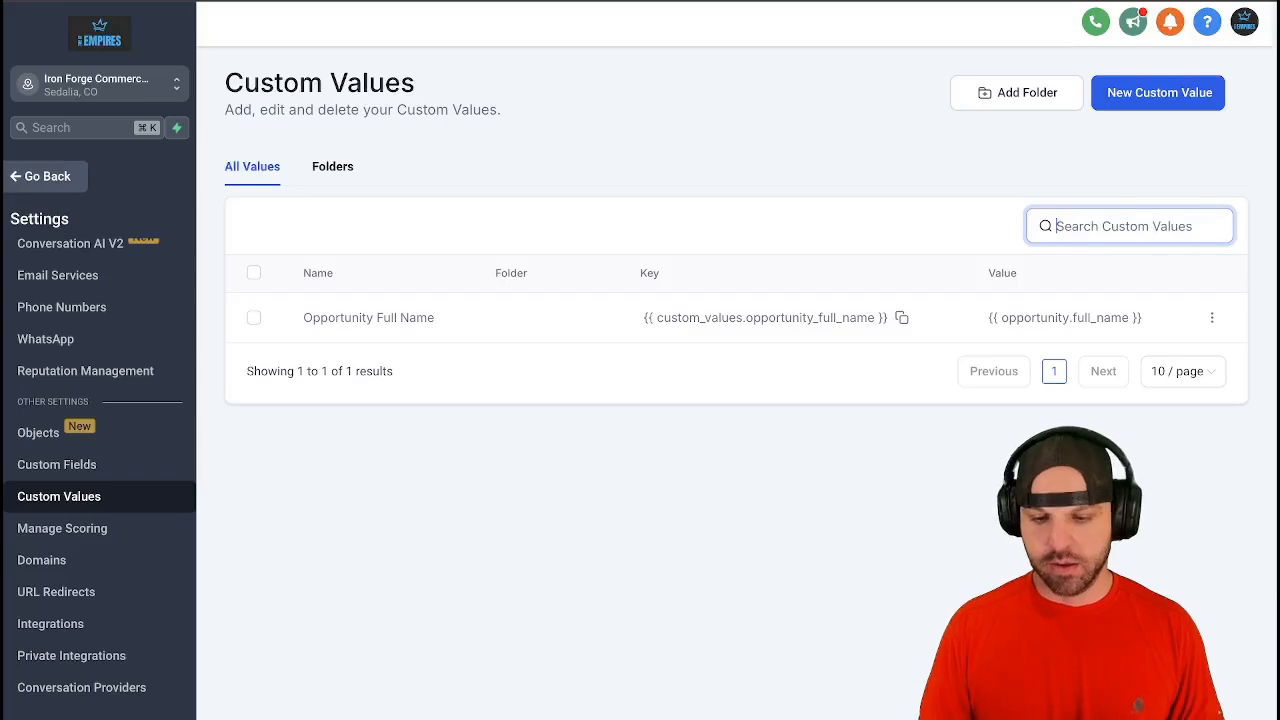
pyautogui.click(1150, 105)
pyautogui.click(748, 311)
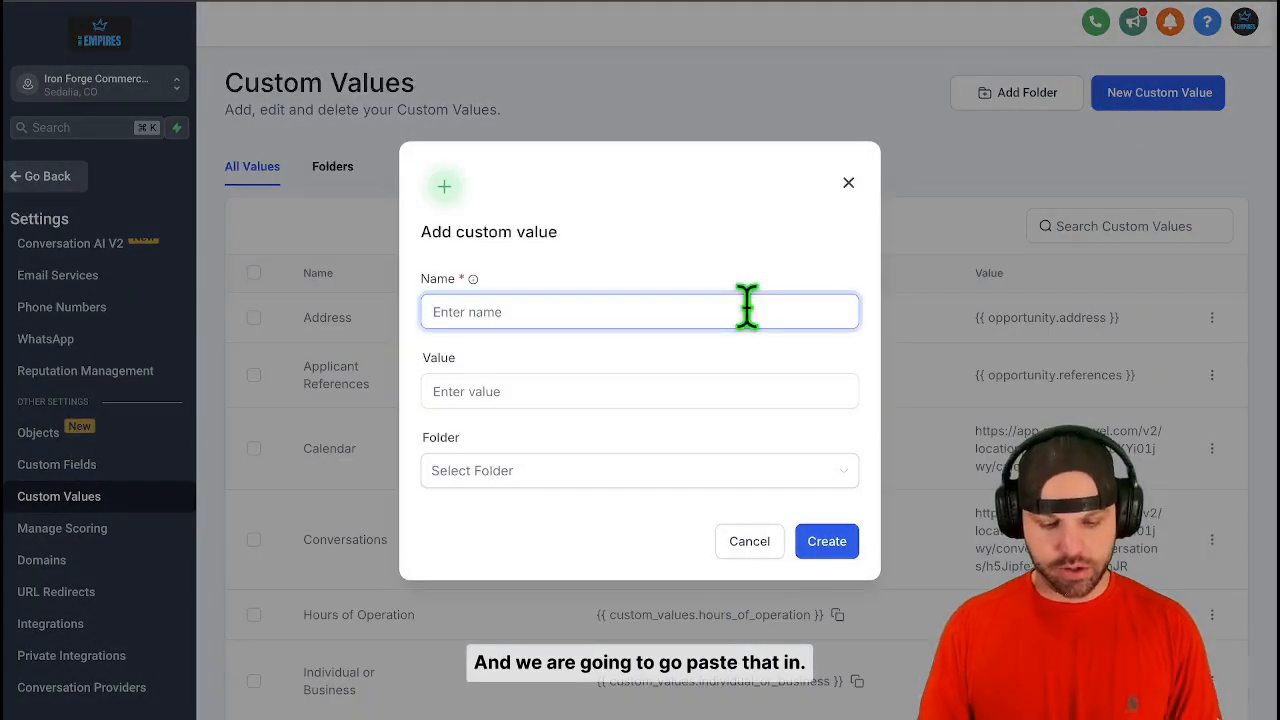
pyautogui.press('super+v')
pyautogui.tripleClick(711, 312)
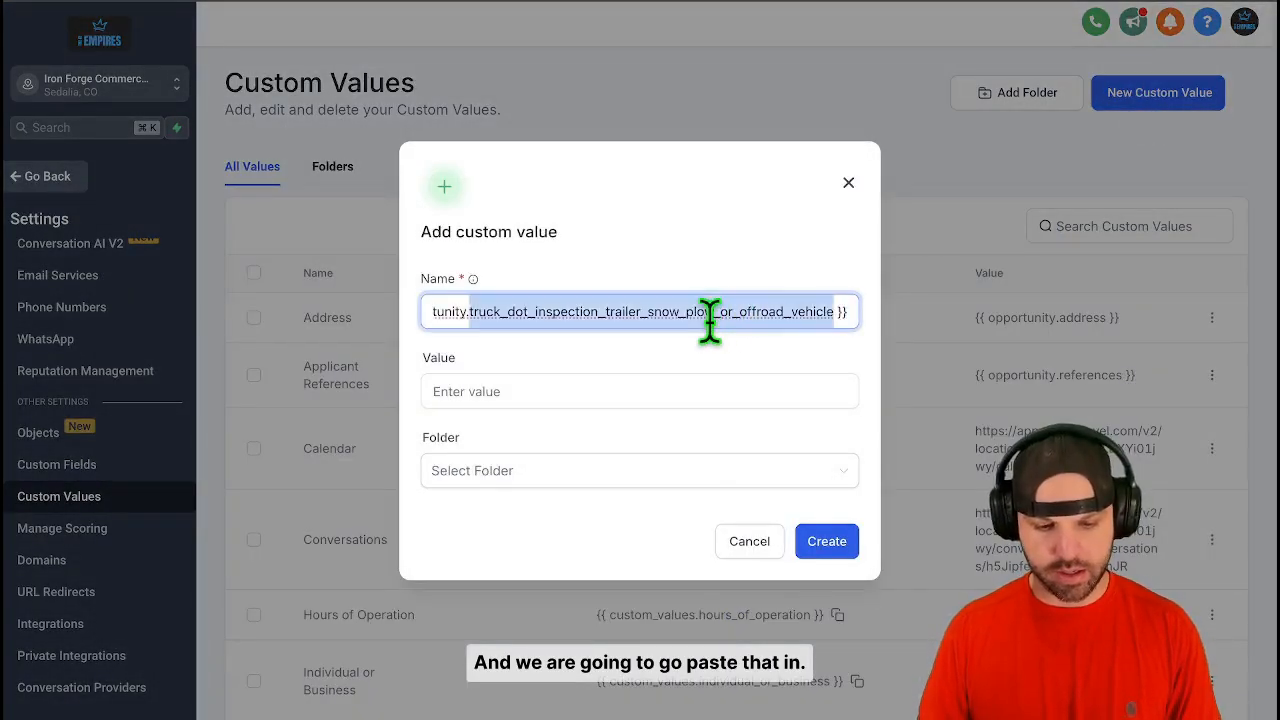
pyautogui.press('BackSpace')
pyautogui.write('ruck')
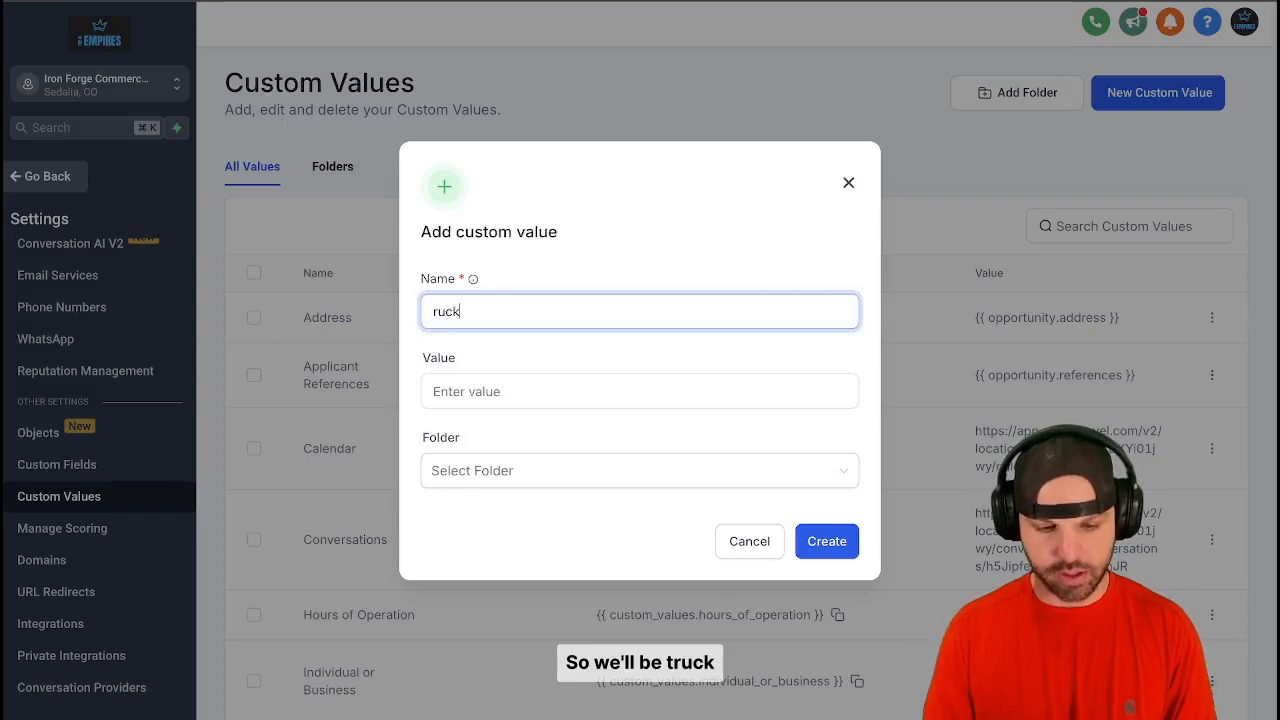
pyautogui.press('BackSpace')
pyautogui.write('Truck, Trial')
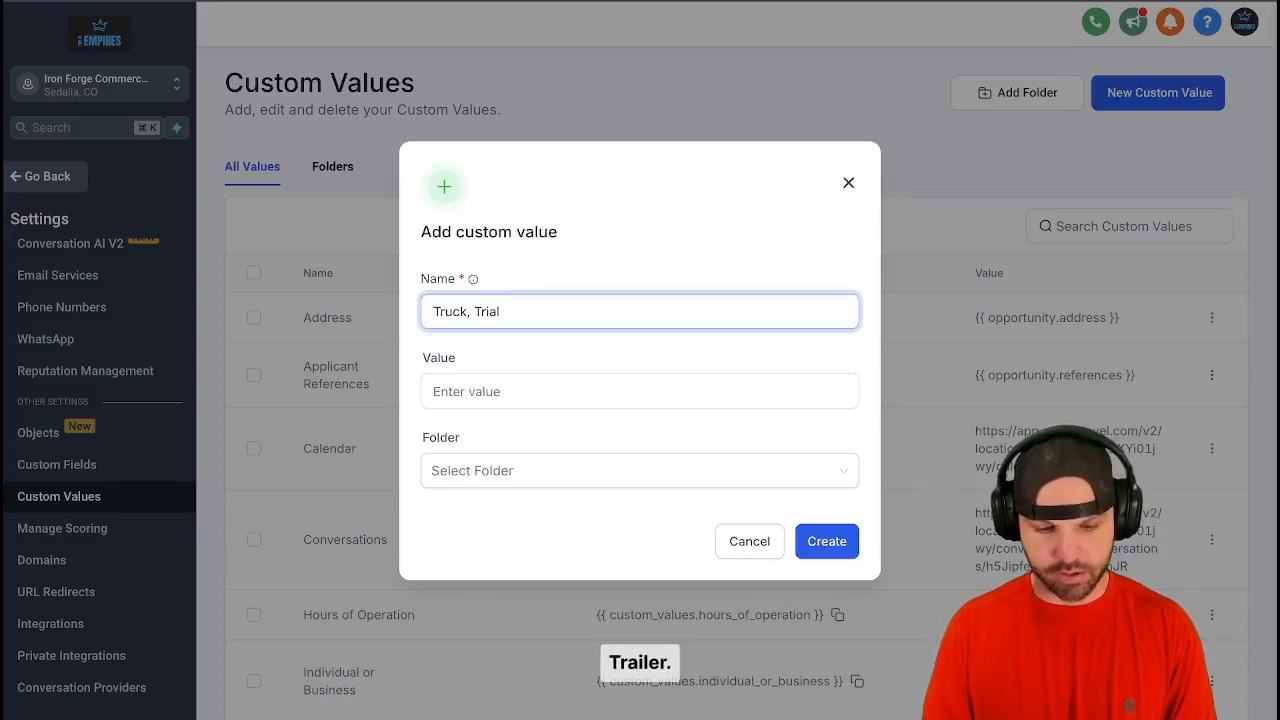
pyautogui.press('BackSpace')
pyautogui.press('BackSpace')
pyautogui.press('BackSpace')
pyautogui.press('BackSpace')
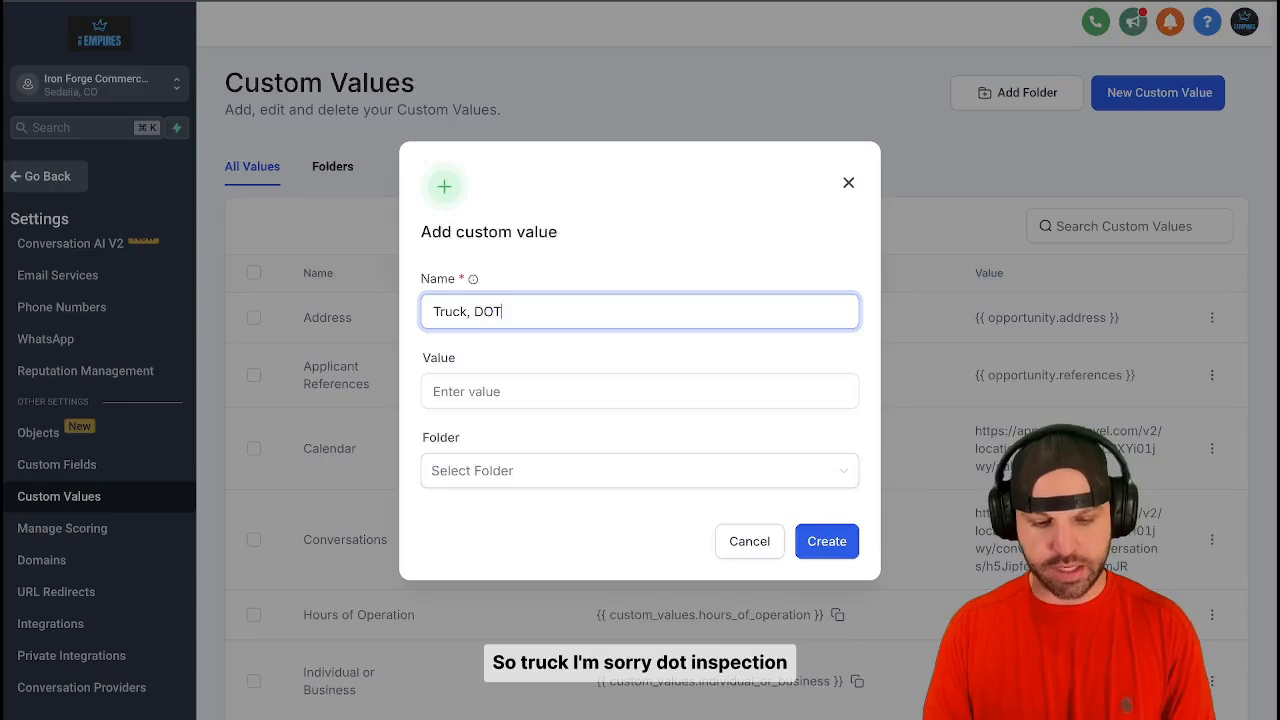
pyautogui.write(', Tr')
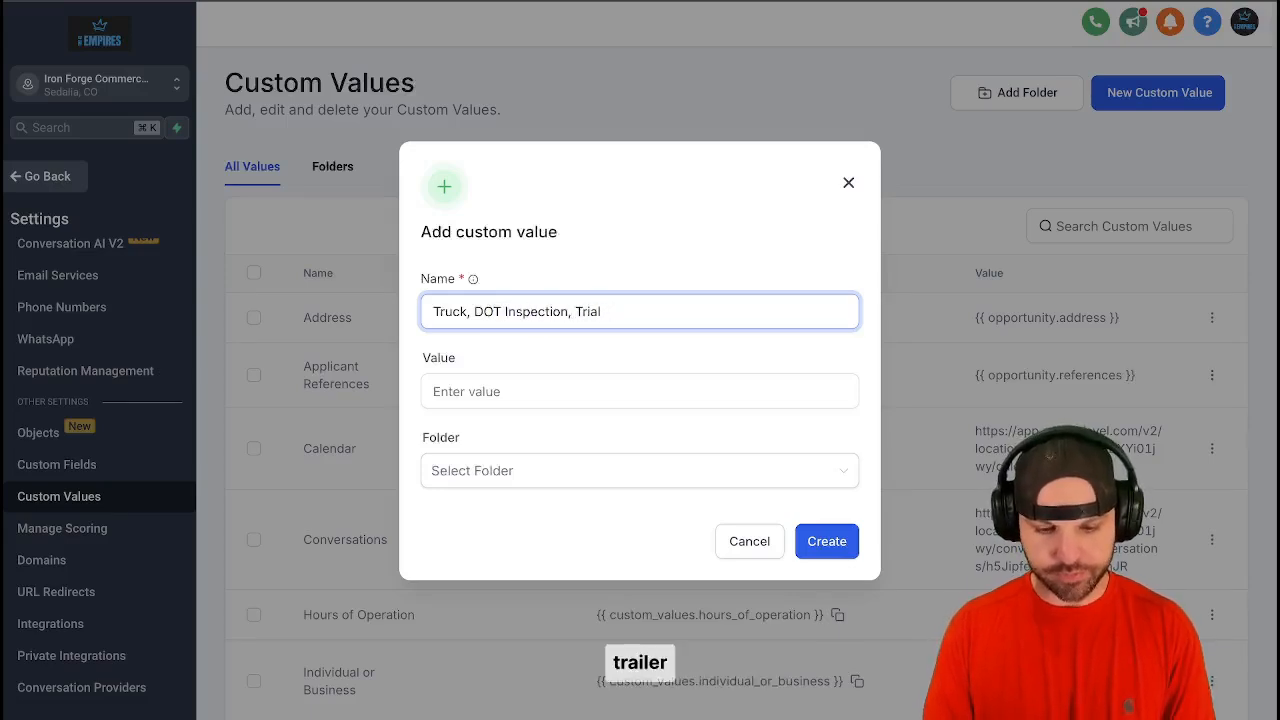
pyautogui.write('ailer, ')
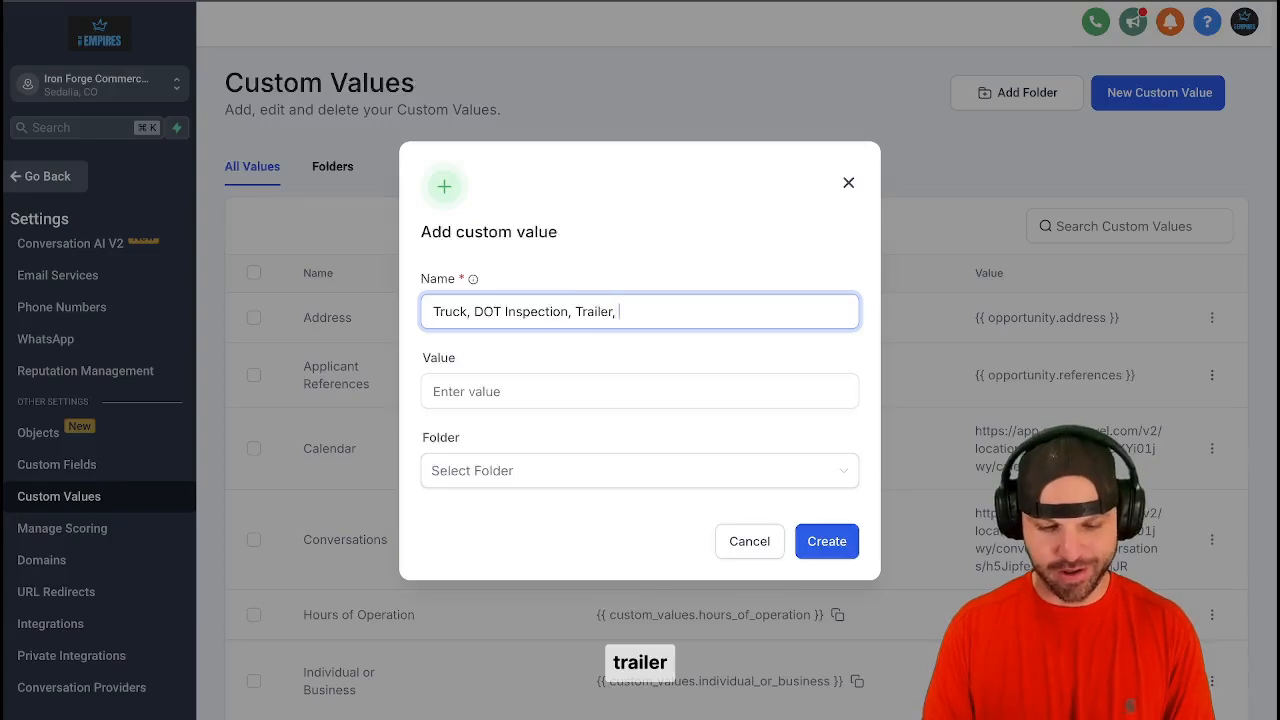
pyautogui.write('Snow Plow or Off-Road Ve')
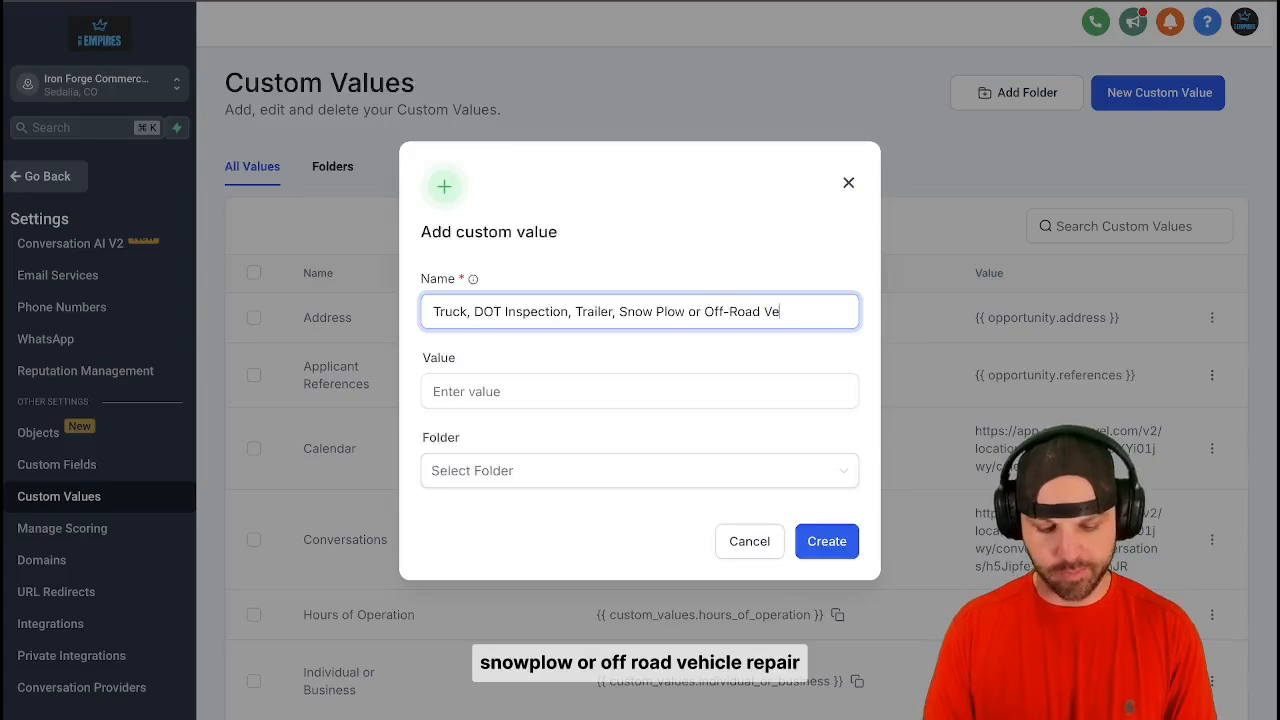
pyautogui.write('ir')
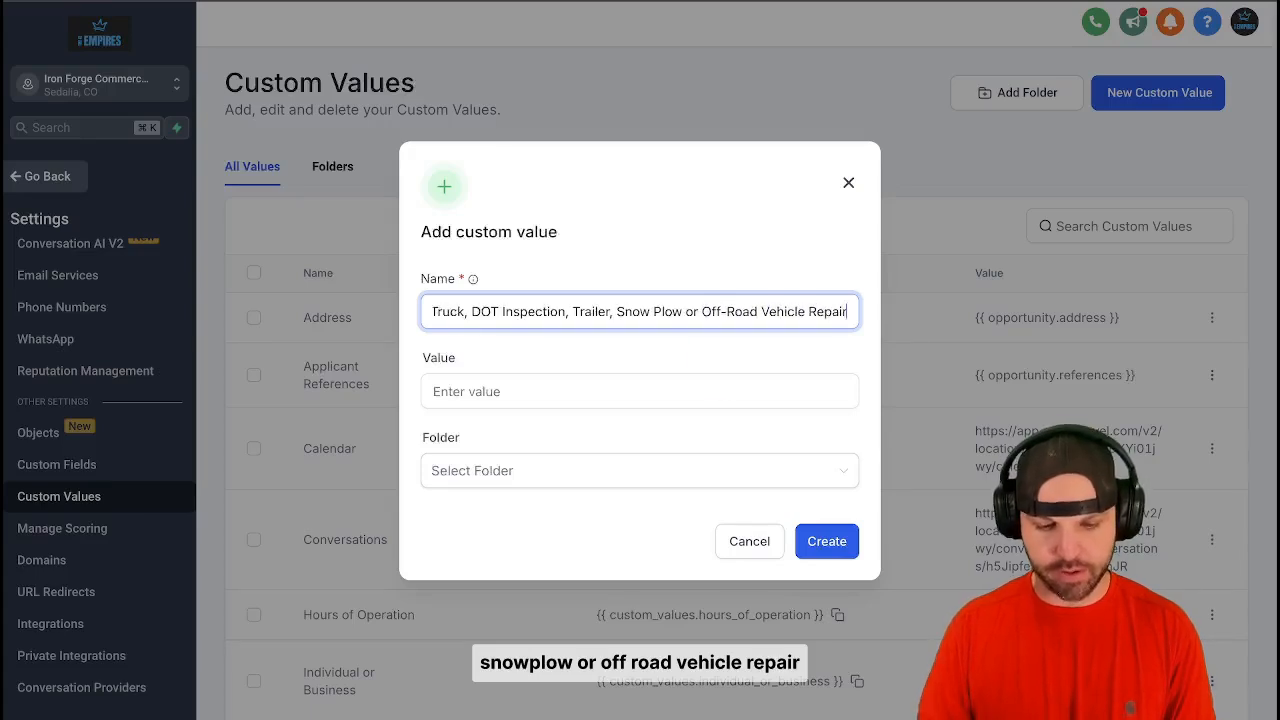
# Set the custom value's value to "{{ opportunity.truck_dot_inspection_trailer_snow_plow_or_offroad_vehicle }}" and create it.
pyautogui.click(589, 389)
pyautogui.write('{{ opportunity.truck_dot_inspection_trailer_snow_plow_or_offroad_vehicle }}')
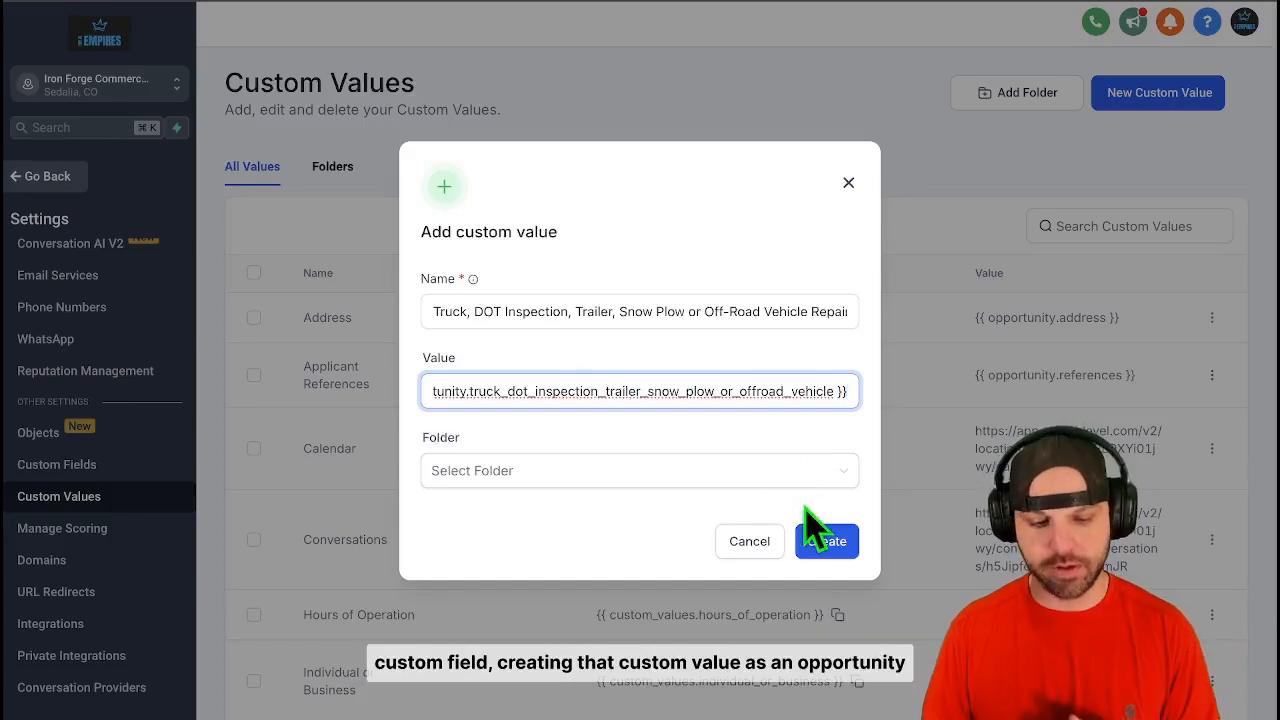
pyautogui.click(822, 540)
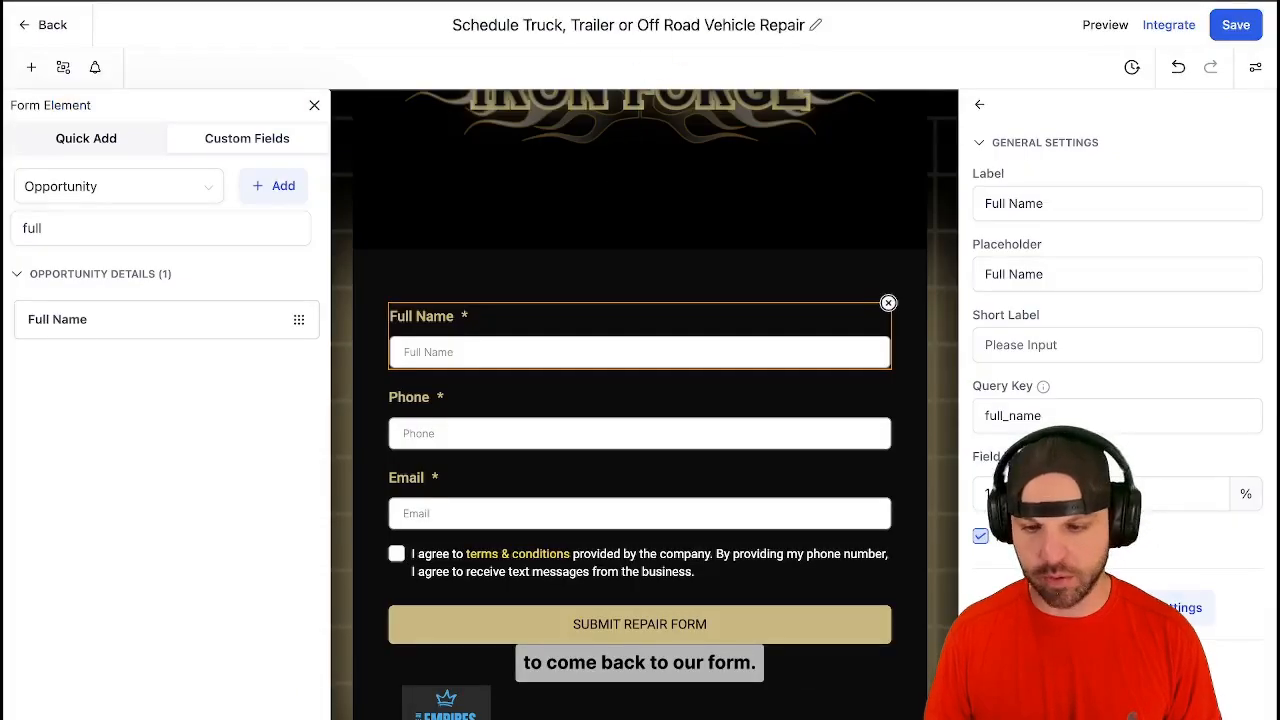
# Return to the "Schedule Truck, Trailer or Off Road Vehicle Repair" form, save it and reload the page.
pyautogui.click(1233, 27)
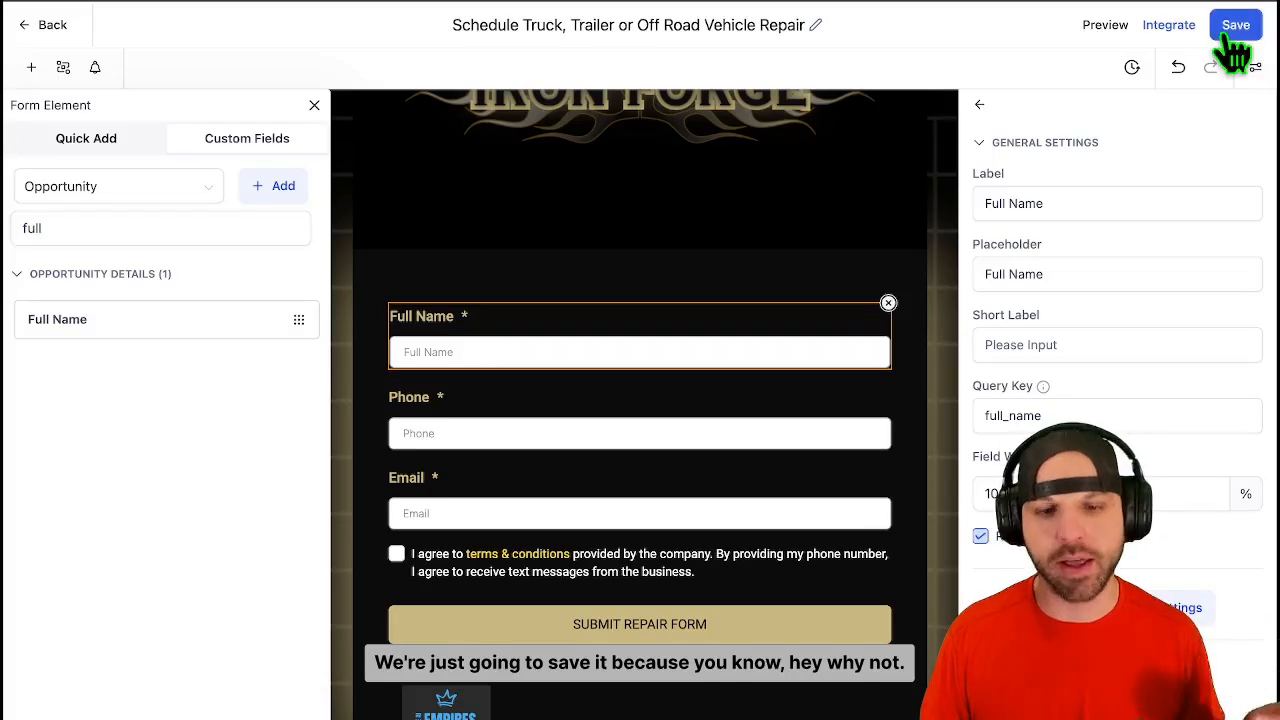
pyautogui.click(85, 0)
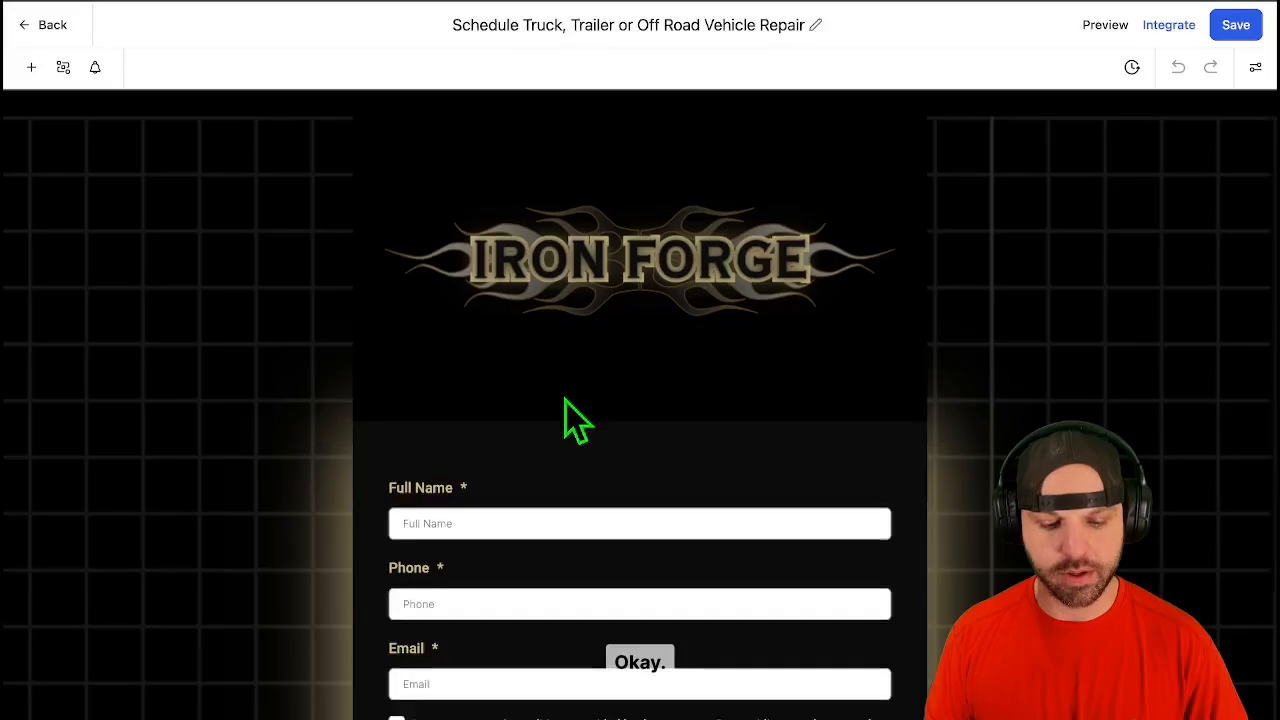
pyautogui.scroll(-3, 563, 417)
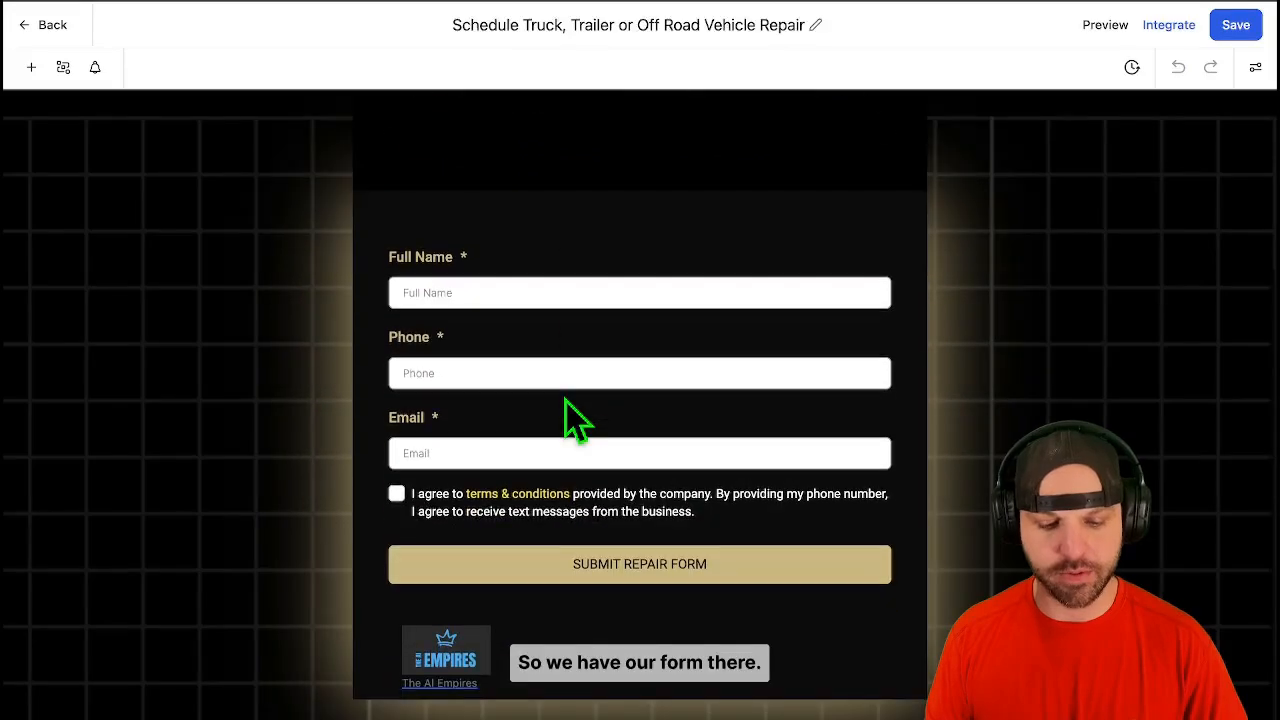
# List the Opportunity custom fields available for the form and expand the Opportunity Details group.
pyautogui.click(31, 67)
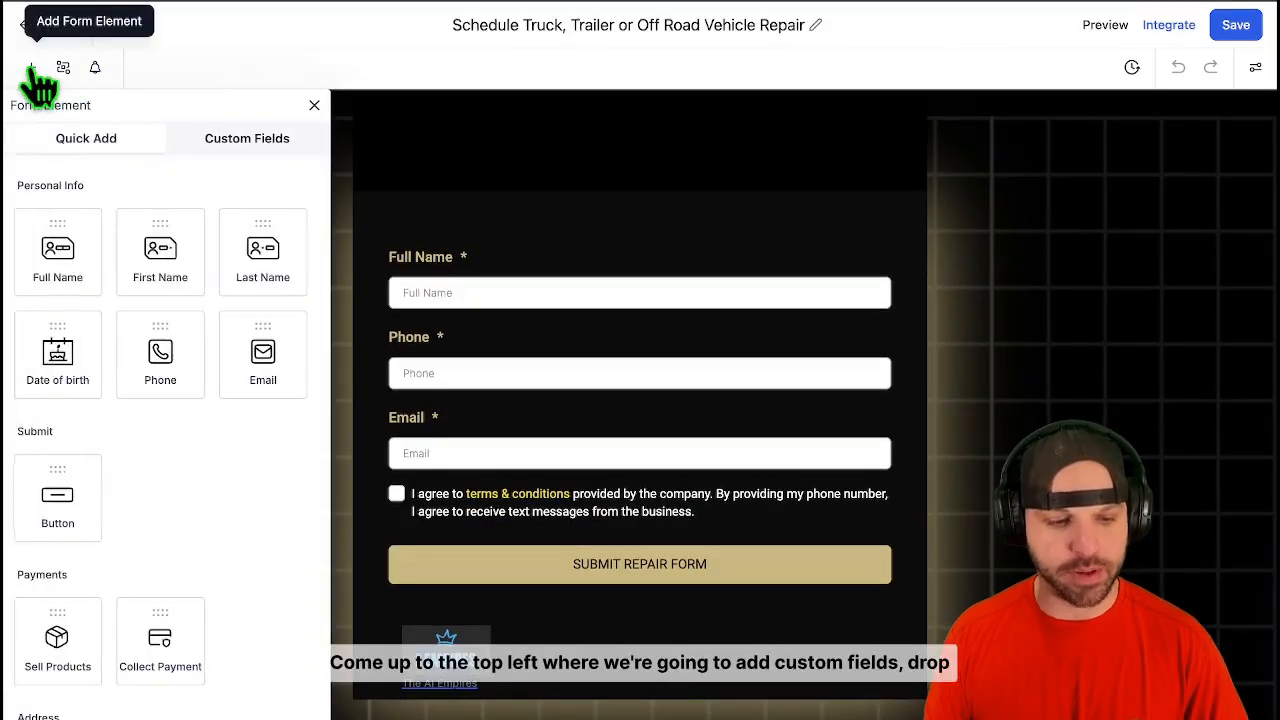
pyautogui.click(246, 142)
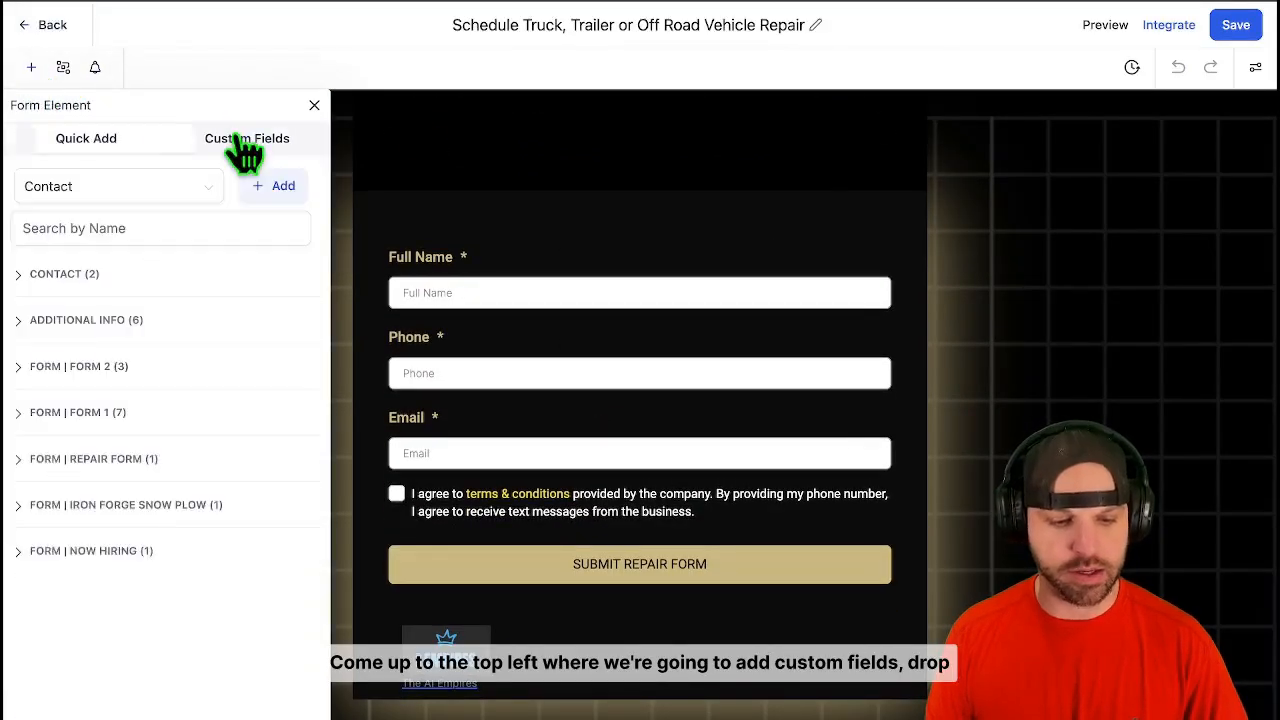
pyautogui.click(165, 192)
pyautogui.click(148, 262)
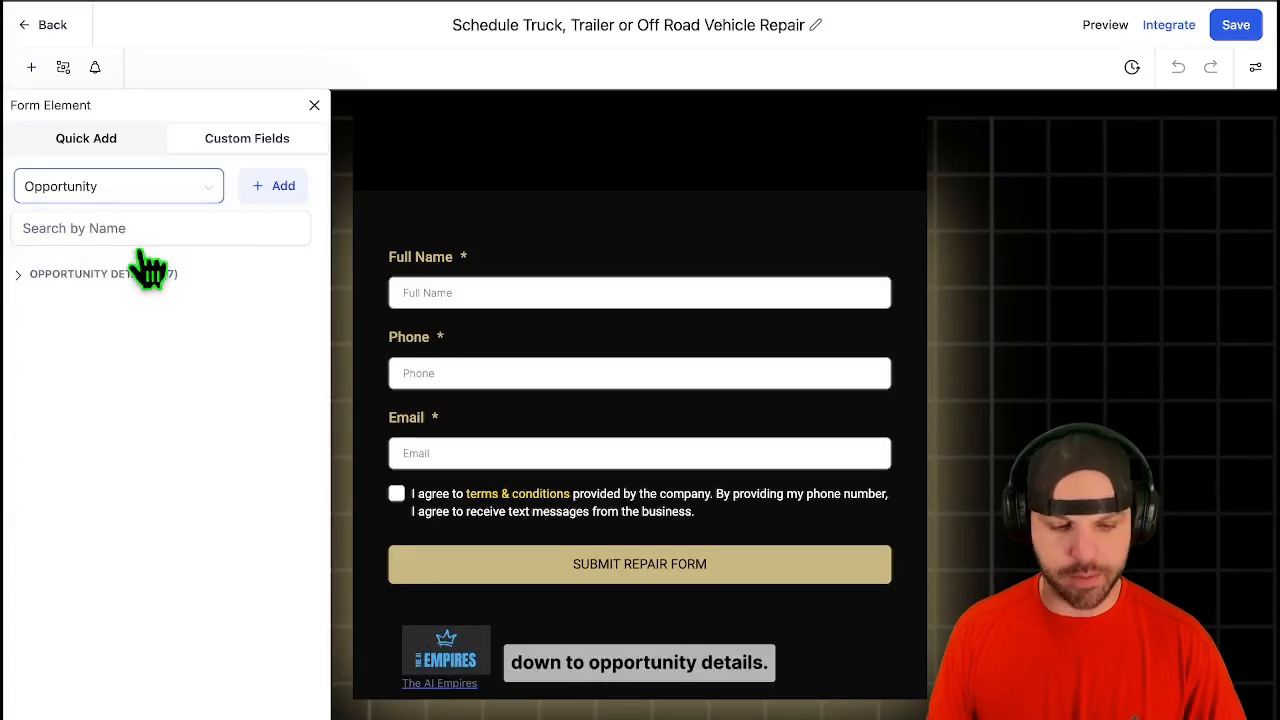
pyautogui.click(136, 276)
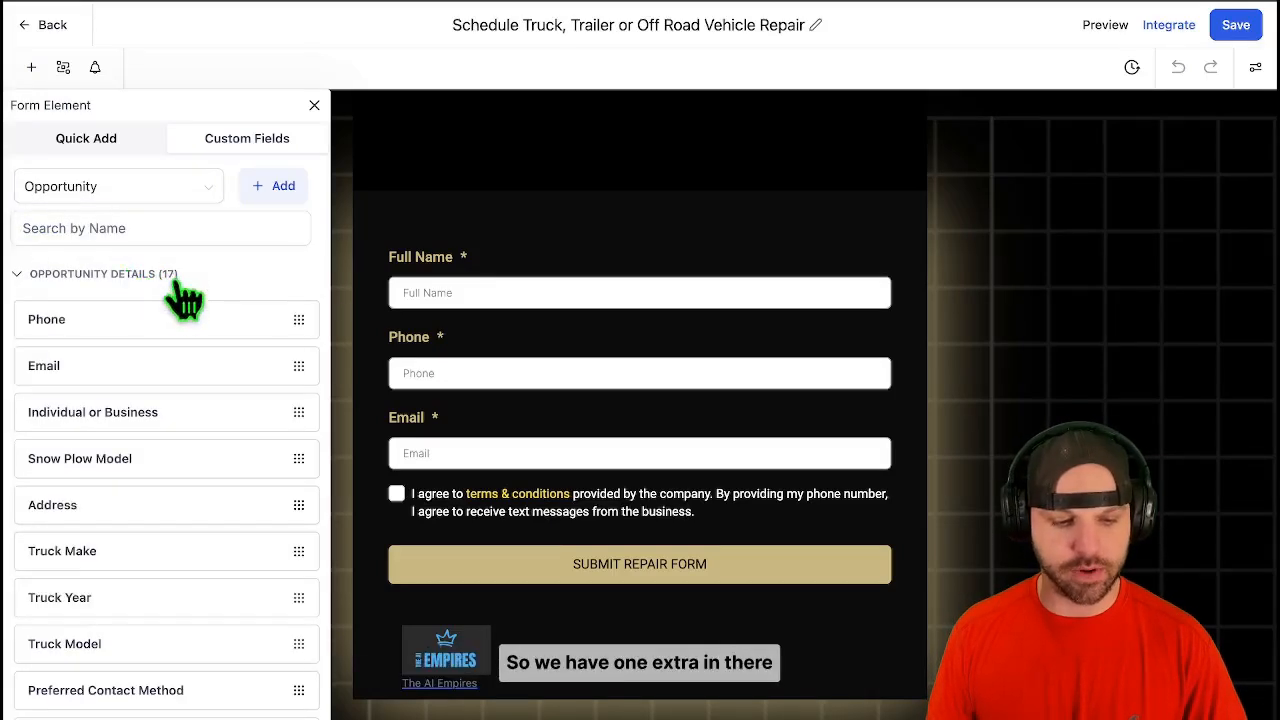
# Look through the Opportunity Details fields for the truck service dropdown, resizing the browser window to check for more entries.
pyautogui.scroll(-1, 221, 395)
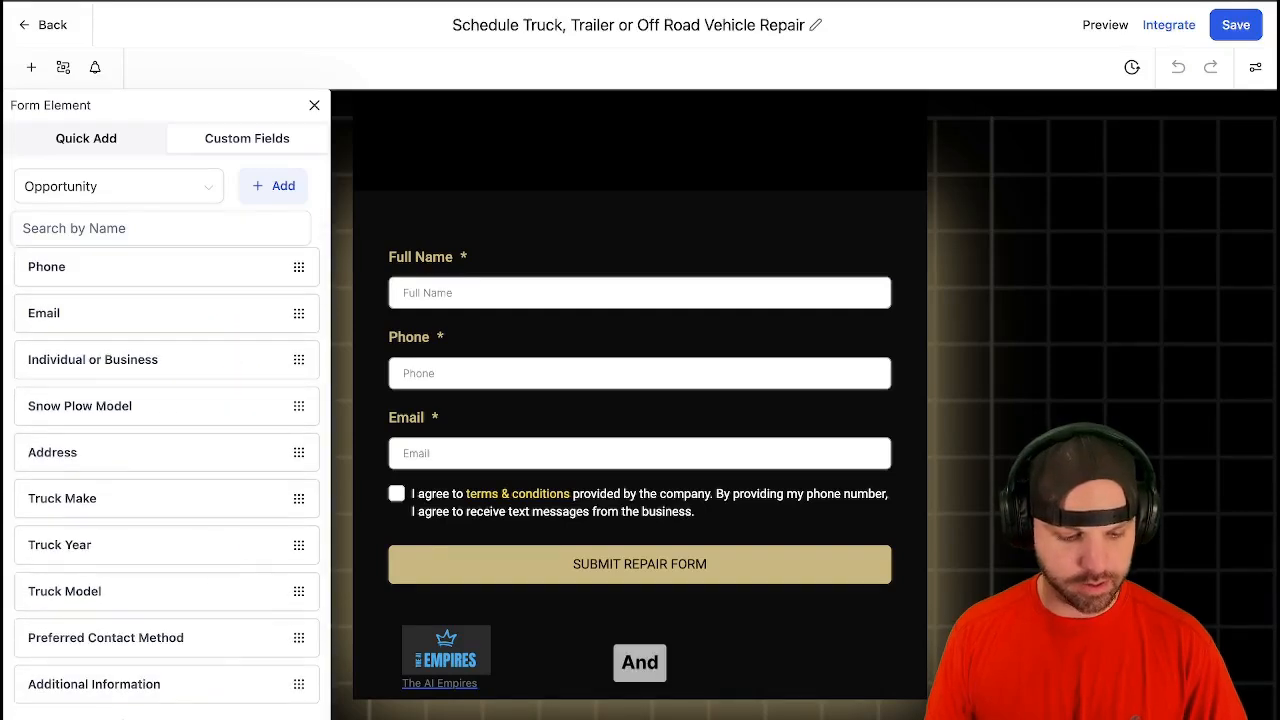
pyautogui.scroll(1, 171, 449)
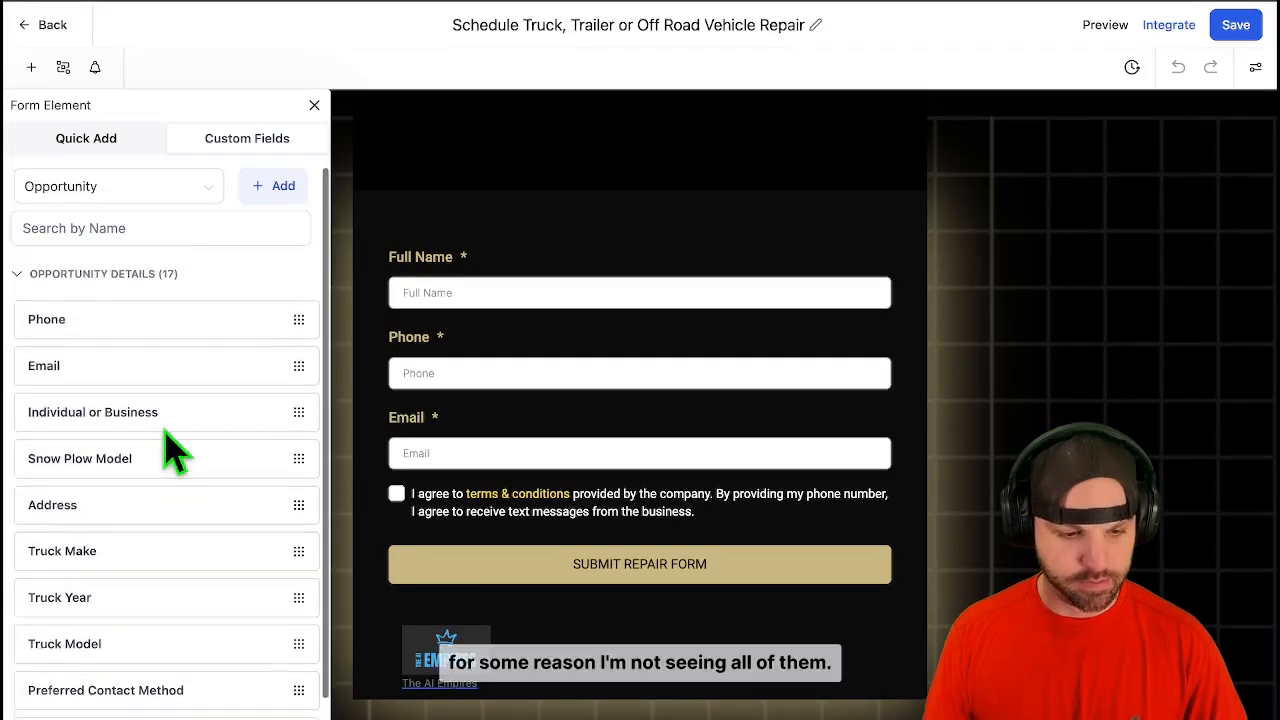
pyautogui.scroll(-1, 163, 423)
pyautogui.moveTo(96, 3)
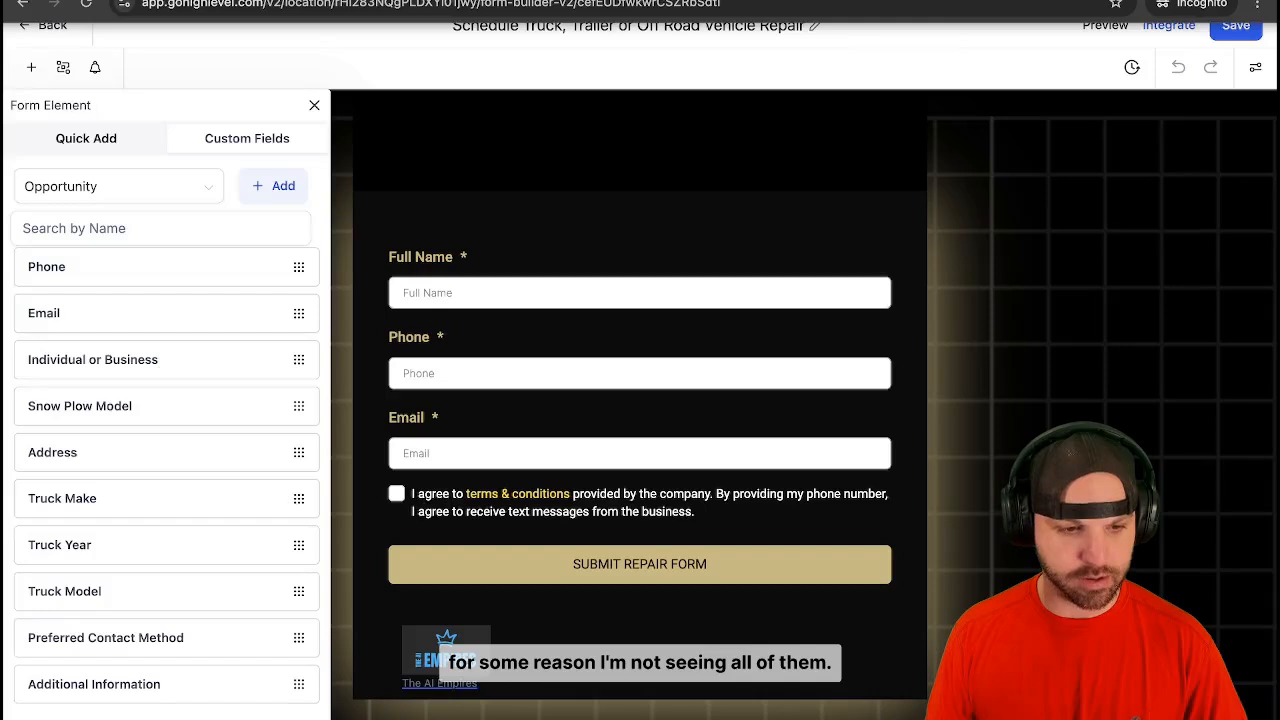
pyautogui.click(72, 5)
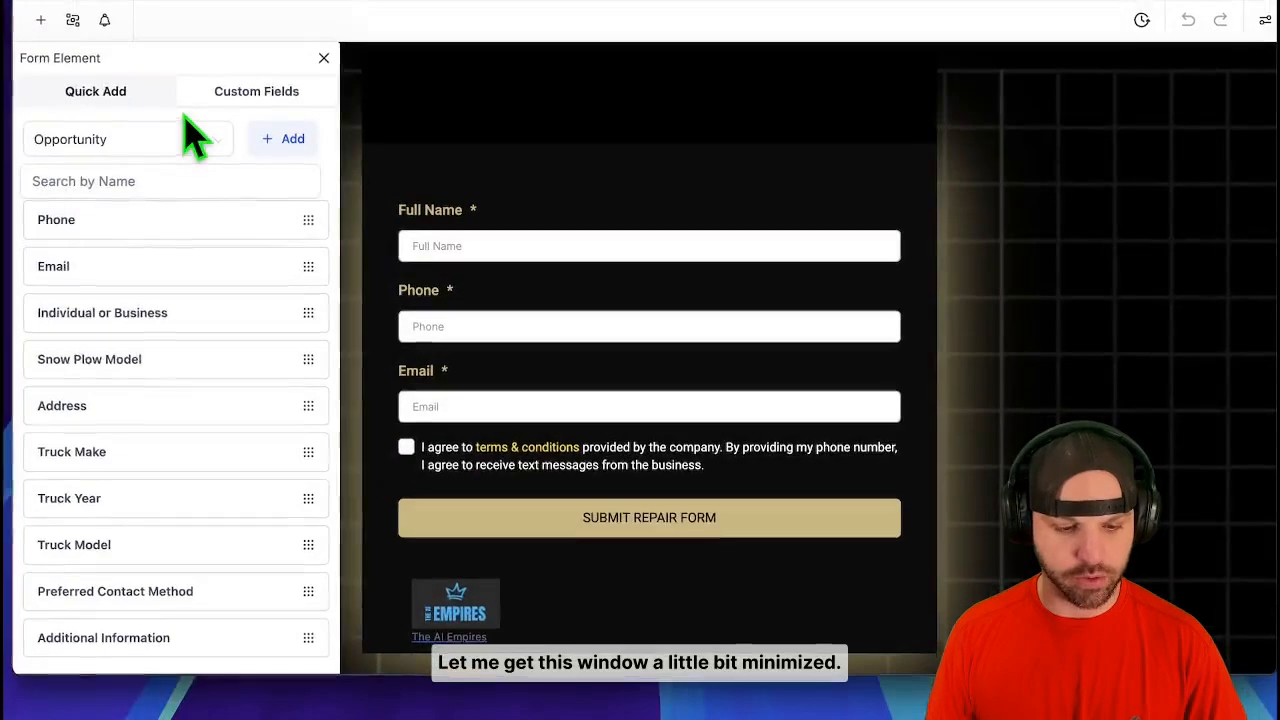
pyautogui.scroll(-1, 194, 514)
pyautogui.scroll(1, 200, 514)
pyautogui.scroll(-1, 200, 514)
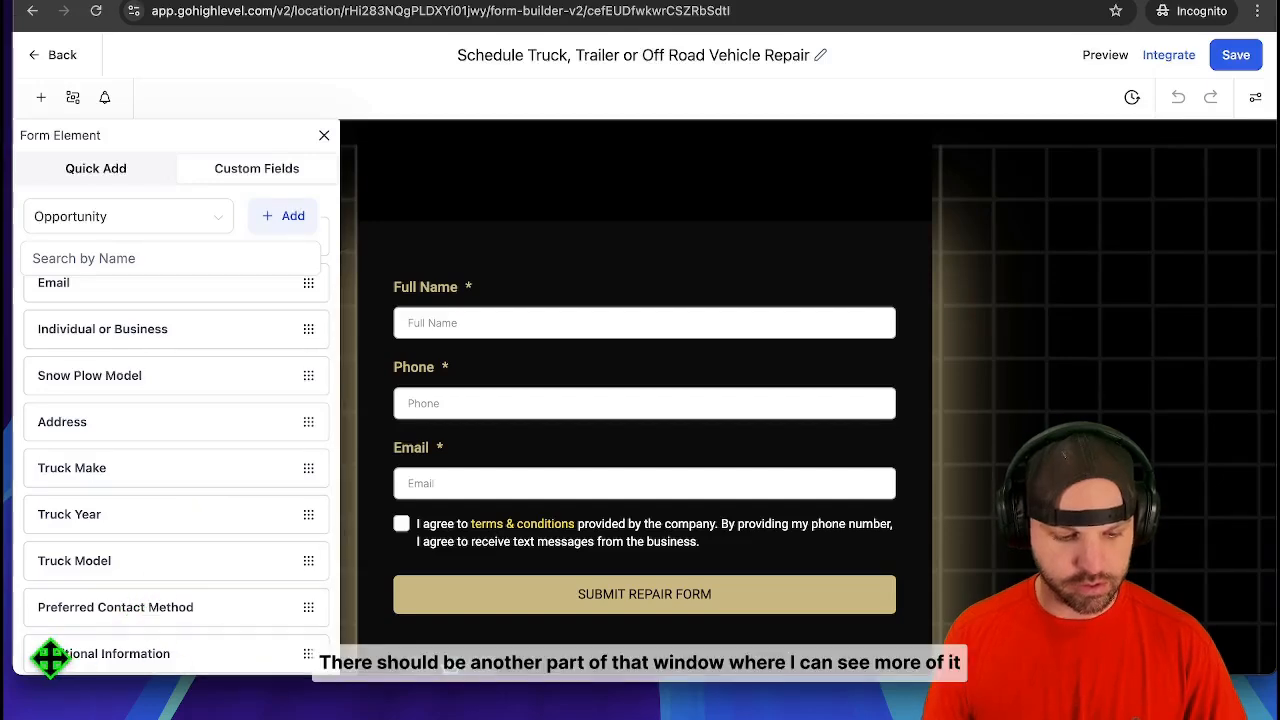
pyautogui.moveTo(20, 675); pyautogui.dragTo(57, 677)
pyautogui.scroll(1, 229, 428)
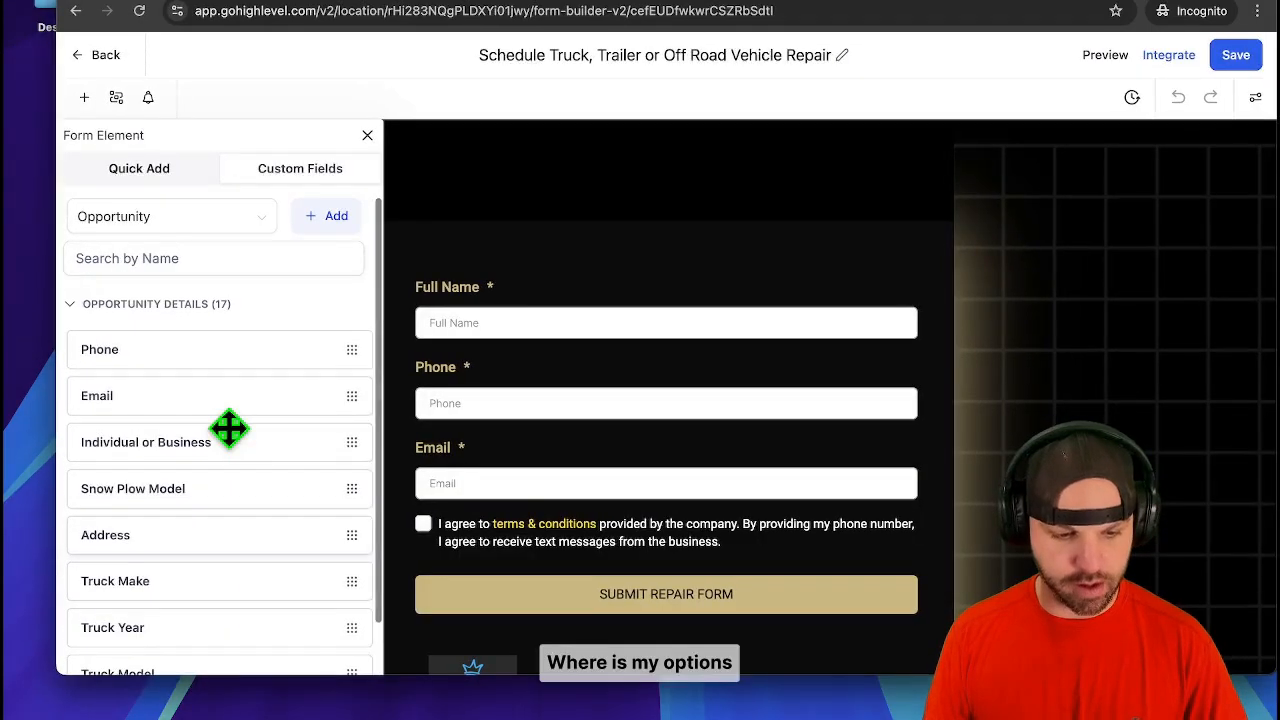
pyautogui.scroll(-2, 229, 428)
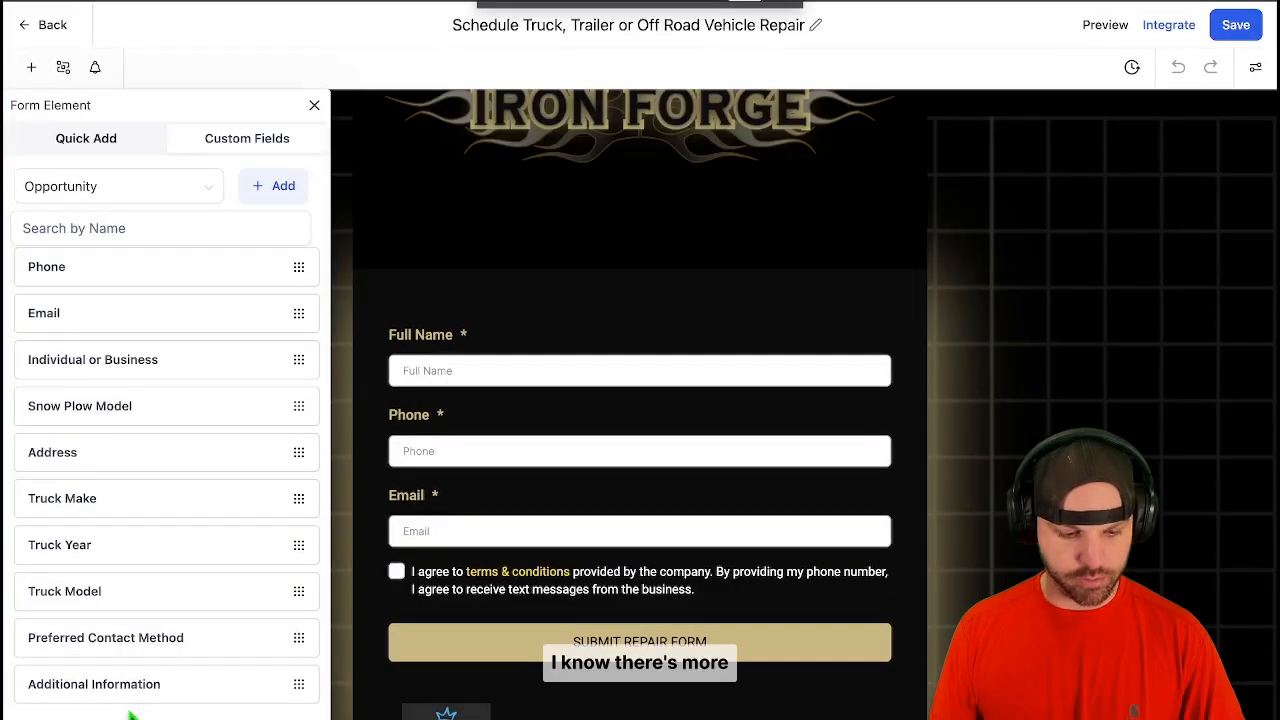
pyautogui.click(118, 283)
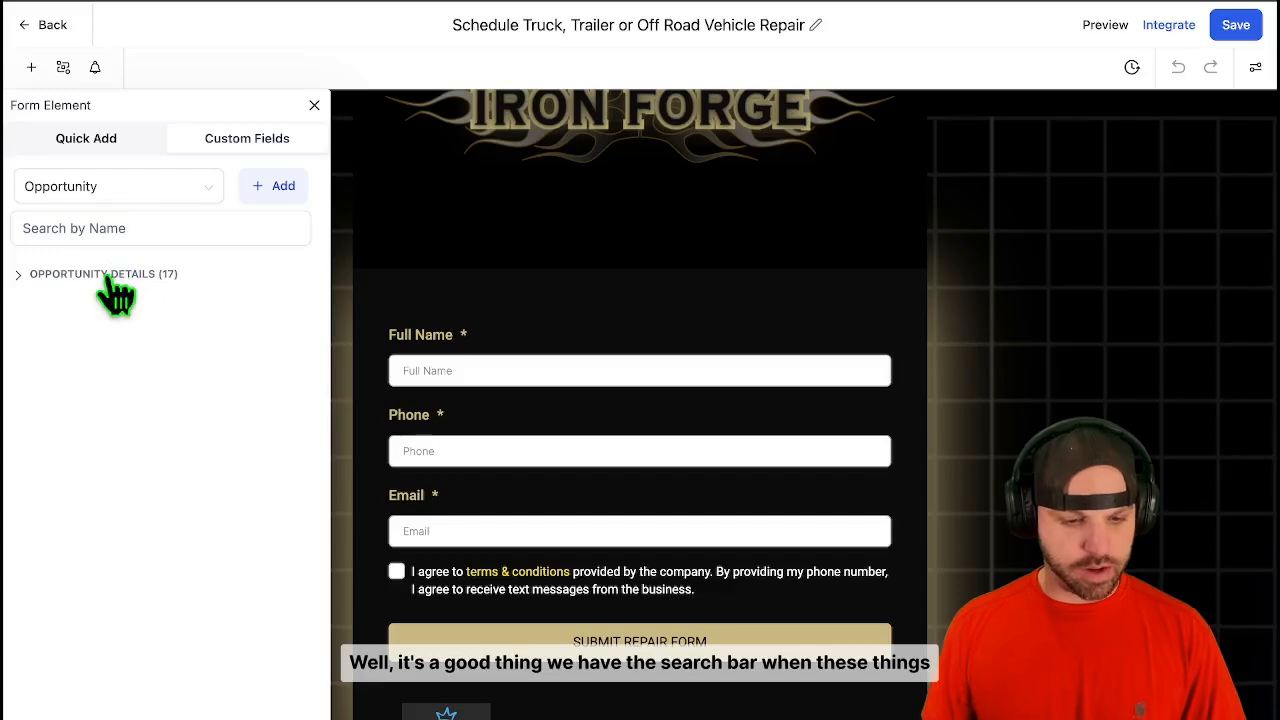
pyautogui.click(113, 285)
pyautogui.scroll(-1, 131, 443)
# Find the opportunity field with the search "truck" and add the "Truck, DOT Inspection, Trailer..." dropdown above the form's submit button.
pyautogui.click(215, 228)
pyautogui.write('truck')
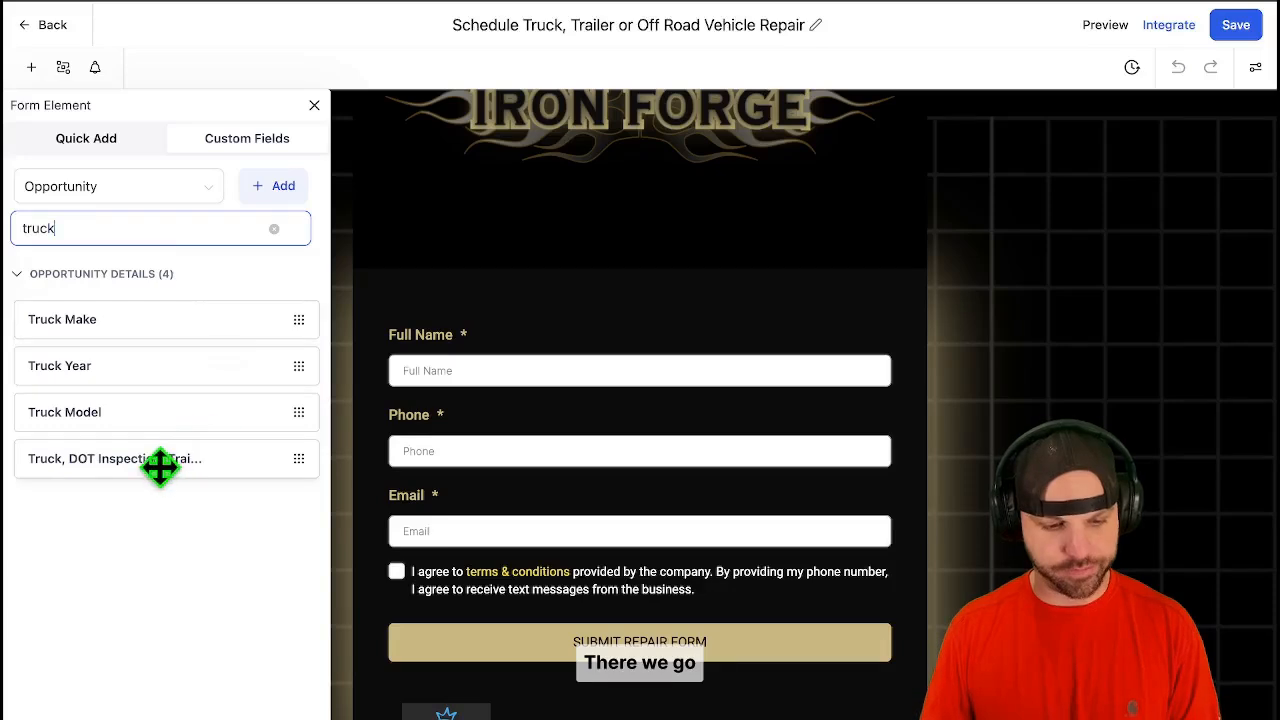
pyautogui.moveTo(160, 466); pyautogui.dragTo(708, 598)
pyautogui.click(749, 606)
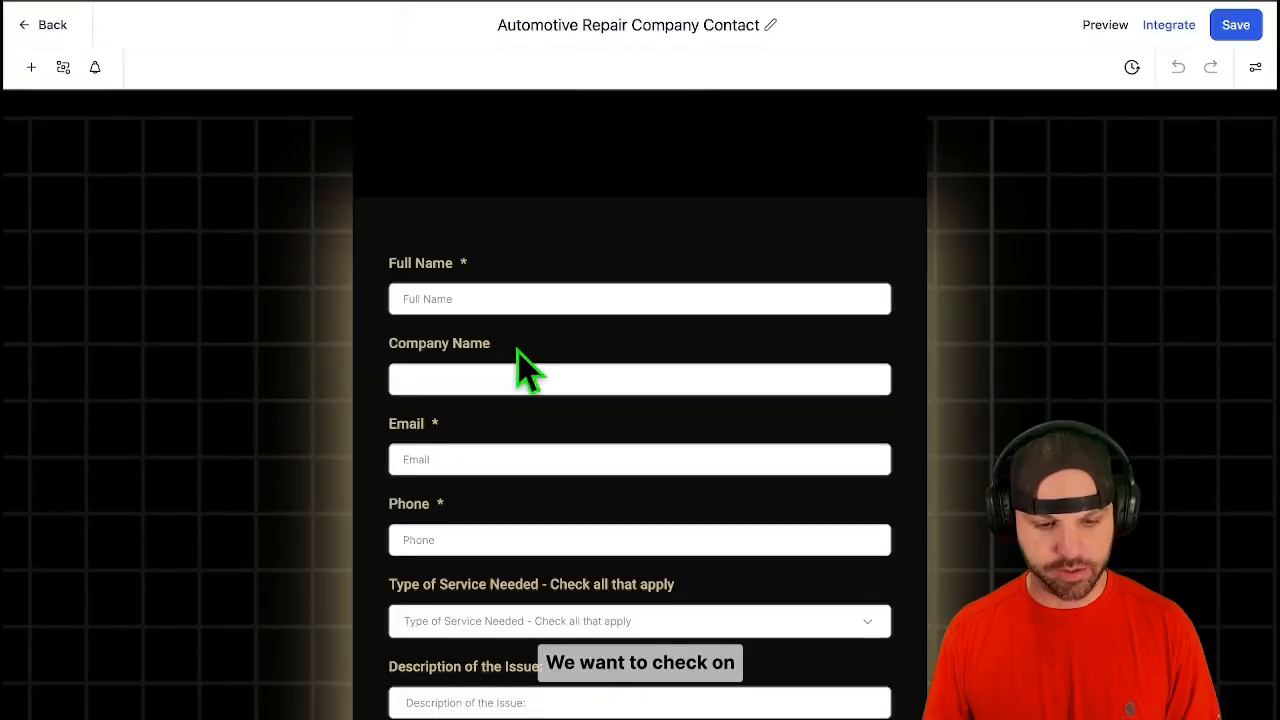
# Check which fields the Automotive Repair Company Contact form uses and search the custom fields for "desc".
pyautogui.scroll(-3, 522, 366)
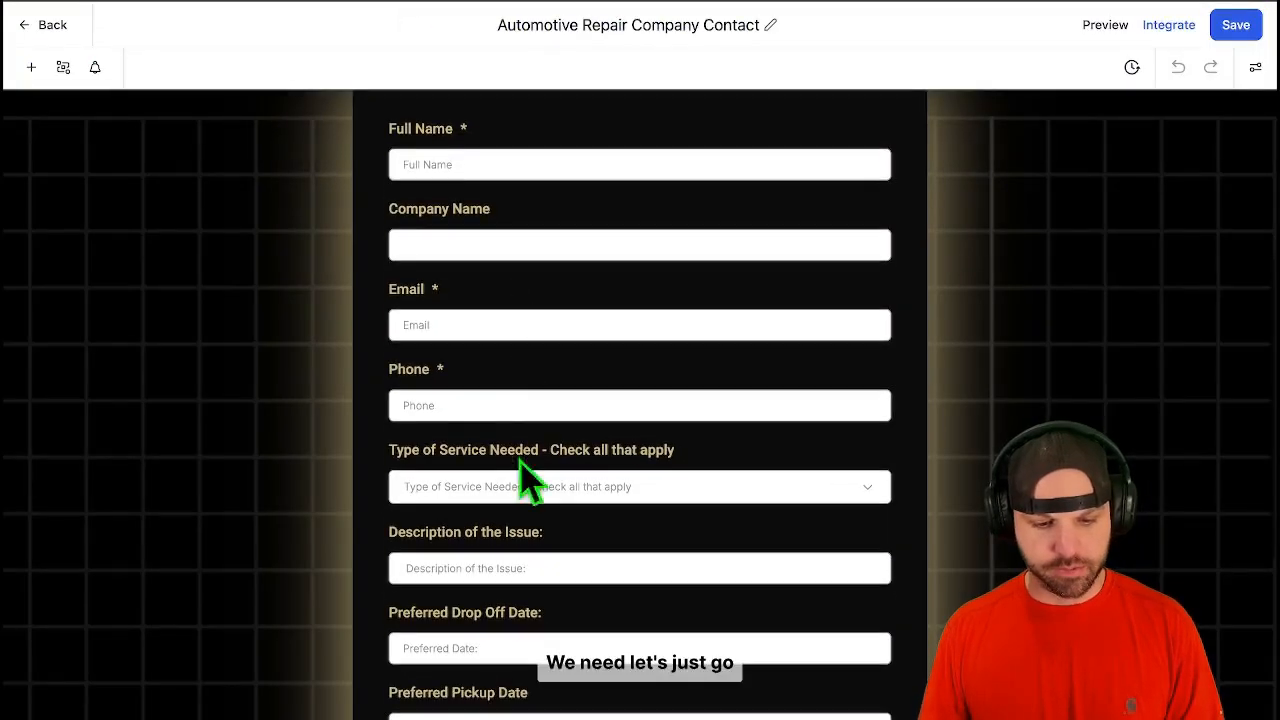
pyautogui.scroll(-1, 551, 494)
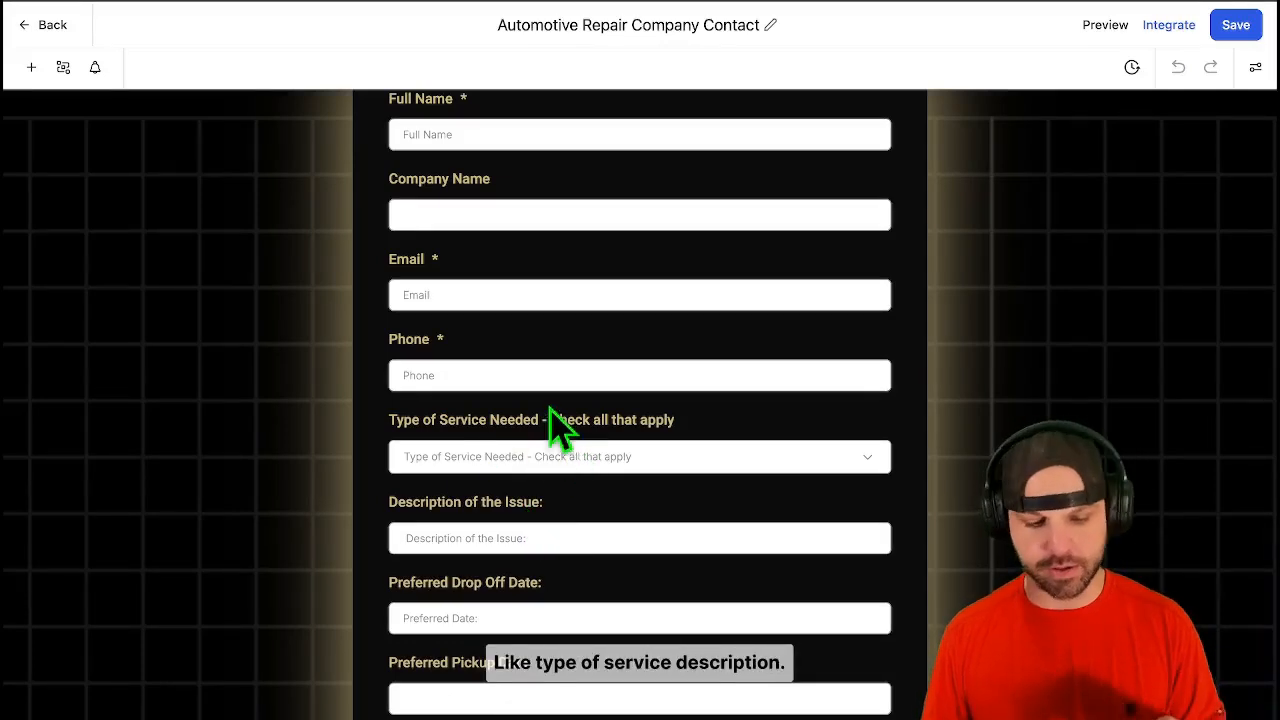
pyautogui.moveTo(512, 5)
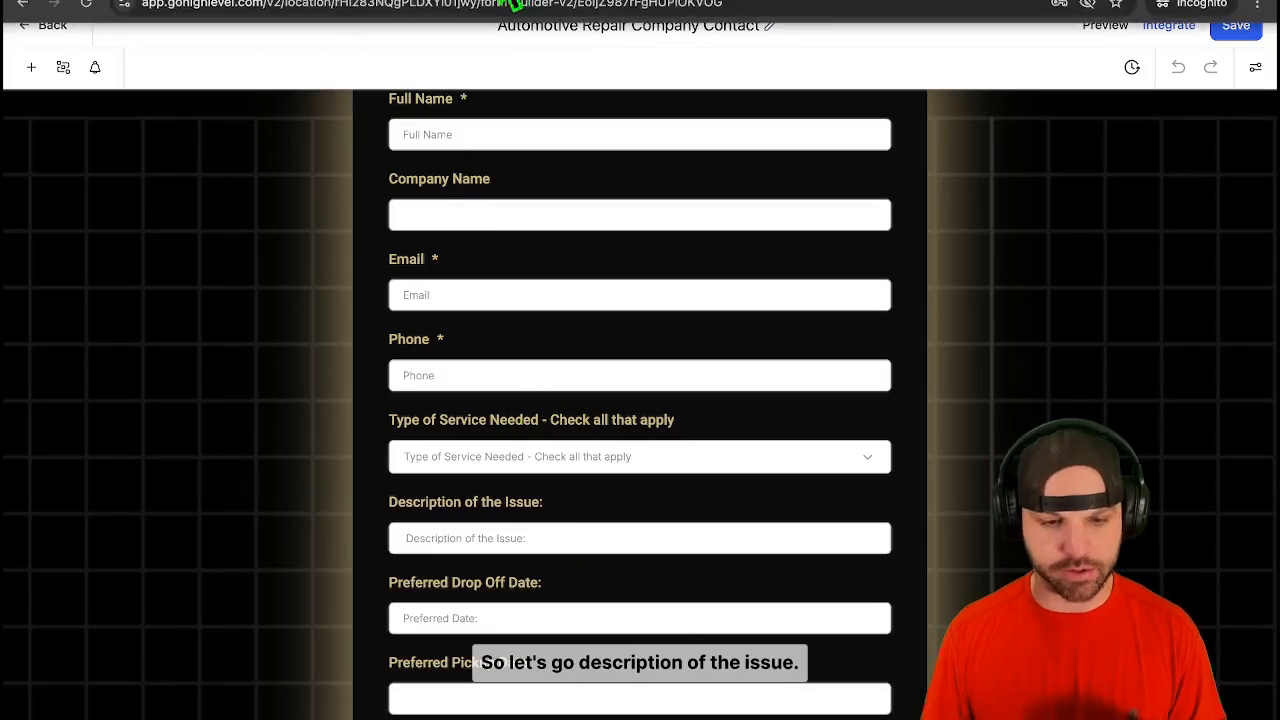
pyautogui.click(518, 2)
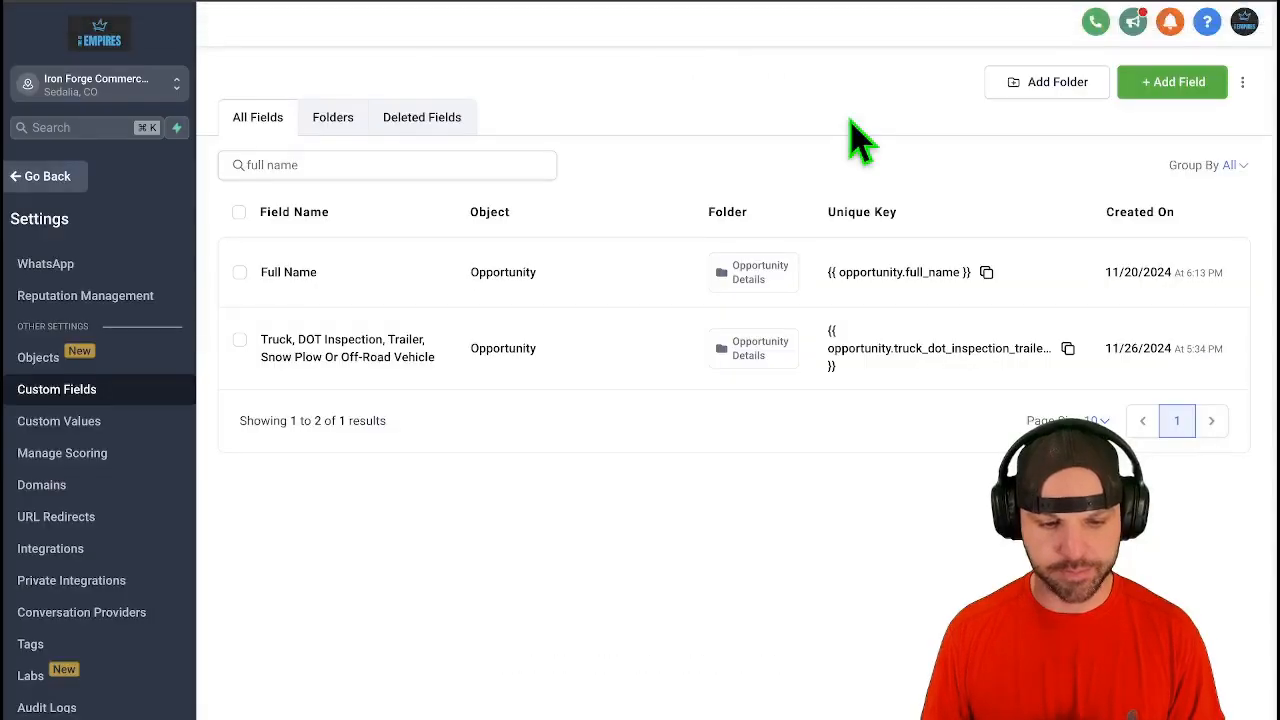
pyautogui.click(441, 158)
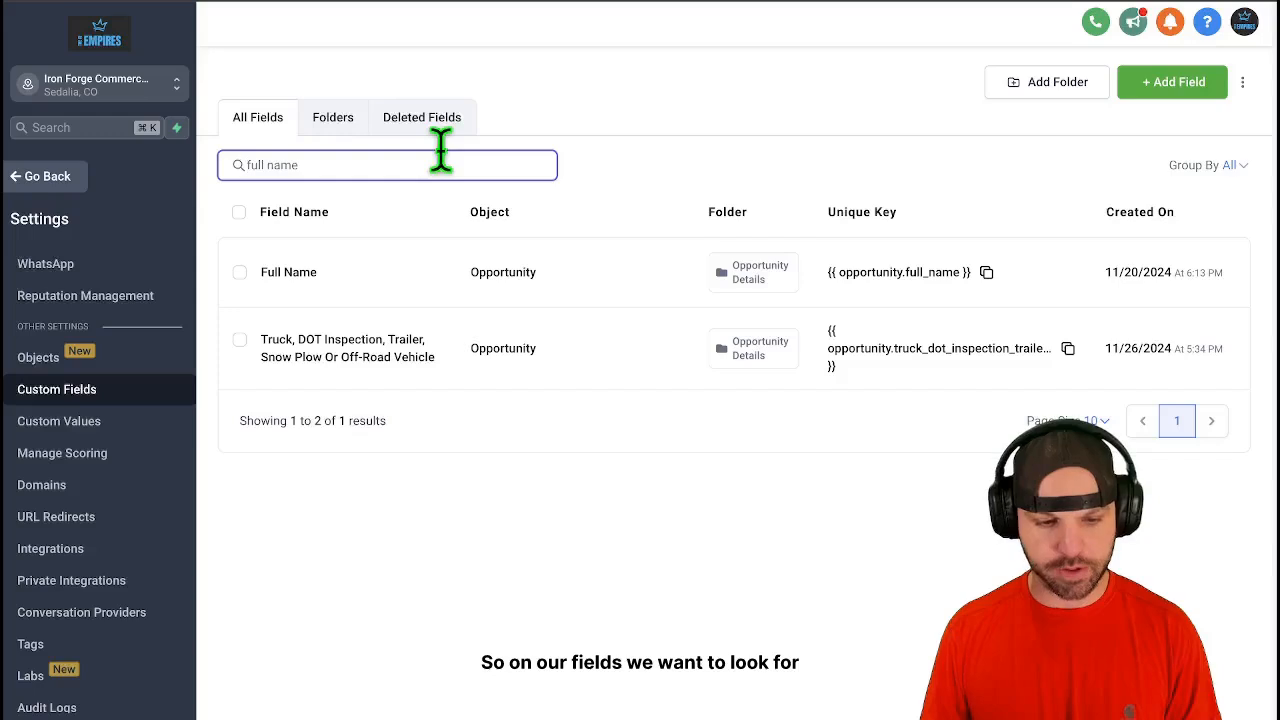
pyautogui.hotkey('ctrl', 'a')
pyautogui.write('desc')
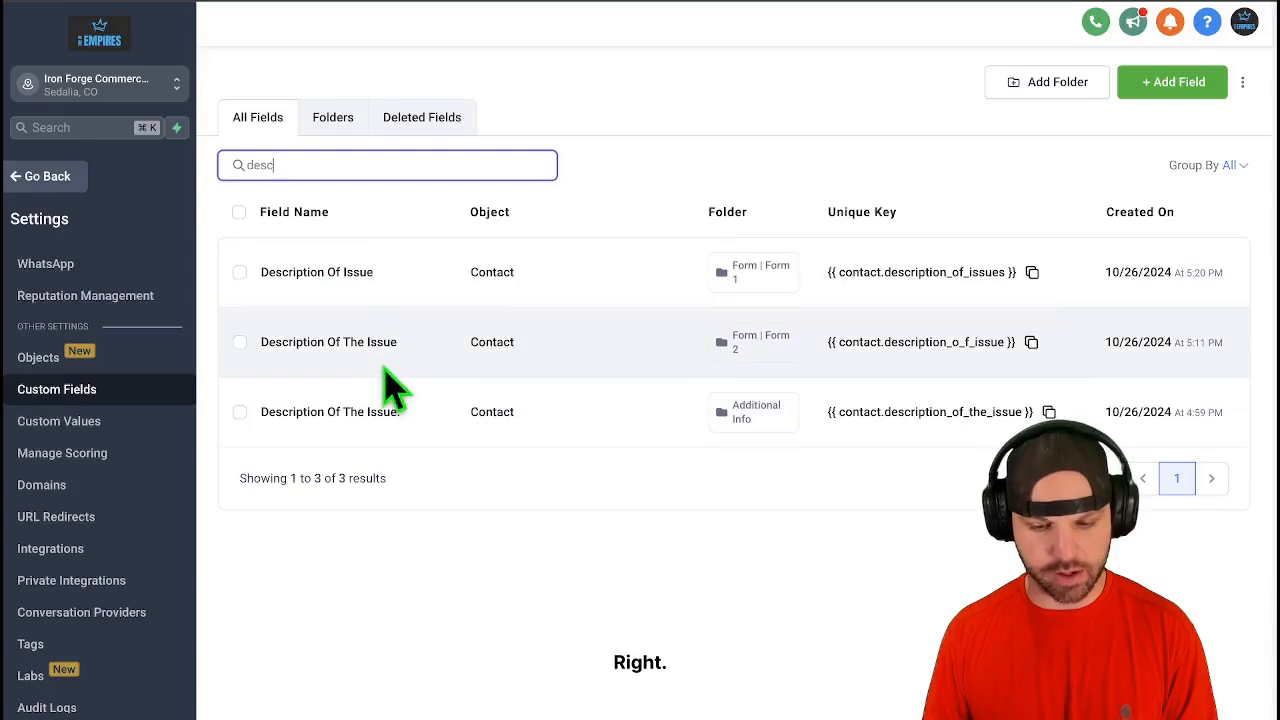
# Delete the three Contact custom fields for the description of the issue, one after another.
pyautogui.click(240, 272)
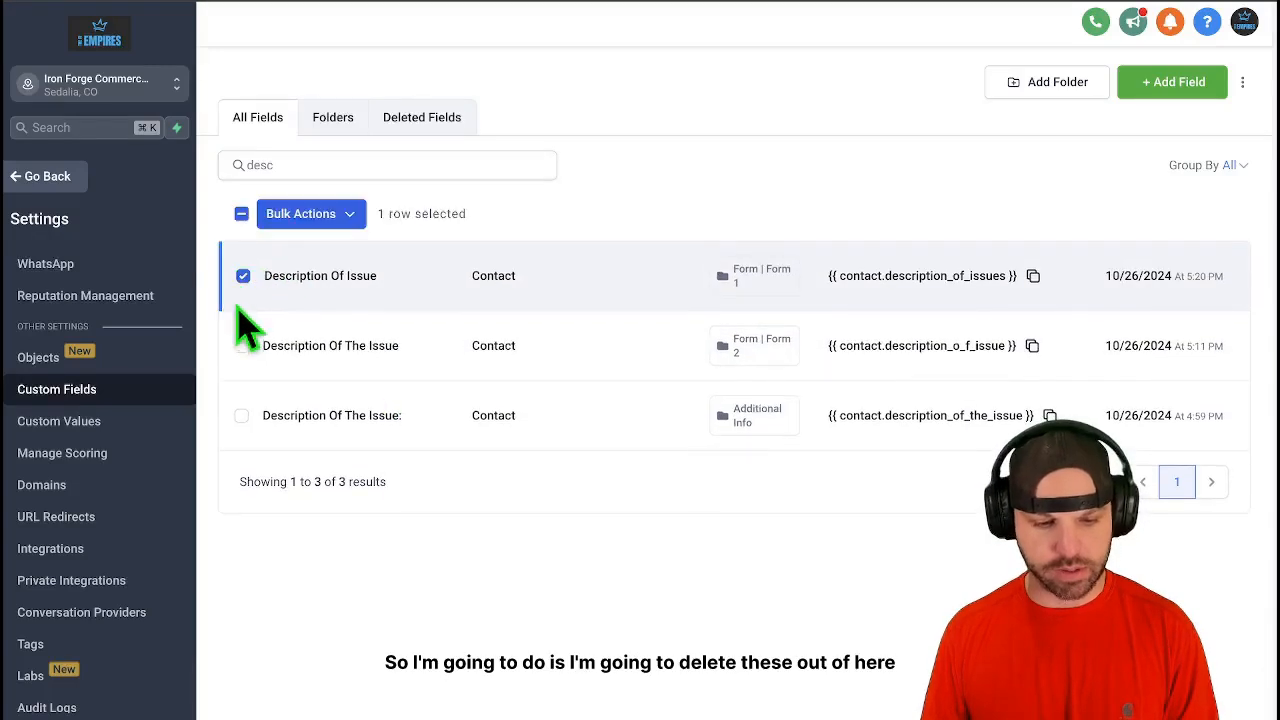
pyautogui.click(350, 216)
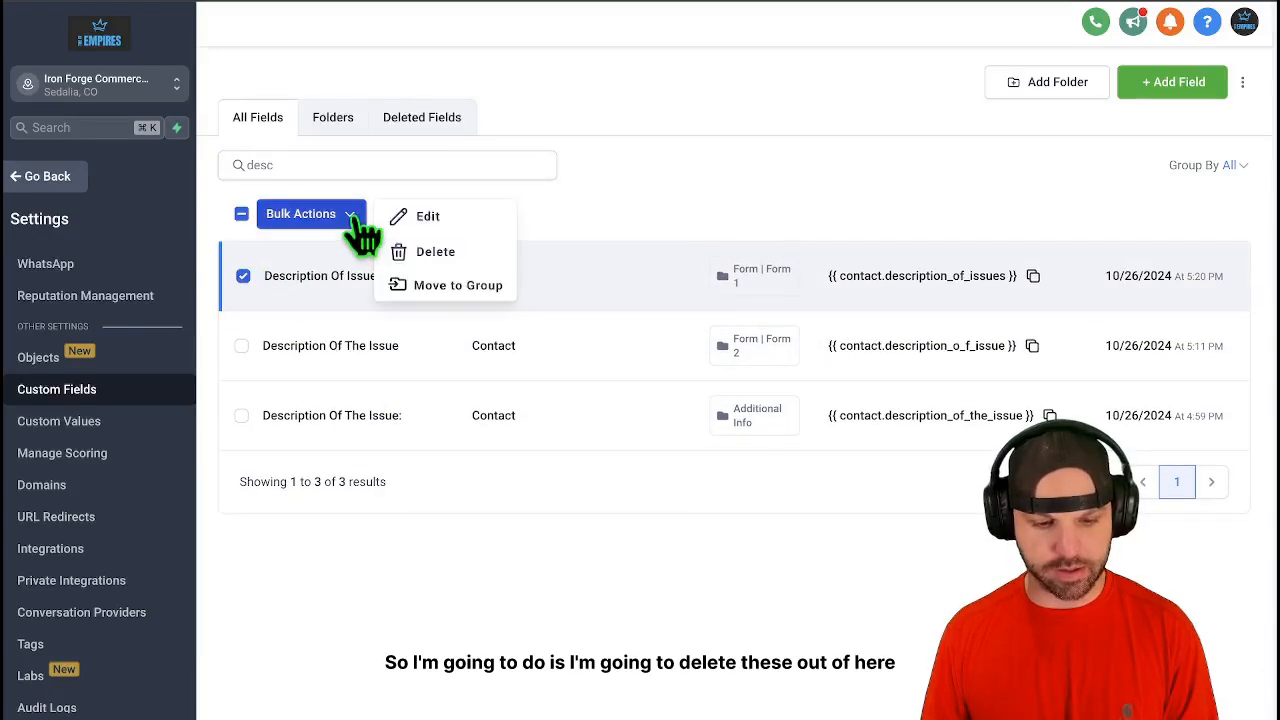
pyautogui.click(430, 252)
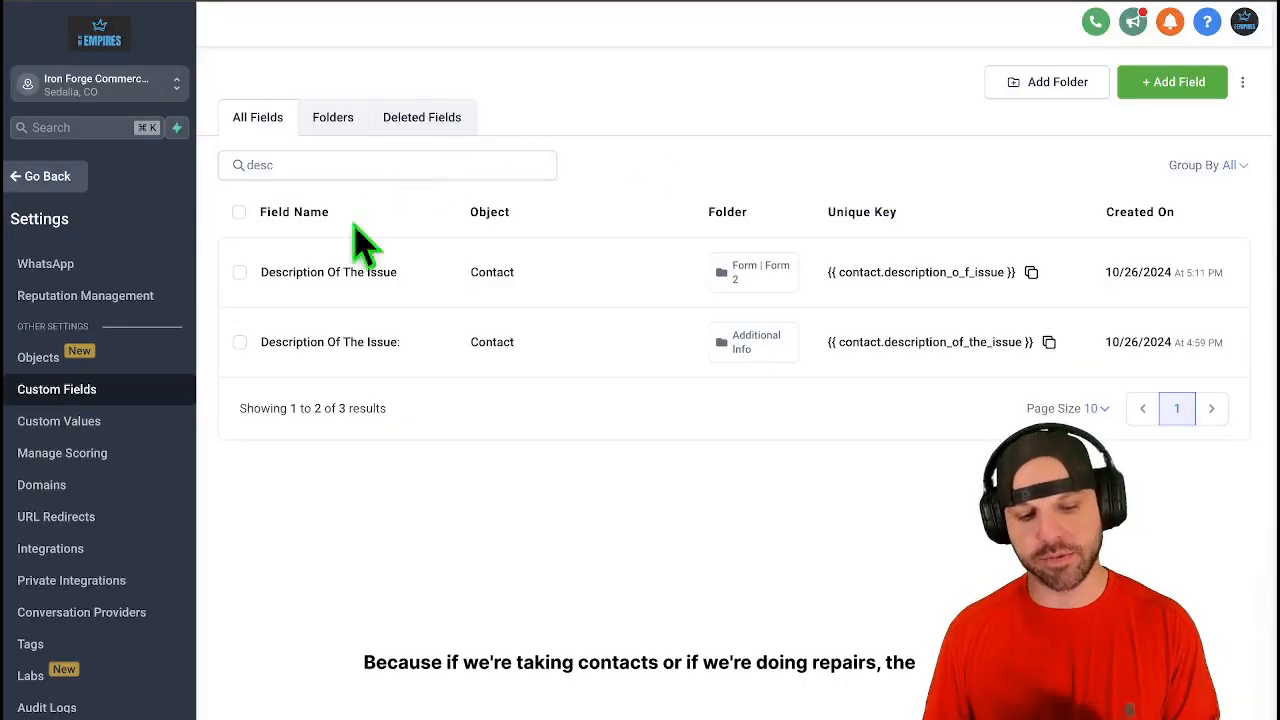
pyautogui.click(240, 272)
pyautogui.click(340, 216)
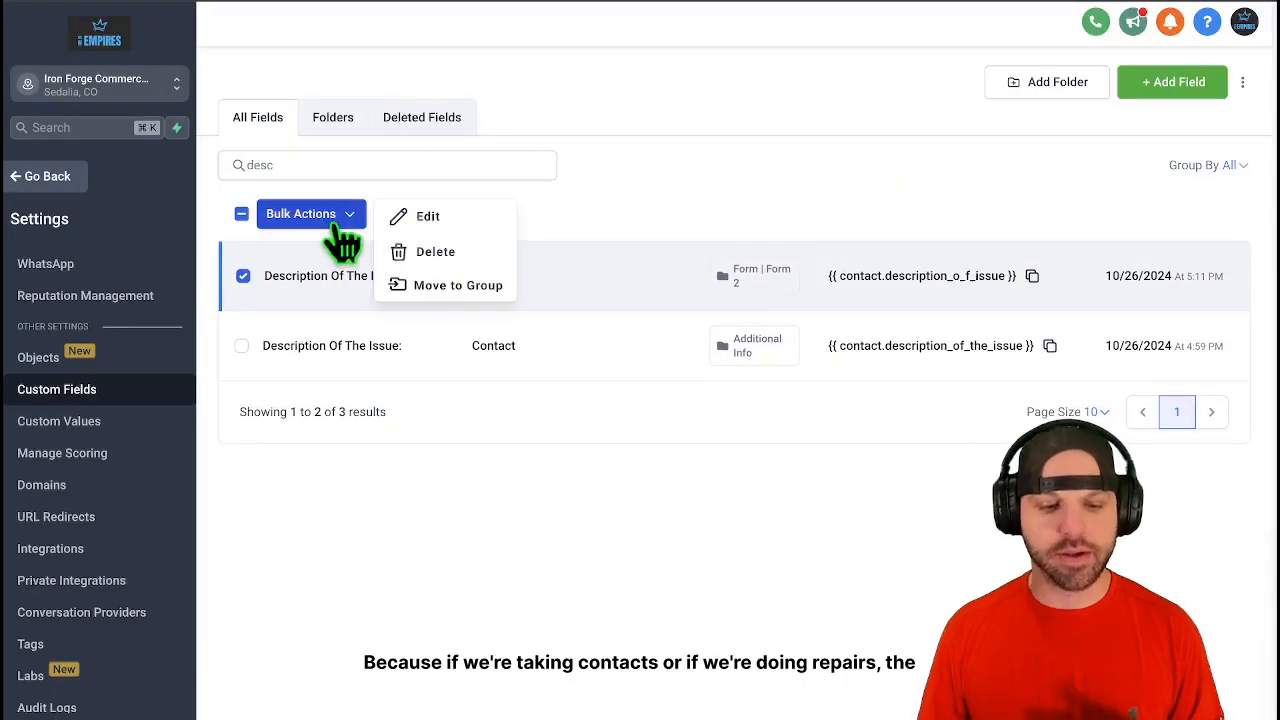
pyautogui.click(430, 252)
pyautogui.click(884, 178)
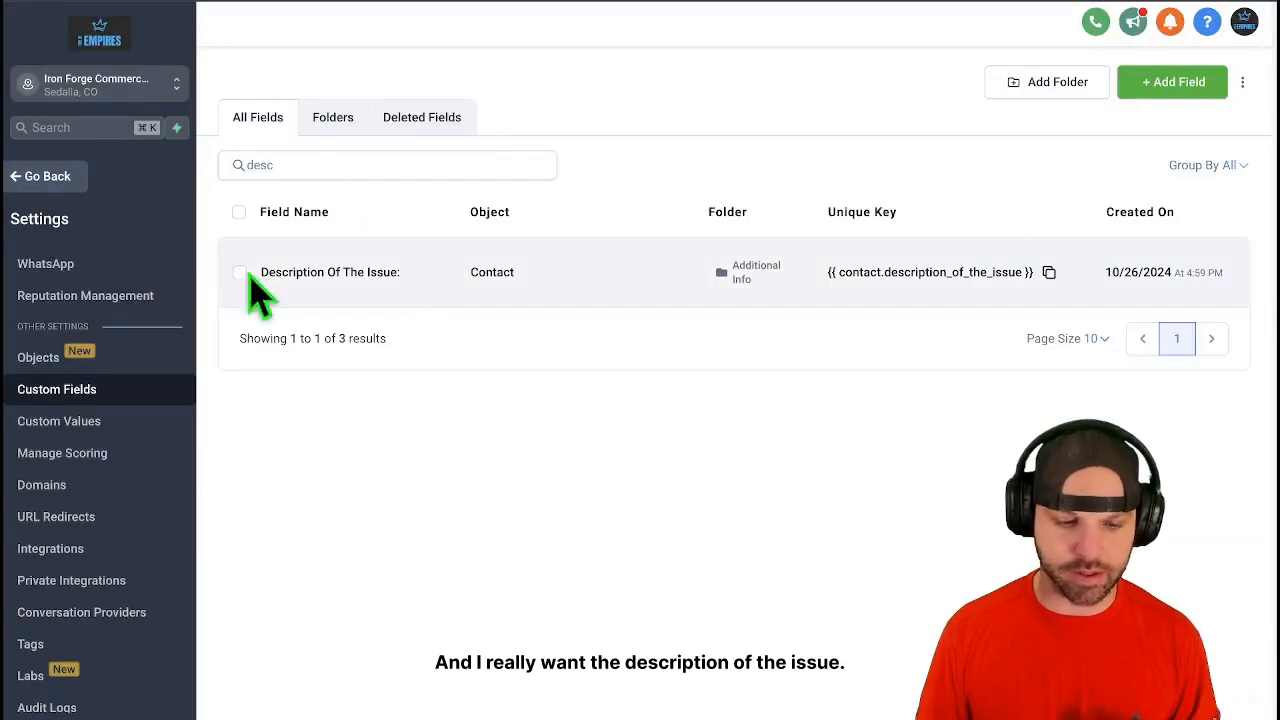
pyautogui.click(240, 272)
pyautogui.click(330, 214)
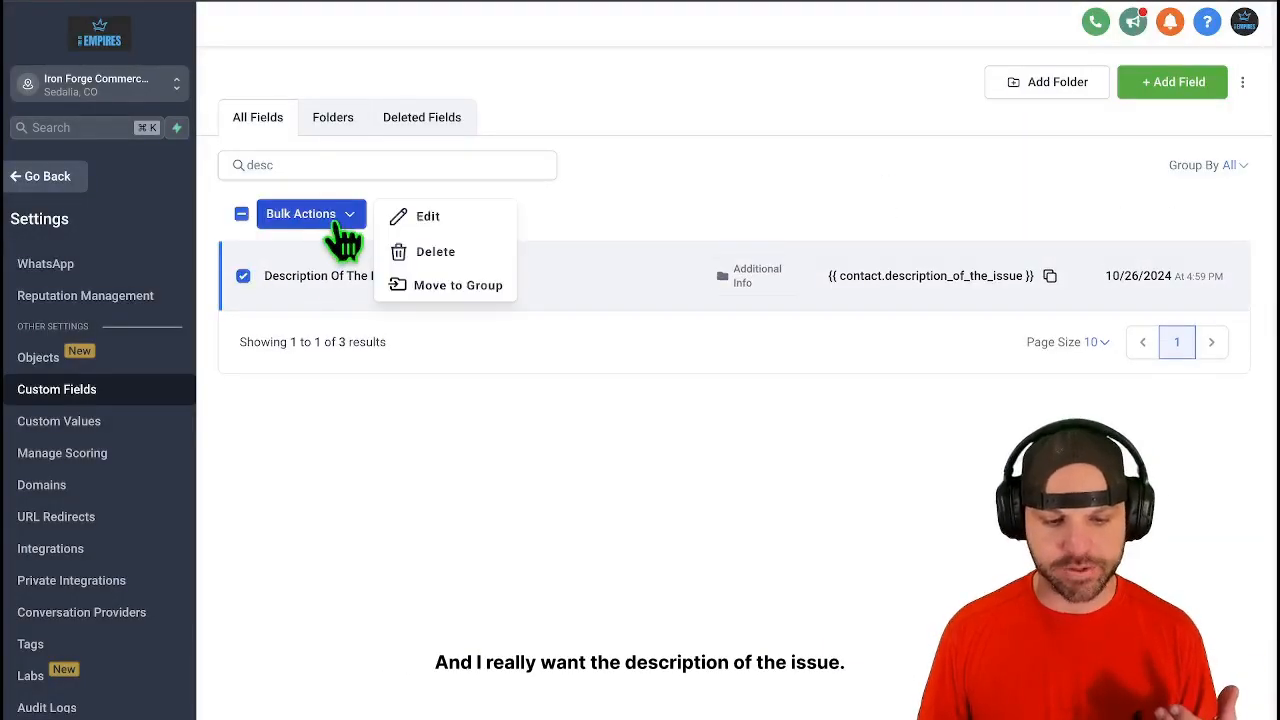
pyautogui.click(430, 252)
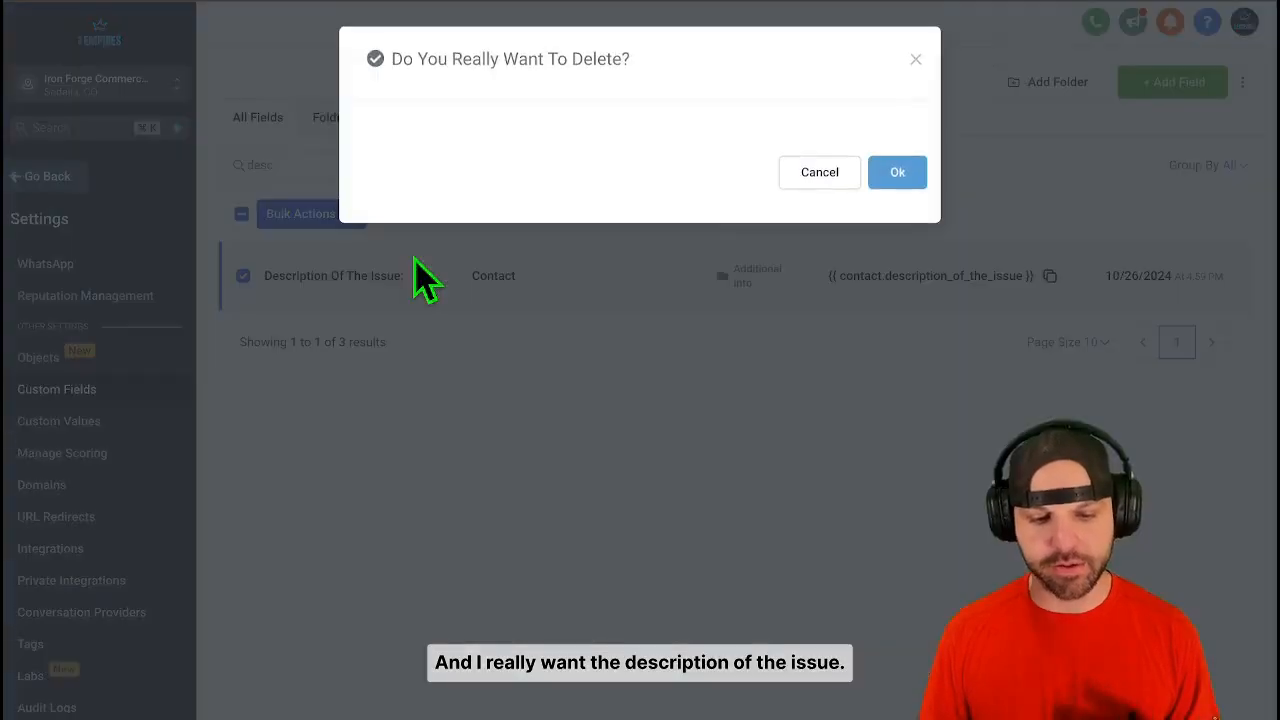
pyautogui.click(895, 175)
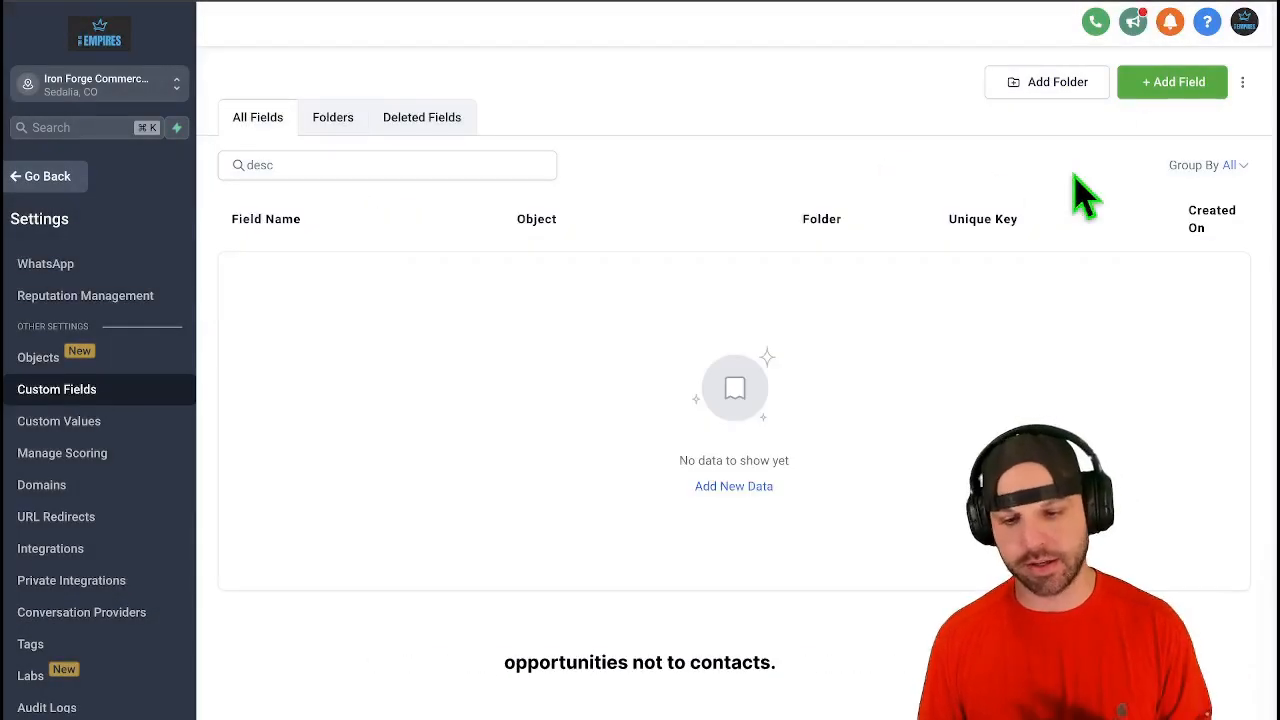
# Start a new custom field of the Multi Line type.
pyautogui.click(1166, 86)
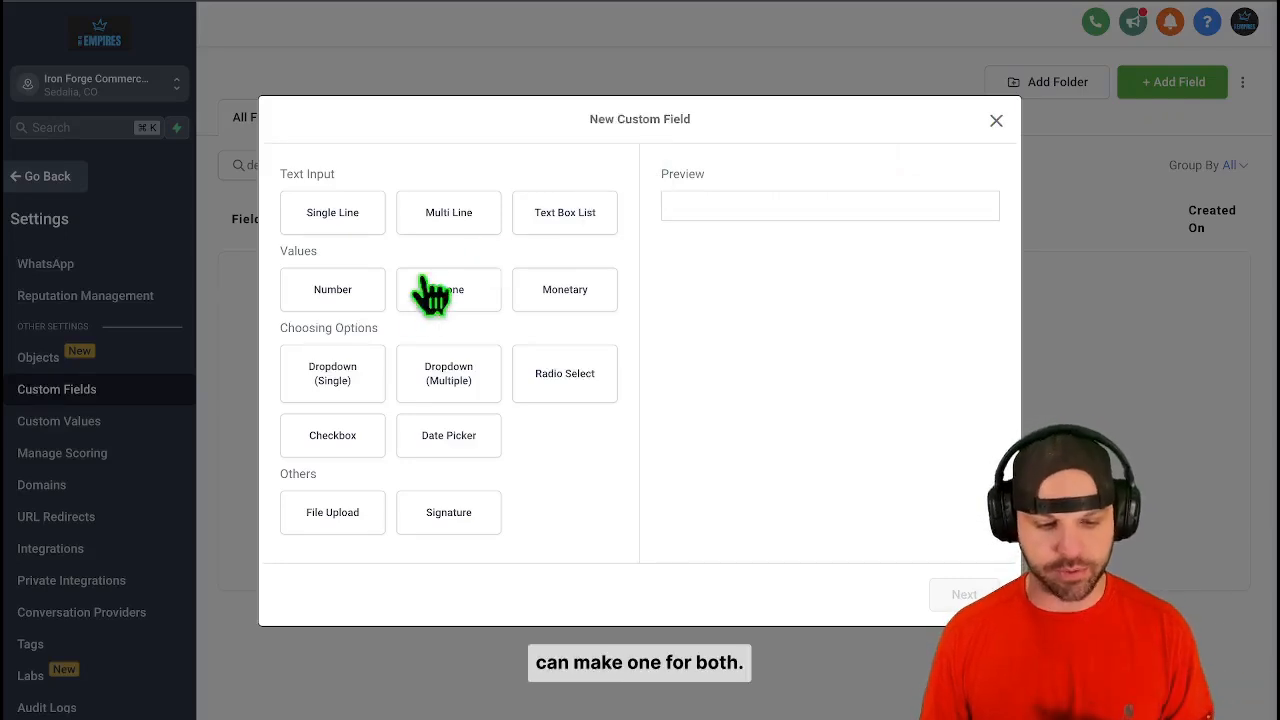
pyautogui.click(345, 225)
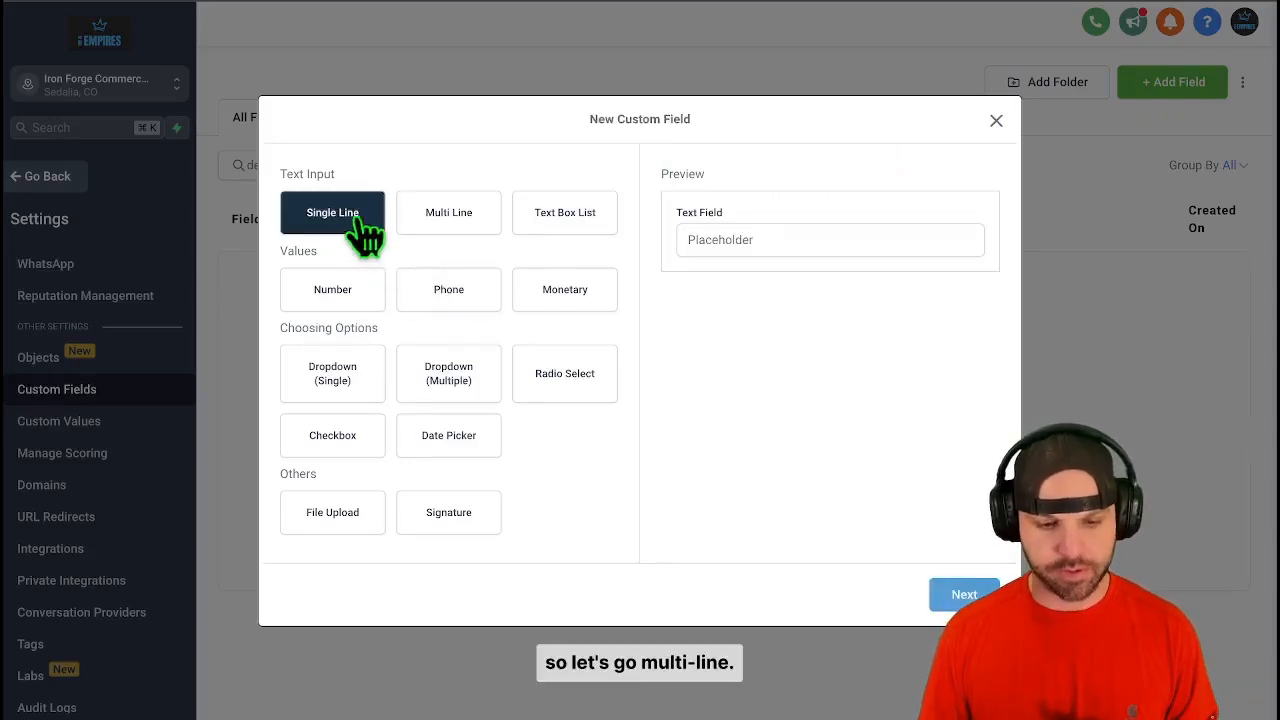
pyautogui.click(451, 226)
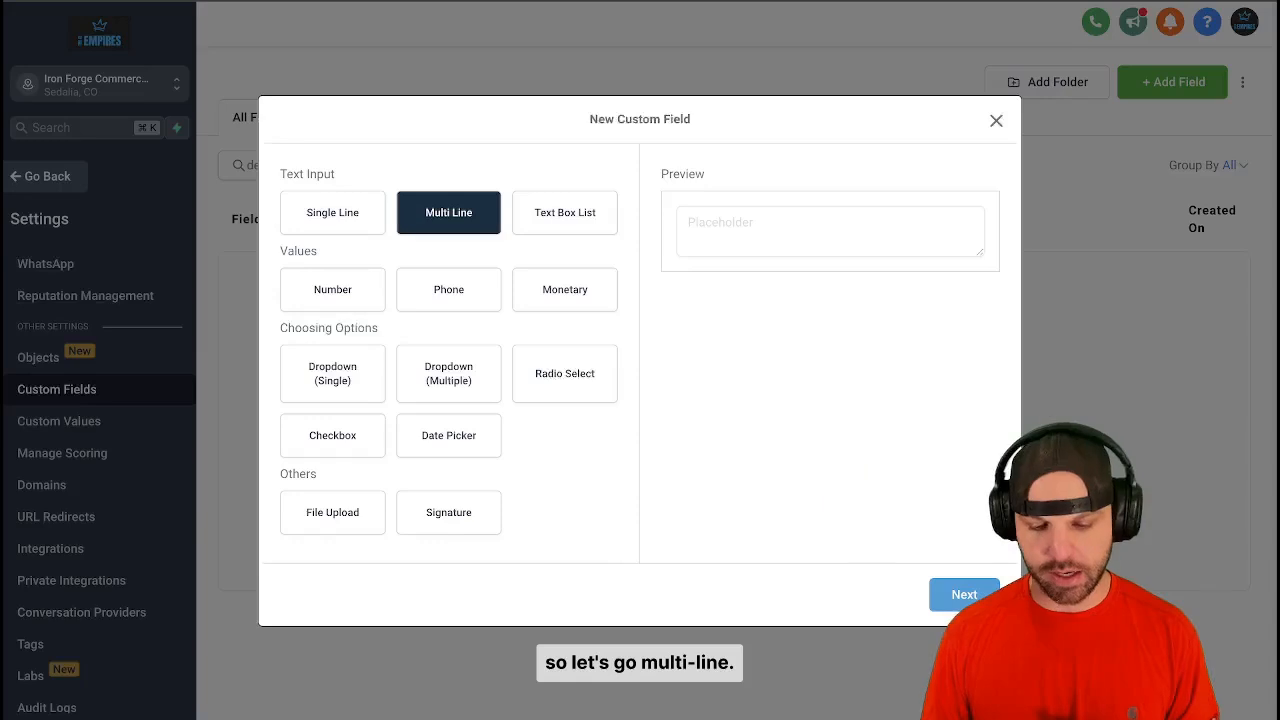
pyautogui.click(958, 594)
# Name the new field "Description Of The Issue:" in title case.
pyautogui.click(503, 315)
pyautogui.write('Description of the')
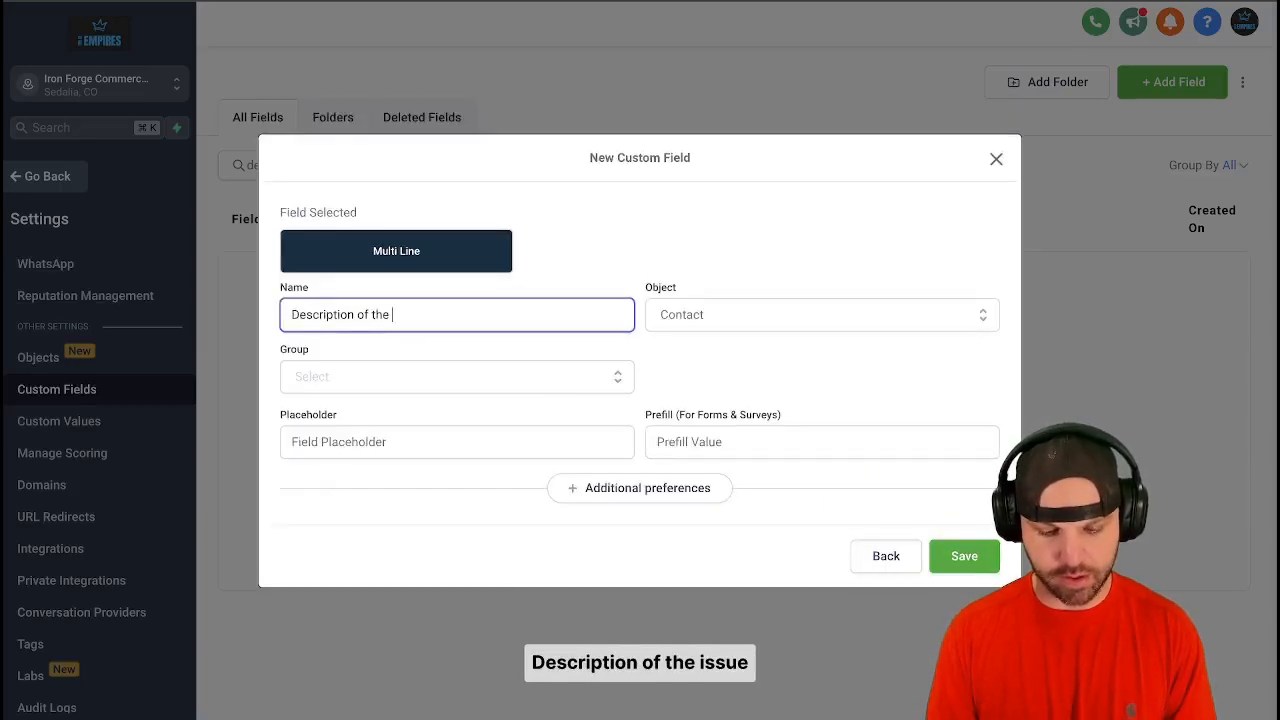
pyautogui.write(':')
pyautogui.press('Left')
pyautogui.press('Left')
pyautogui.press('Left')
pyautogui.press('Left')
pyautogui.press('BackSpace')
pyautogui.press('BackSpace')
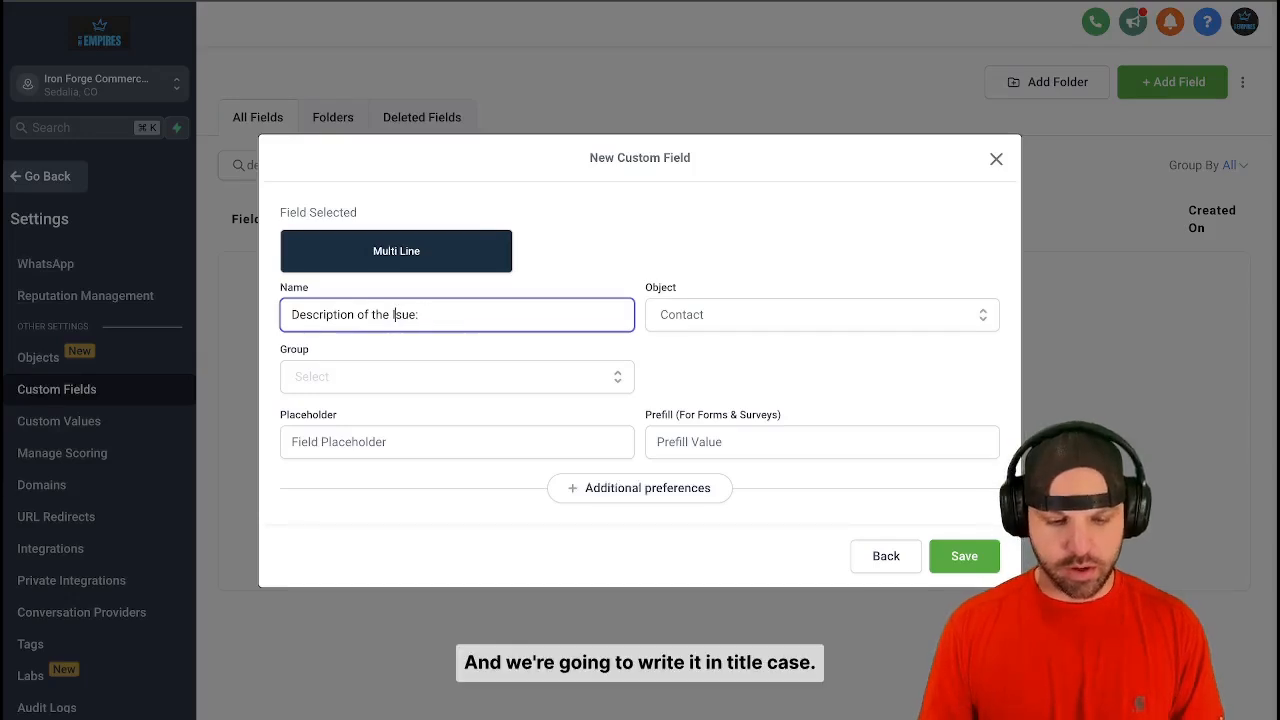
pyautogui.click(376, 314)
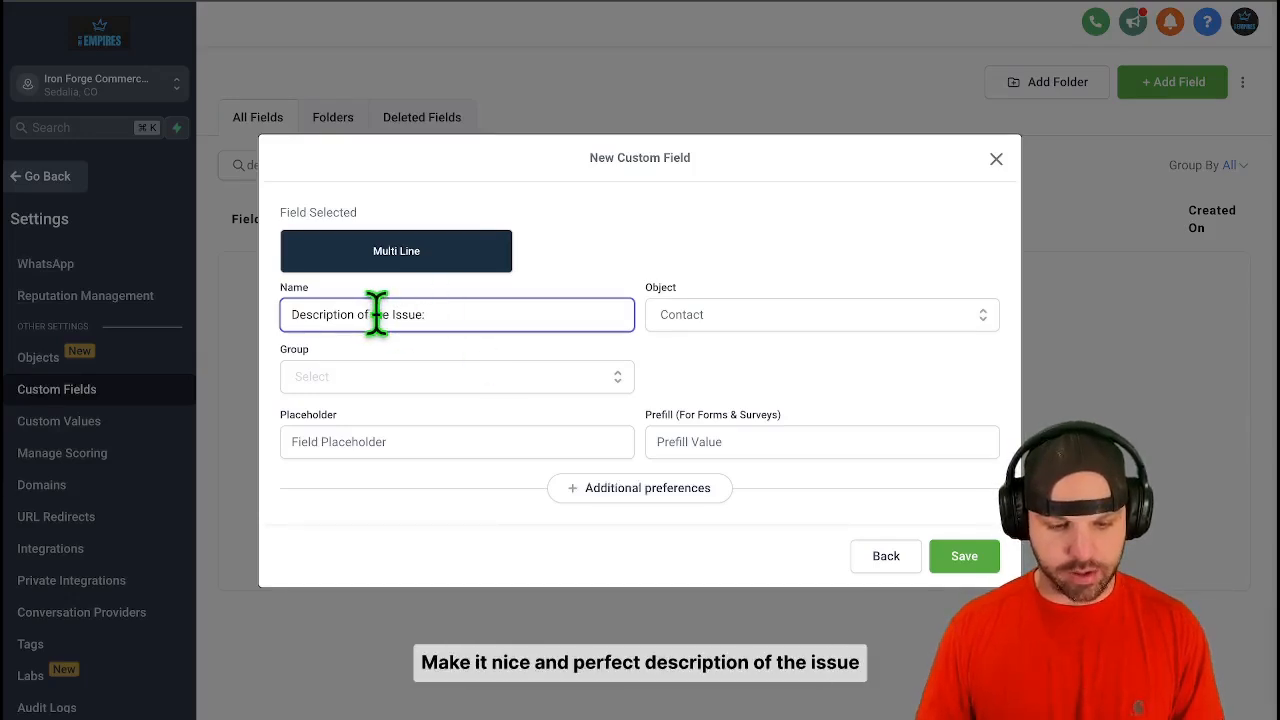
pyautogui.press('BackSpace')
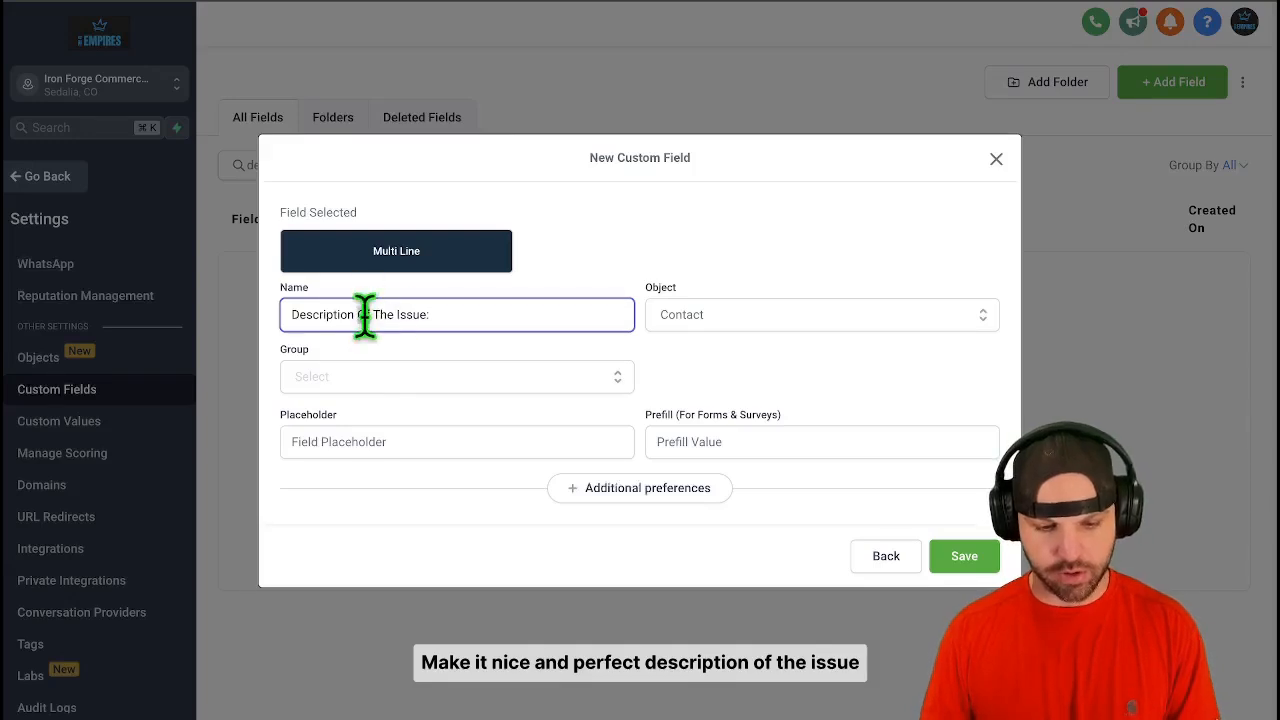
# Assign the field to the Opportunity object and Opportunity Details group, reuse its name as the placeholder, and save it.
pyautogui.tripleClick(364, 316)
pyautogui.hotkey('ctrl', 'c')
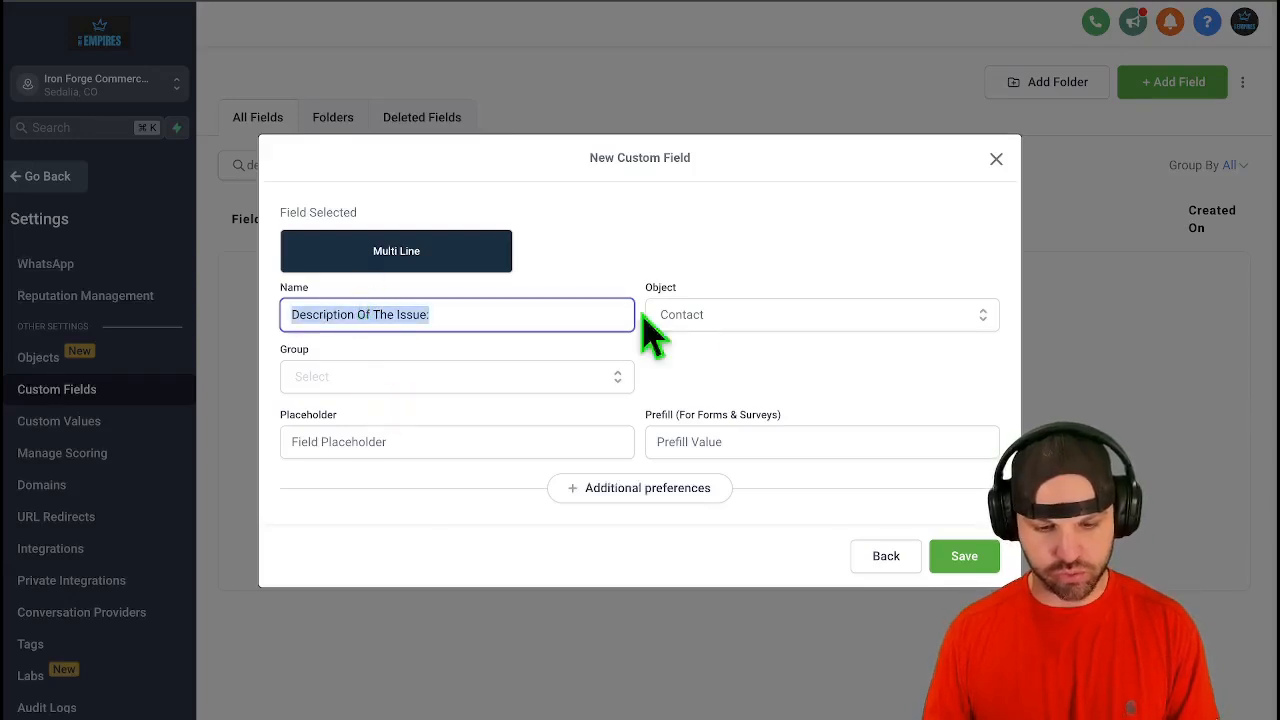
pyautogui.click(695, 320)
pyautogui.click(715, 395)
pyautogui.click(526, 390)
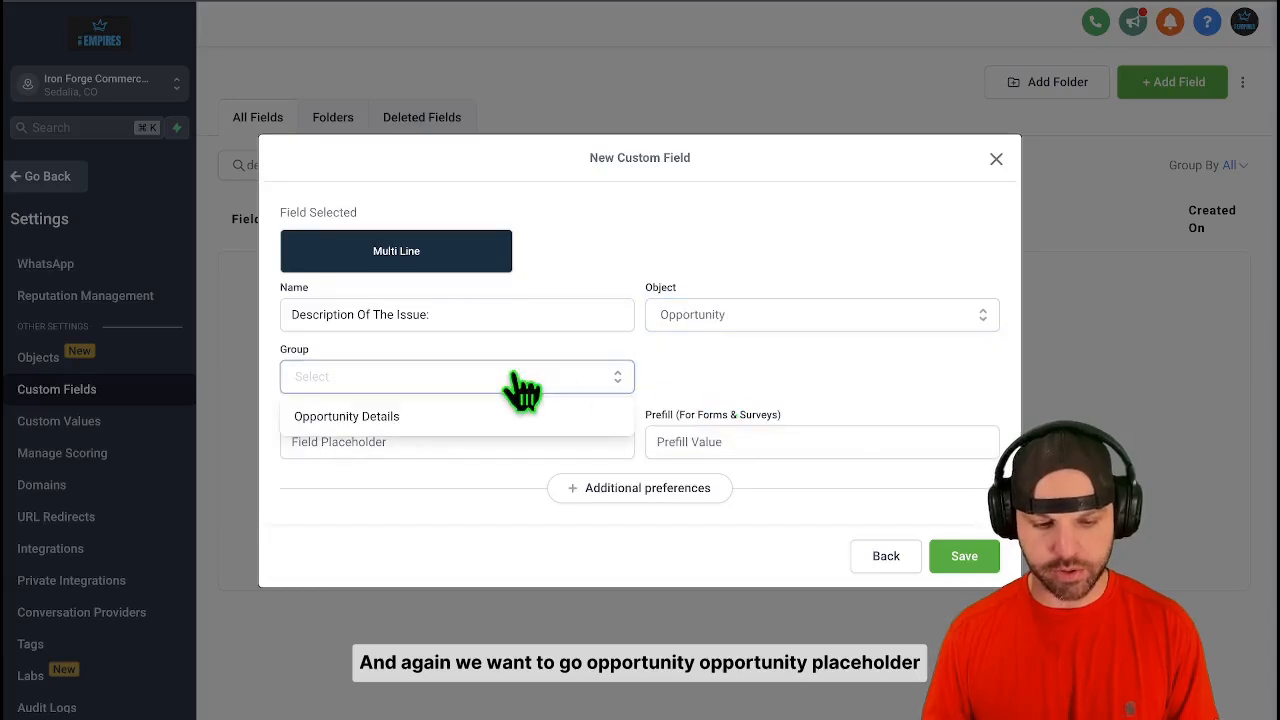
pyautogui.click(486, 424)
pyautogui.click(525, 435)
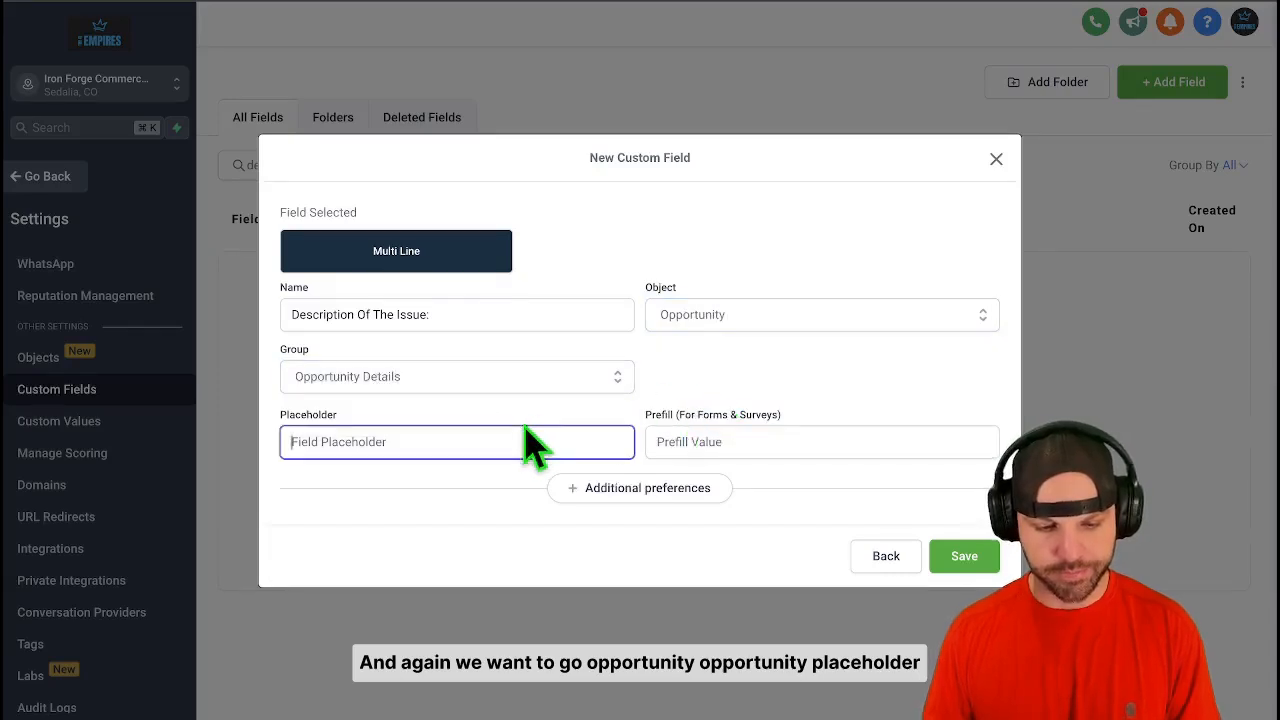
pyautogui.hotkey('ctrl', 'v')
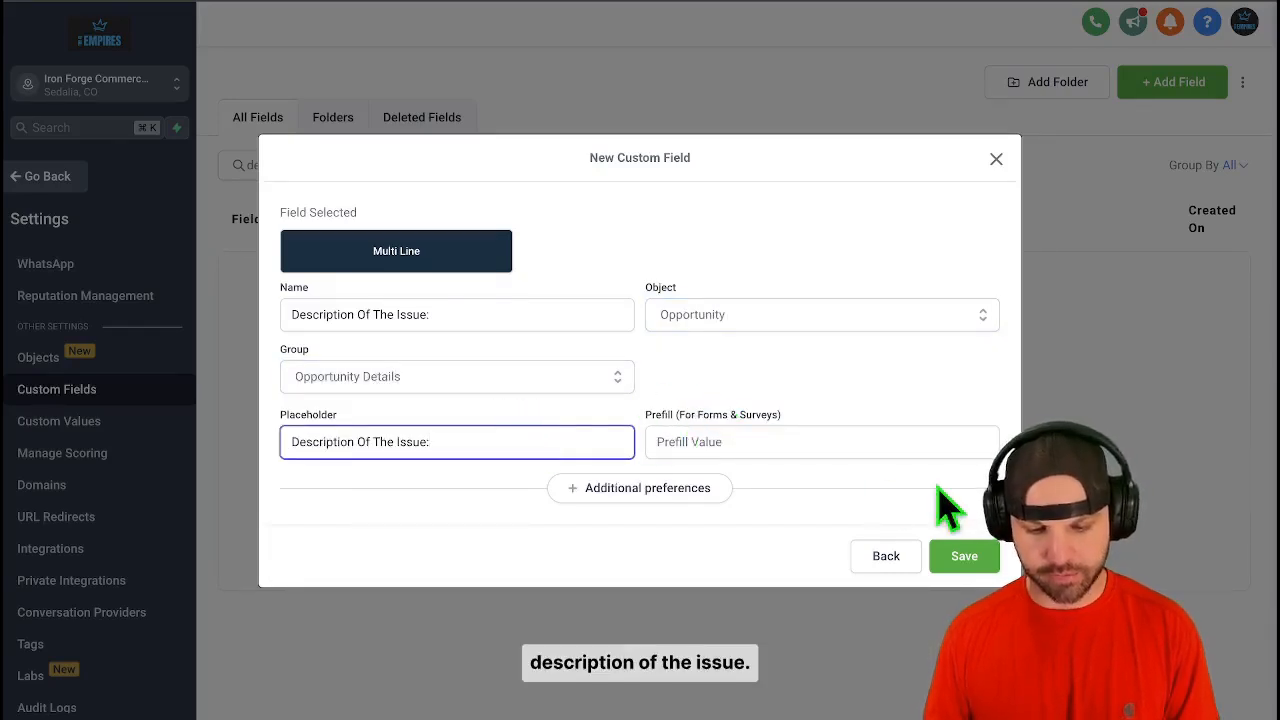
pyautogui.click(970, 558)
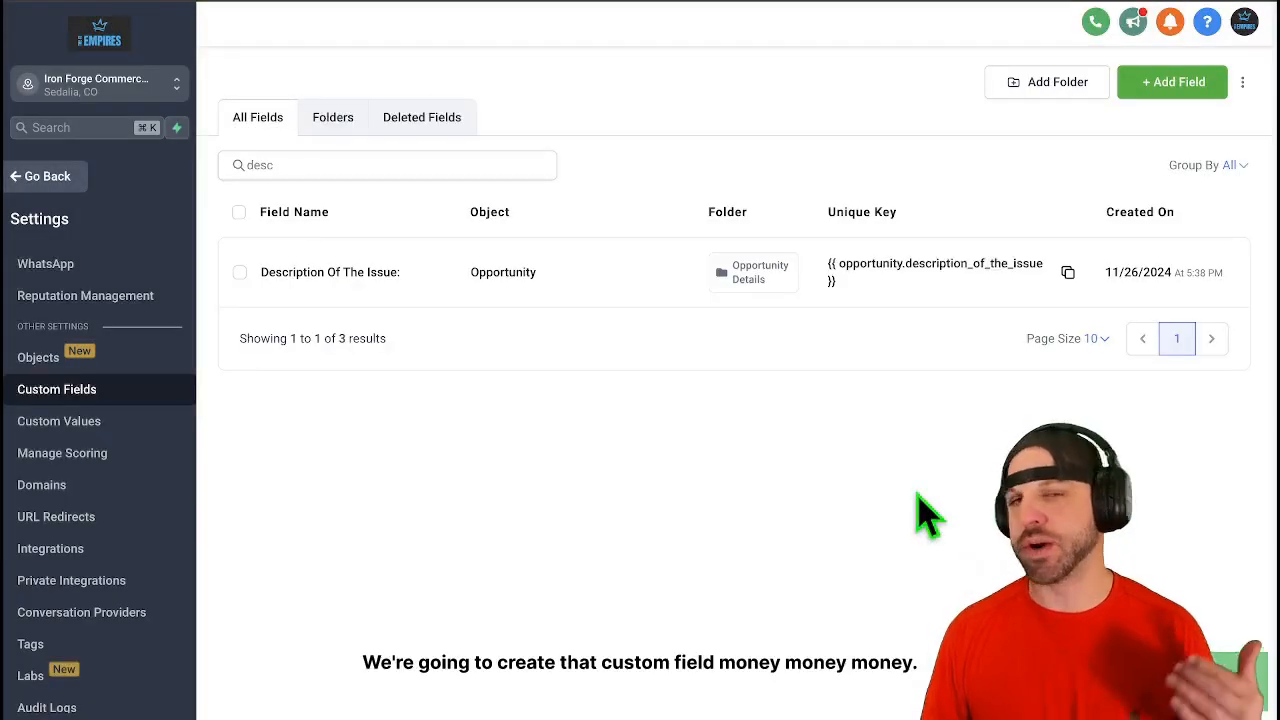
# Copy the unique key of the Opportunity description field and search the custom values for "descri".
pyautogui.click(1068, 272)
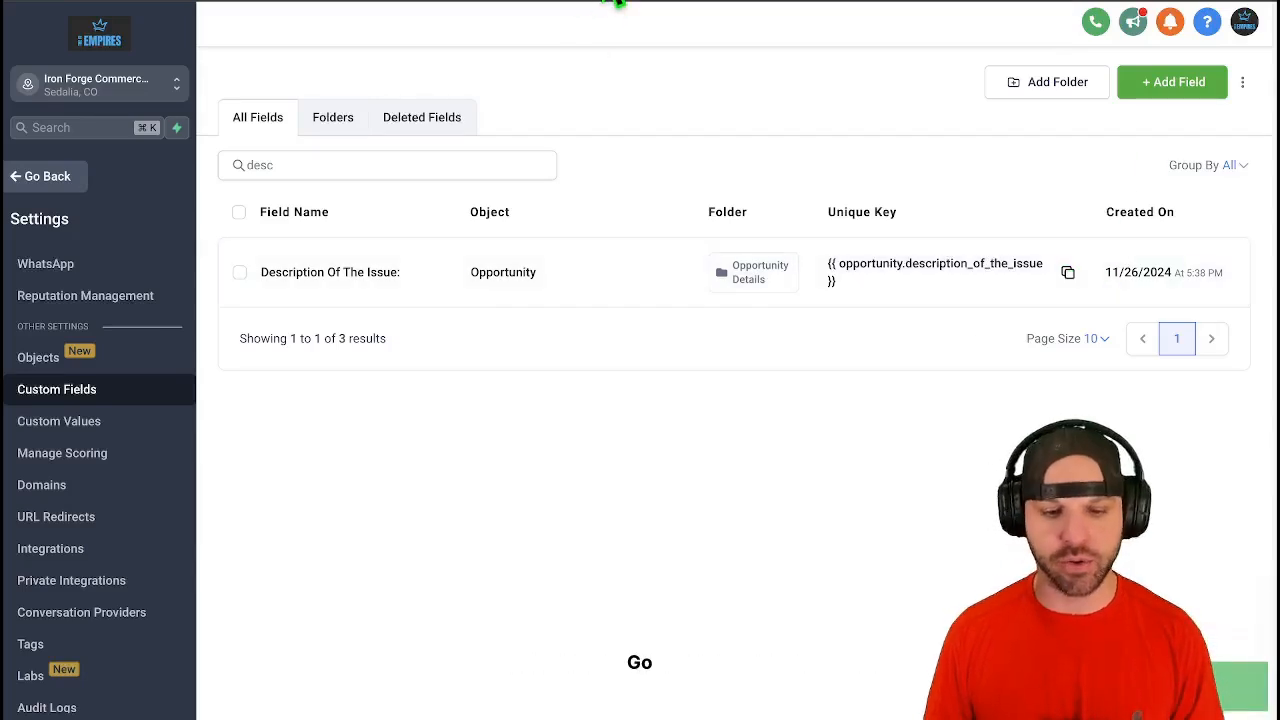
pyautogui.click(620, 0)
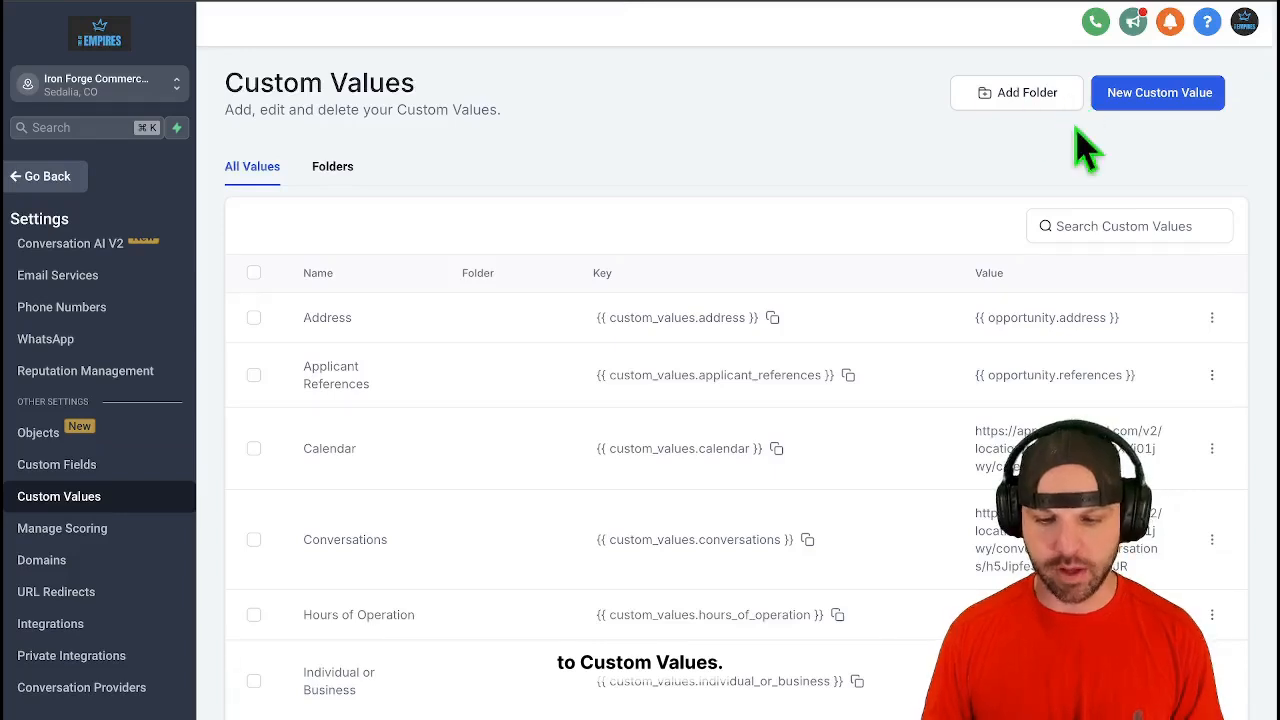
pyautogui.click(1072, 215)
pyautogui.write('desc')
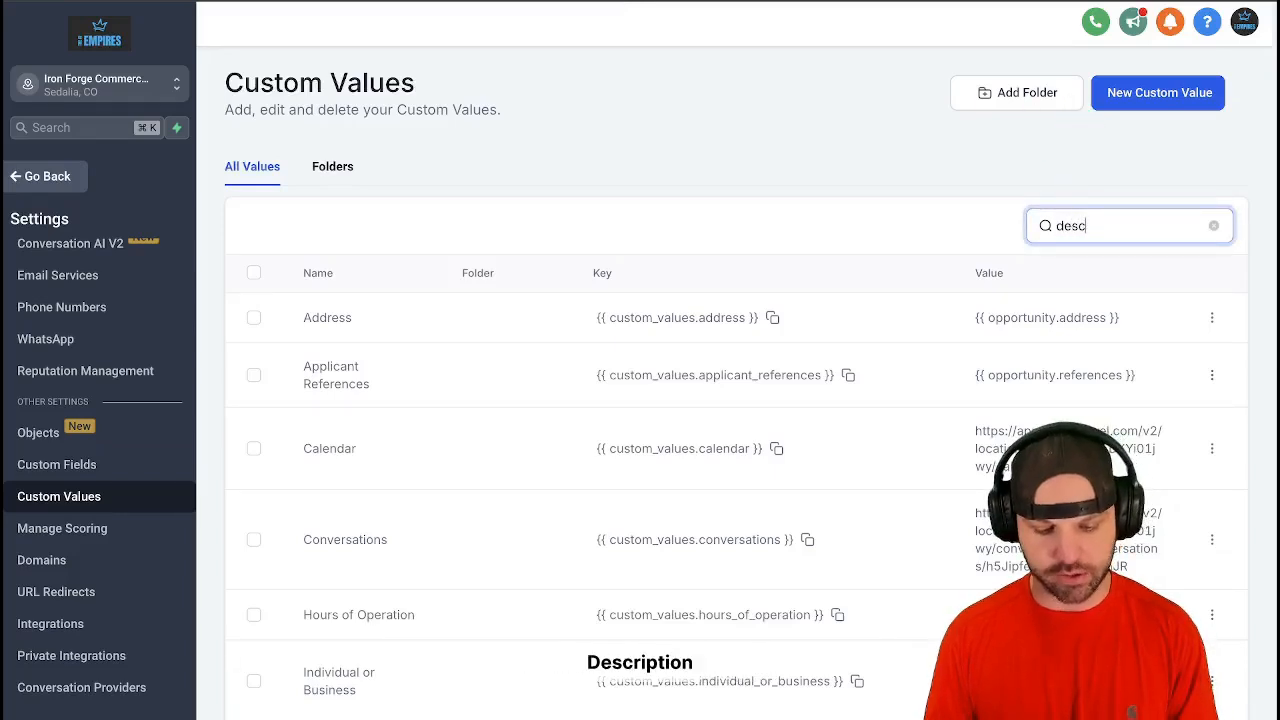
pyautogui.write('ritp')
pyautogui.press('BackSpace')
pyautogui.press('BackSpace')
pyautogui.press('BackSpace')
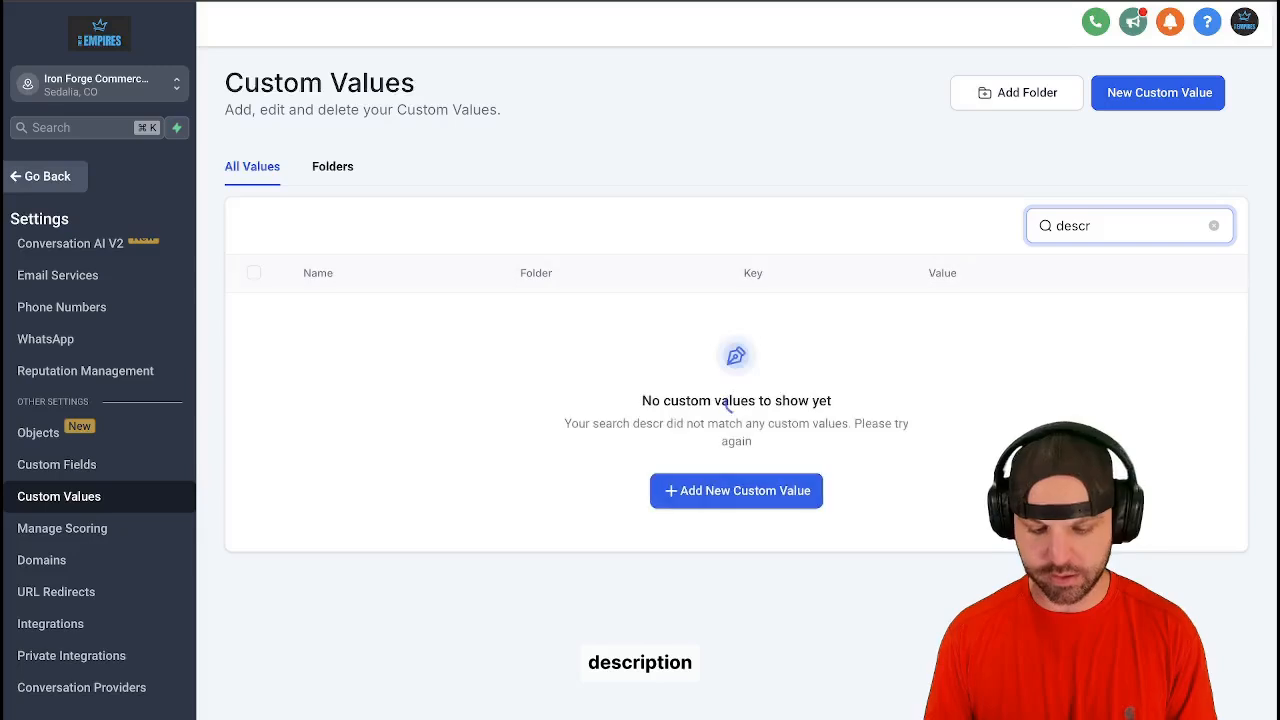
pyautogui.write('i')
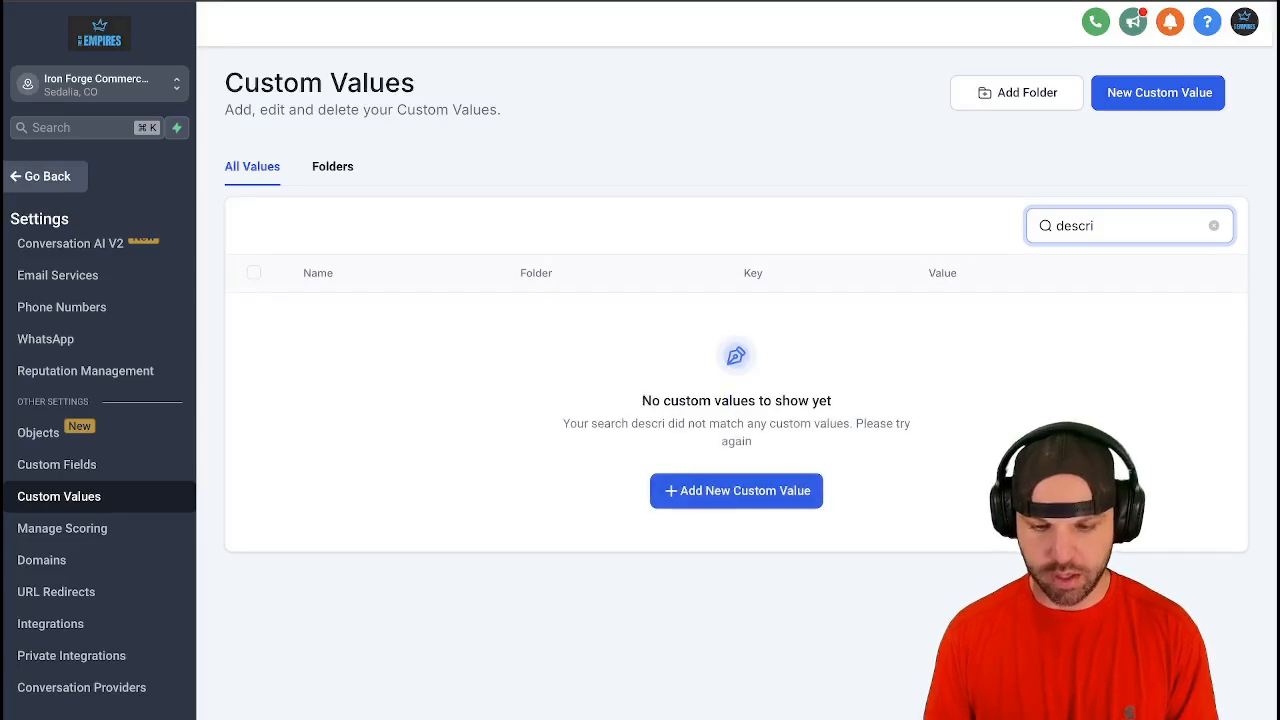
# Create a custom value named "Description of the Issue" with the value {{ opportunity.description_of_the_issue }}.
pyautogui.click(715, 492)
pyautogui.click(582, 312)
pyautogui.write('Description of the I')
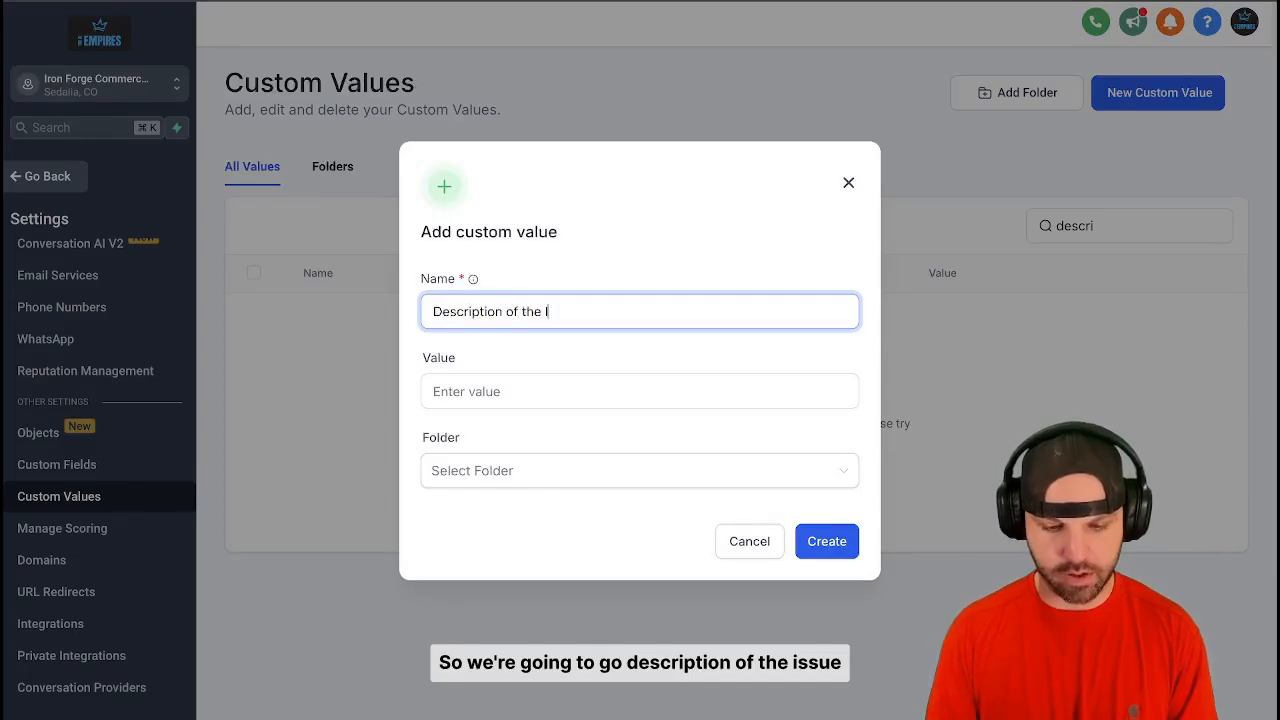
pyautogui.click(535, 391)
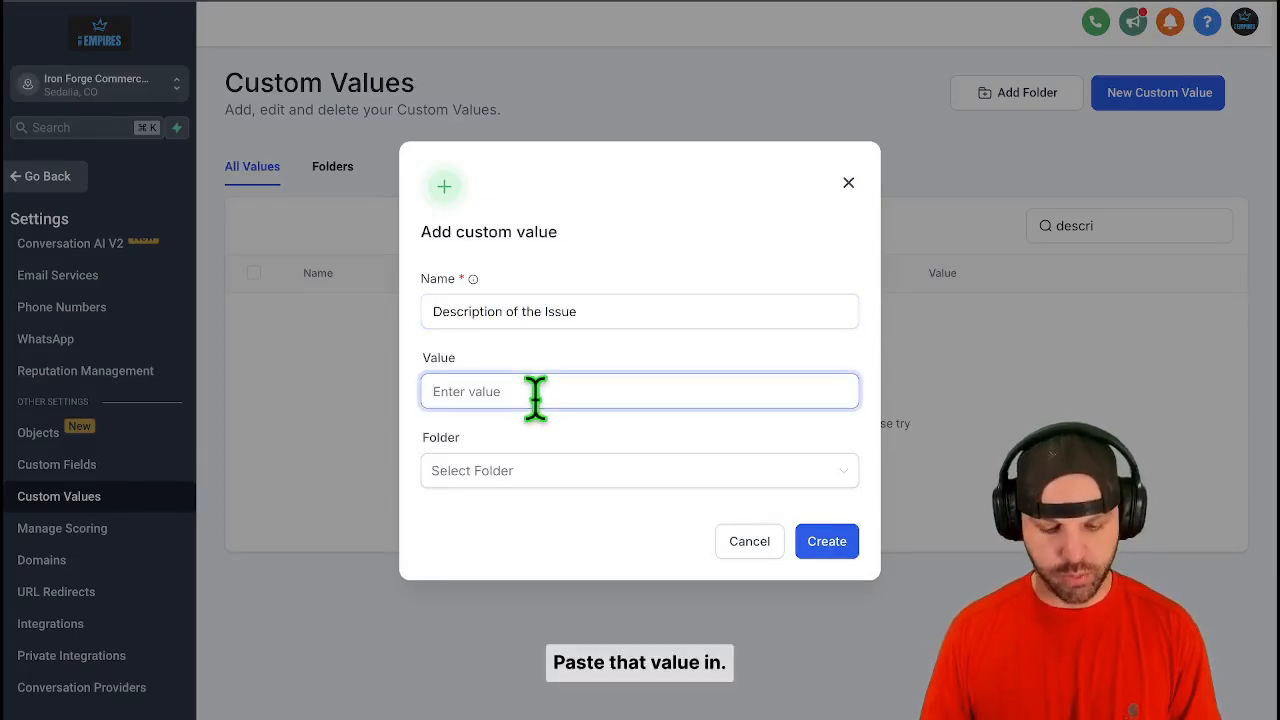
pyautogui.press('super+v')
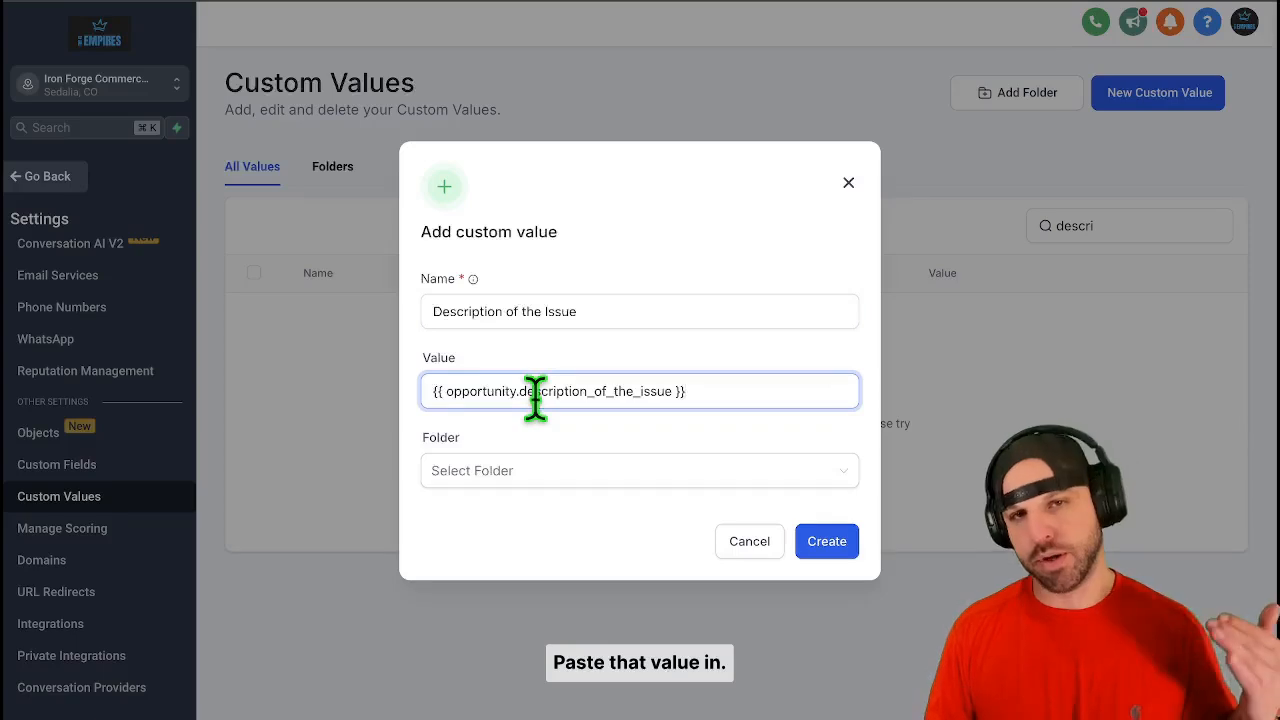
pyautogui.click(833, 545)
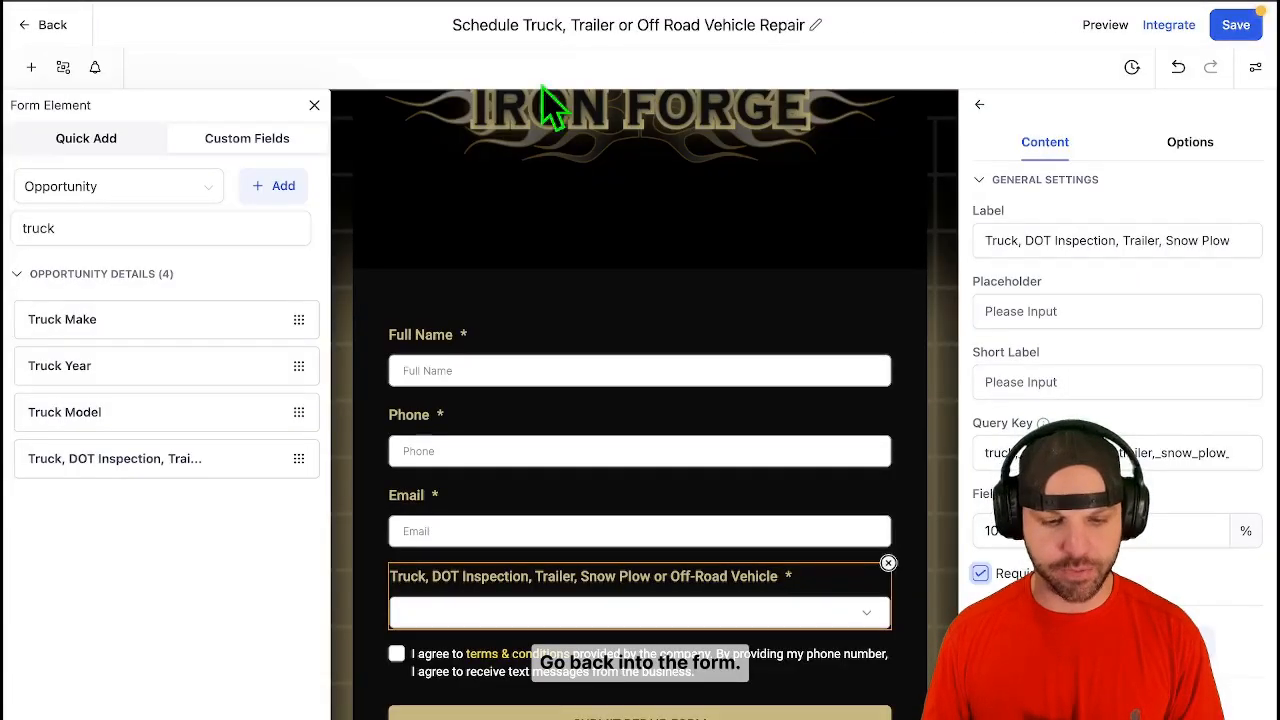
# Return to the Schedule Truck, Trailer or Off Road Vehicle Repair form, save it and reload the form builder.
pyautogui.click(1240, 25)
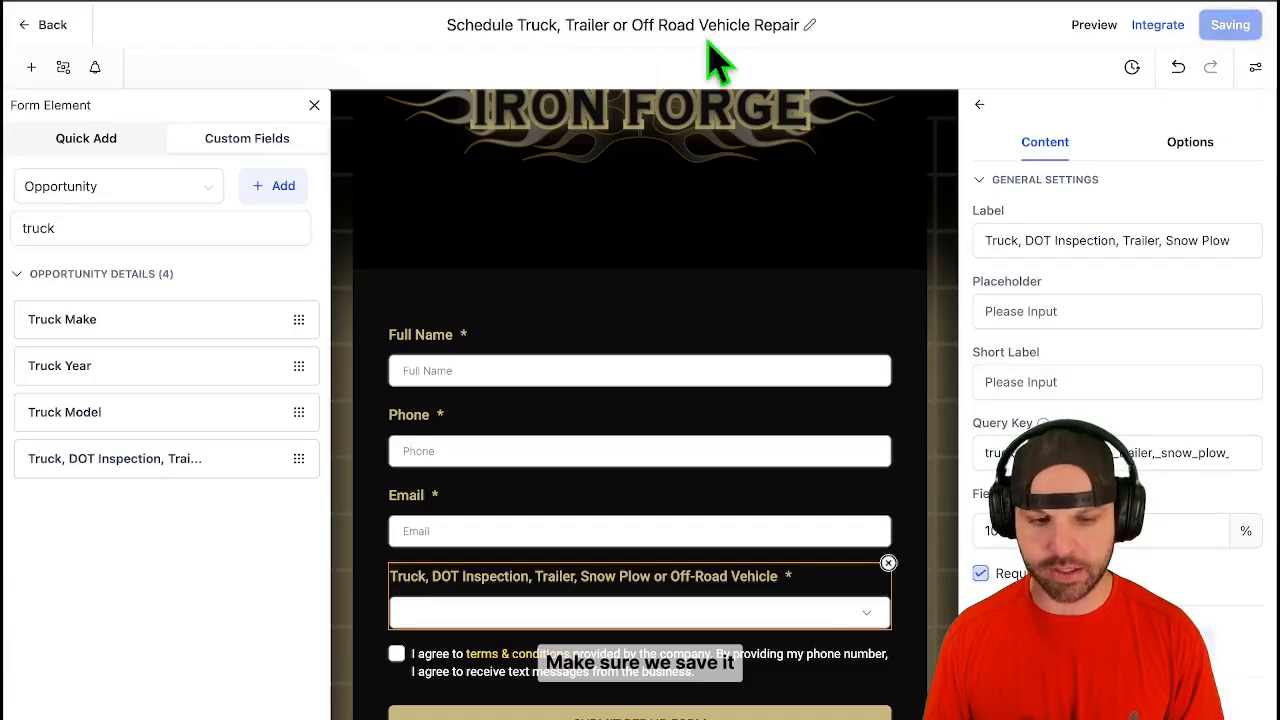
pyautogui.click(89, 1)
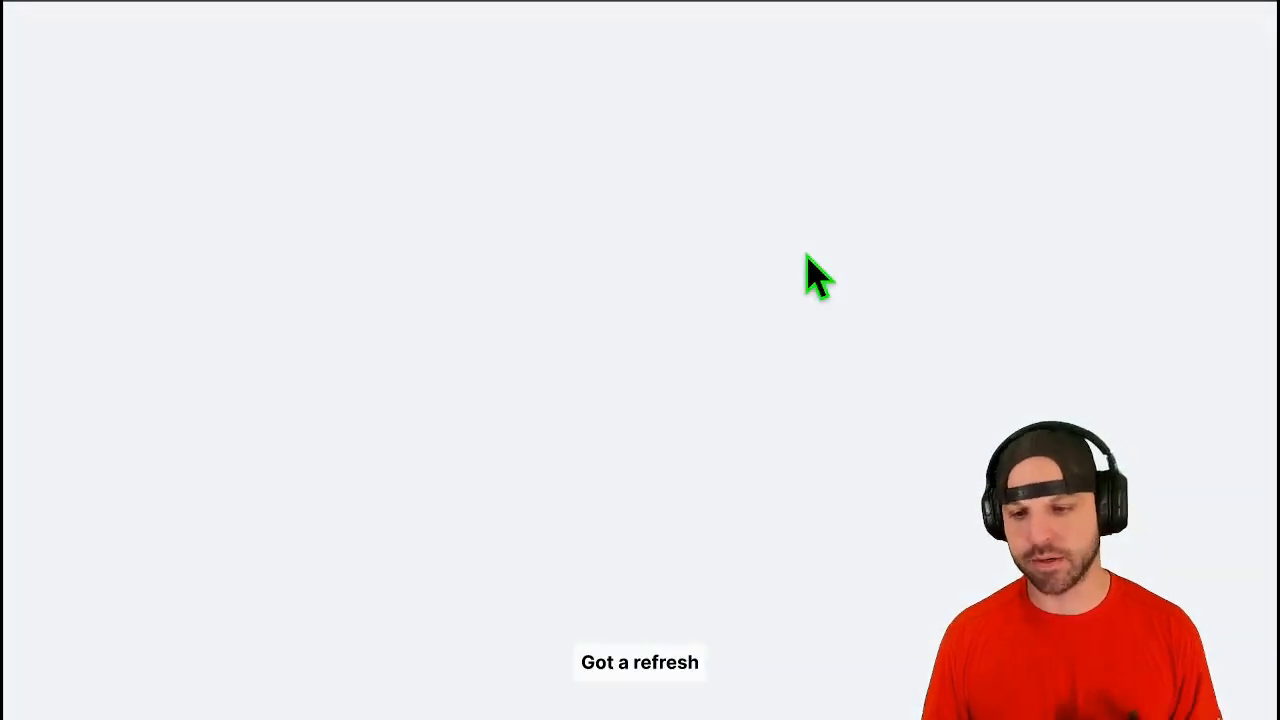
pyautogui.scroll(-3, 763, 368)
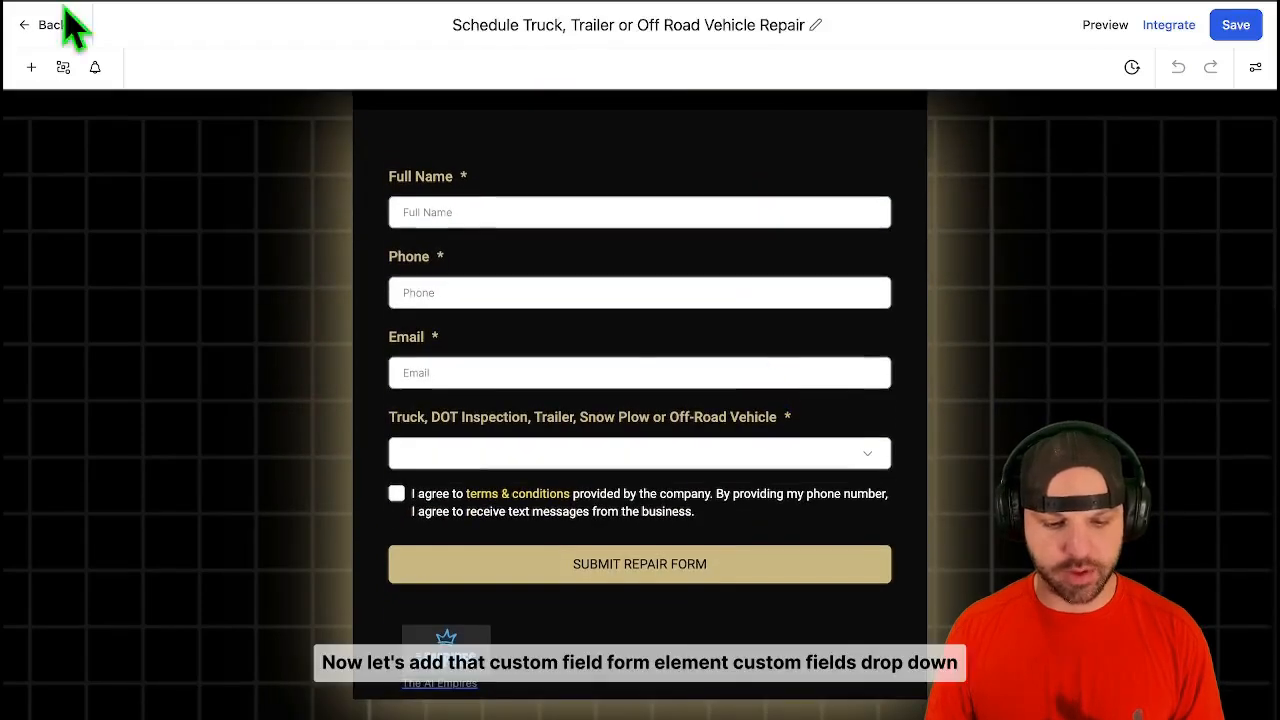
# Show the Opportunity custom fields in the form element list and search them for "des".
pyautogui.click(31, 68)
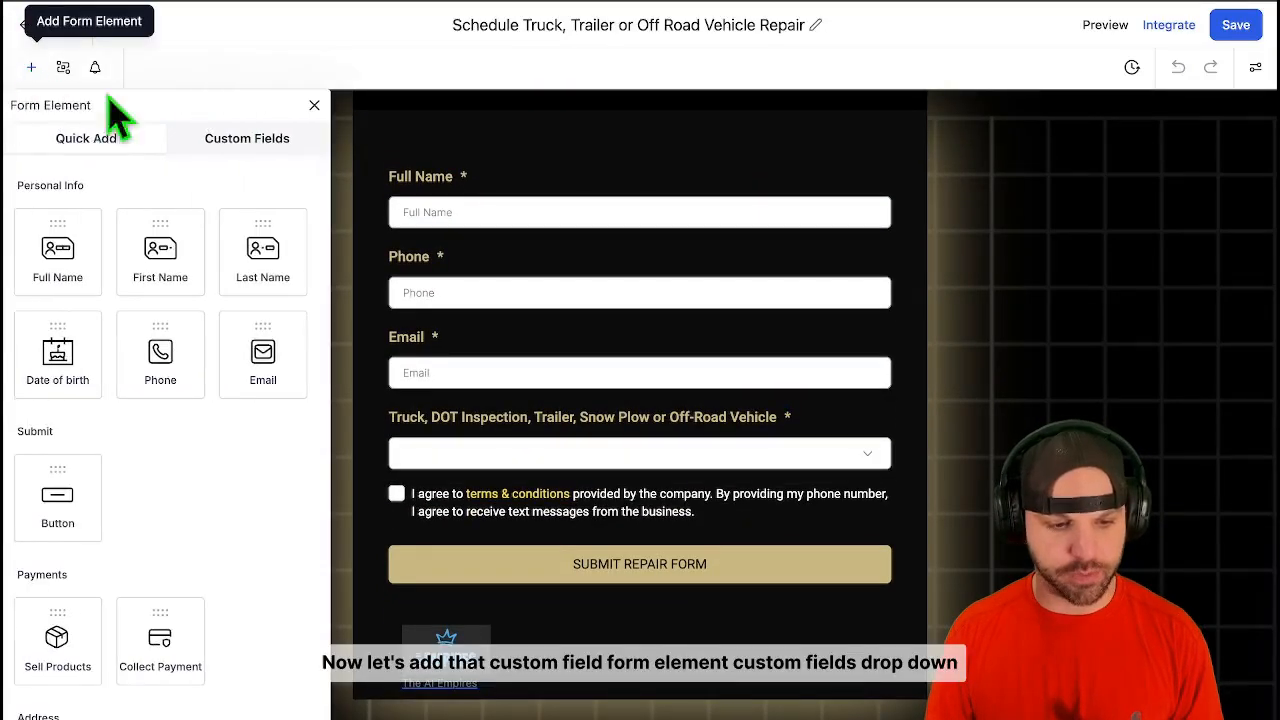
pyautogui.click(236, 150)
pyautogui.click(122, 192)
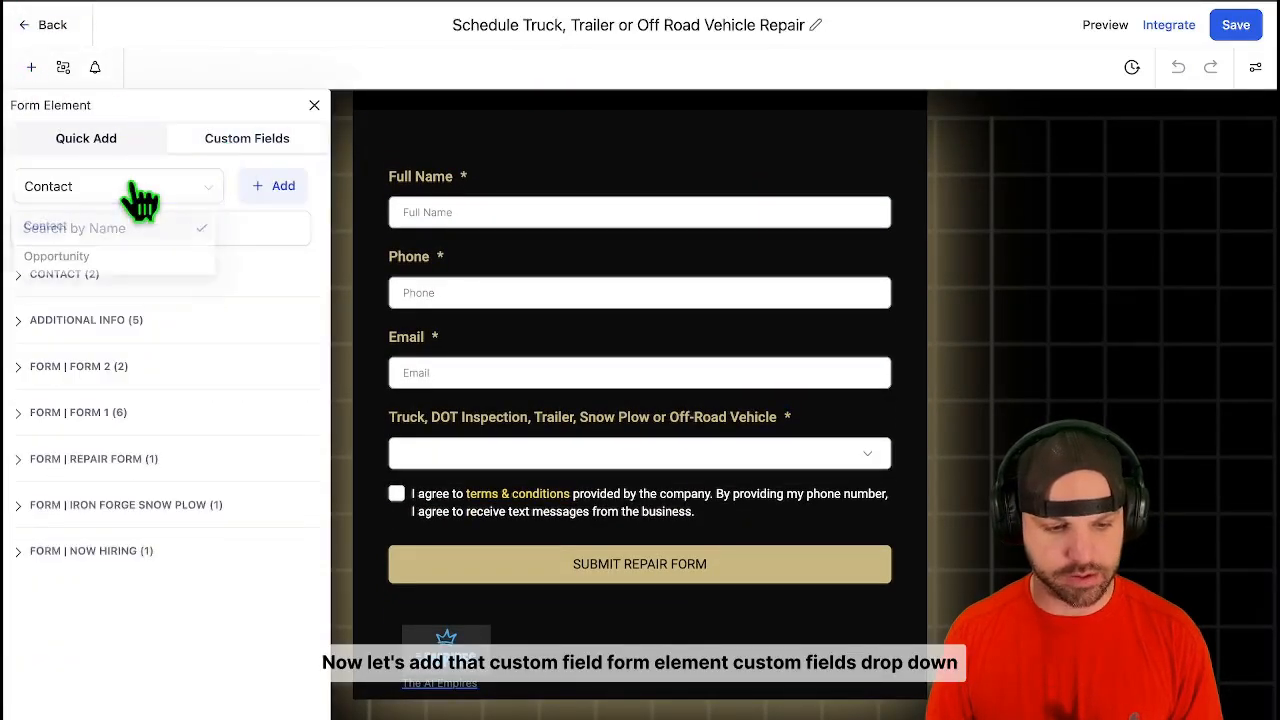
pyautogui.click(116, 257)
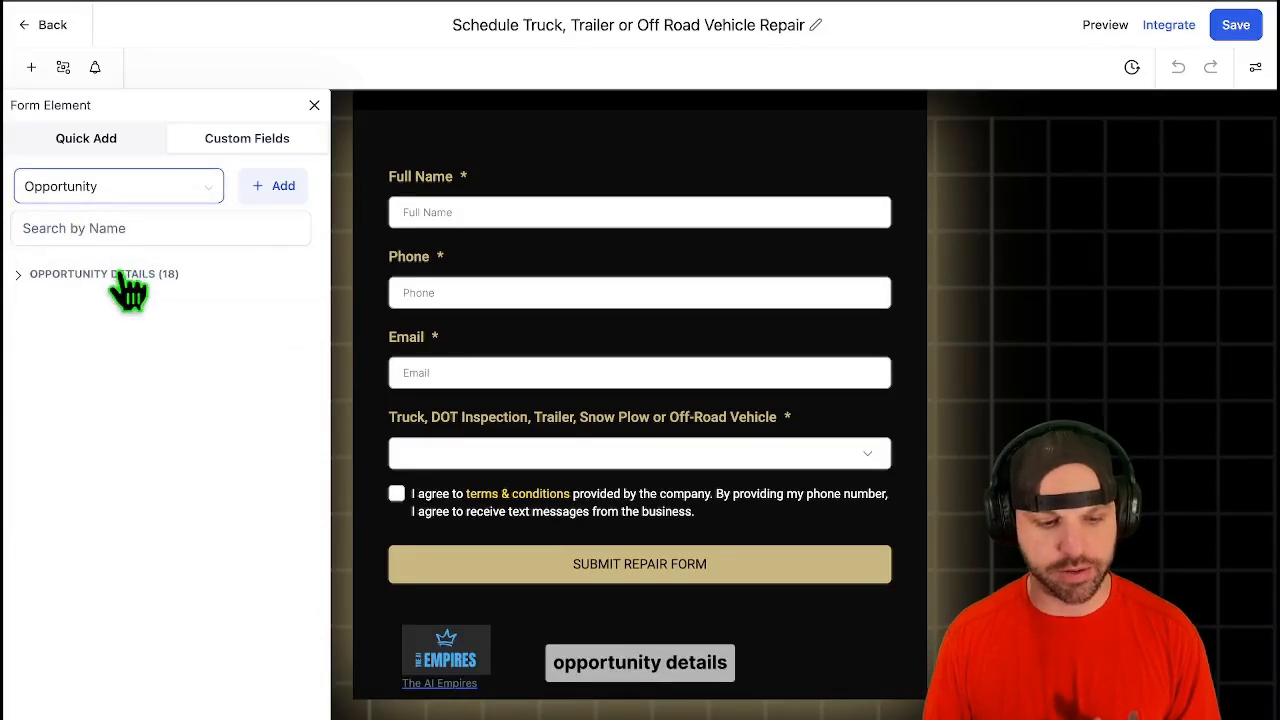
pyautogui.click(118, 274)
pyautogui.scroll(-1, 168, 400)
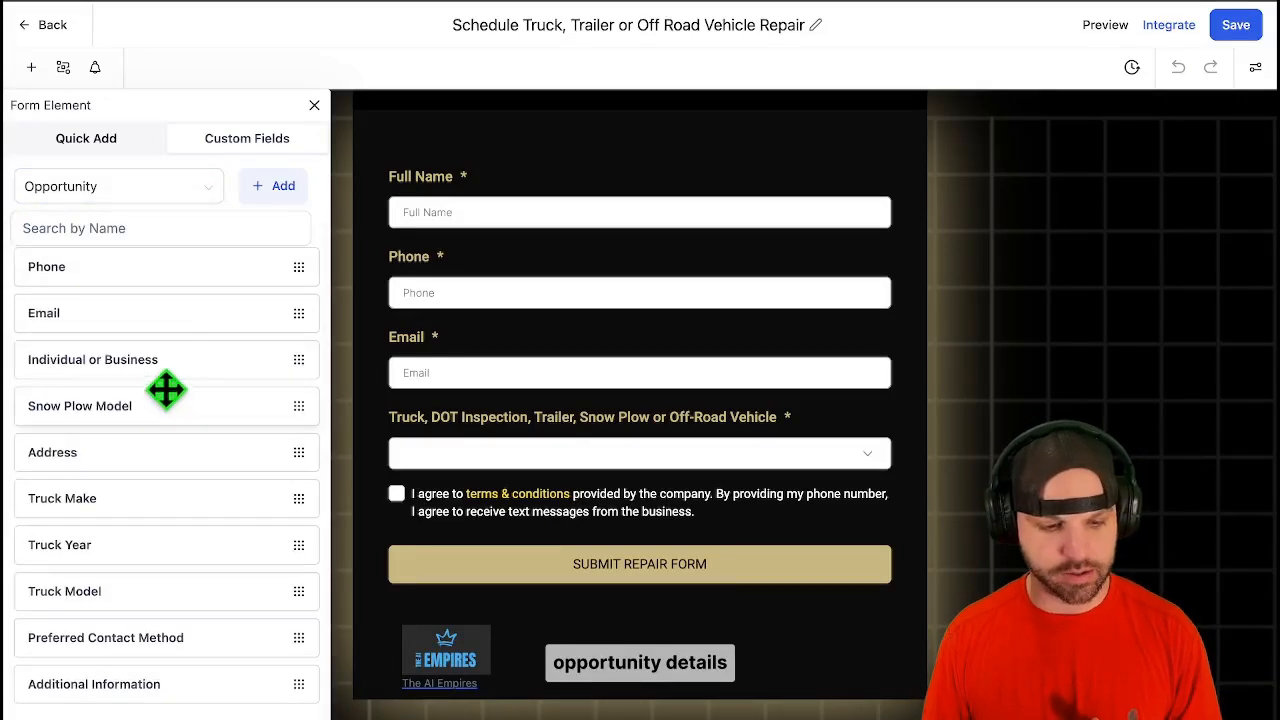
pyautogui.scroll(1, 168, 313)
pyautogui.scroll(-1, 172, 500)
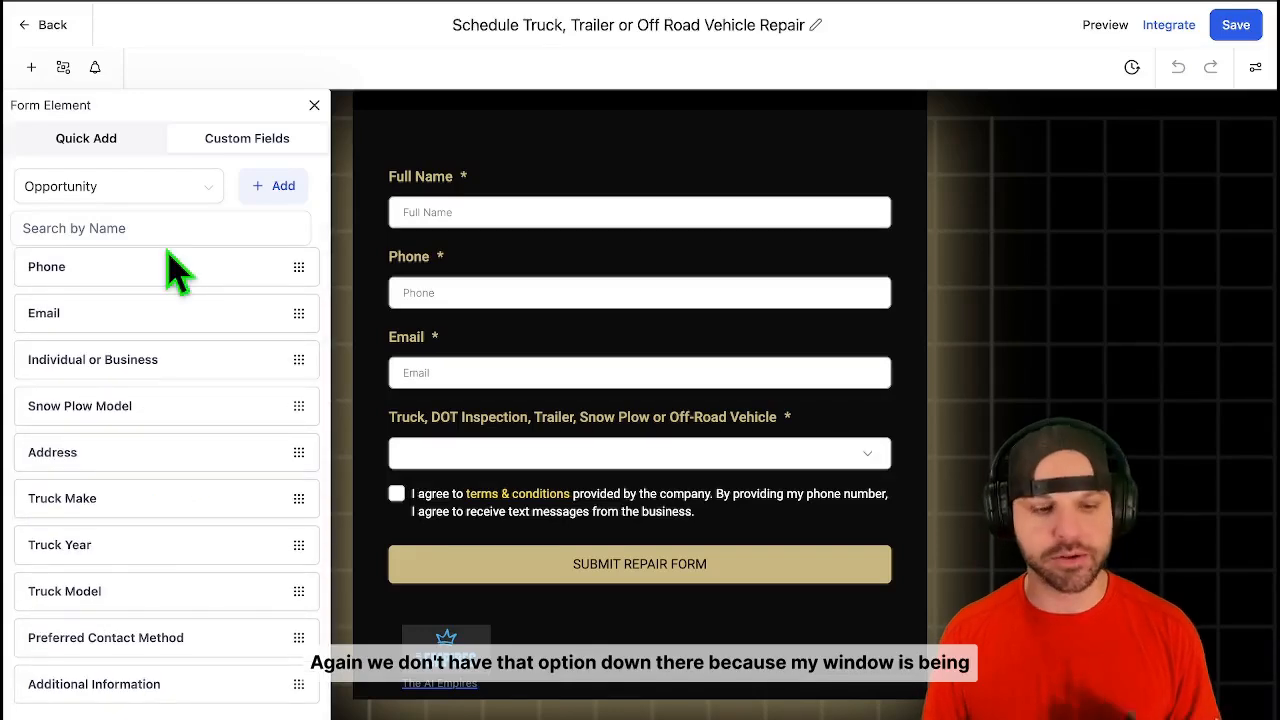
pyautogui.click(136, 228)
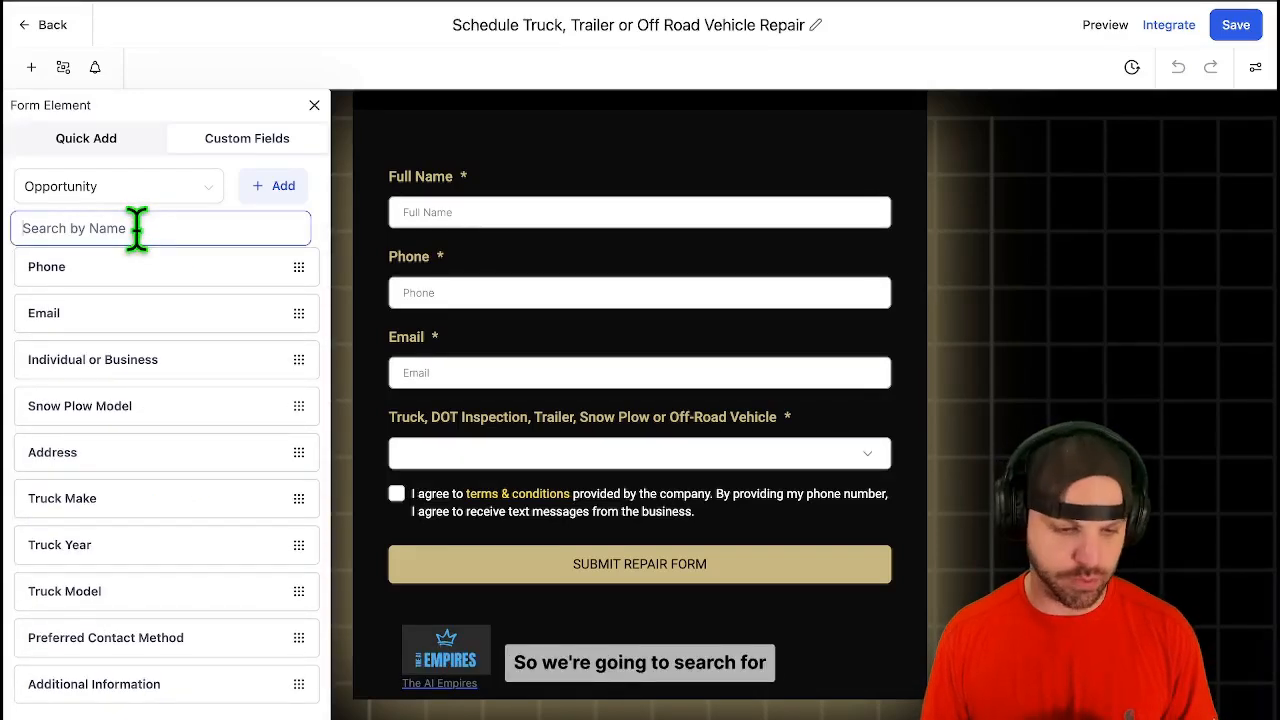
pyautogui.write('des')
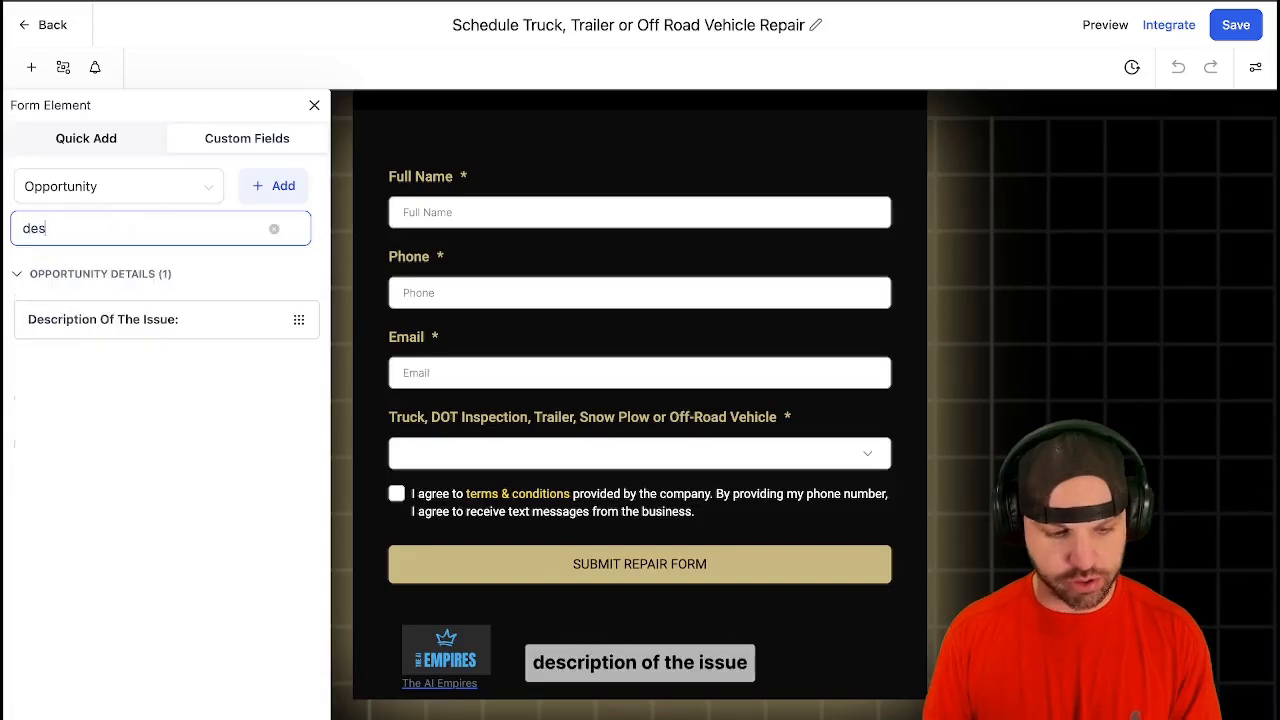
# Add the Description Of The Issue field below the vehicle dropdown, make it required and save the form.
pyautogui.moveTo(157, 320); pyautogui.dragTo(494, 510)
pyautogui.click(858, 545)
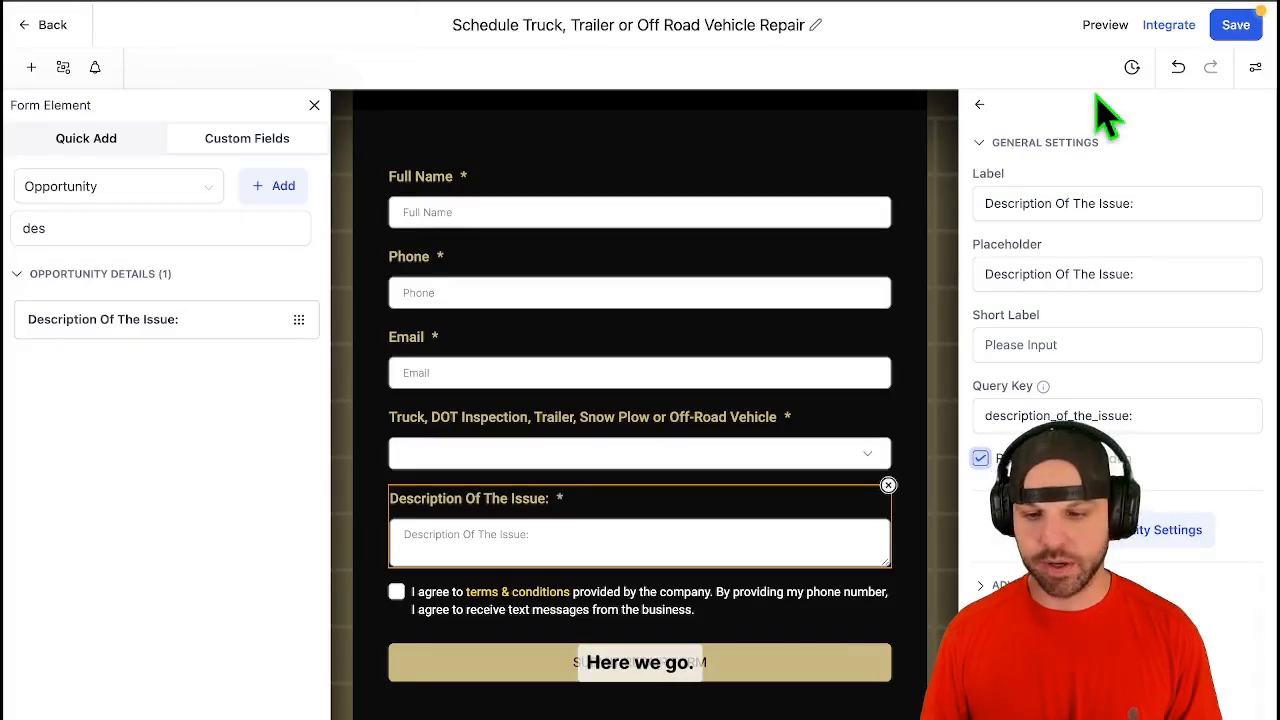
pyautogui.click(1236, 25)
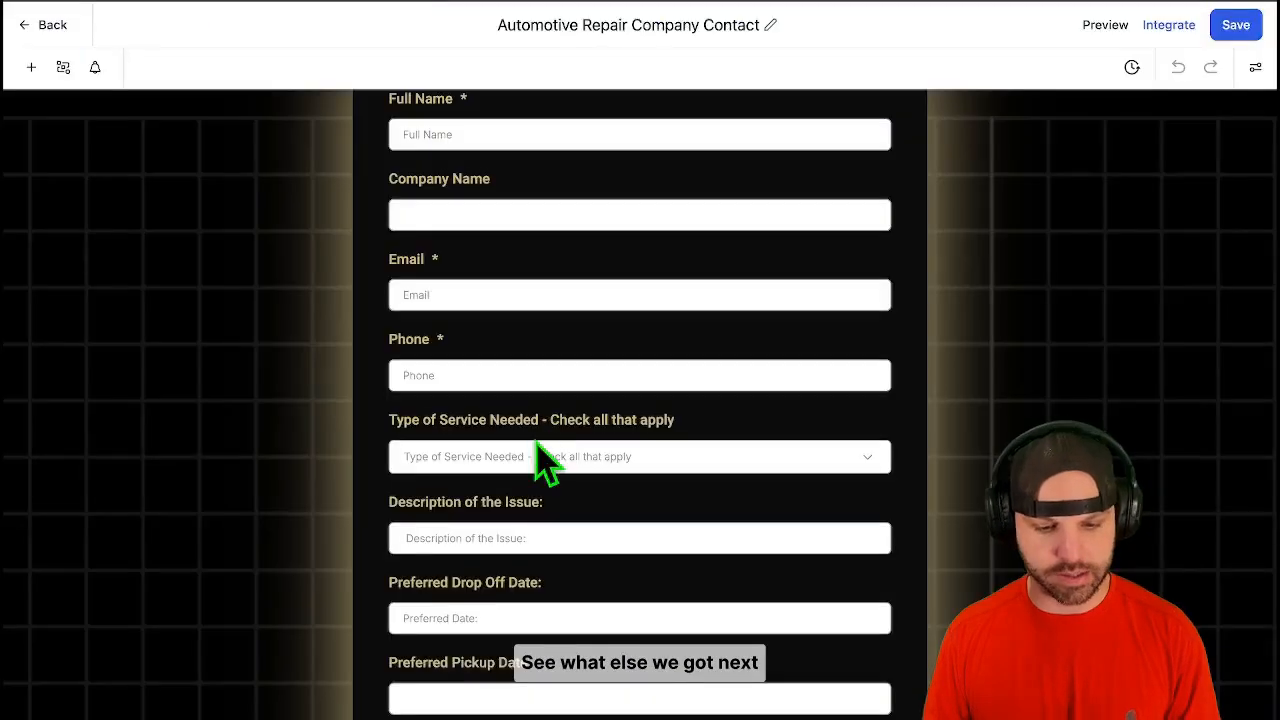
# Review the remaining fields of the Automotive Repair Company Contact form and search the custom fields for "drop off date".
pyautogui.scroll(-5, 547, 462)
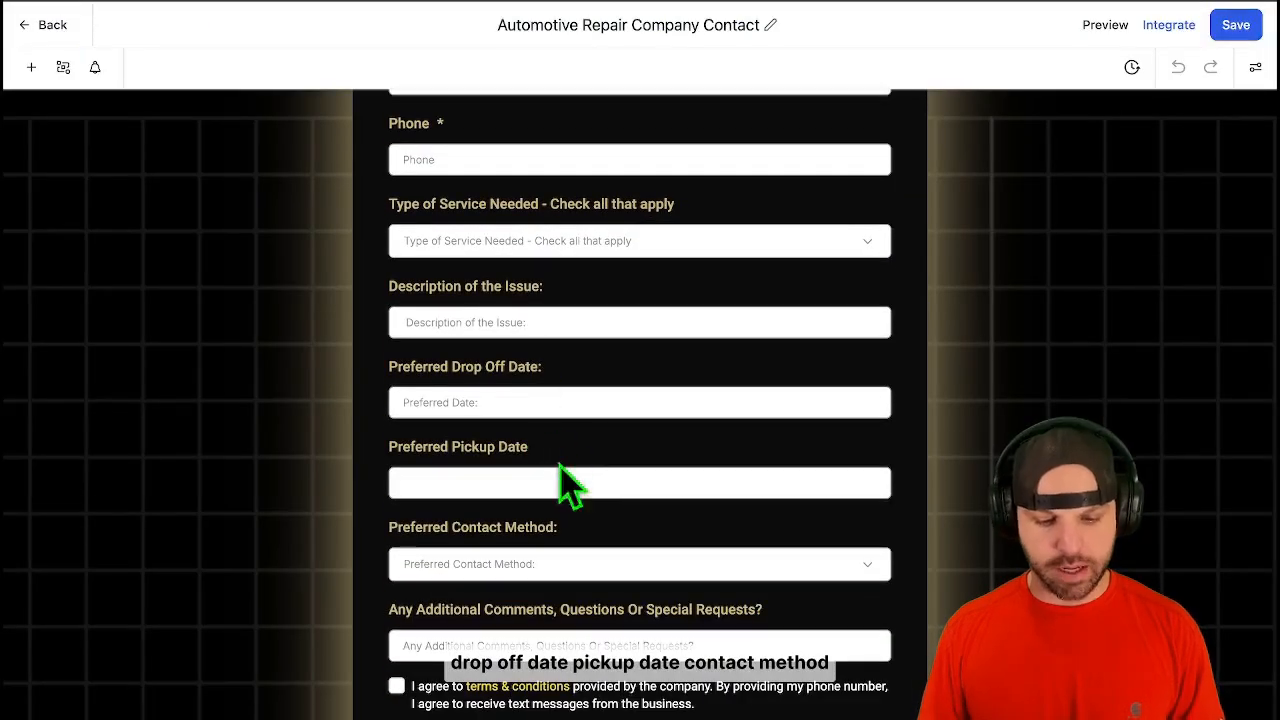
pyautogui.scroll(-2, 562, 480)
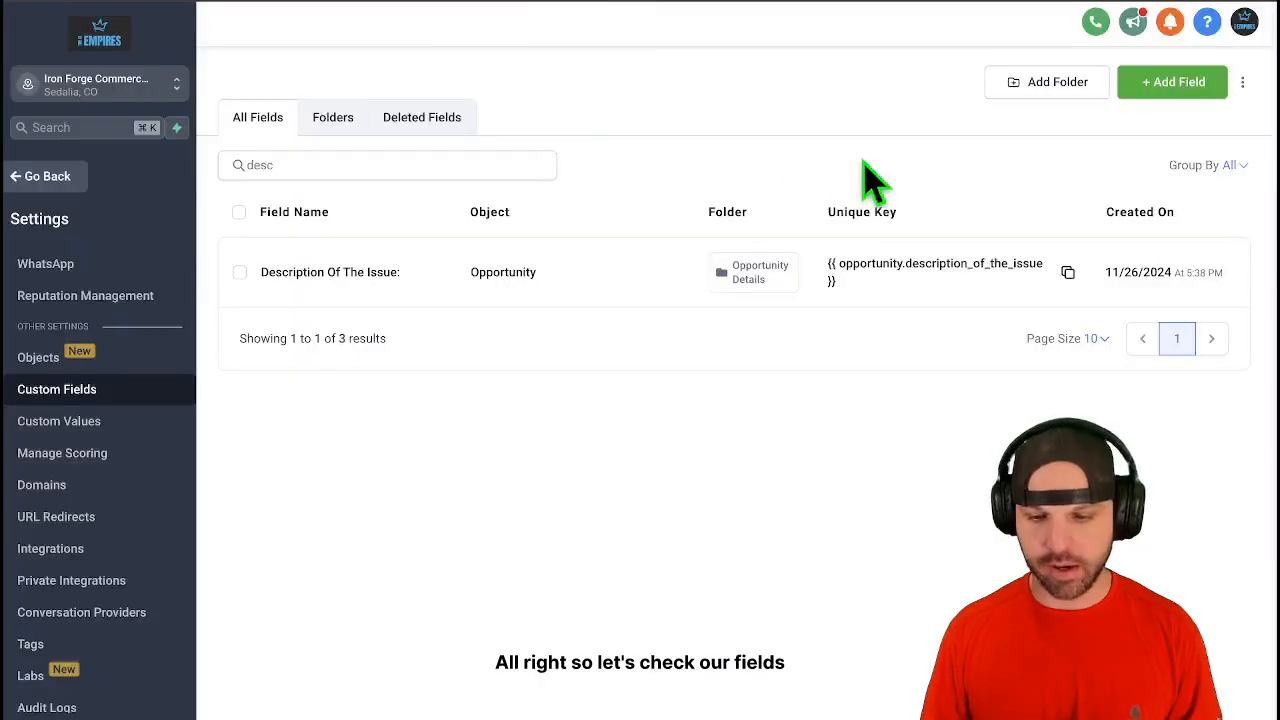
pyautogui.click(345, 160)
pyautogui.write('drop off dat')
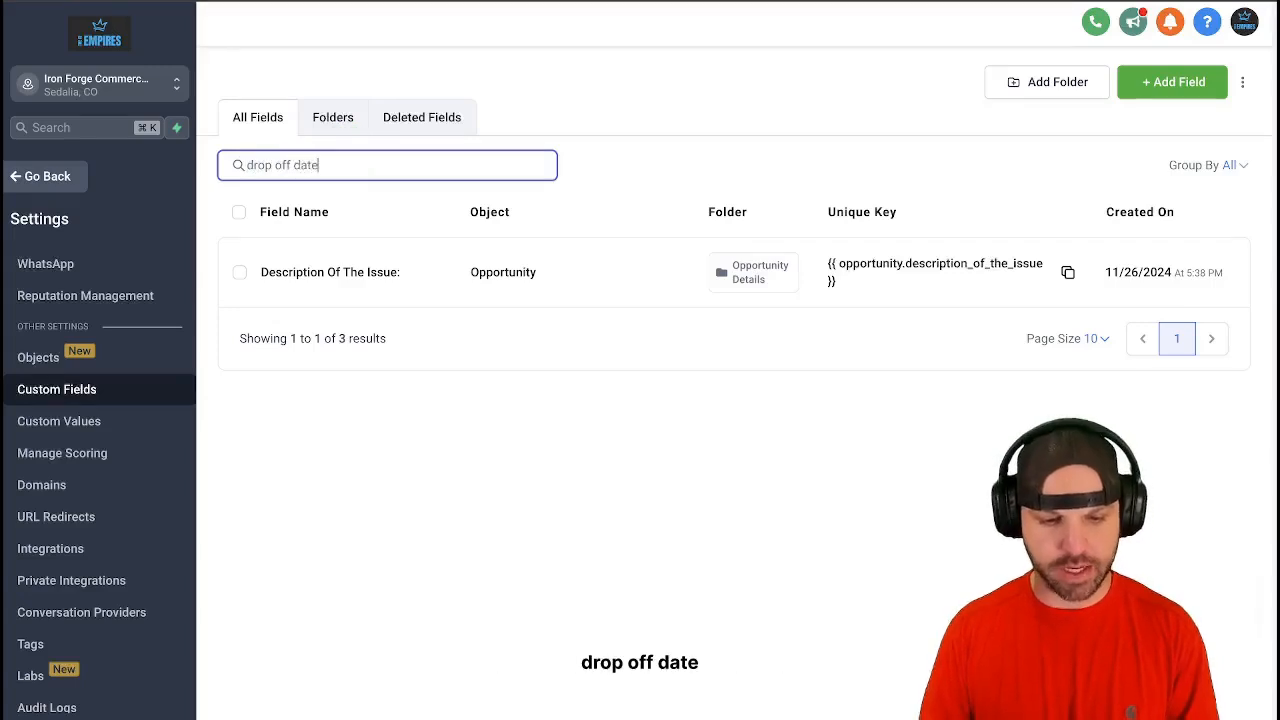
pyautogui.click(484, 114)
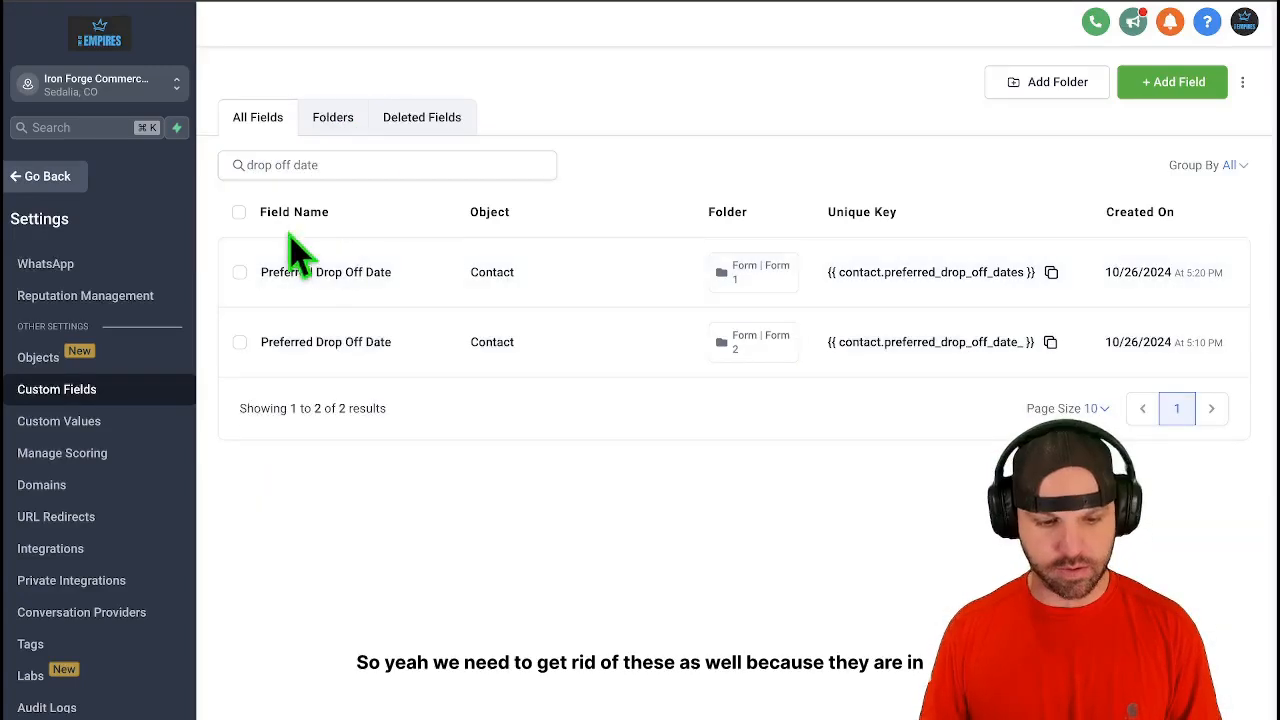
# Delete both Preferred Drop Off Date custom fields that belong to the Contact object.
pyautogui.click(241, 273)
pyautogui.click(350, 214)
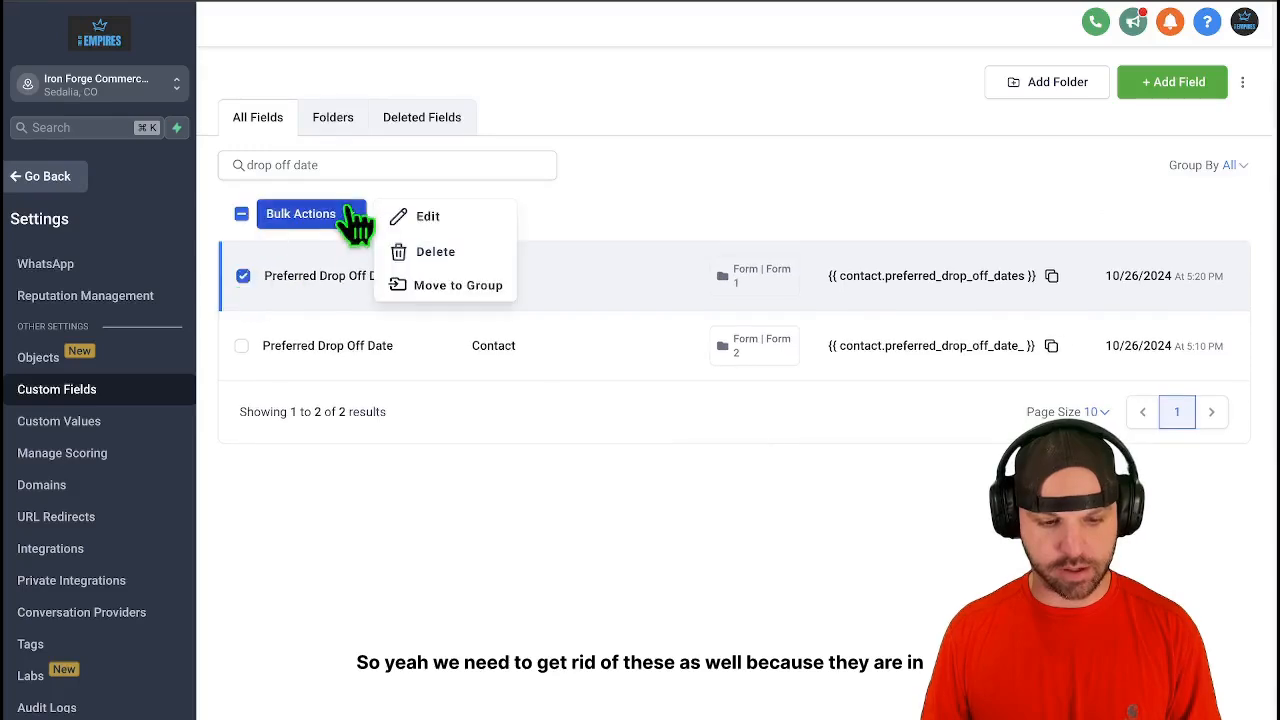
pyautogui.click(410, 254)
pyautogui.click(892, 163)
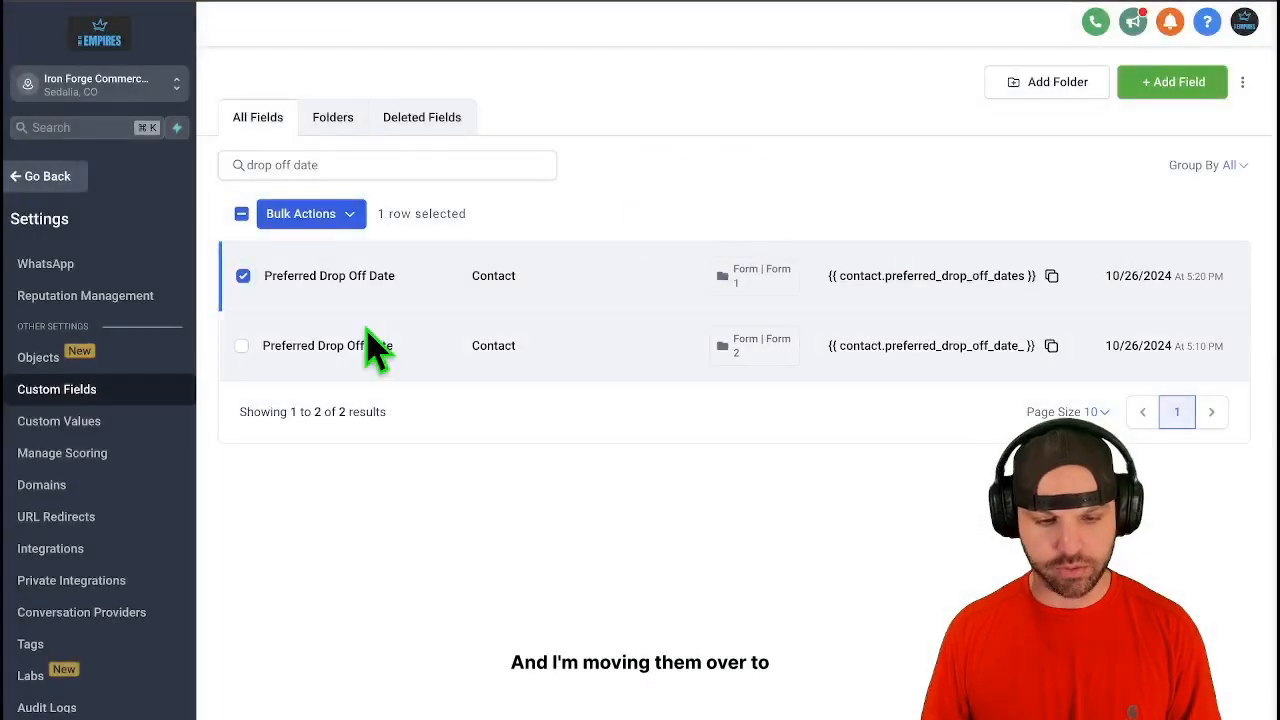
pyautogui.click(241, 273)
pyautogui.click(305, 213)
pyautogui.click(430, 252)
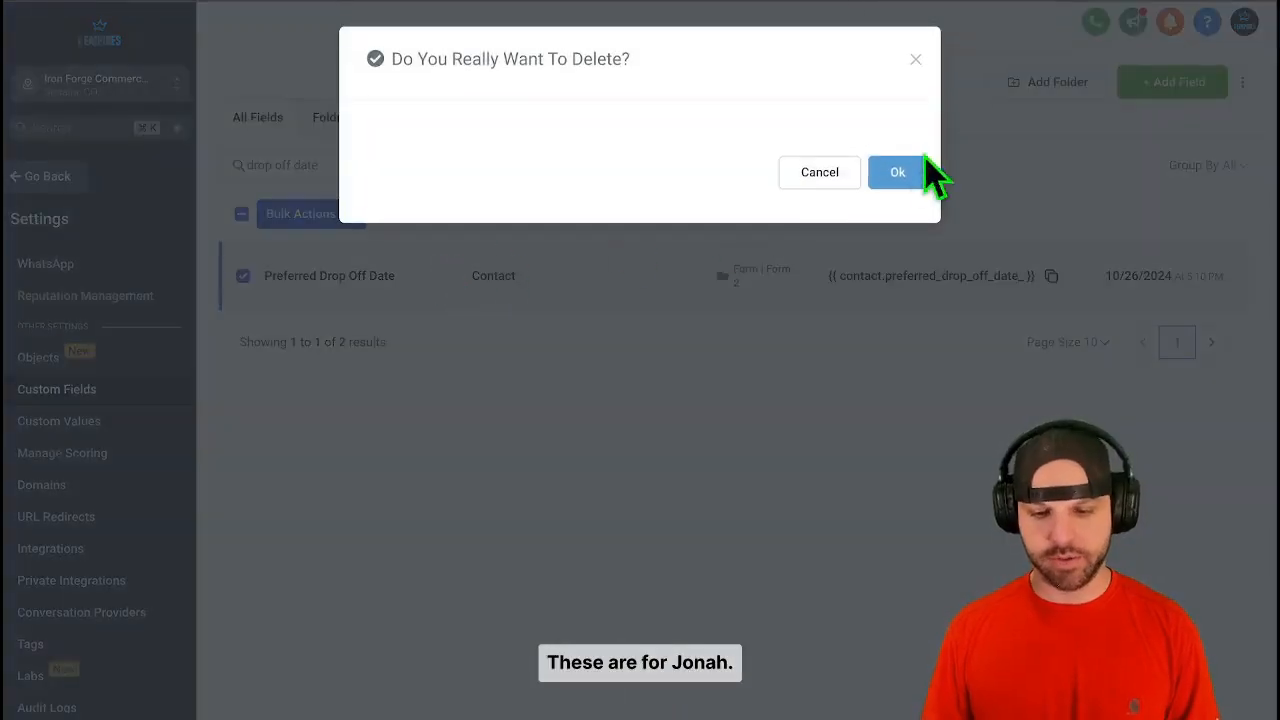
pyautogui.click(900, 178)
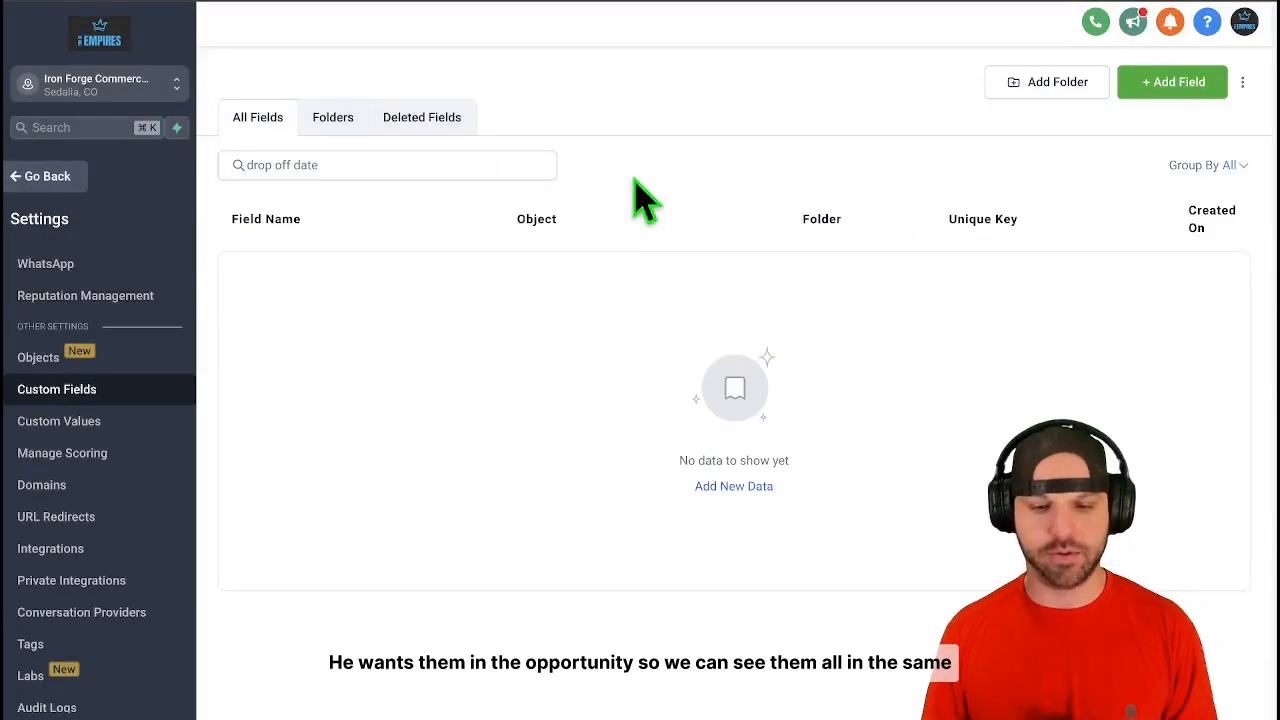
# Create a date picker custom field named "Preferred Drop Off Date" for the Opportunity object in the Opportunity Details group.
pyautogui.click(1168, 82)
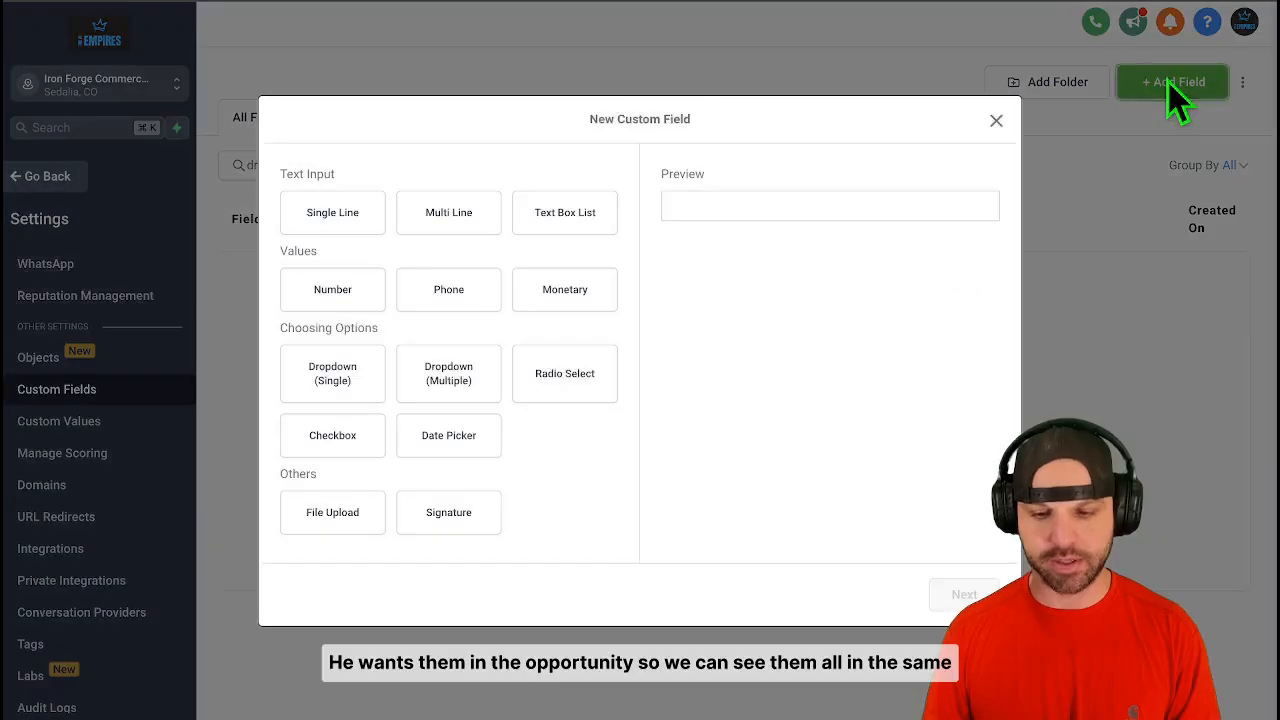
pyautogui.click(488, 454)
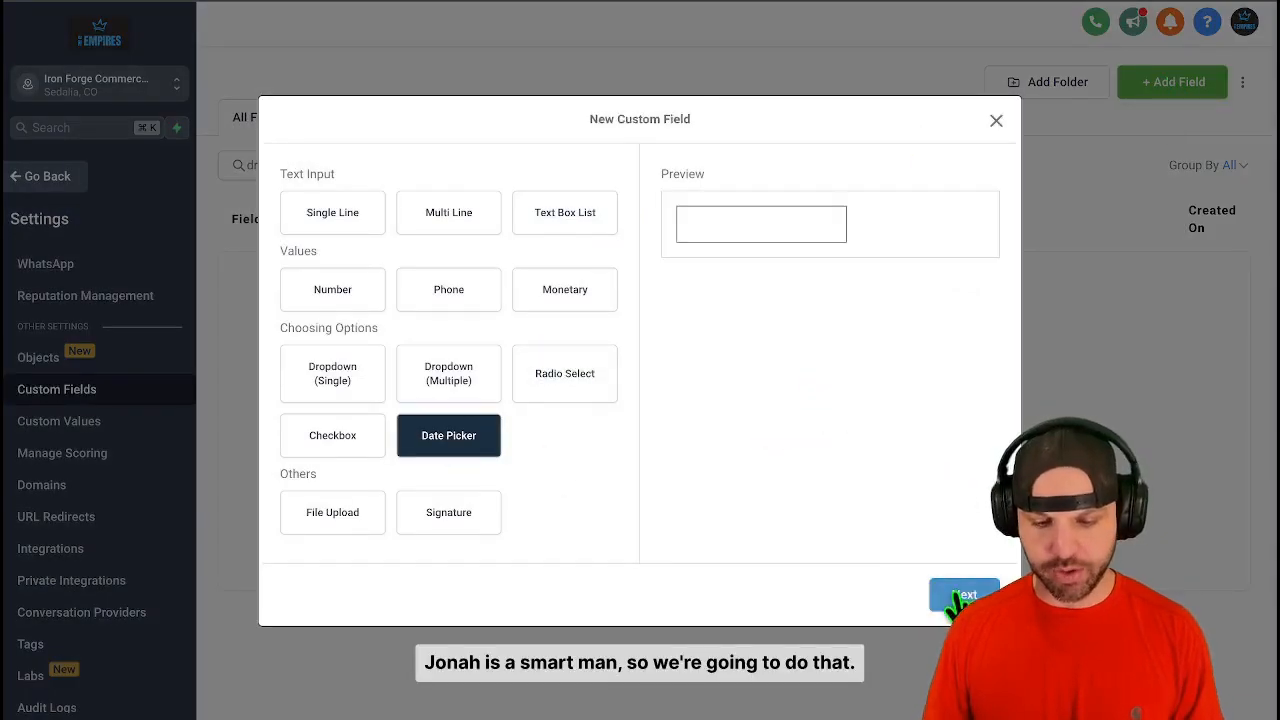
pyautogui.click(962, 595)
pyautogui.click(455, 342)
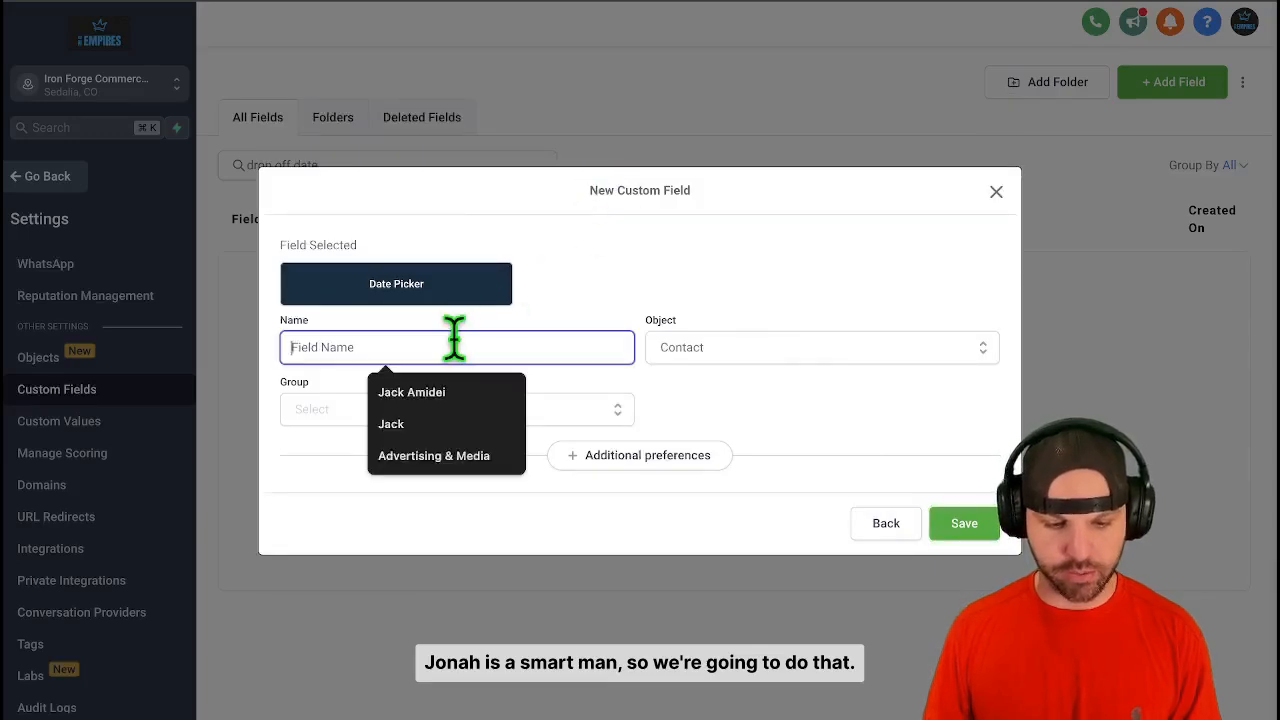
pyautogui.write('Preferred')
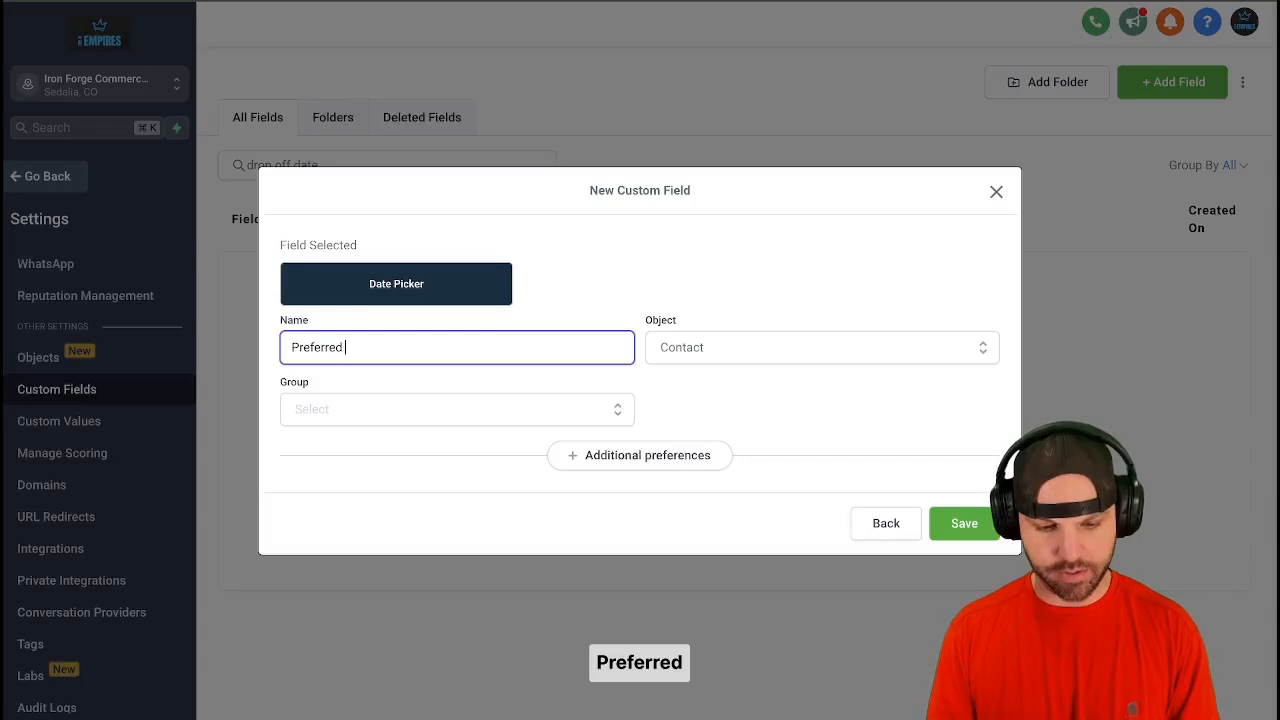
pyautogui.write(' Drop Off Date')
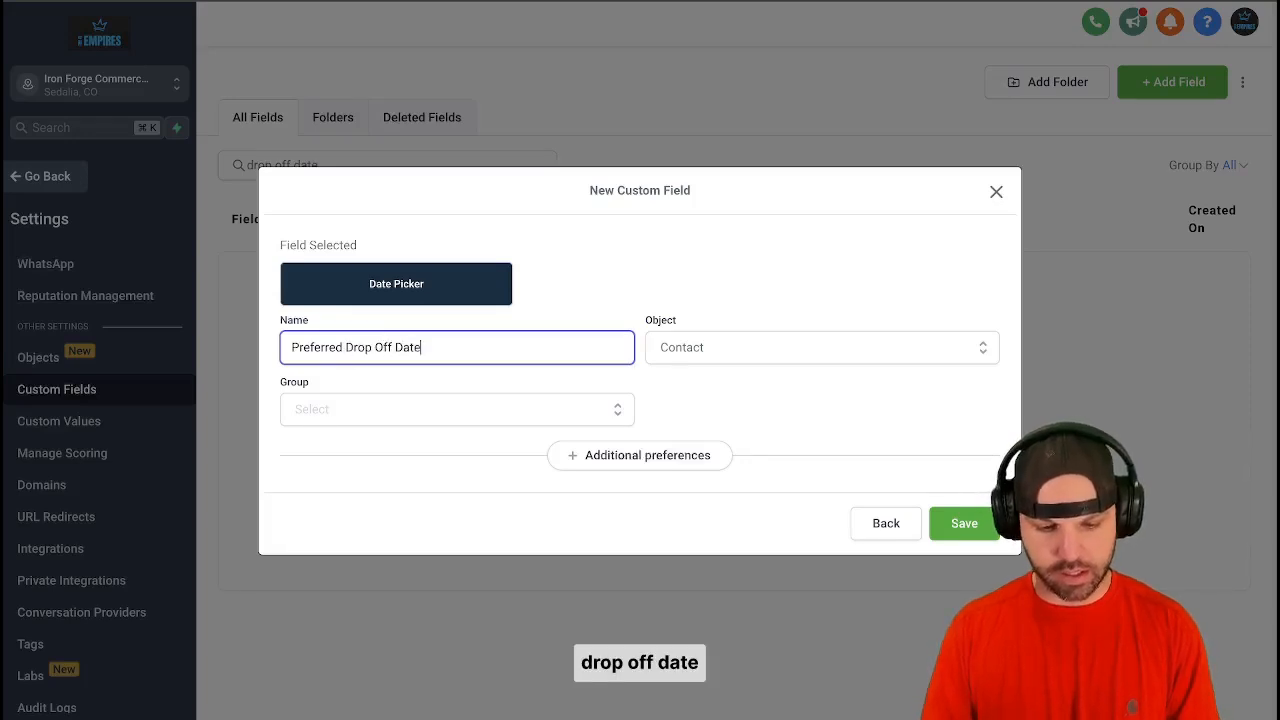
pyautogui.click(705, 352)
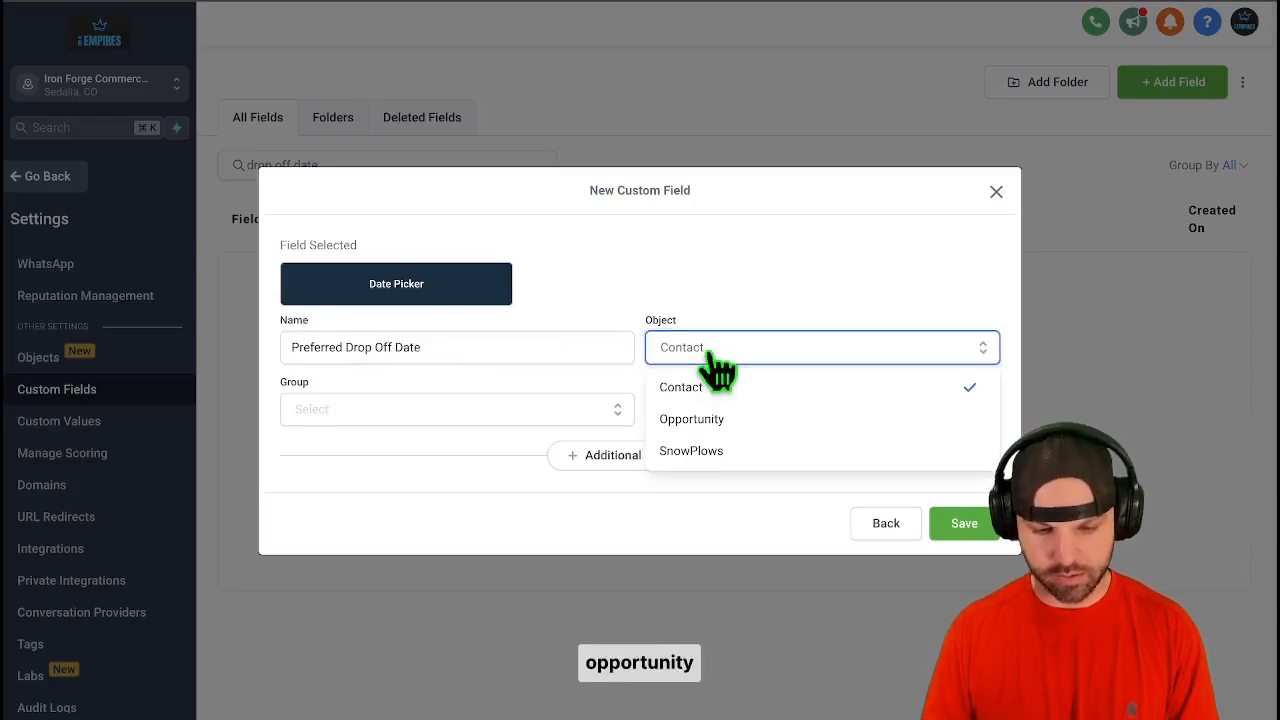
pyautogui.click(705, 417)
pyautogui.tripleClick(498, 343)
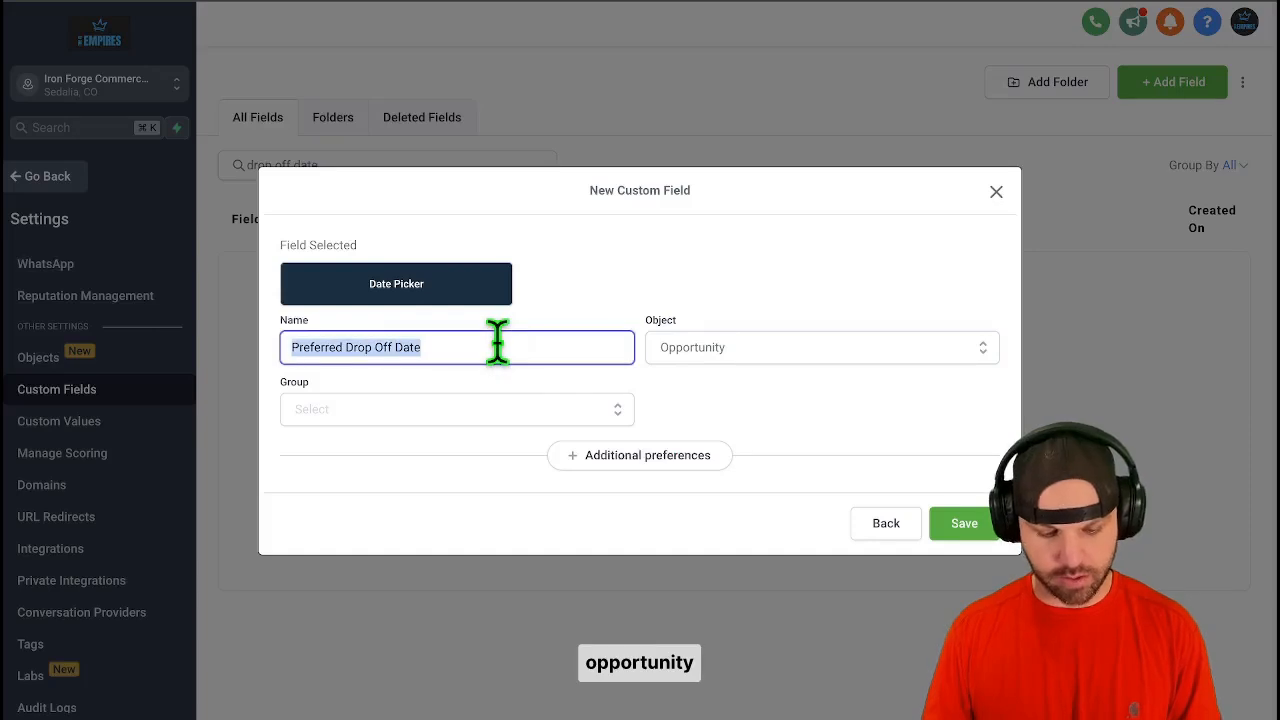
pyautogui.click(450, 412)
pyautogui.click(445, 446)
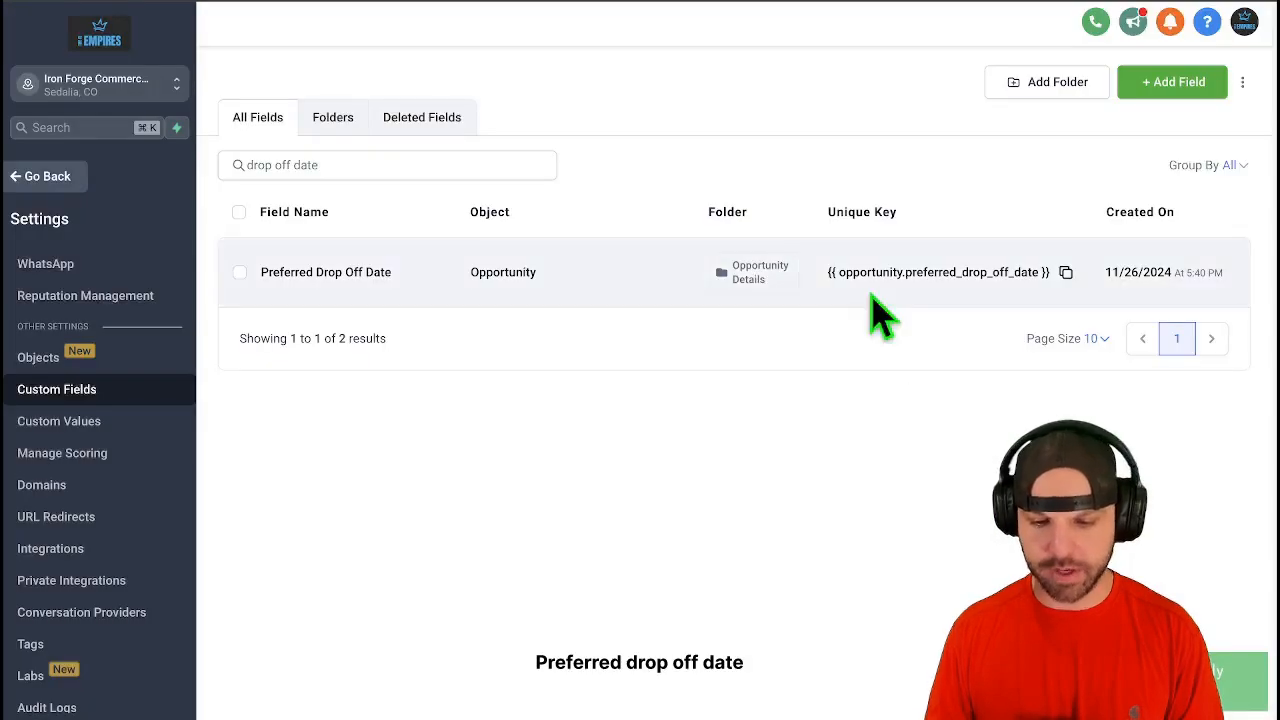
# Create a date picker custom field named "Preferred Pickup Date" for the Opportunity object and select its group.
pyautogui.click(1162, 84)
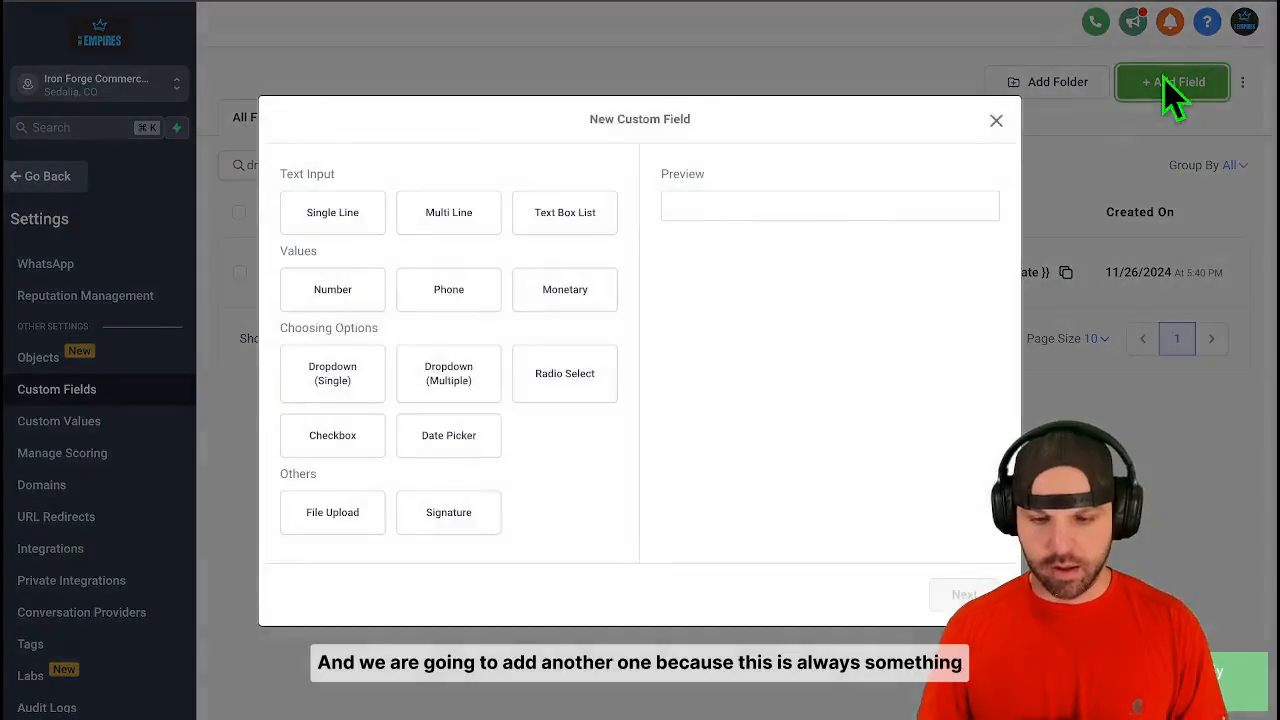
pyautogui.click(455, 445)
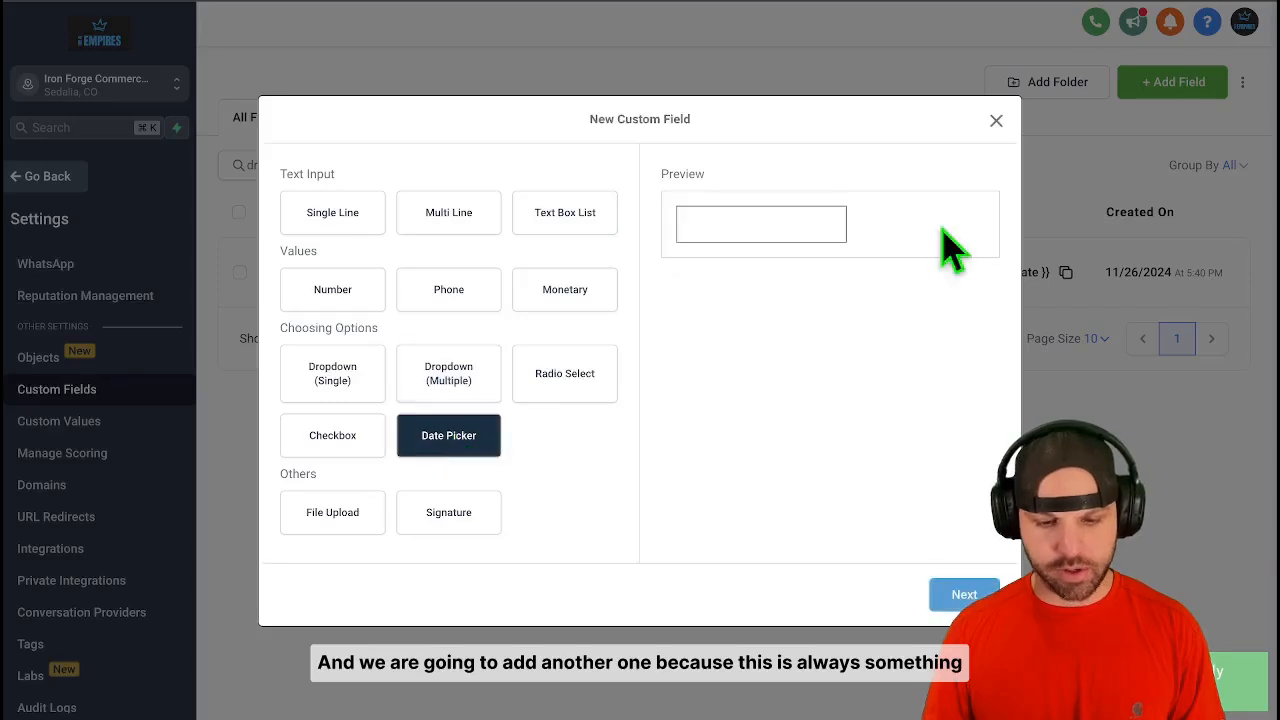
pyautogui.click(963, 594)
pyautogui.click(458, 350)
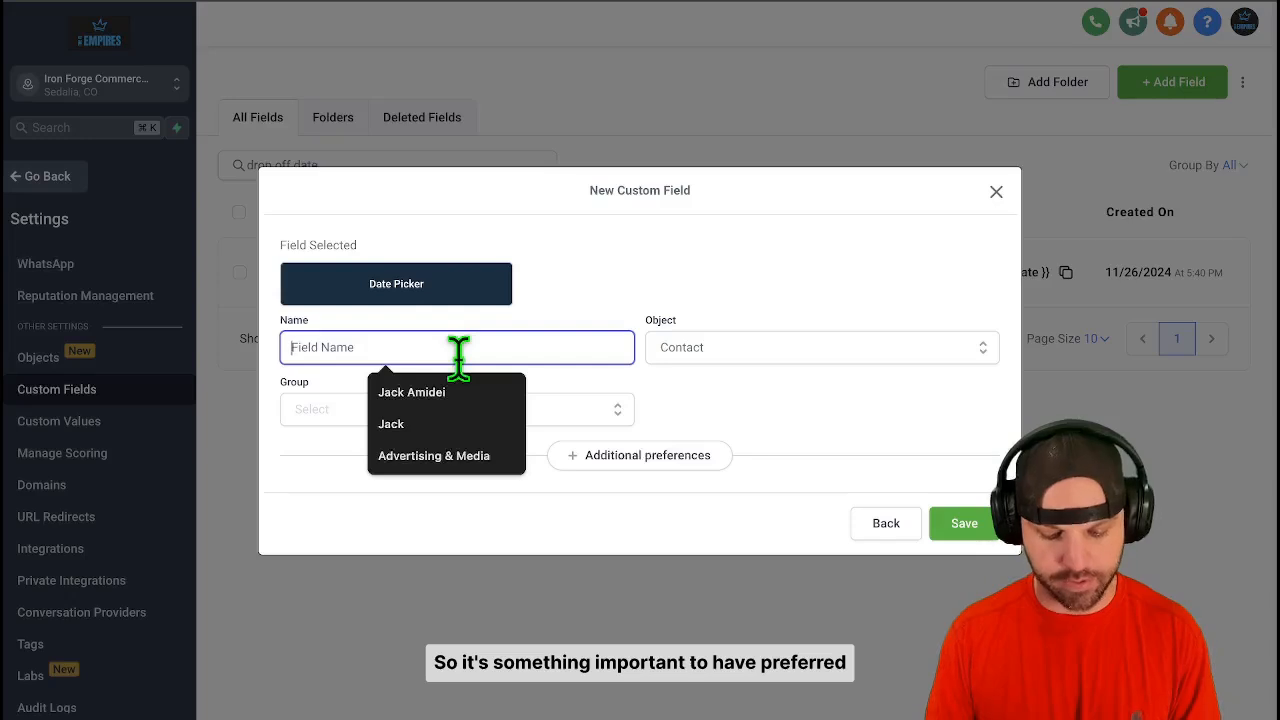
pyautogui.write('Preferred Pickup Date')
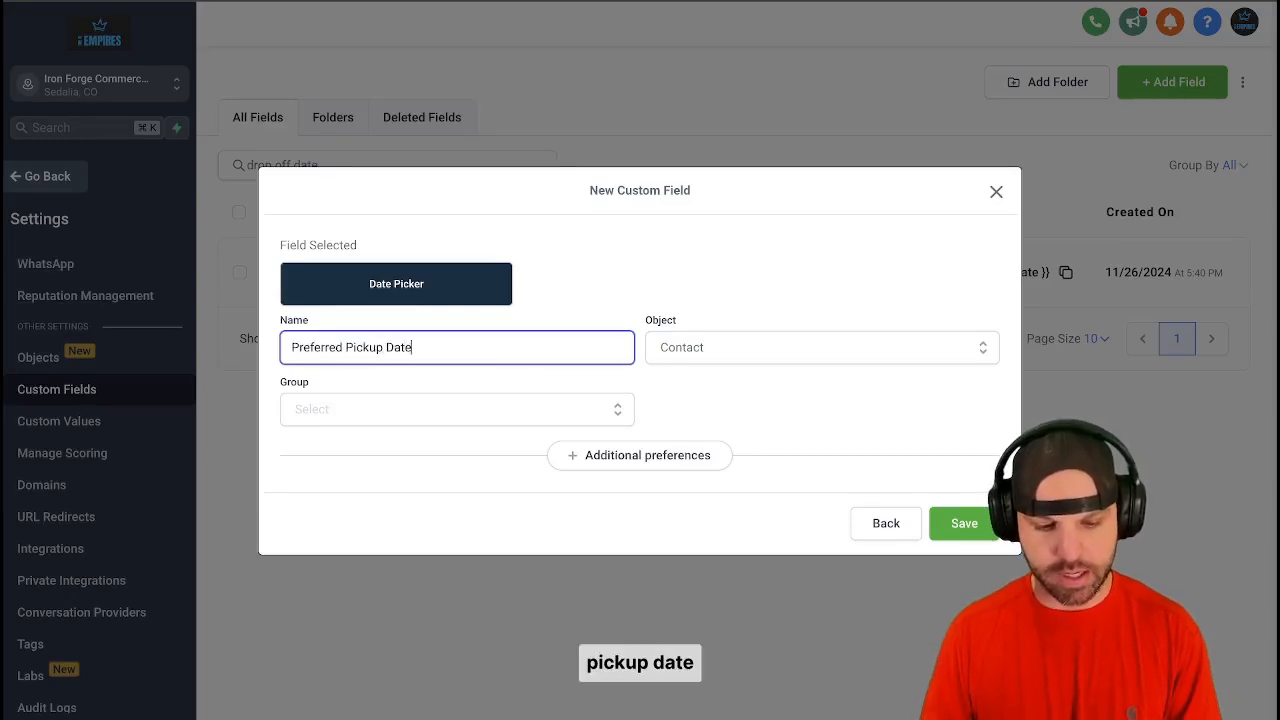
pyautogui.click(749, 349)
pyautogui.click(728, 417)
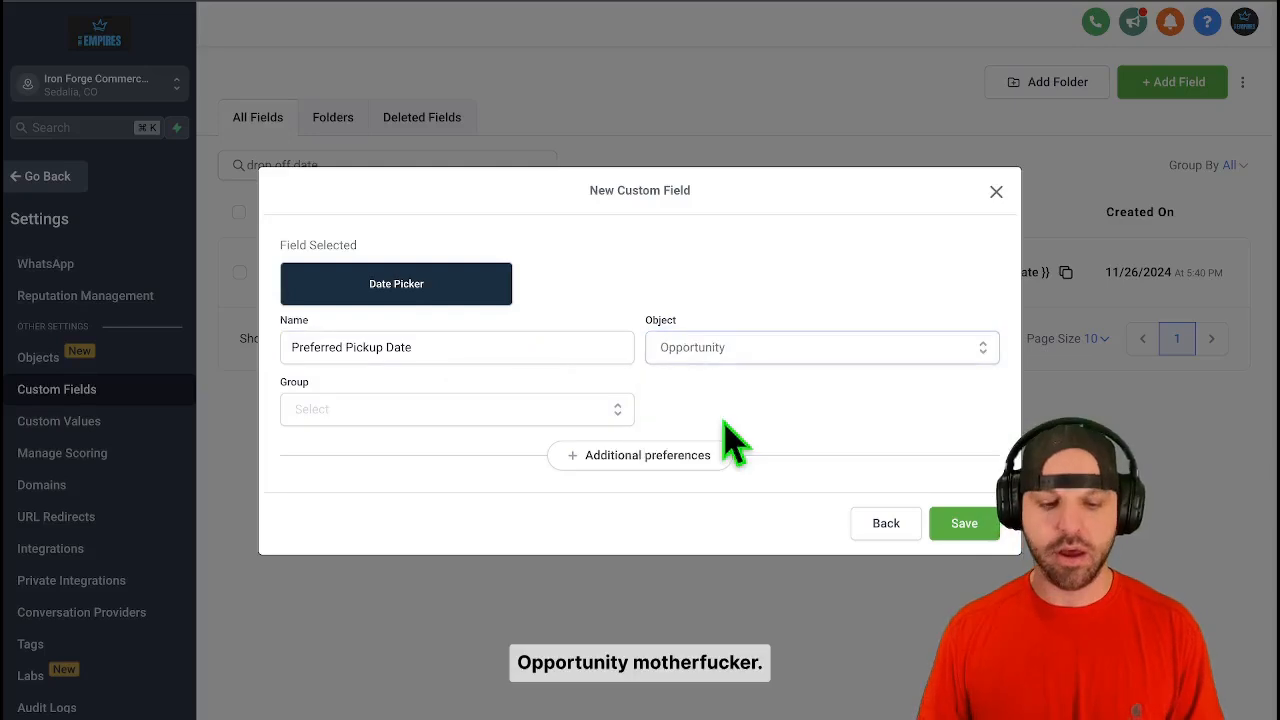
pyautogui.click(515, 412)
pyautogui.click(505, 452)
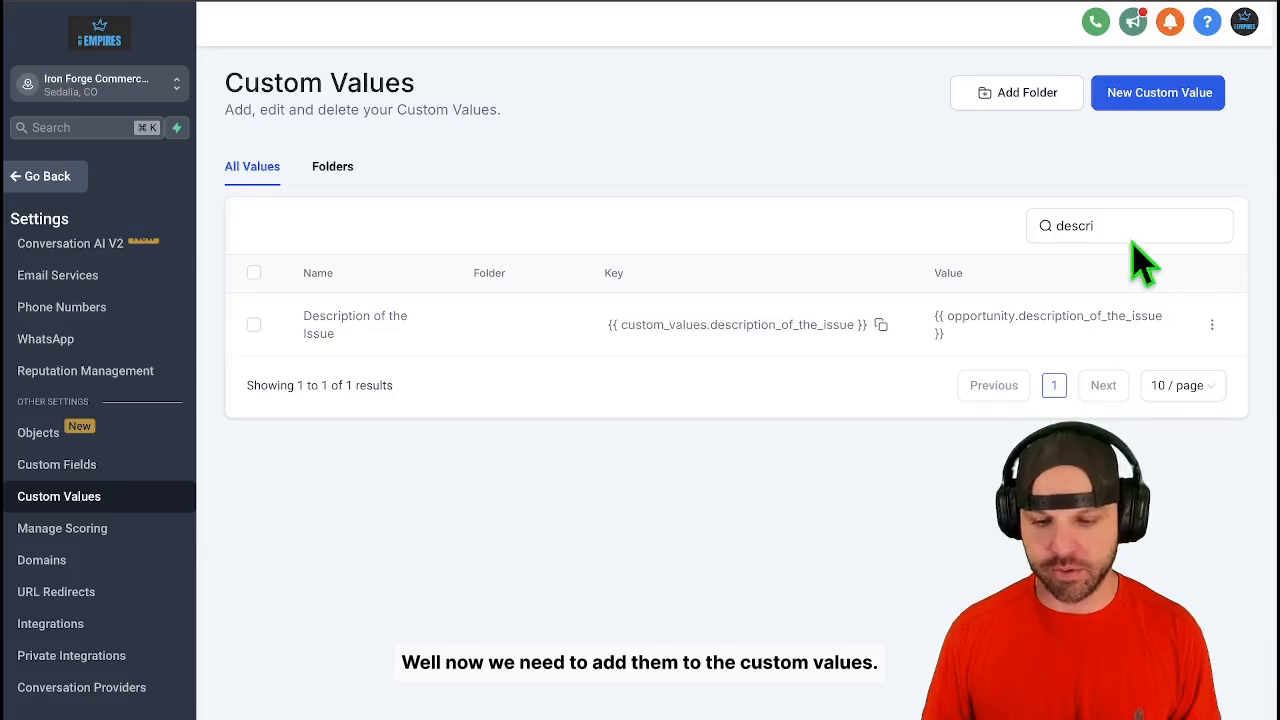
# Search the custom values for "drop" and for "date" to check for existing date entries.
pyautogui.doubleClick(1106, 220)
pyautogui.write('dro')
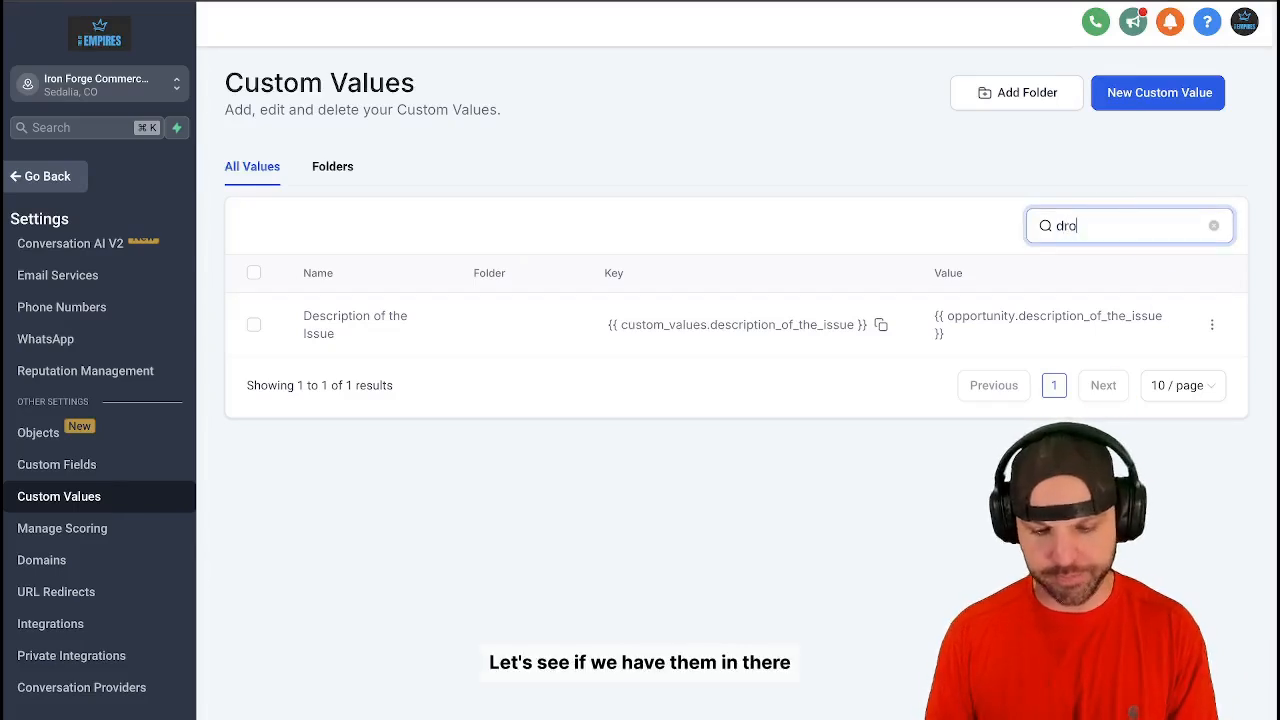
pyautogui.write('p')
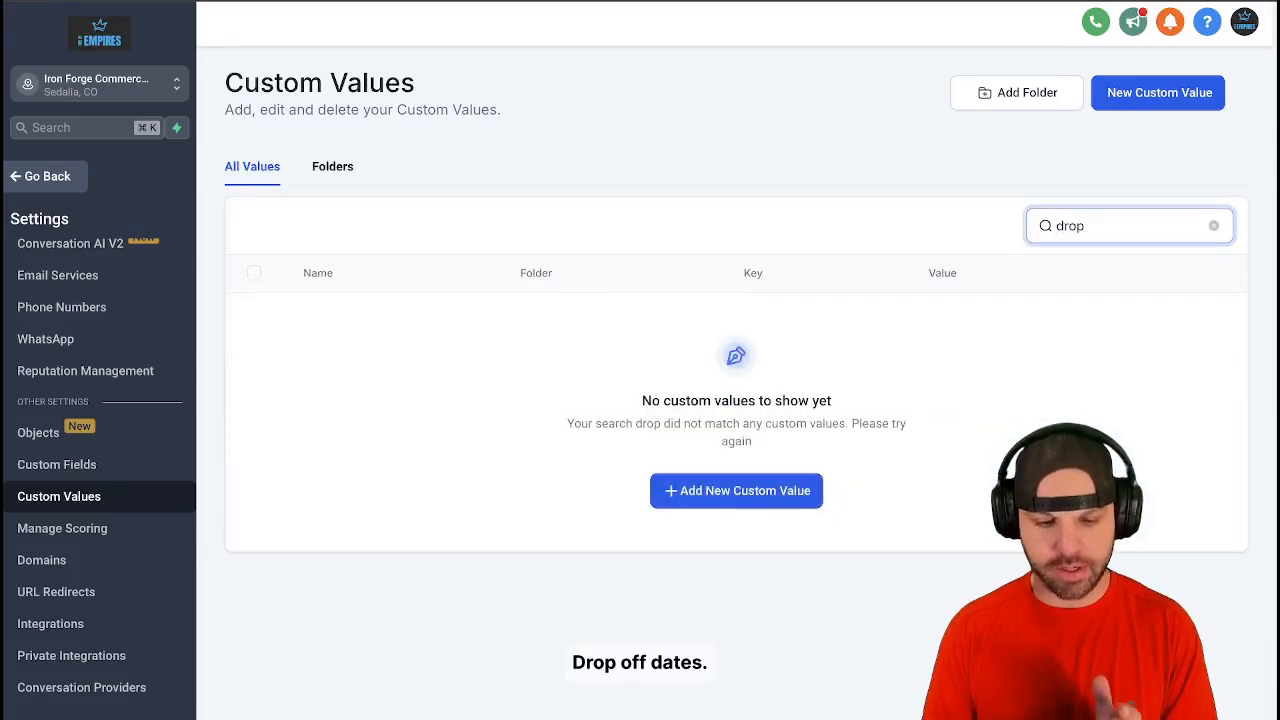
pyautogui.press('BackSpace')
pyautogui.press('BackSpace')
pyautogui.press('BackSpace')
pyautogui.press('BackSpace')
pyautogui.write('date')
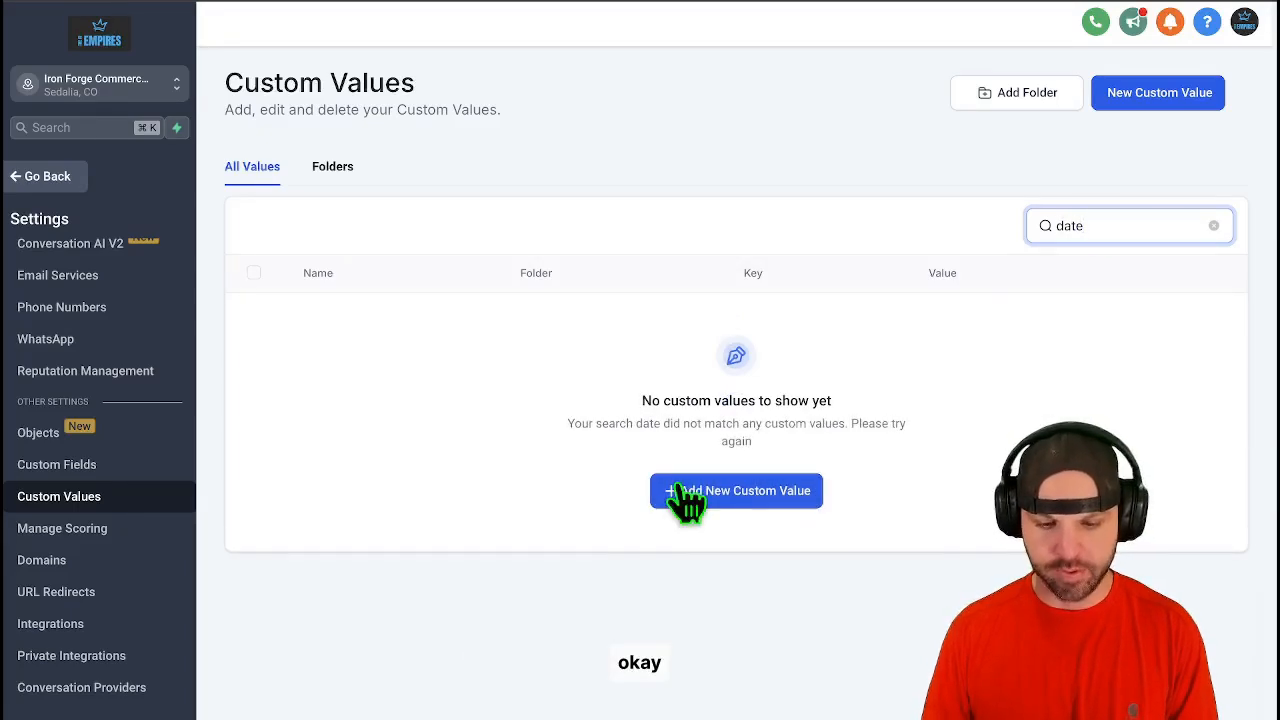
# Create a custom value named "Preferred Drop Off Date" with the copied value {{ opportunity.preferred_drop_off_date }}.
pyautogui.click(700, 505)
pyautogui.click(731, 311)
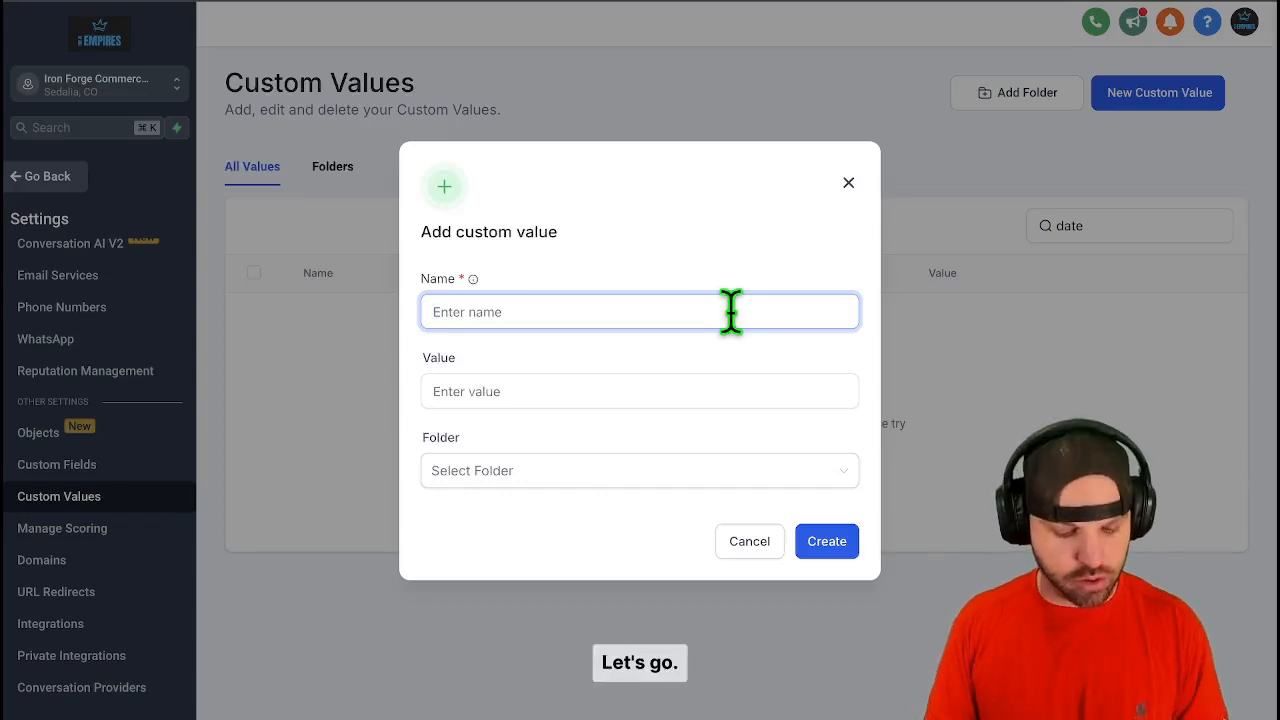
pyautogui.write('Preferr')
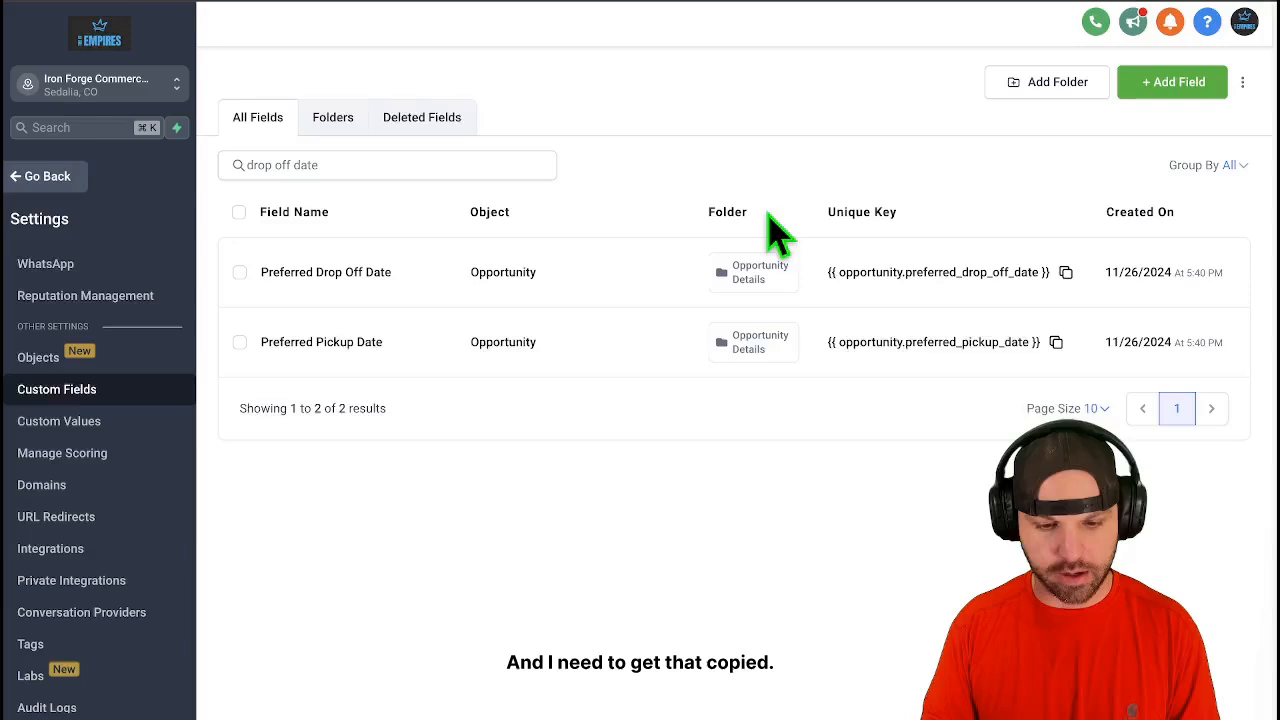
pyautogui.click(1066, 274)
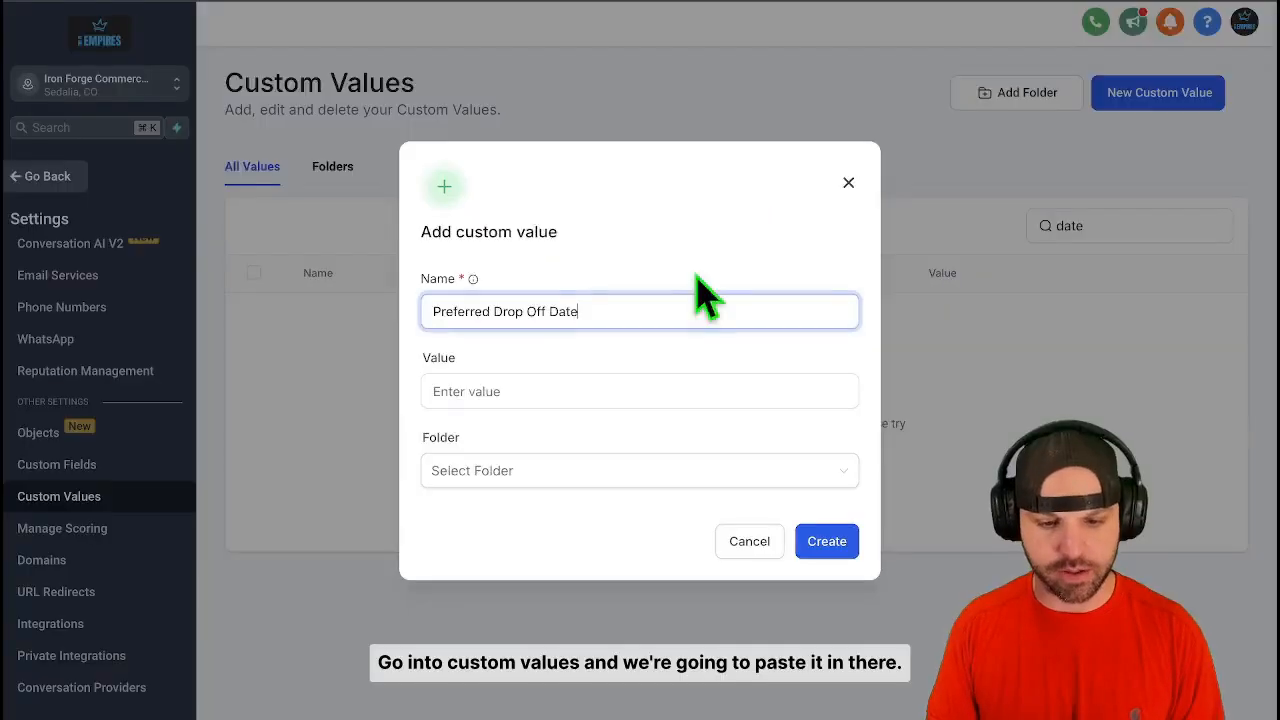
pyautogui.click(568, 391)
pyautogui.press('super+v')
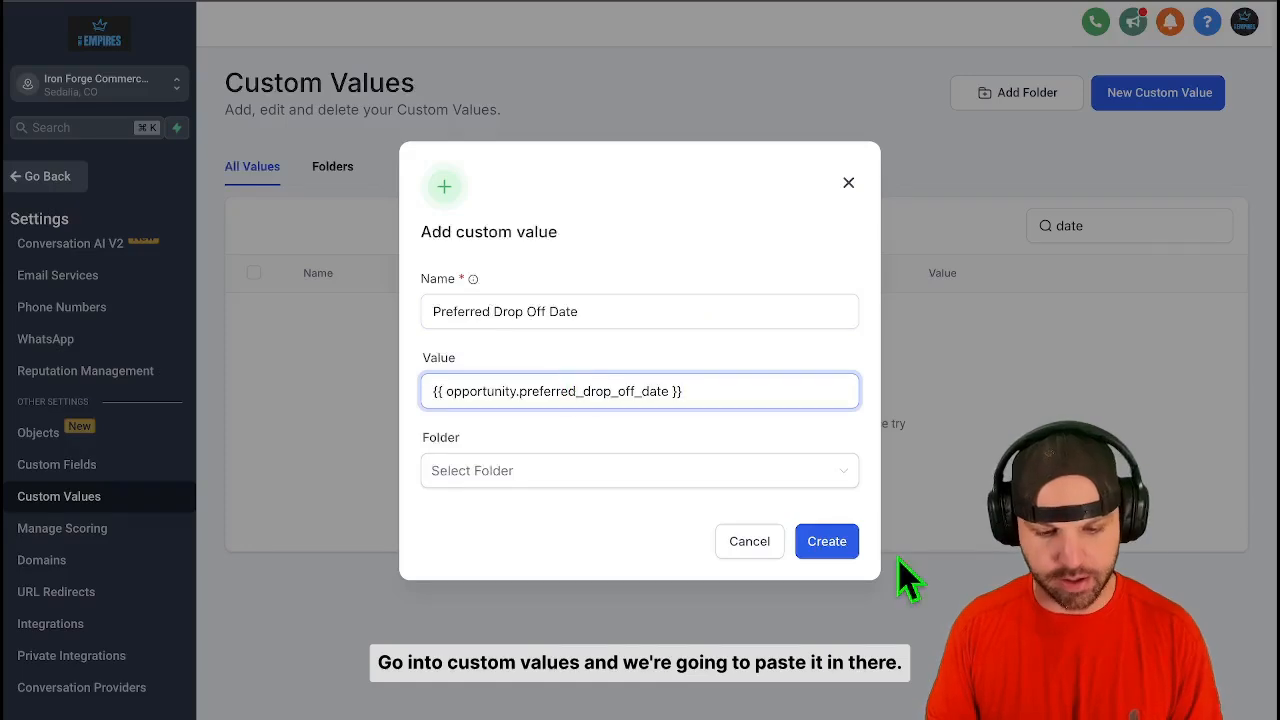
pyautogui.click(833, 552)
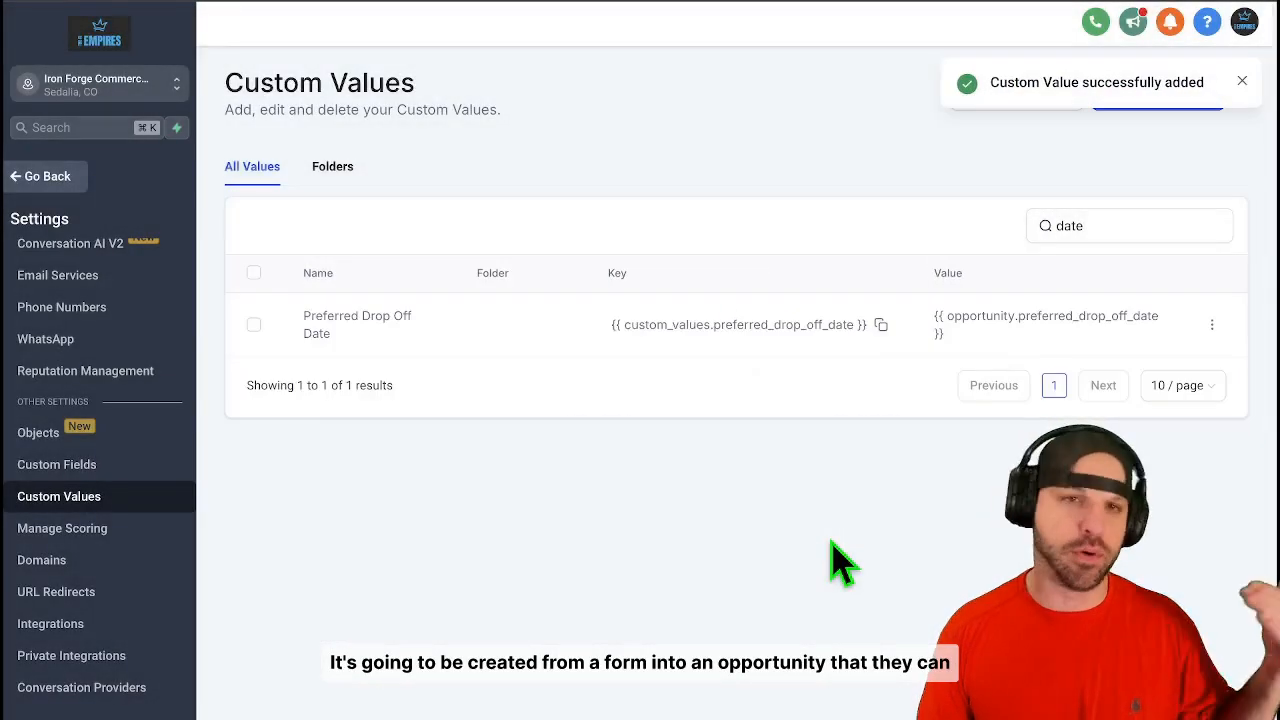
pyautogui.click(1242, 82)
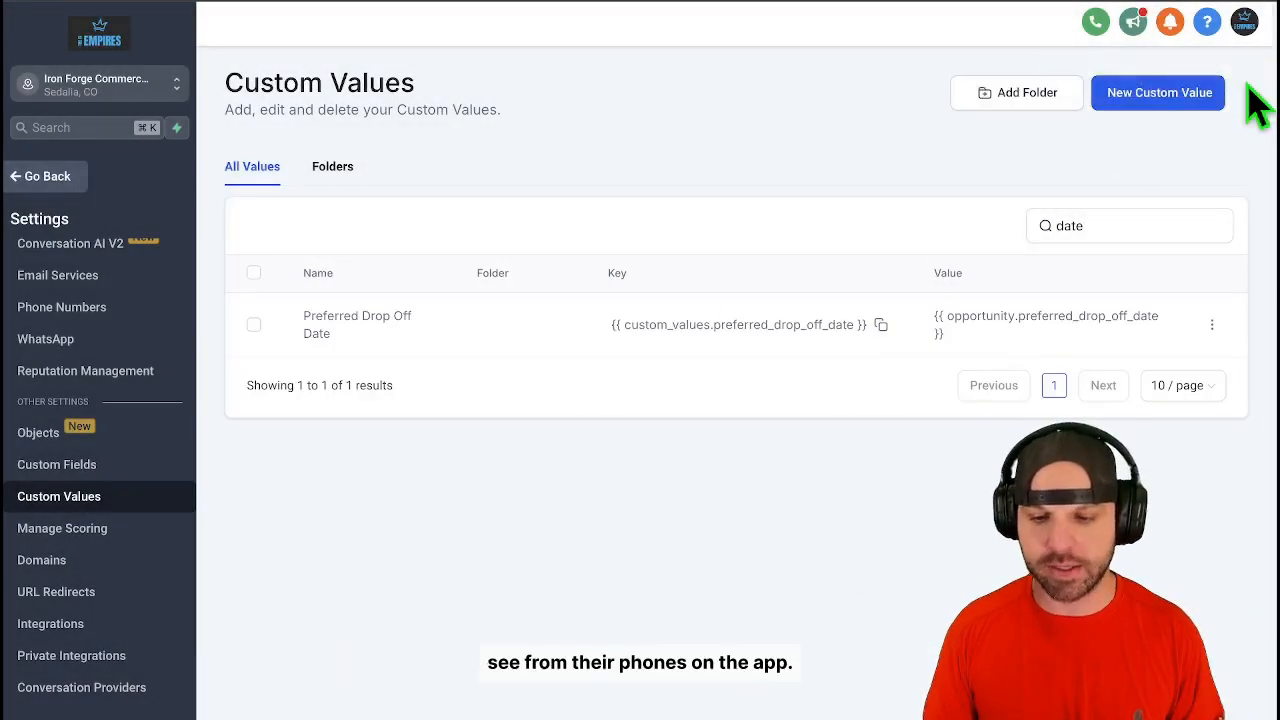
# Create a custom value named "Preferred Pickup Date" with the copied value {{ opportunity.preferred_pickup_date }}.
pyautogui.click(1176, 100)
pyautogui.click(726, 318)
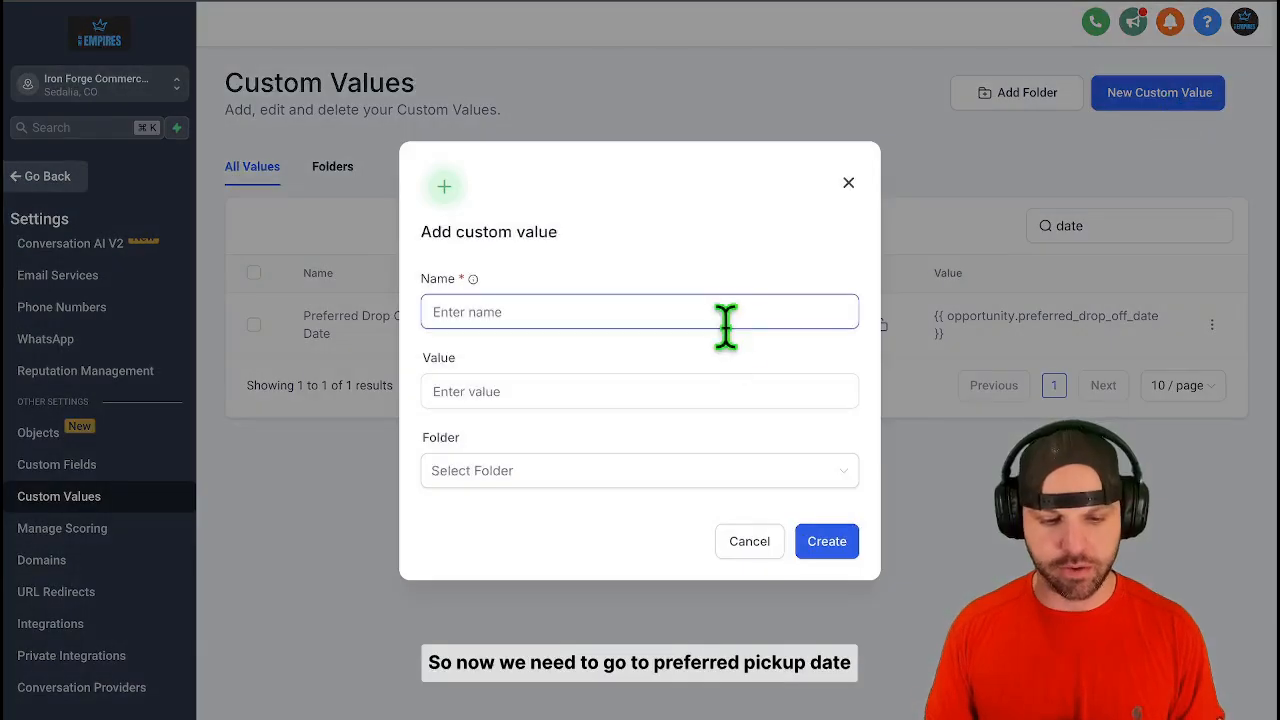
pyautogui.write('Preferred Pickup Date')
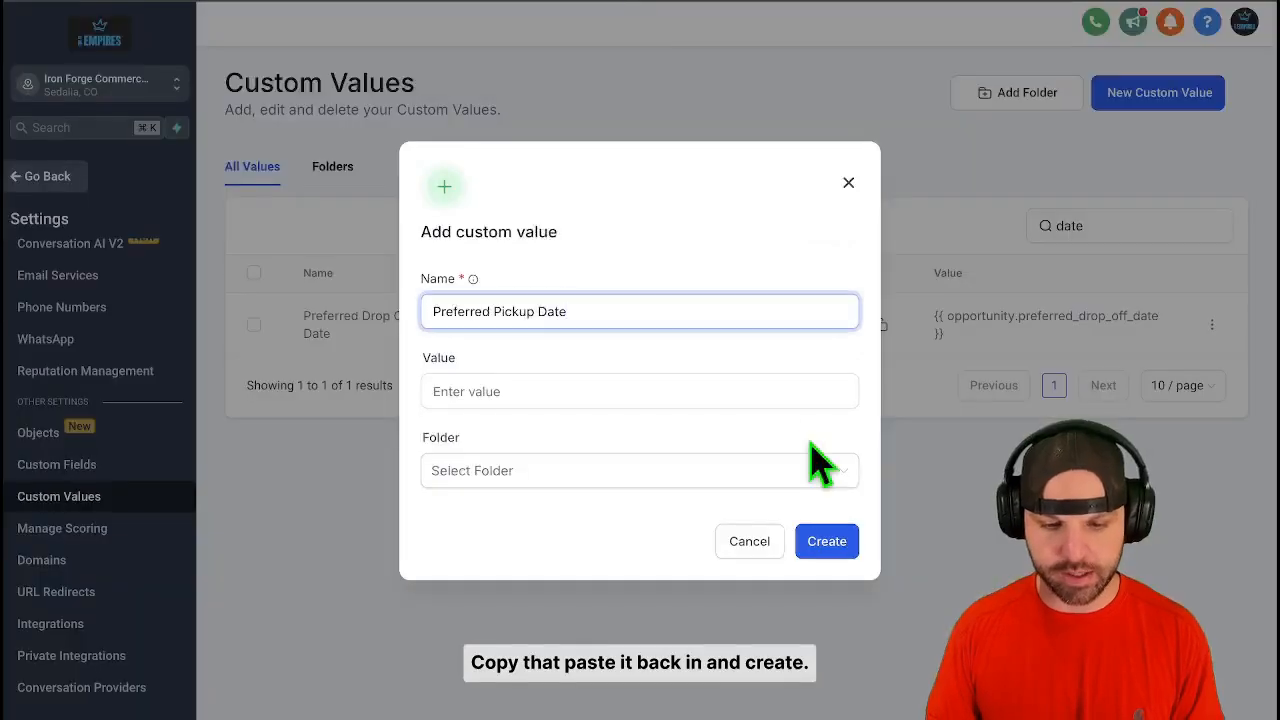
pyautogui.click(729, 391)
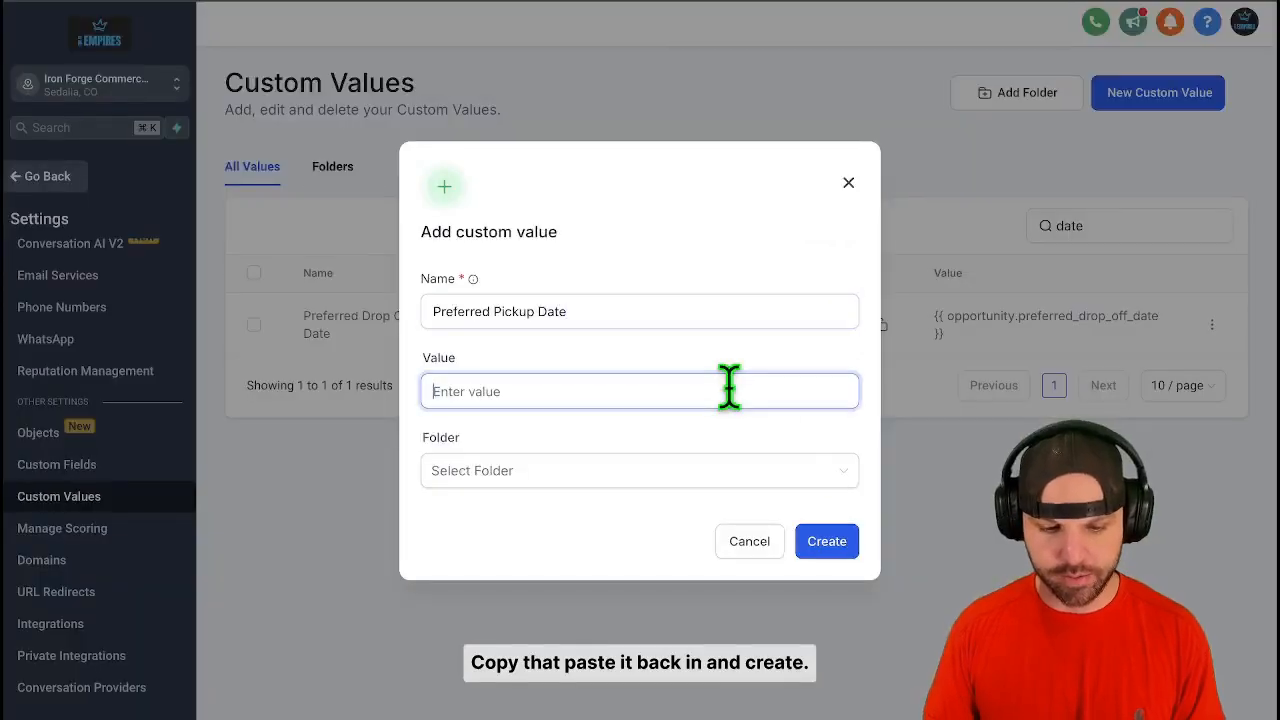
pyautogui.hotkey('ctrl', 'v')
pyautogui.click(832, 545)
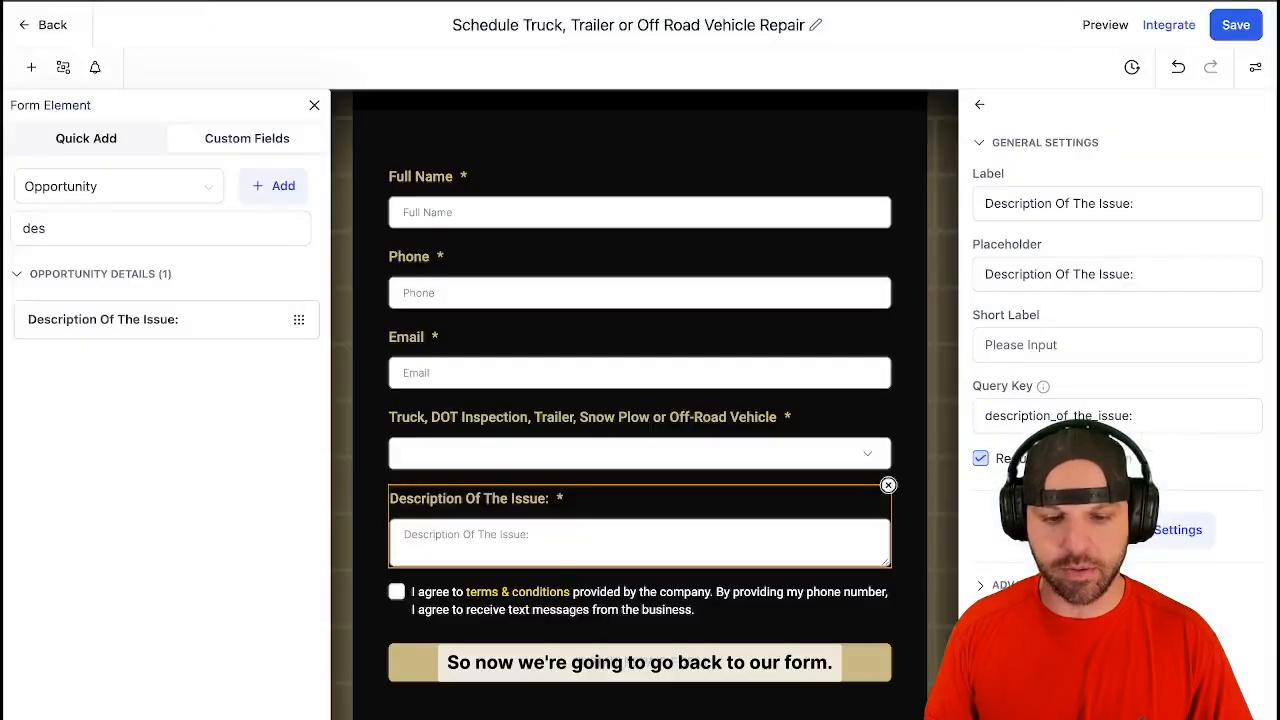
# Save and reload the repair form, and list the Opportunity custom fields that match "pre".
pyautogui.click(1234, 27)
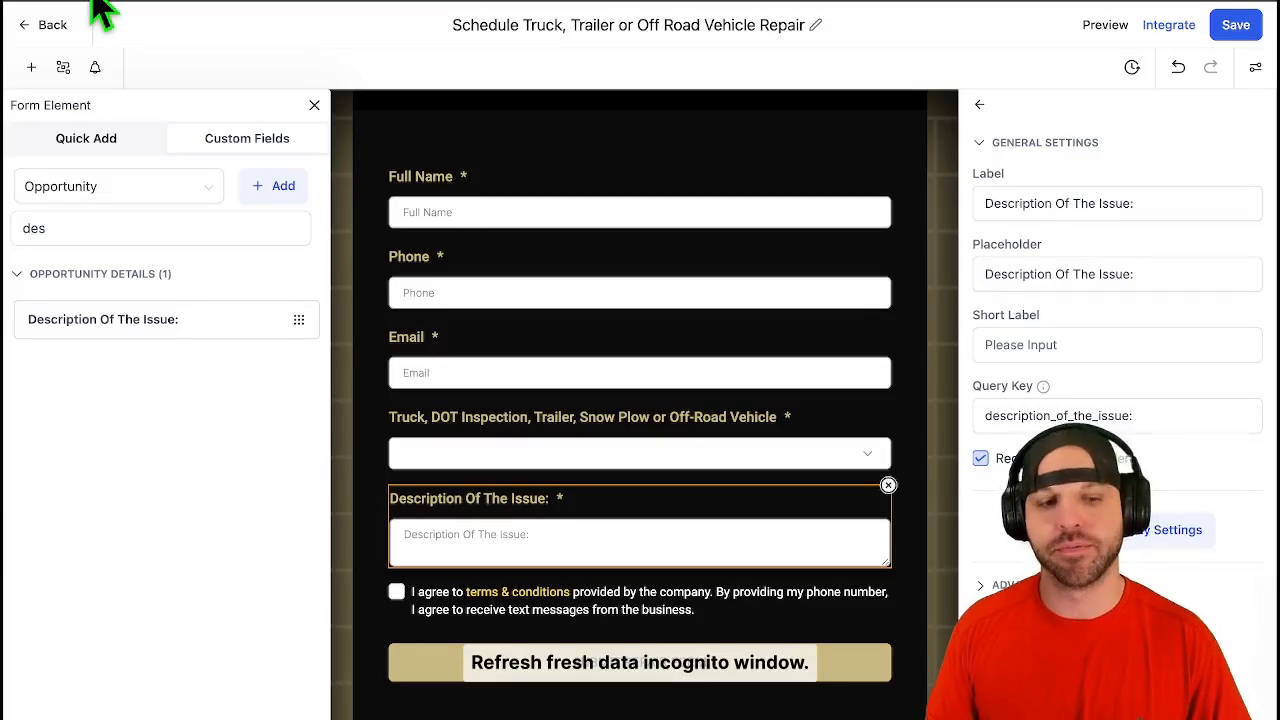
pyautogui.click(92, 1)
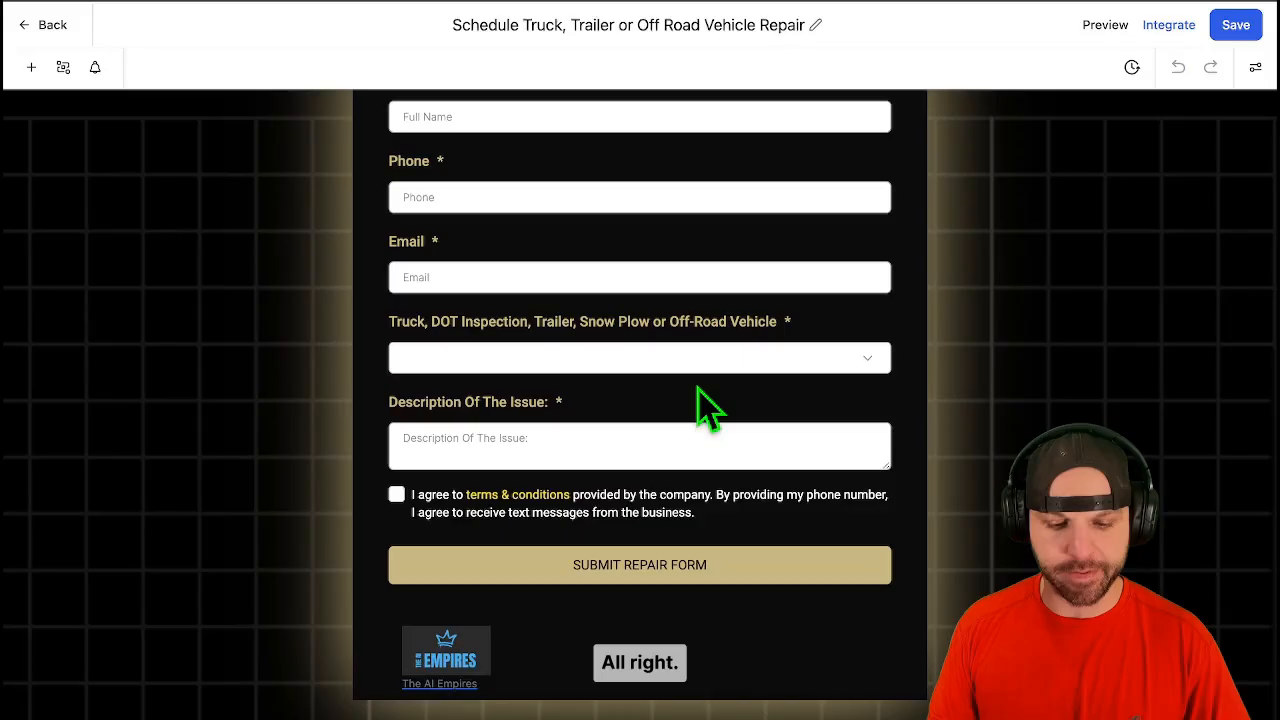
pyautogui.click(35, 67)
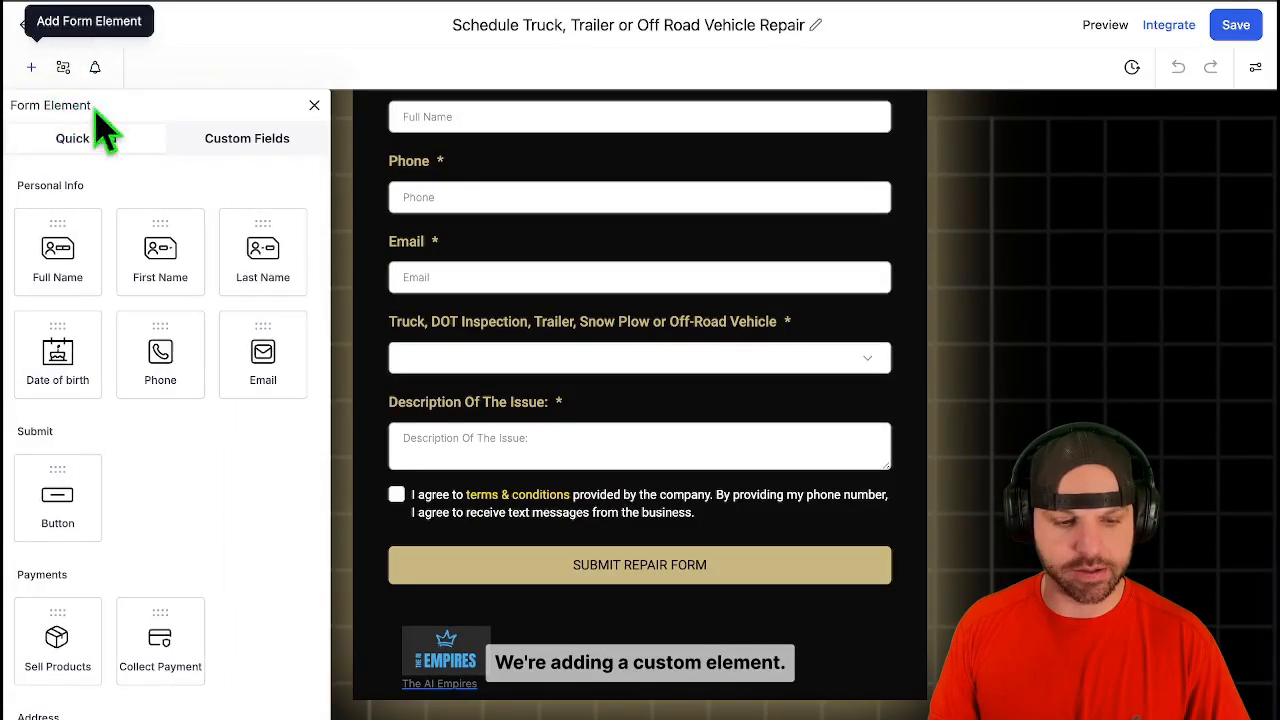
pyautogui.click(238, 141)
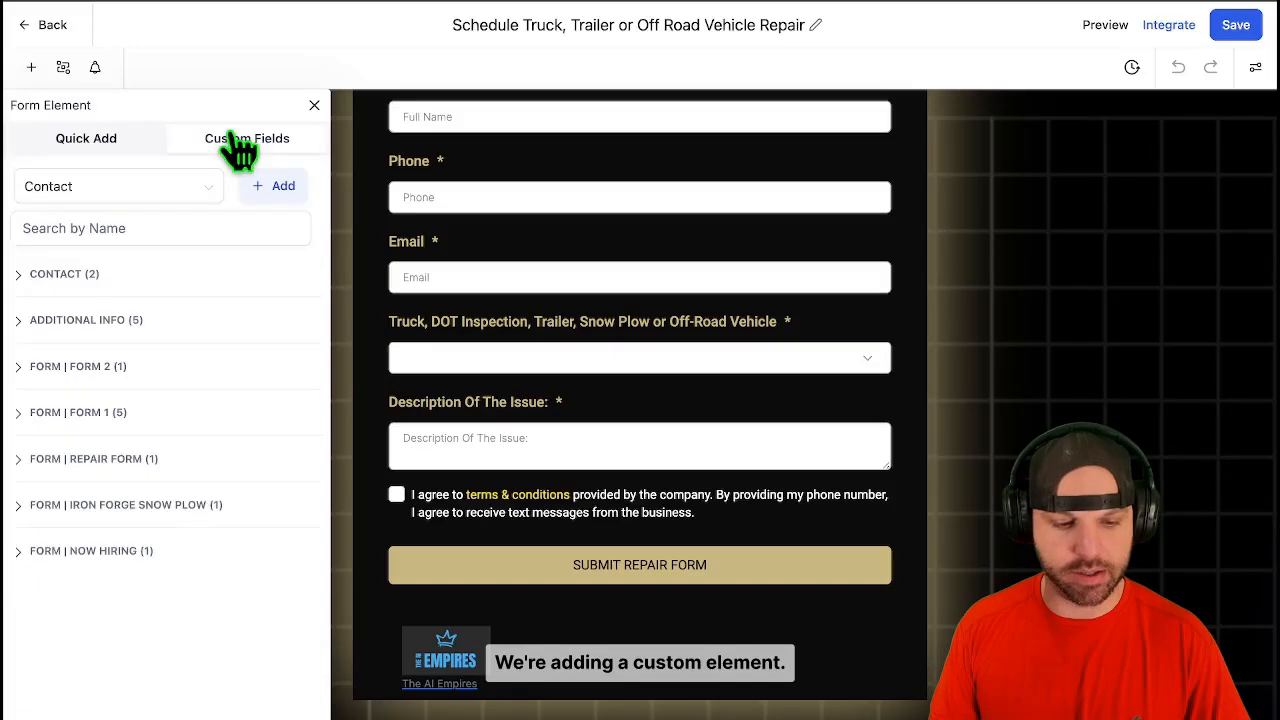
pyautogui.click(234, 227)
pyautogui.write('pre')
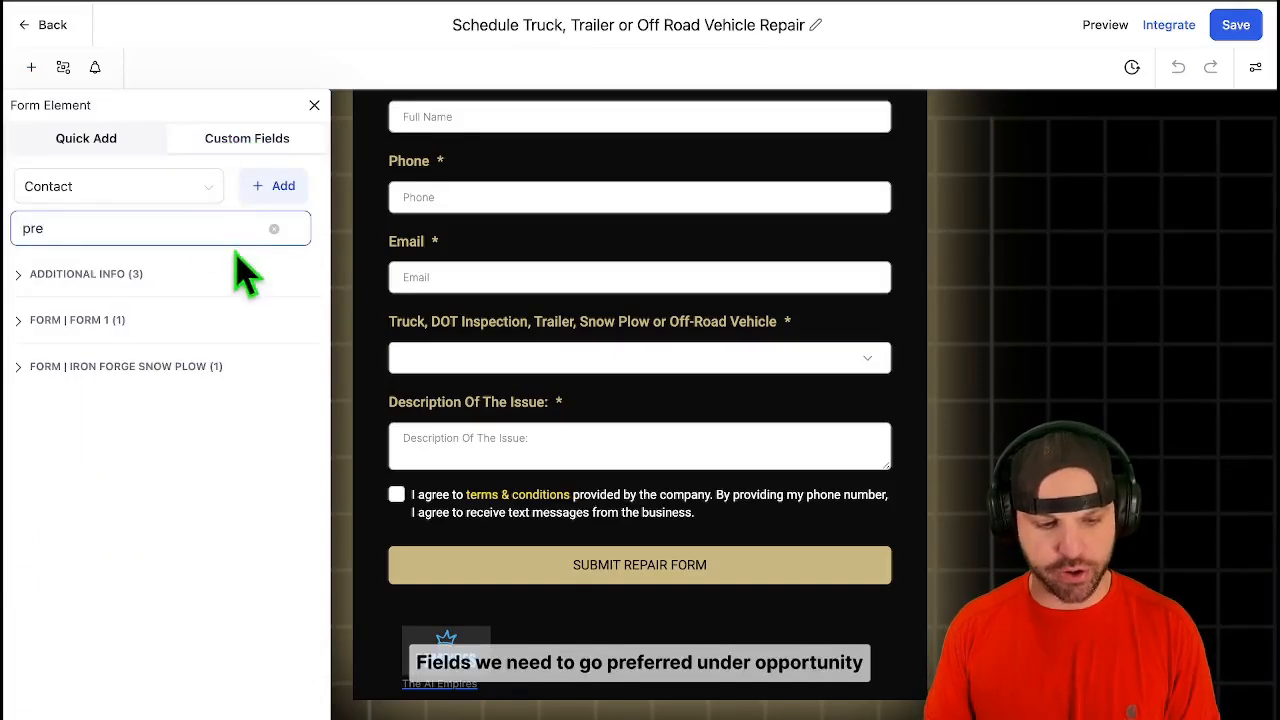
pyautogui.click(177, 192)
pyautogui.click(155, 260)
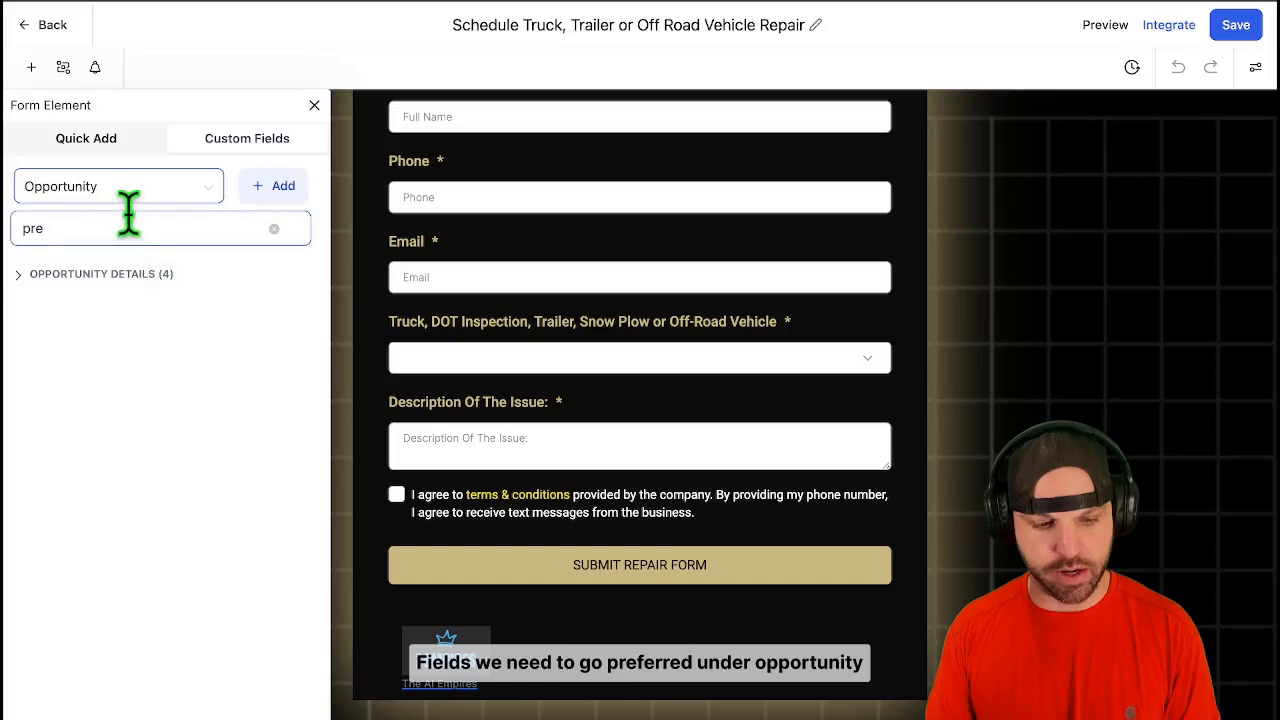
pyautogui.click(125, 275)
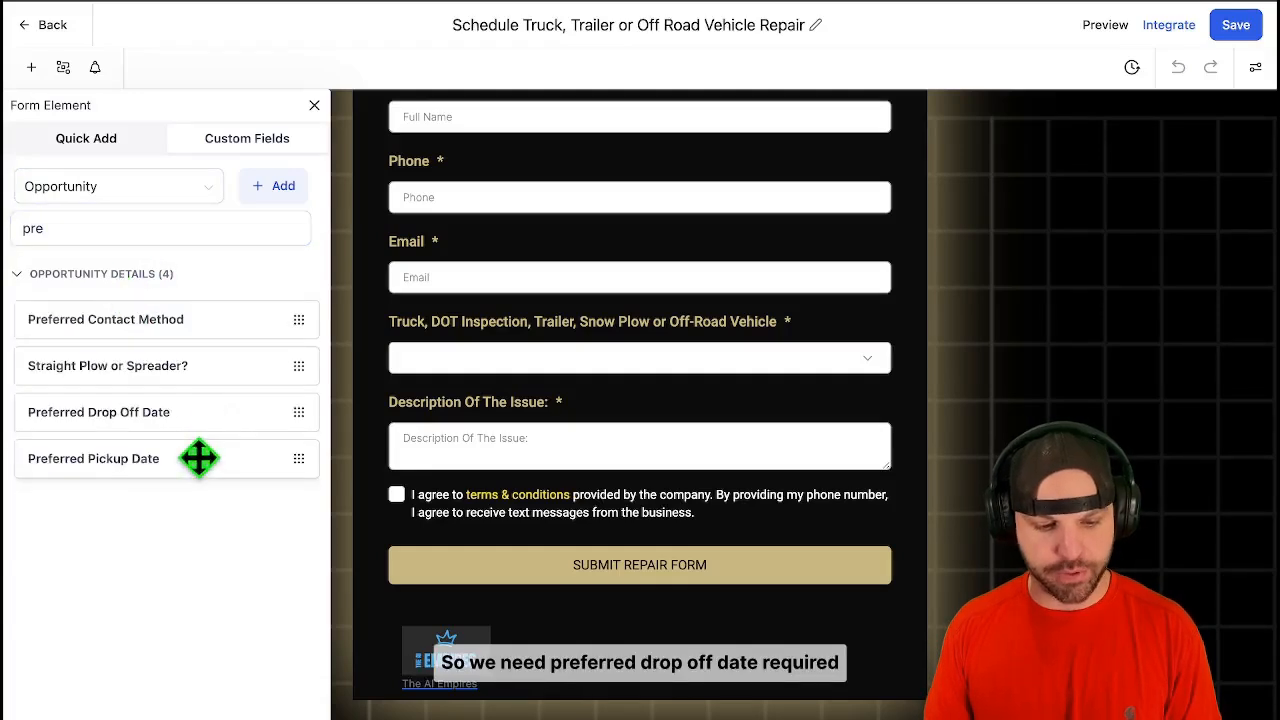
# Add Preferred Drop Off Date and Preferred Pickup Date to the form below the issue description, both as required fields.
pyautogui.moveTo(186, 420); pyautogui.dragTo(507, 490)
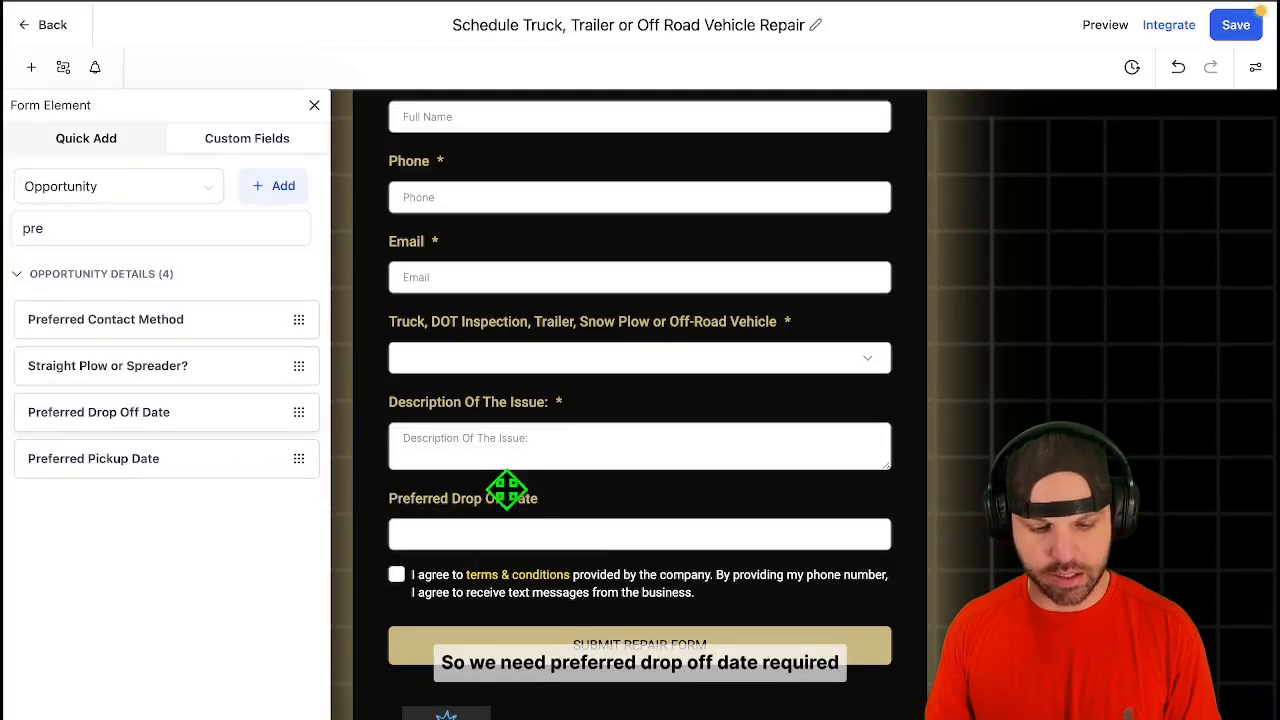
pyautogui.click(592, 530)
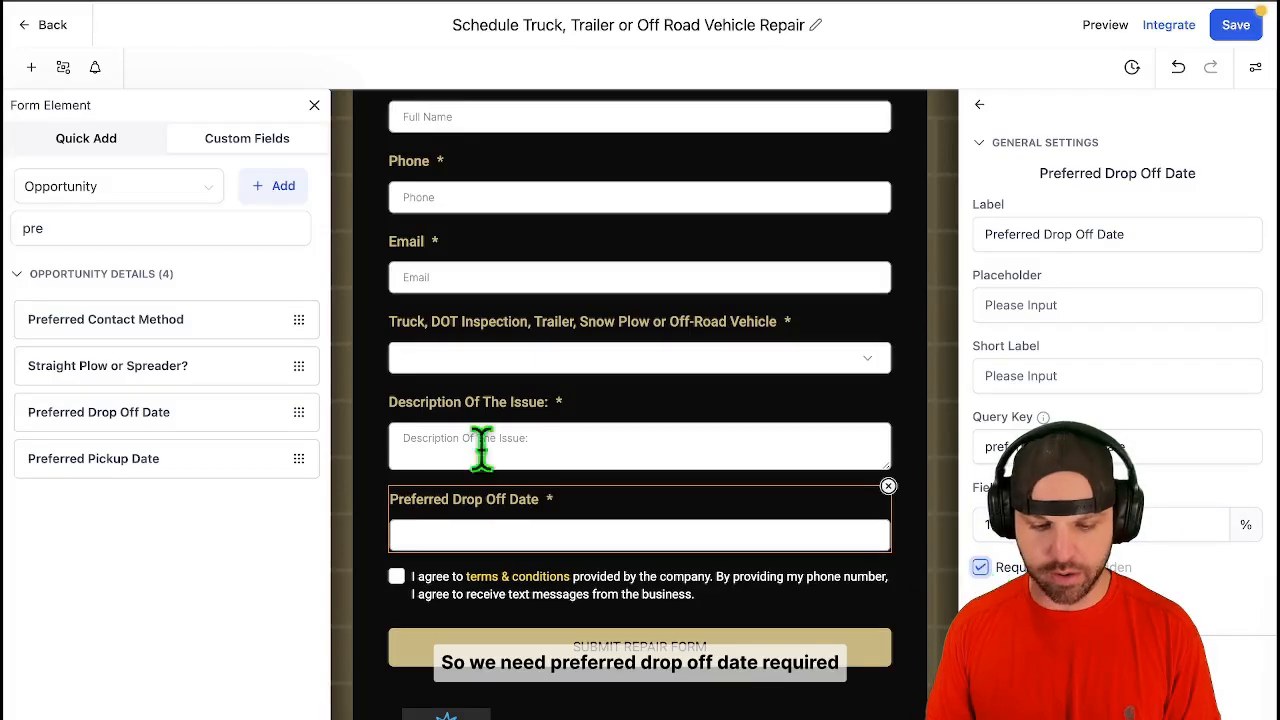
pyautogui.moveTo(200, 457); pyautogui.dragTo(522, 600)
pyautogui.click(497, 590)
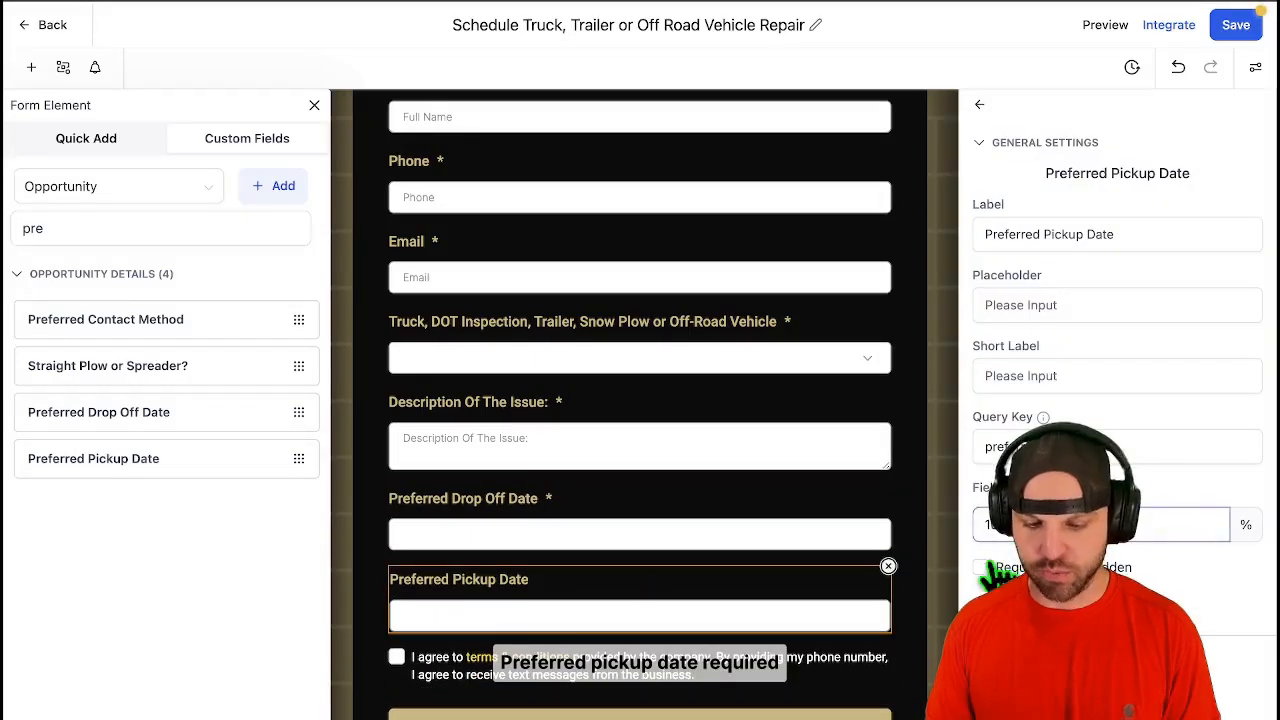
pyautogui.scroll(1, 695, 418)
pyautogui.scroll(-3, 967, 456)
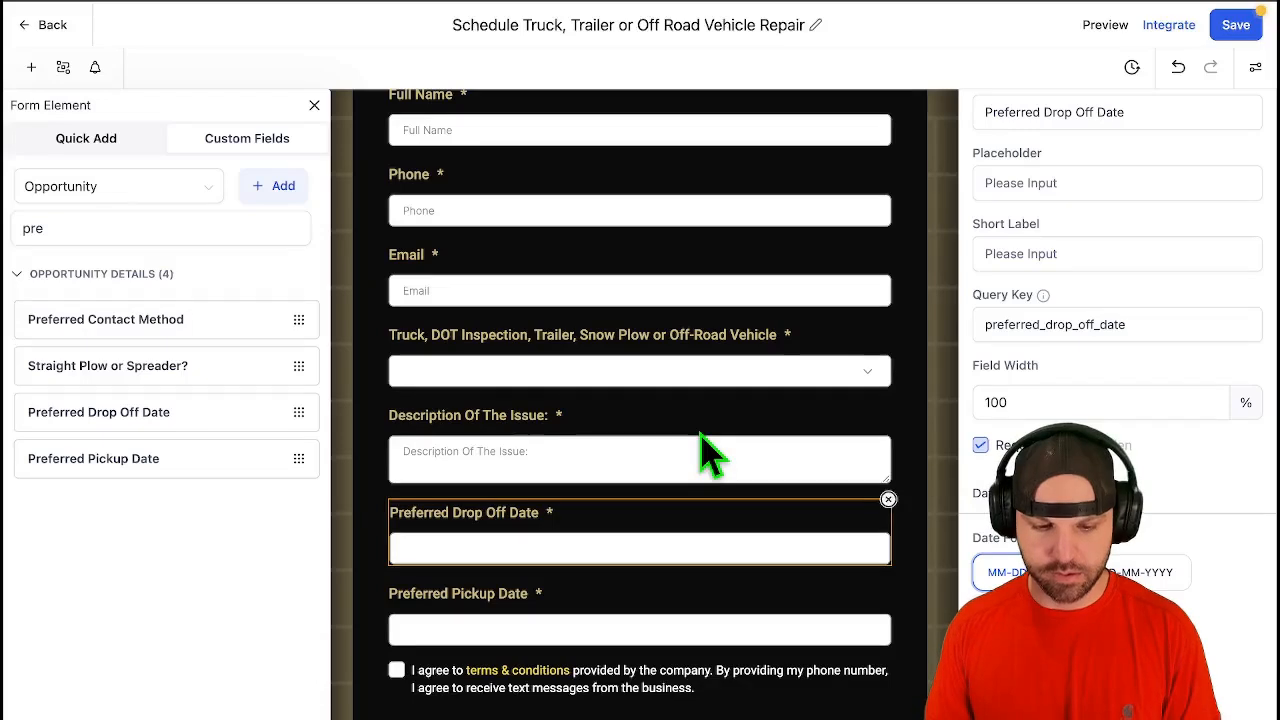
pyautogui.scroll(1, 703, 453)
pyautogui.scroll(2, 695, 395)
pyautogui.scroll(-4, 695, 395)
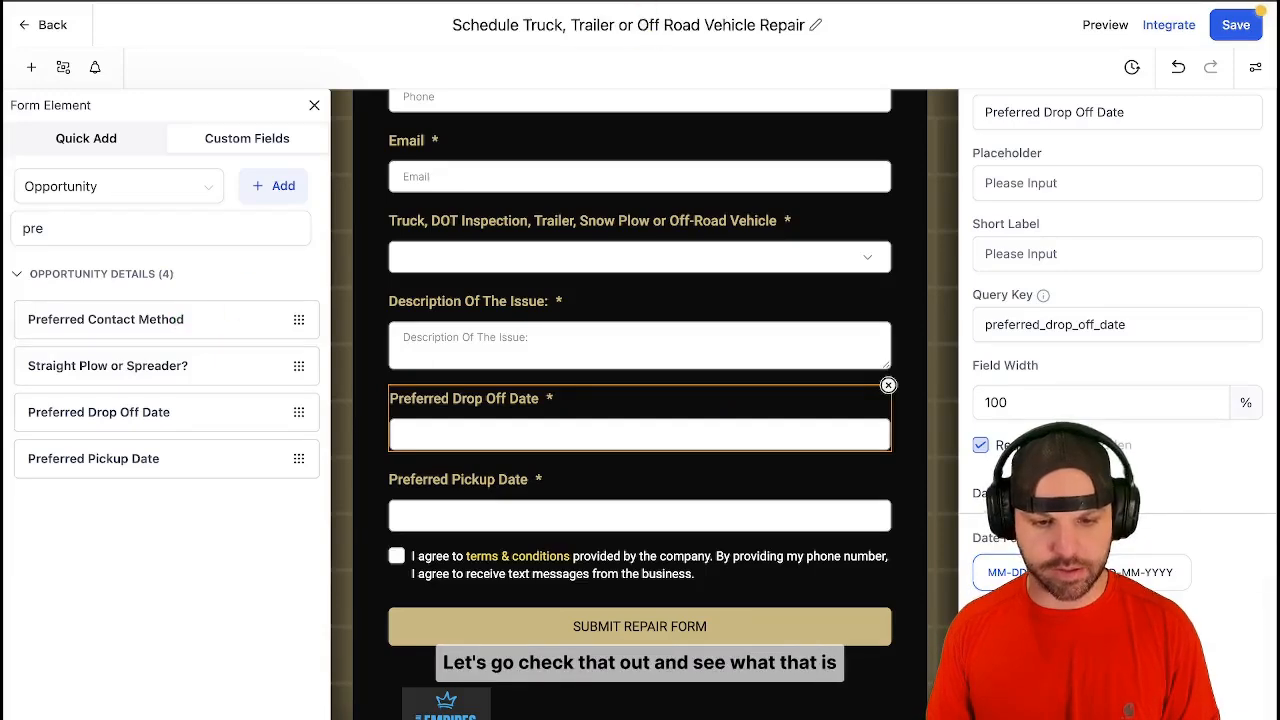
# Search the custom values and custom fields for "contact" and delete the Preferred Contact Method: field that belongs to the Contact object.
pyautogui.tripleClick(1100, 226)
pyautogui.write('[')
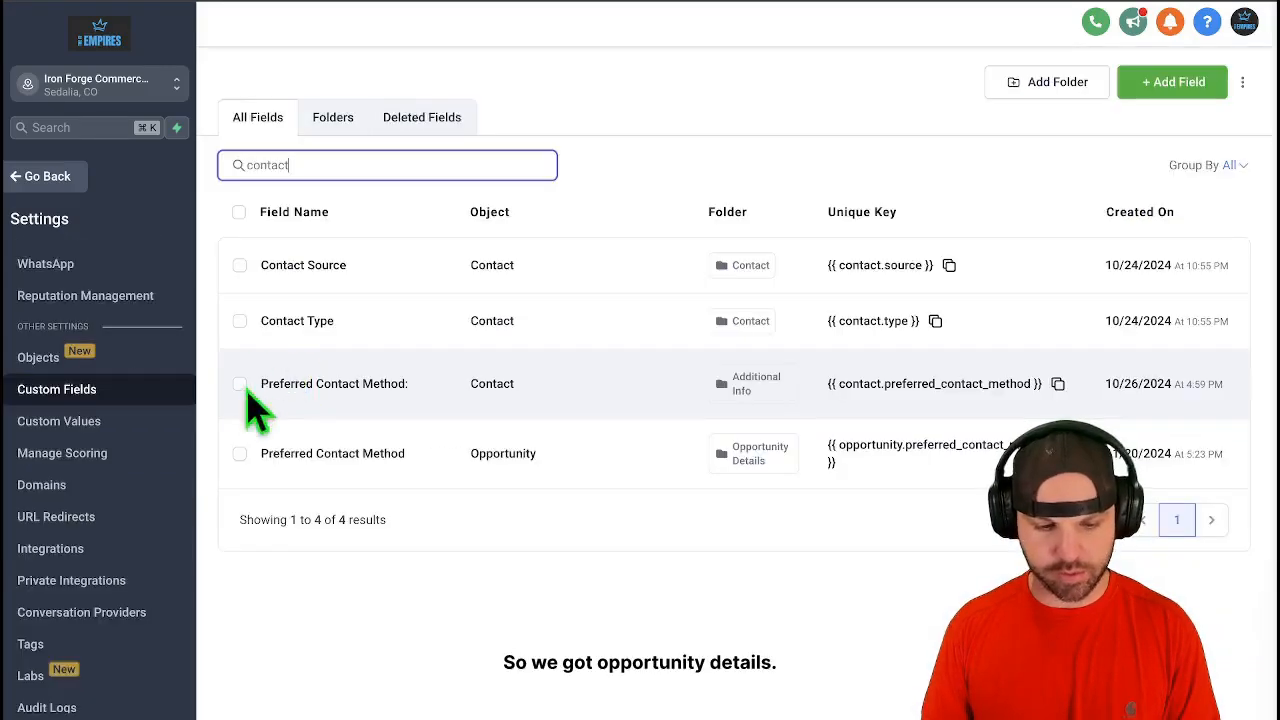
pyautogui.click(240, 385)
pyautogui.click(340, 214)
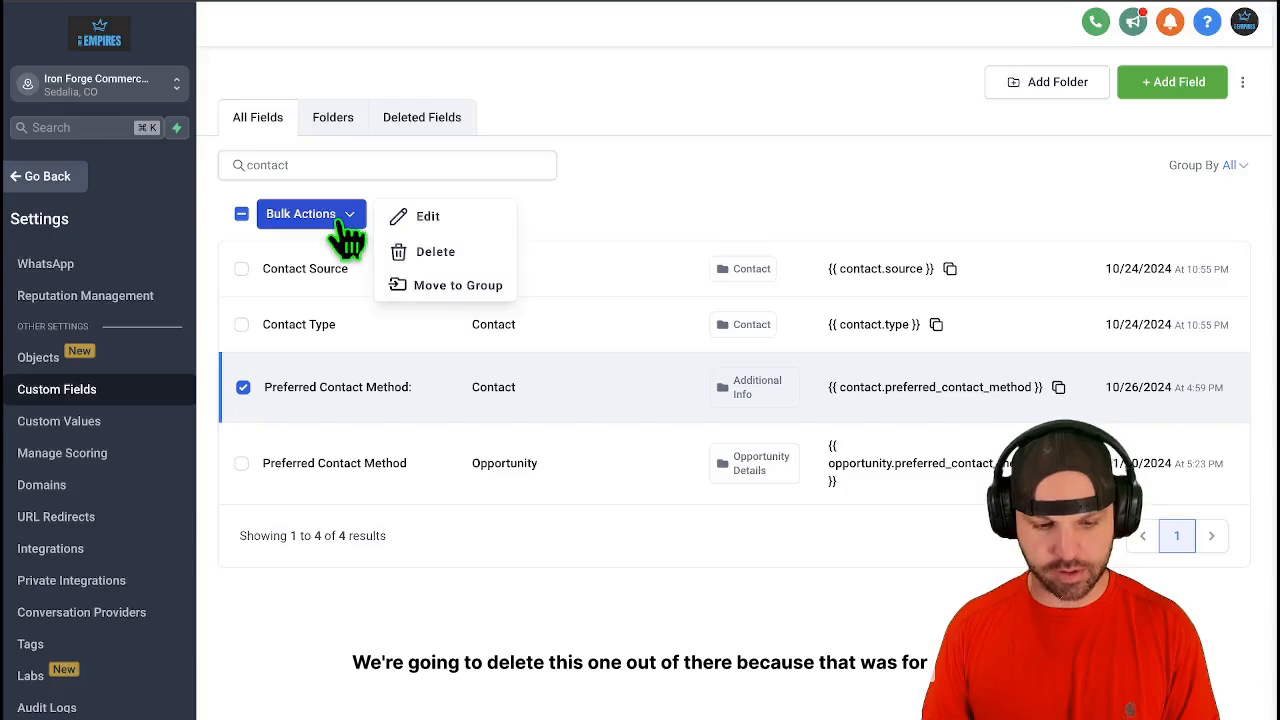
pyautogui.click(455, 254)
pyautogui.click(900, 172)
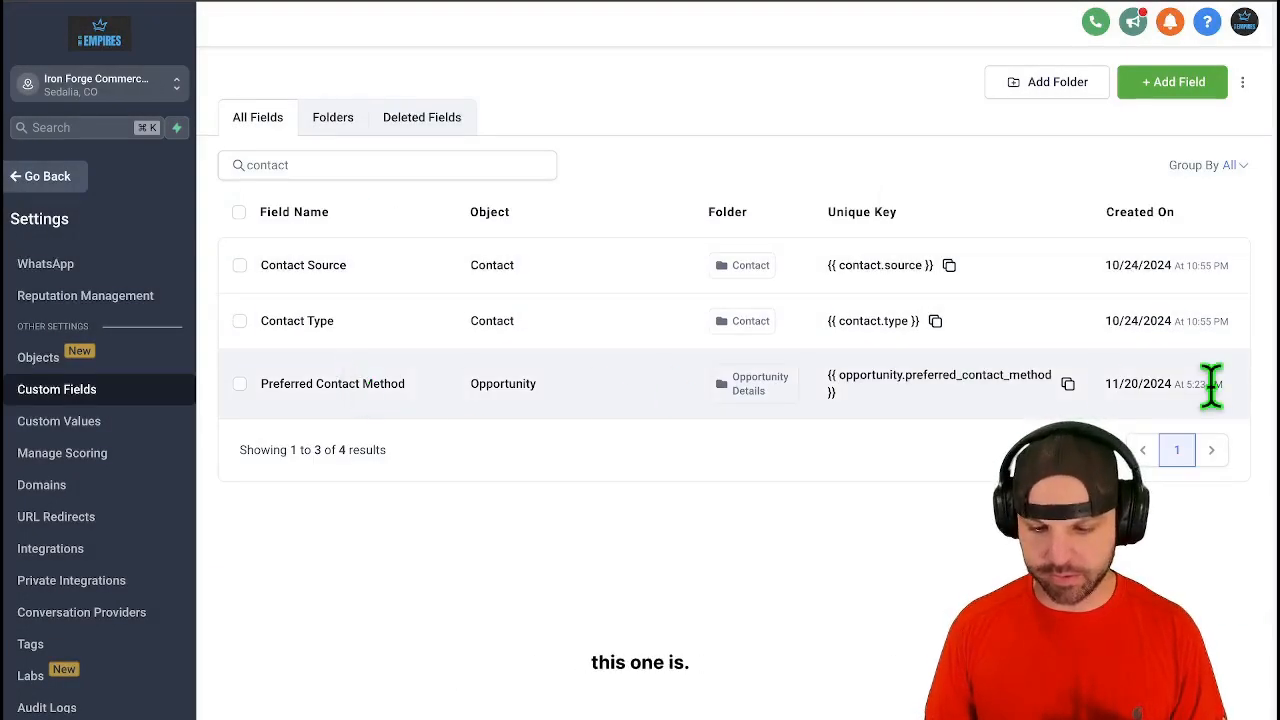
# Review the dropdown options of the Opportunity custom field Preferred Contact Method and save the field.
pyautogui.click(240, 385)
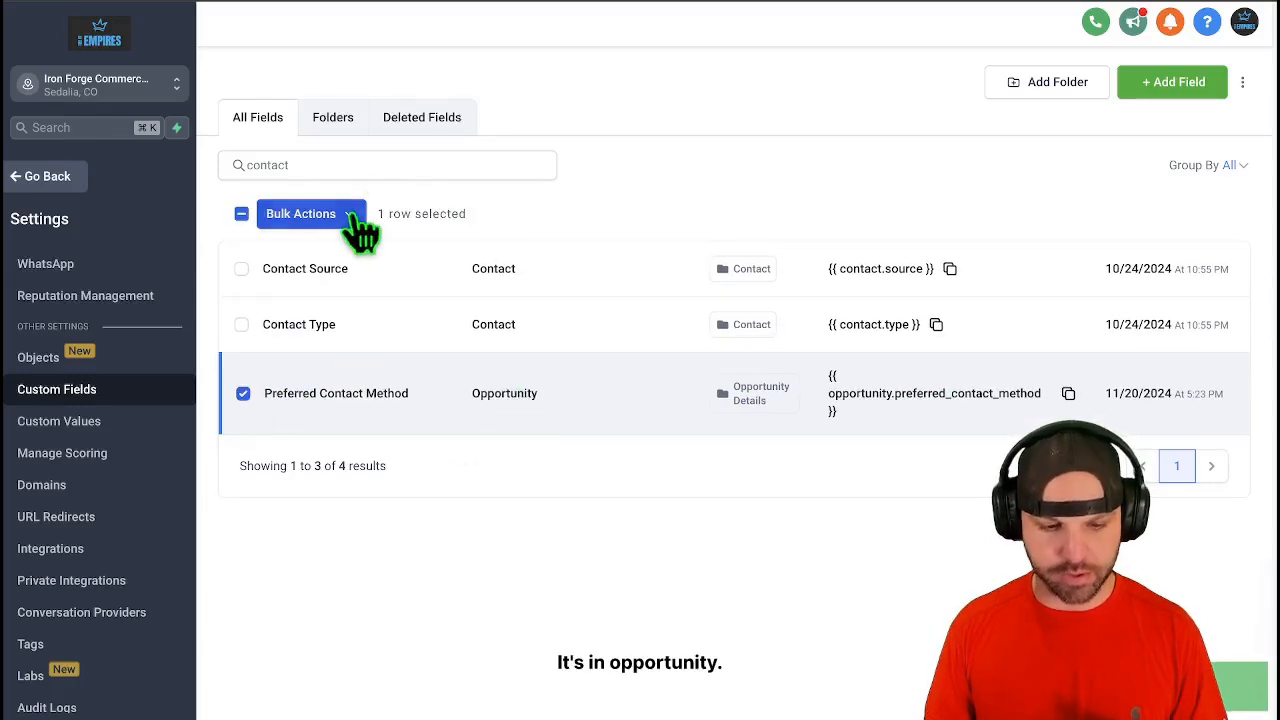
pyautogui.click(350, 222)
pyautogui.click(428, 218)
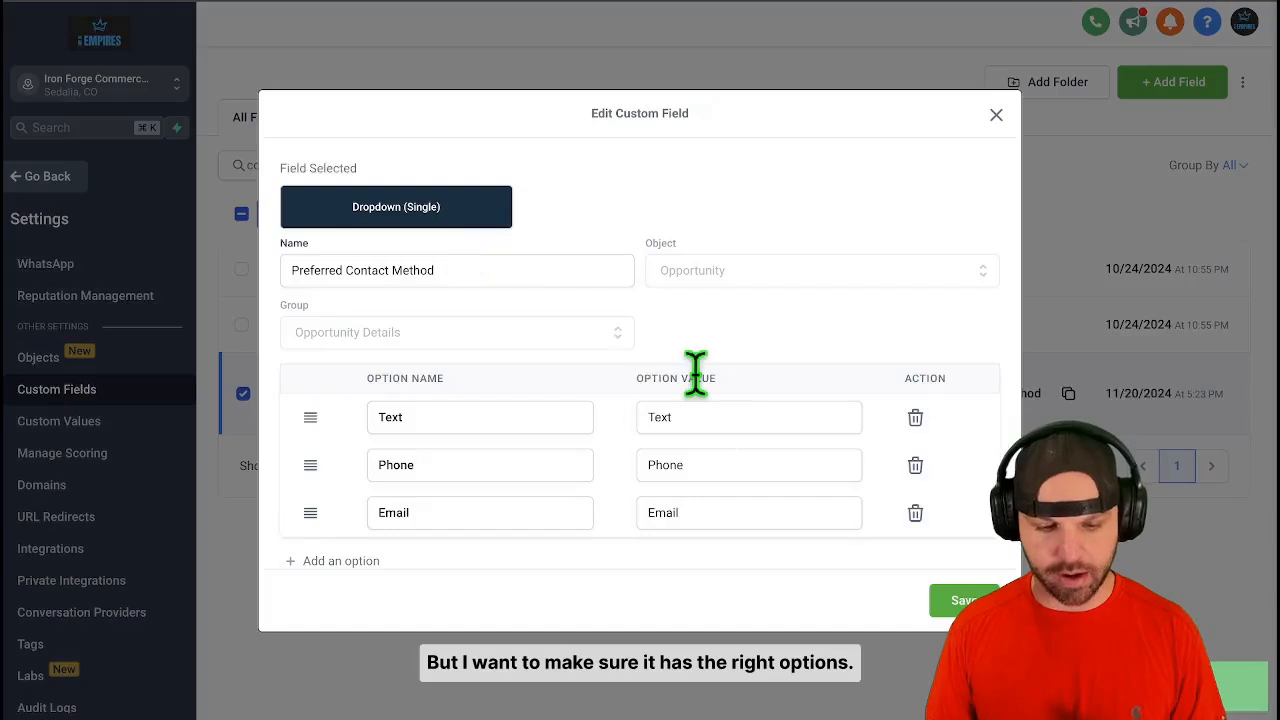
pyautogui.scroll(-1, 597, 410)
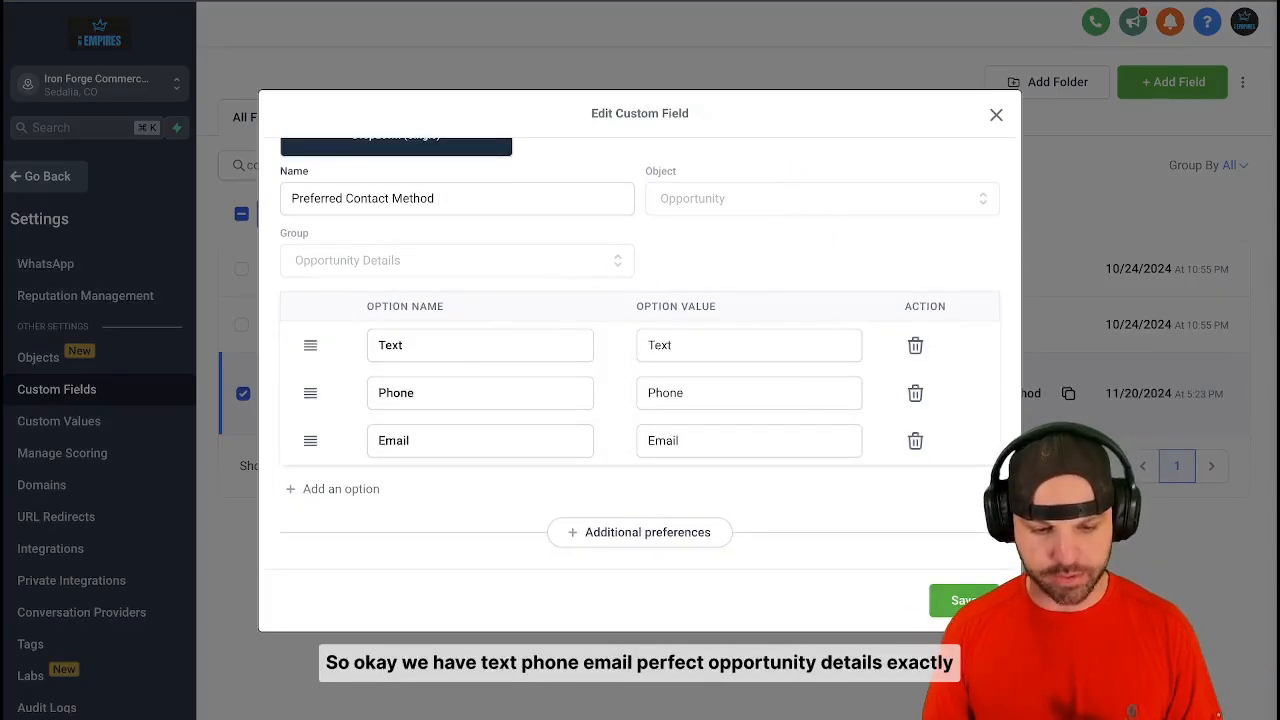
pyautogui.click(965, 600)
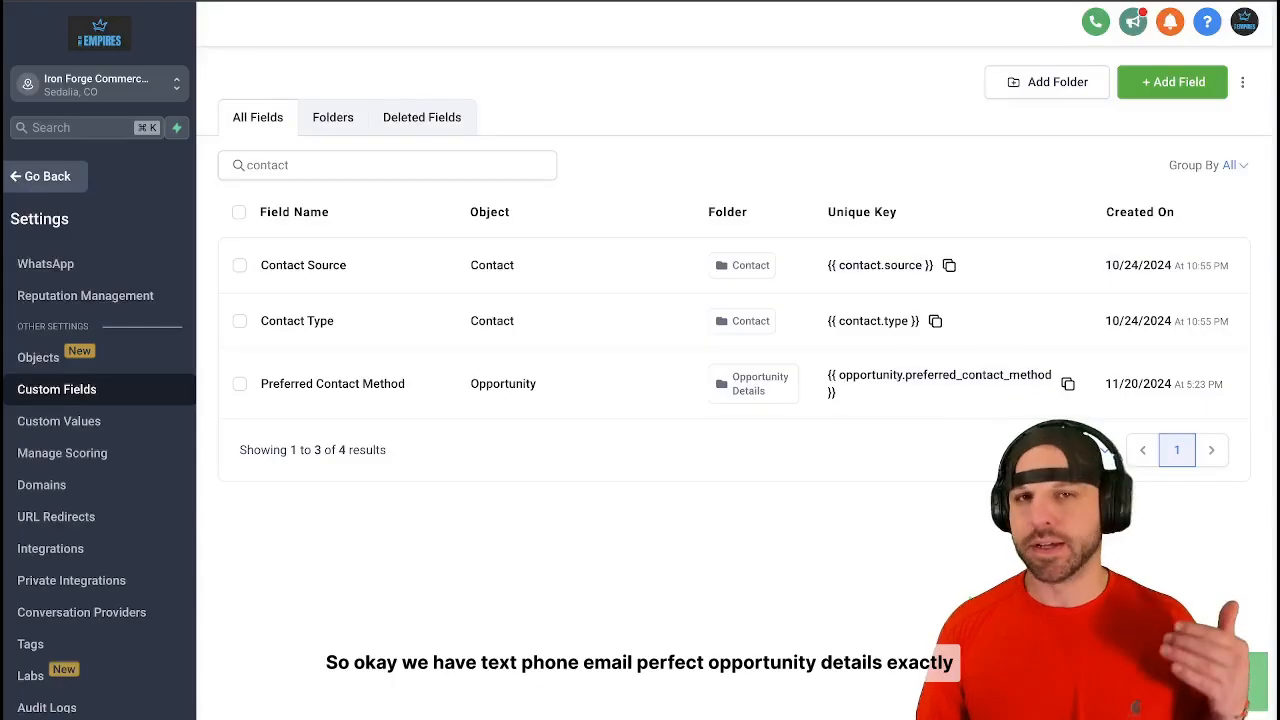
# Search the custom values for "pref" to check for an existing preferred contact method entry.
pyautogui.click(648, 2)
pyautogui.click(516, 2)
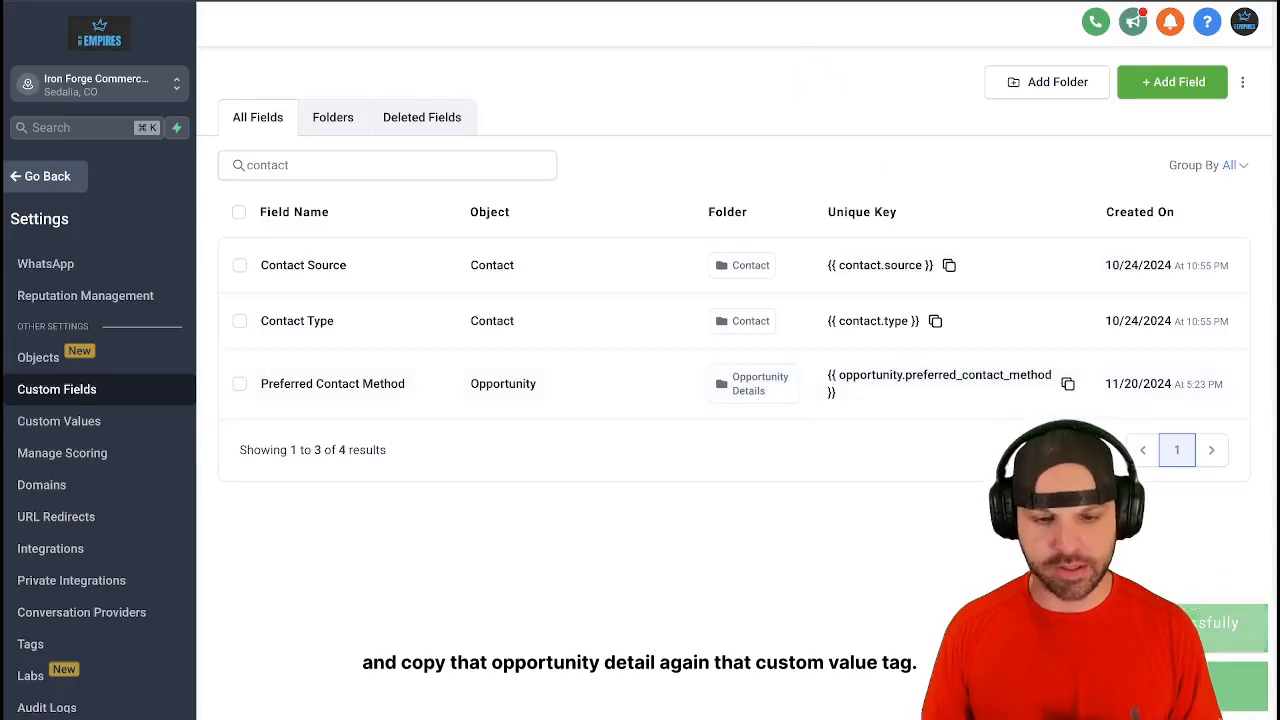
pyautogui.click(648, 2)
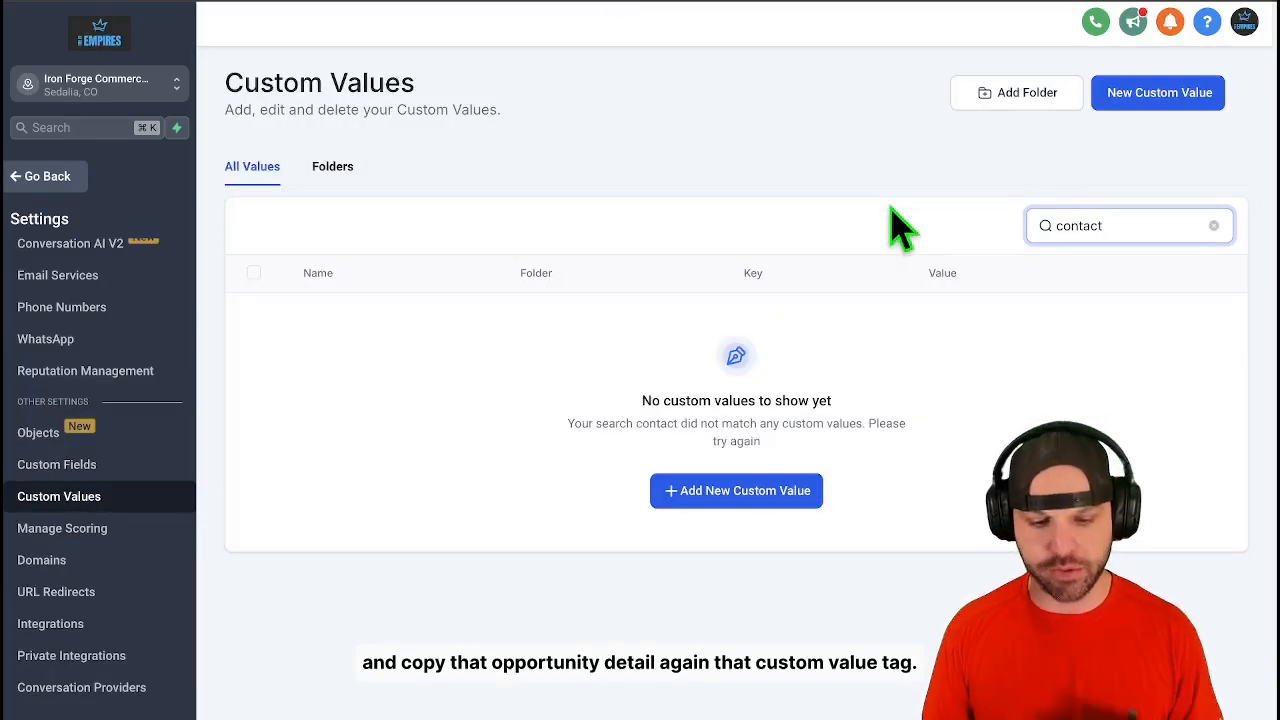
pyautogui.moveTo(1110, 225); pyautogui.dragTo(1048, 223)
pyautogui.press('BackSpace')
pyautogui.write('pre')
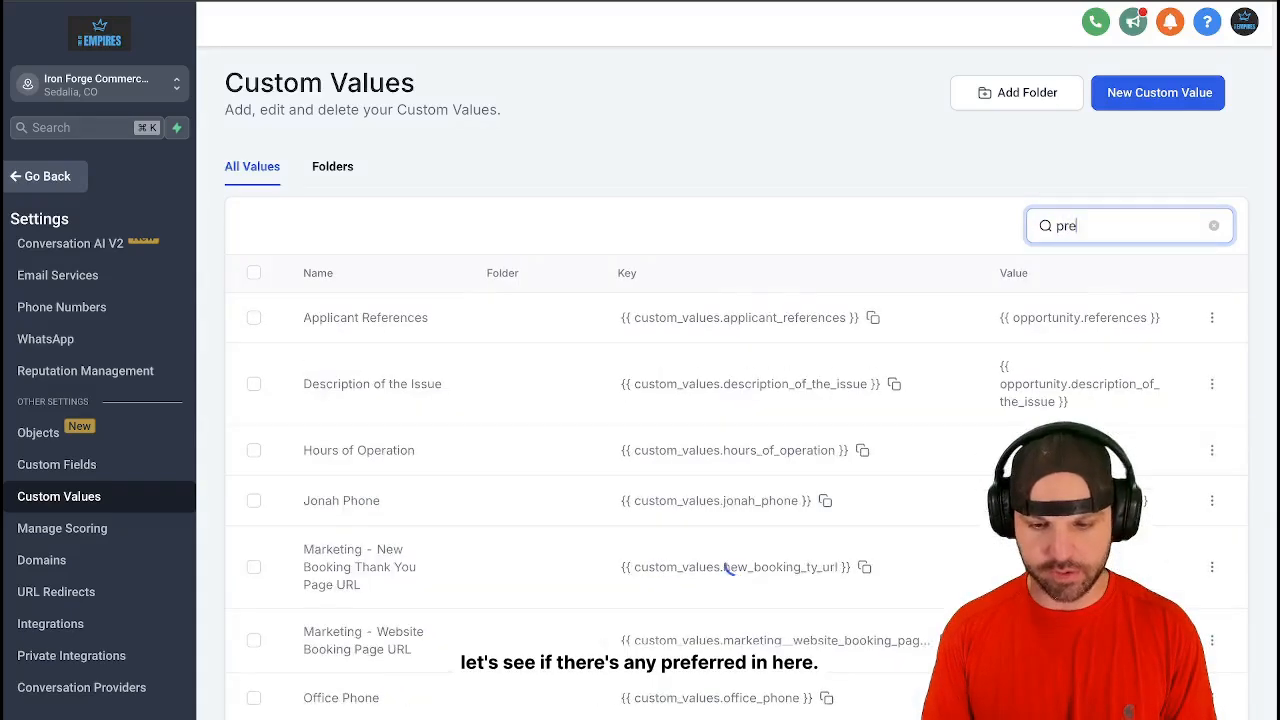
pyautogui.write('f')
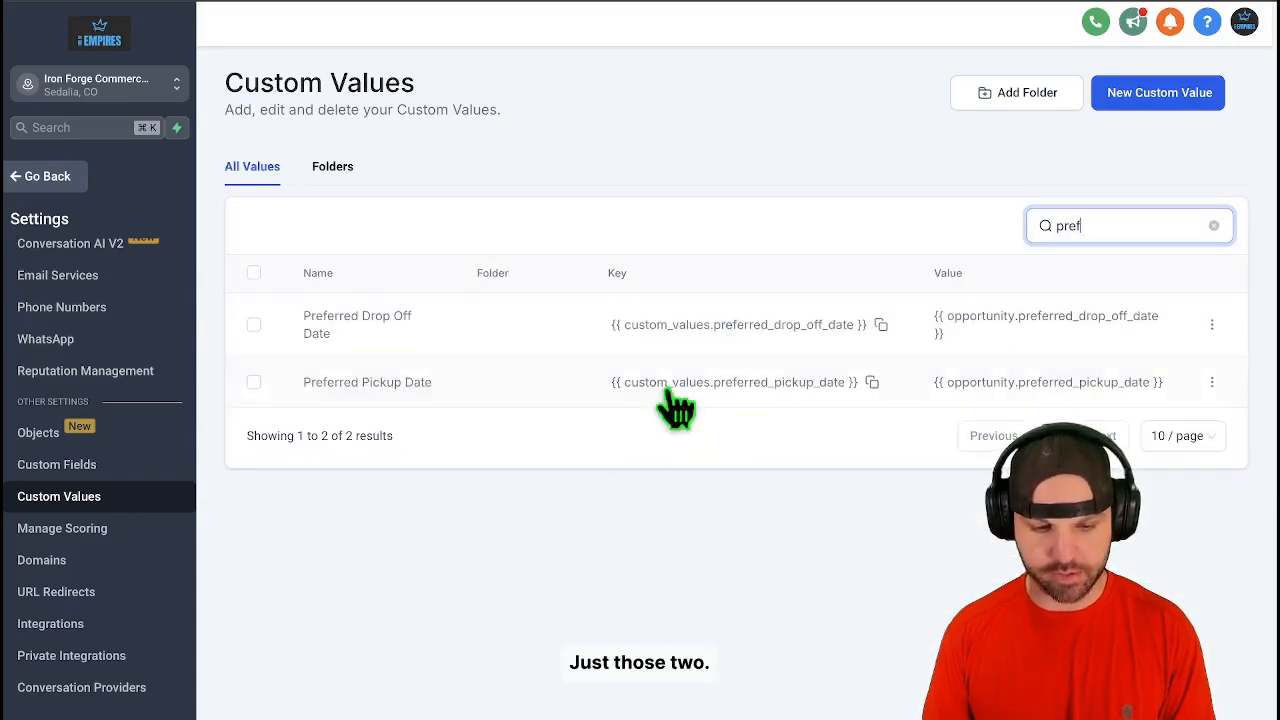
# Create a custom value named Preferred Contact Method with the value {{ opportunity.preferred_contact_method }}.
pyautogui.click(1165, 95)
pyautogui.click(737, 311)
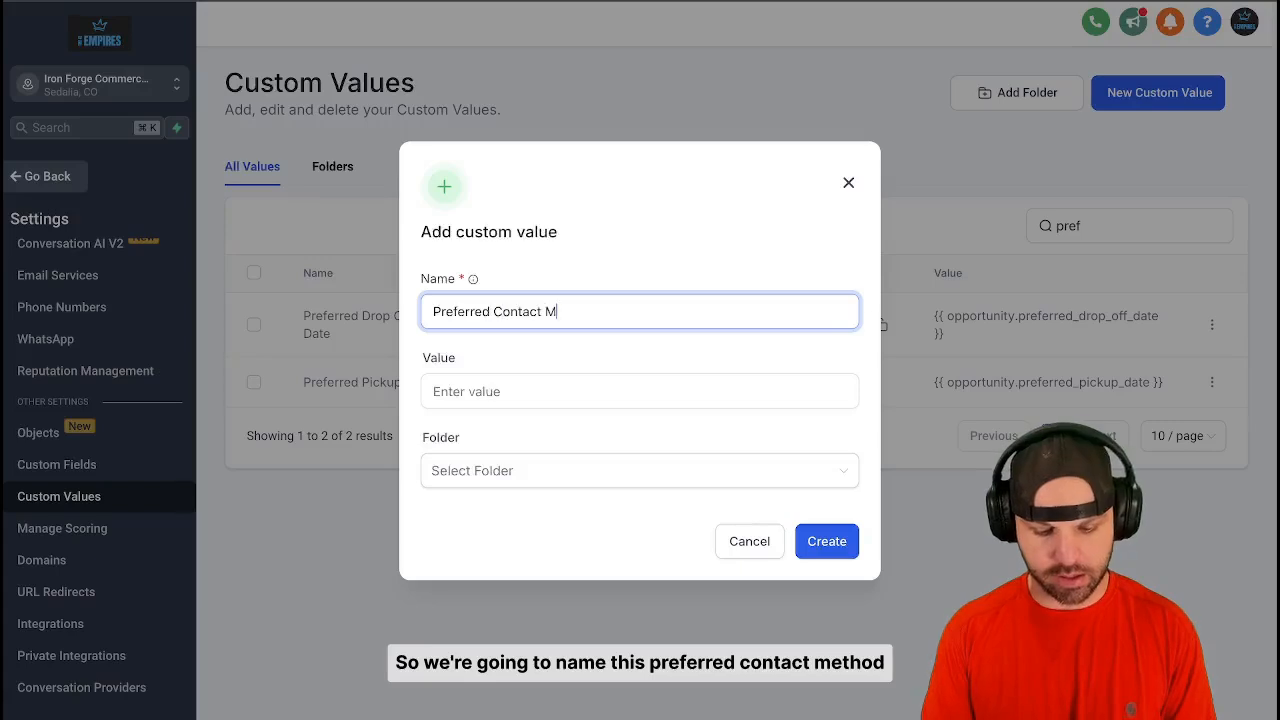
pyautogui.click(666, 391)
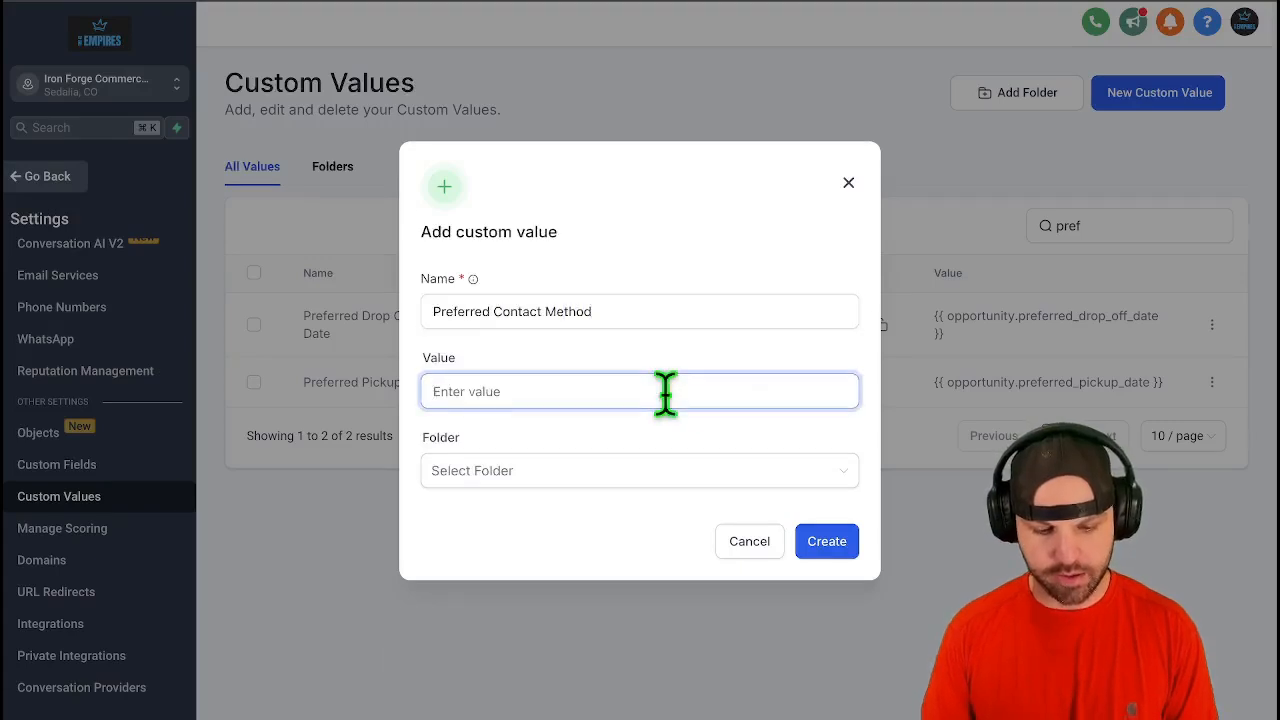
pyautogui.write('{{ opportunity.preferred_contact_method }}')
pyautogui.click(845, 545)
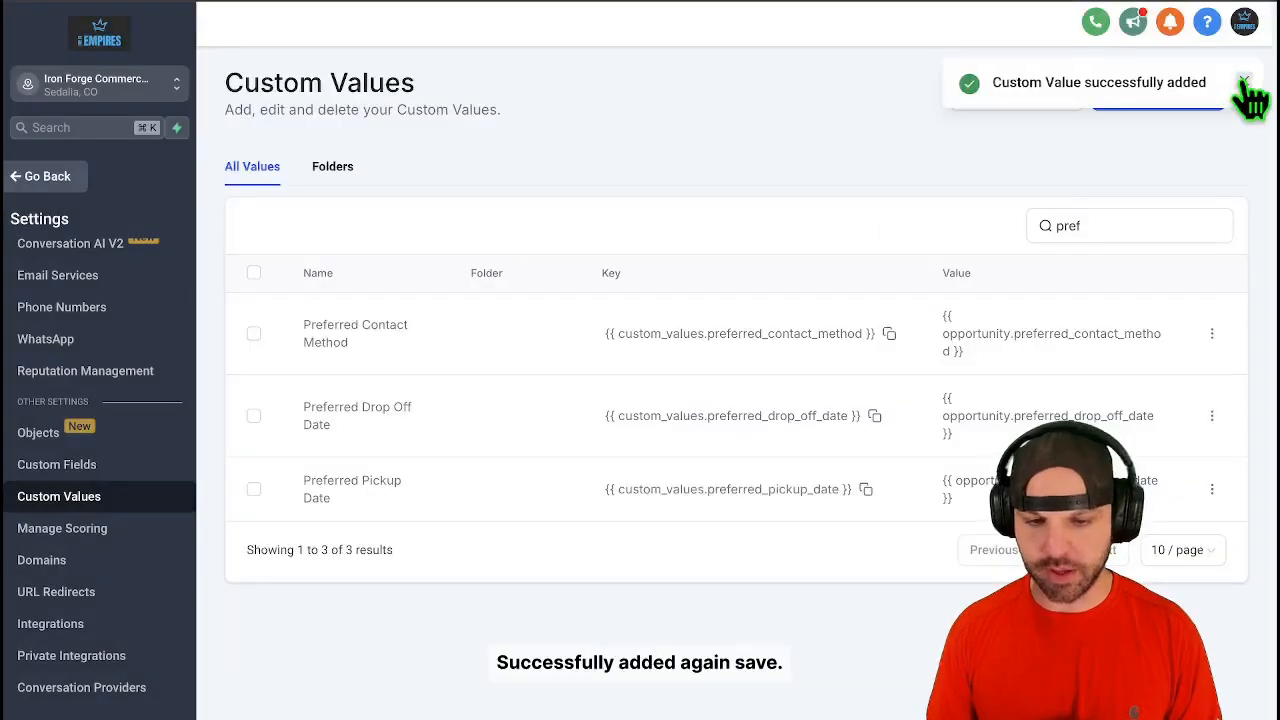
pyautogui.click(1238, 86)
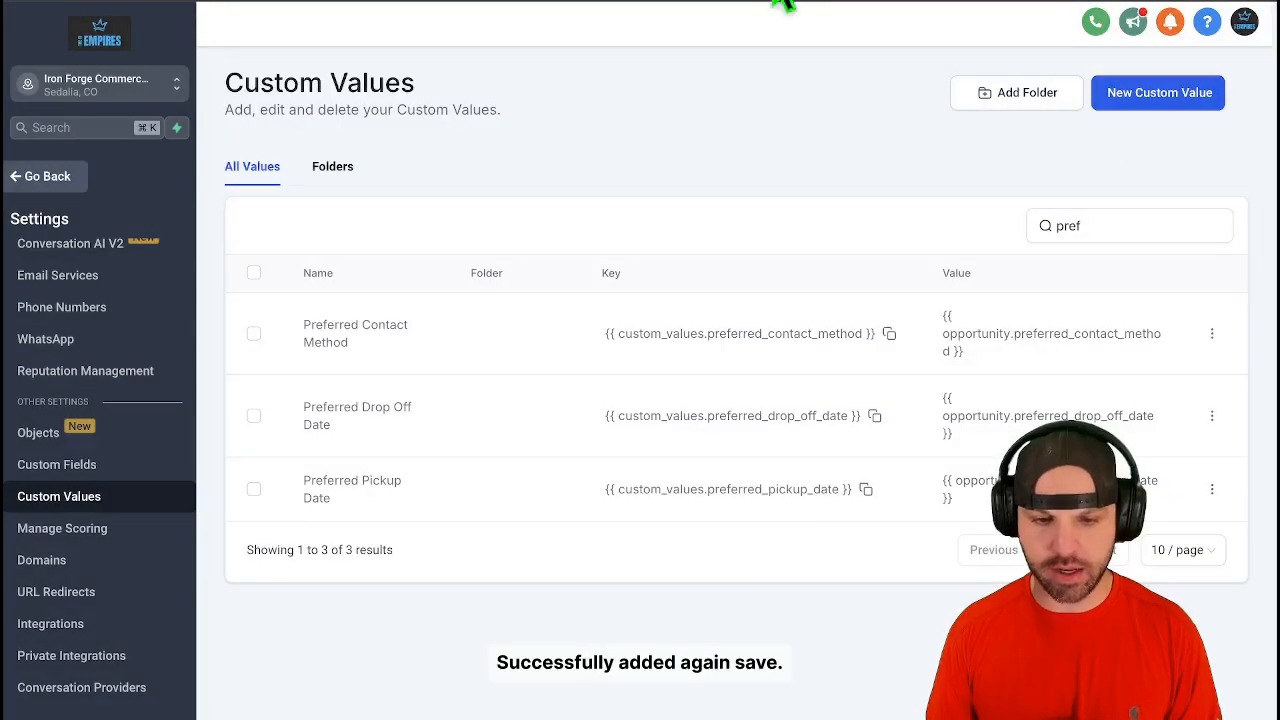
# Return to the vehicle repair form, save it and reload the form builder.
pyautogui.click(785, 2)
pyautogui.click(1232, 24)
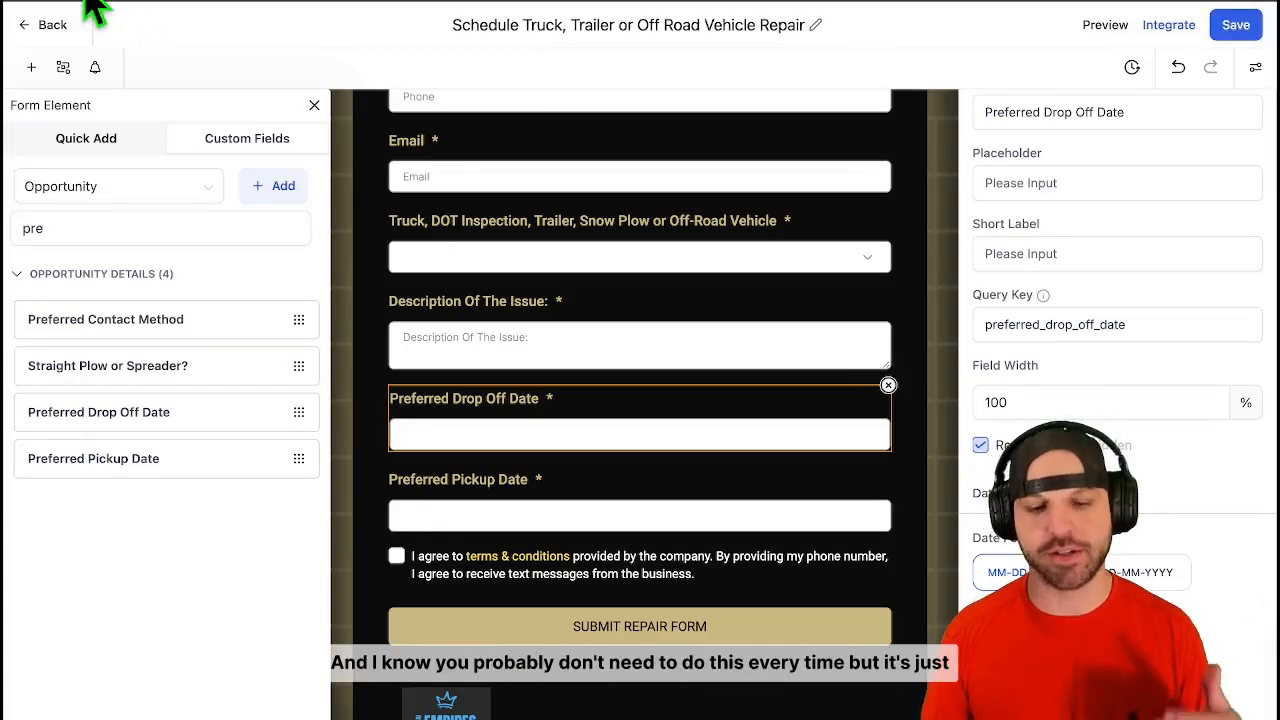
pyautogui.click(85, 0)
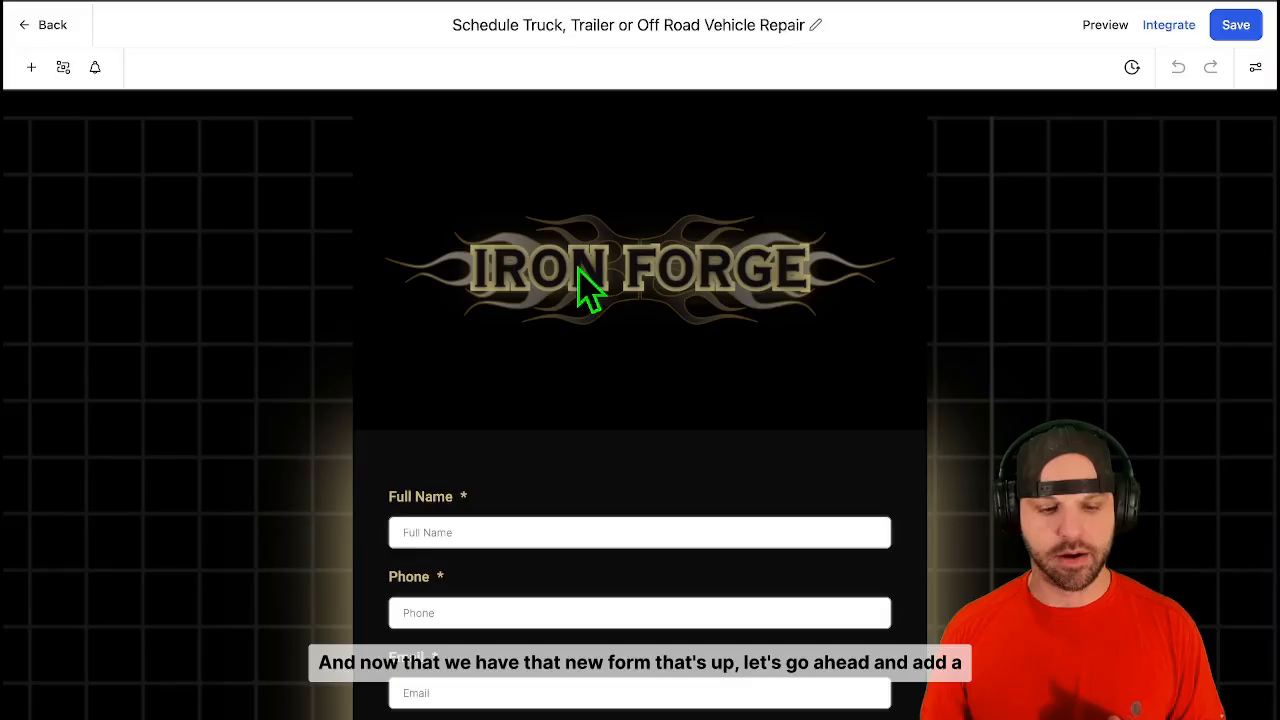
# Add the Opportunity custom field Preferred Contact Method to the form below Preferred Pickup Date and make it required.
pyautogui.scroll(-5, 586, 286)
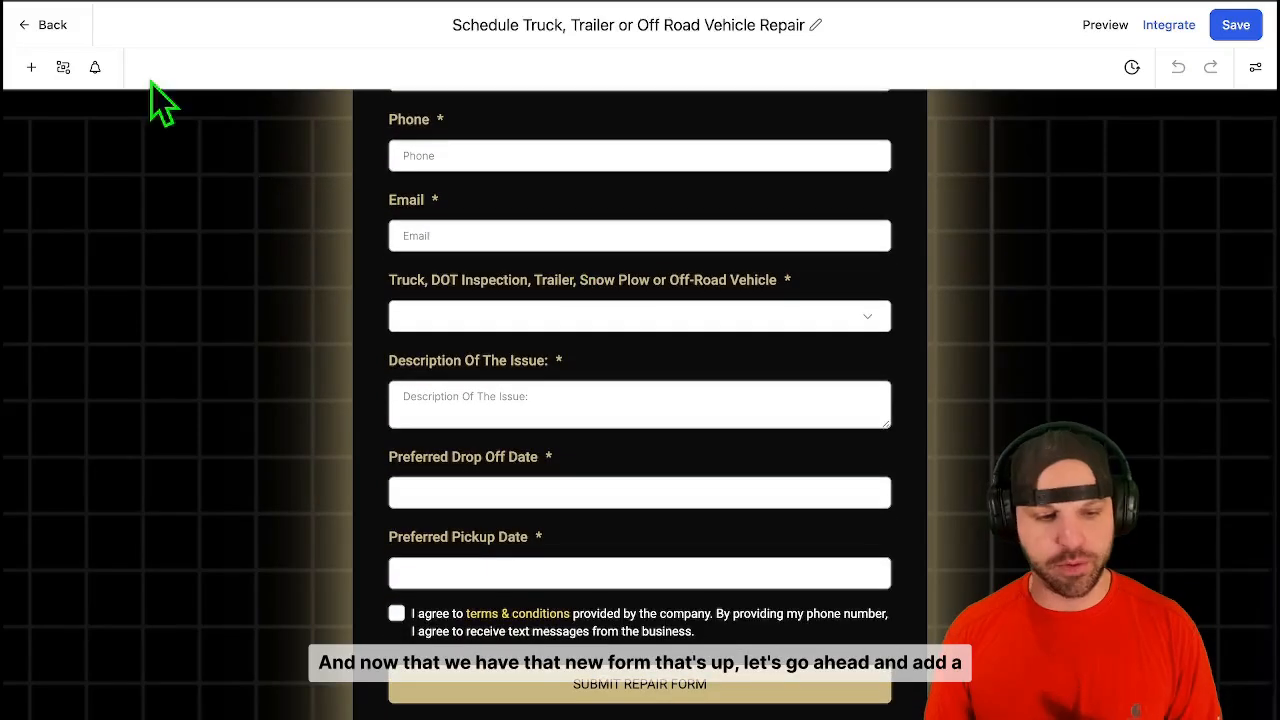
pyautogui.click(31, 67)
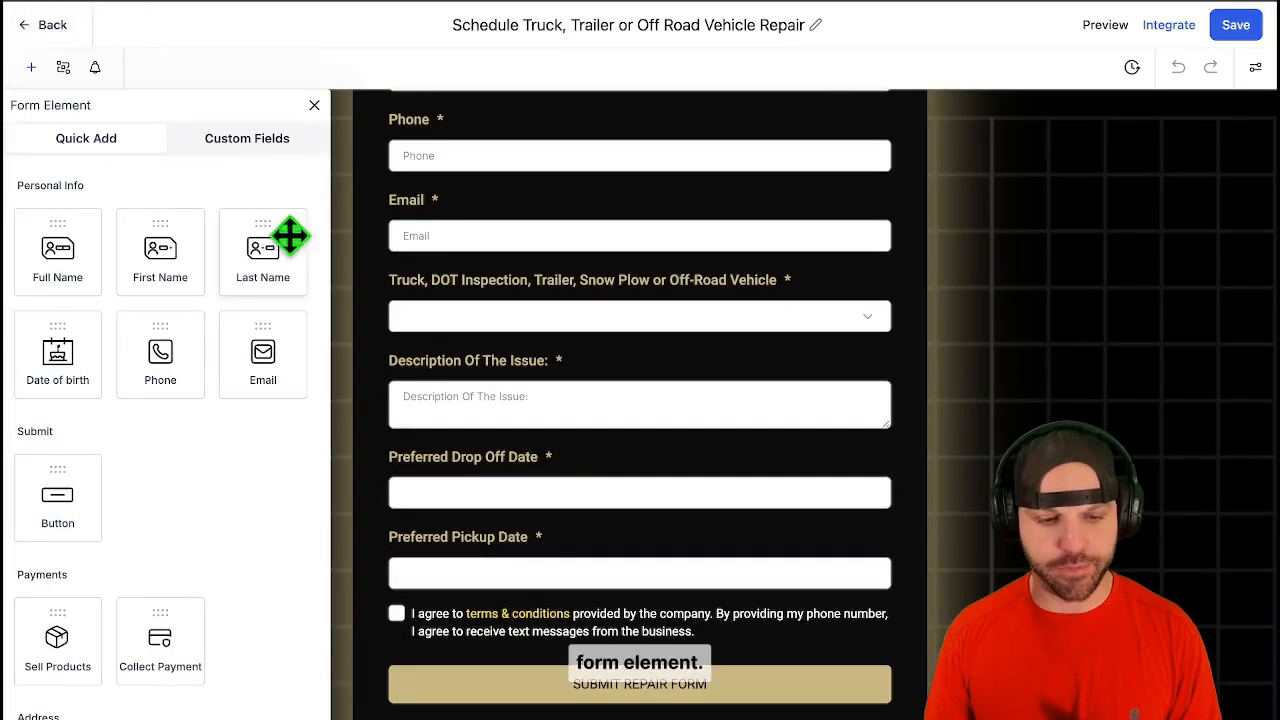
pyautogui.click(249, 143)
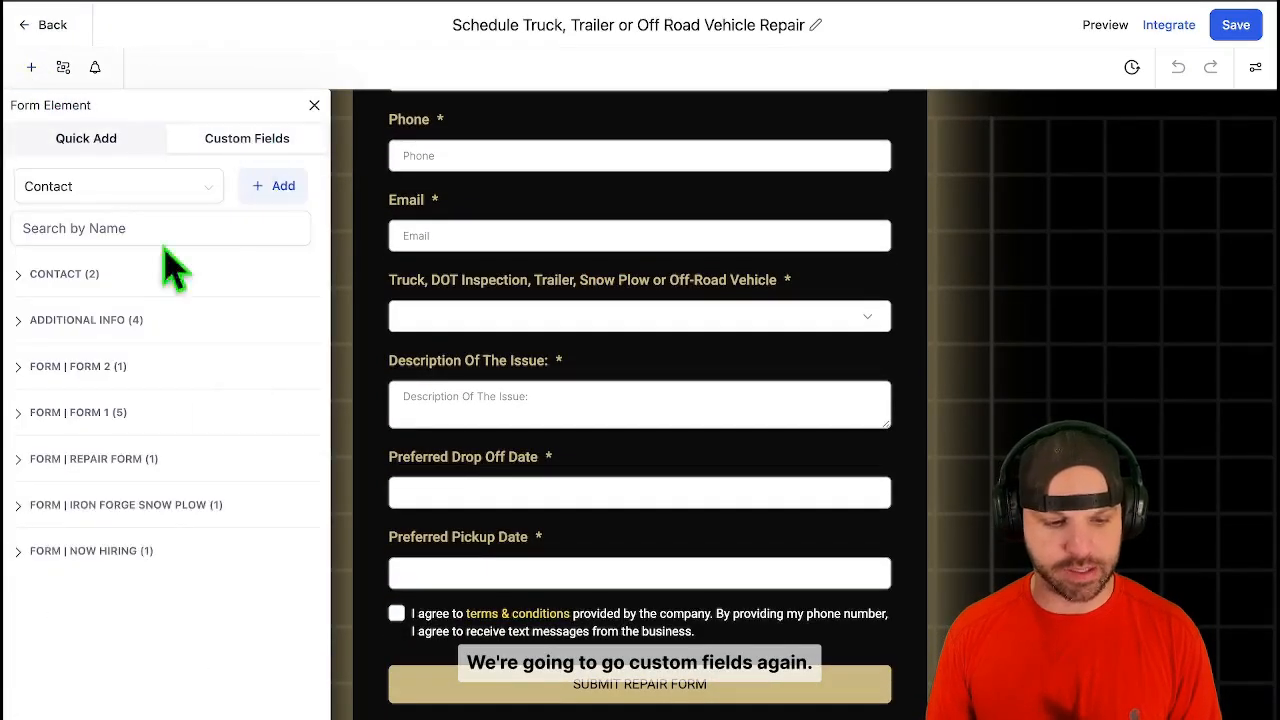
pyautogui.click(135, 188)
pyautogui.click(129, 259)
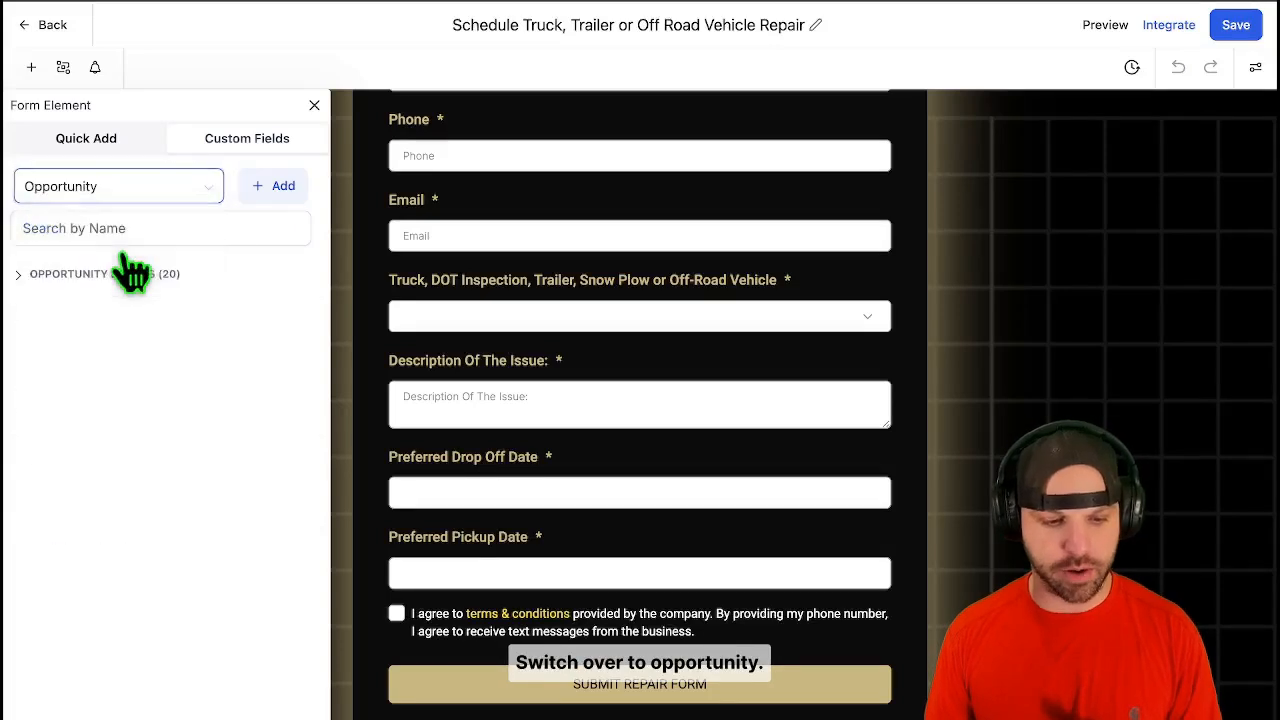
pyautogui.click(163, 280)
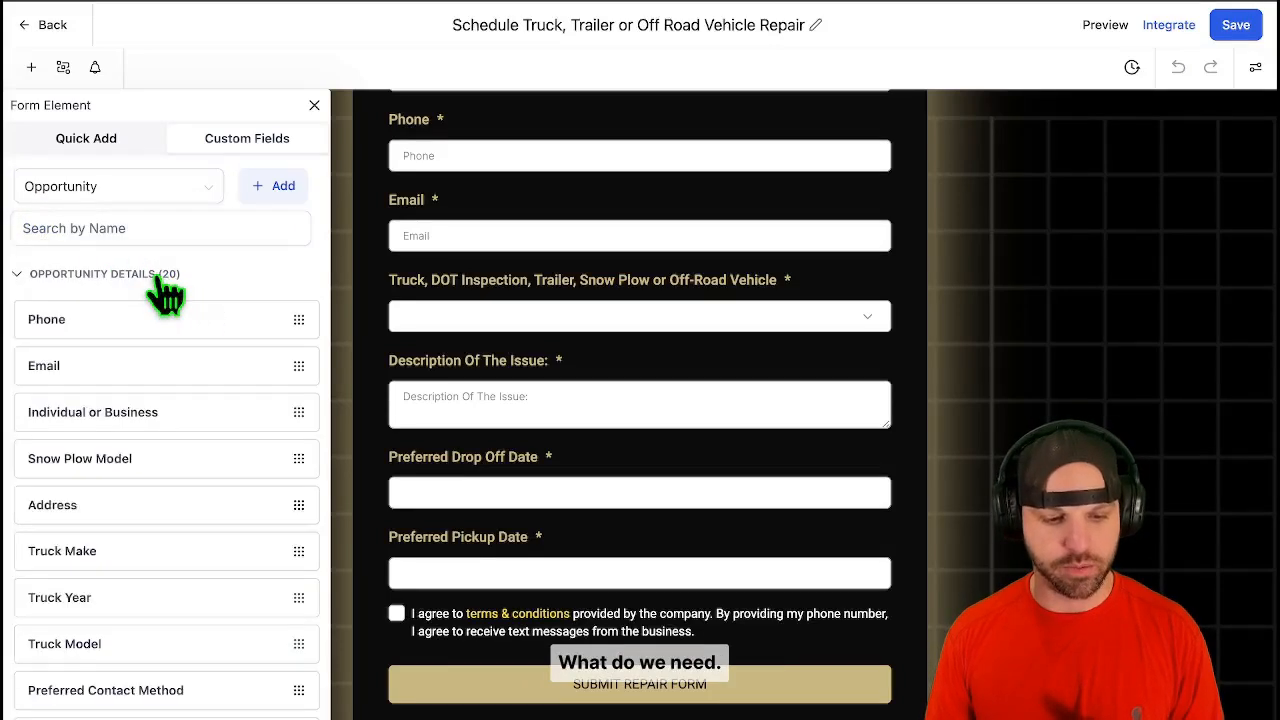
pyautogui.scroll(-1, 200, 360)
pyautogui.scroll(1, 205, 375)
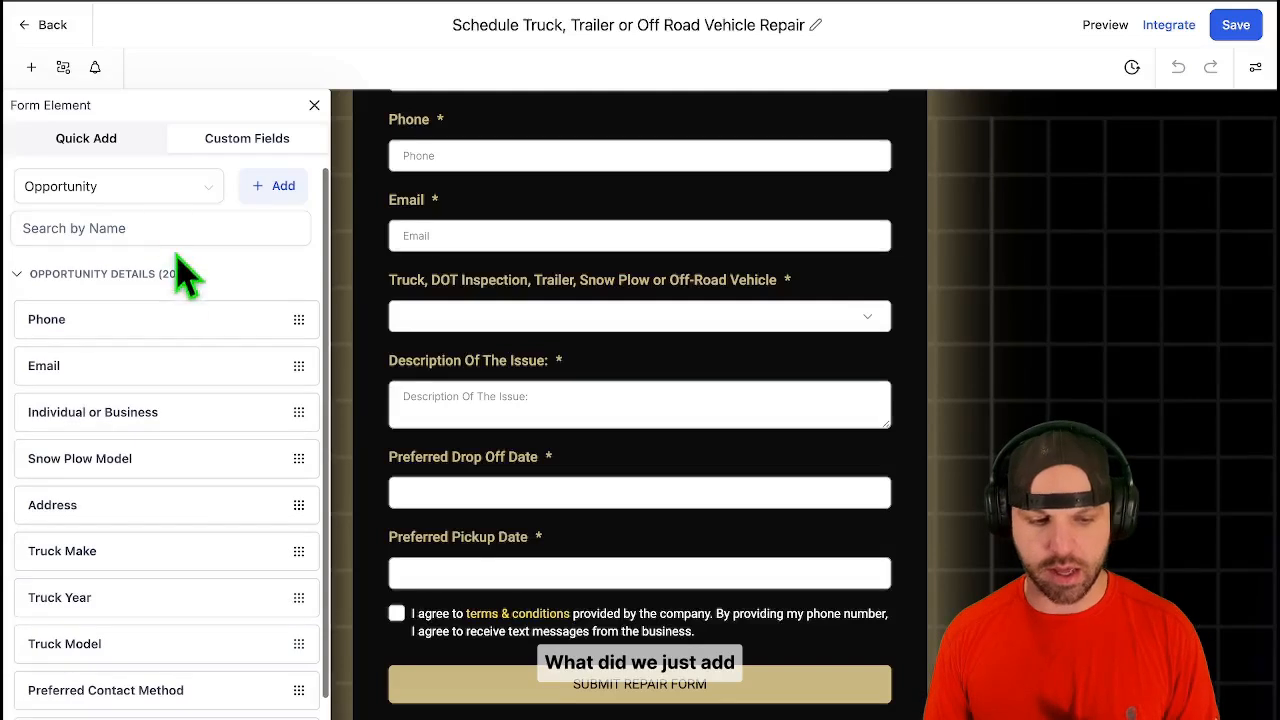
pyautogui.click(163, 226)
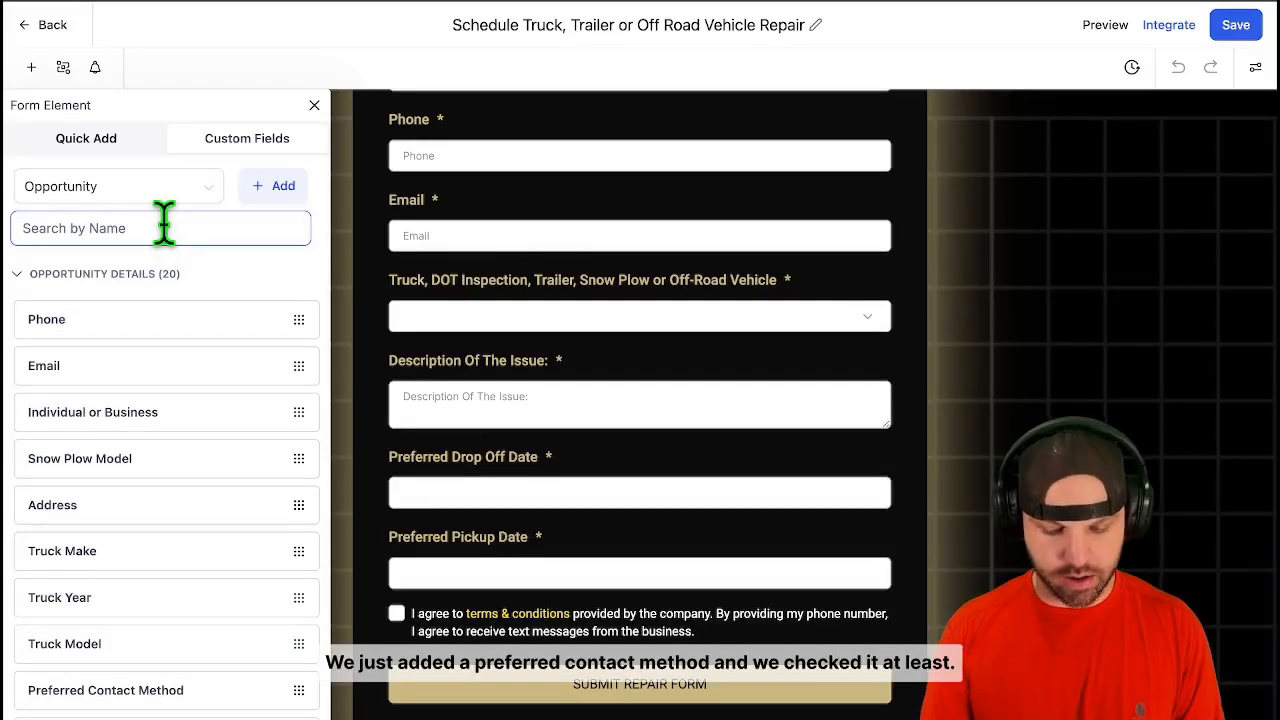
pyautogui.write('pre')
pyautogui.moveTo(191, 318); pyautogui.dragTo(546, 630)
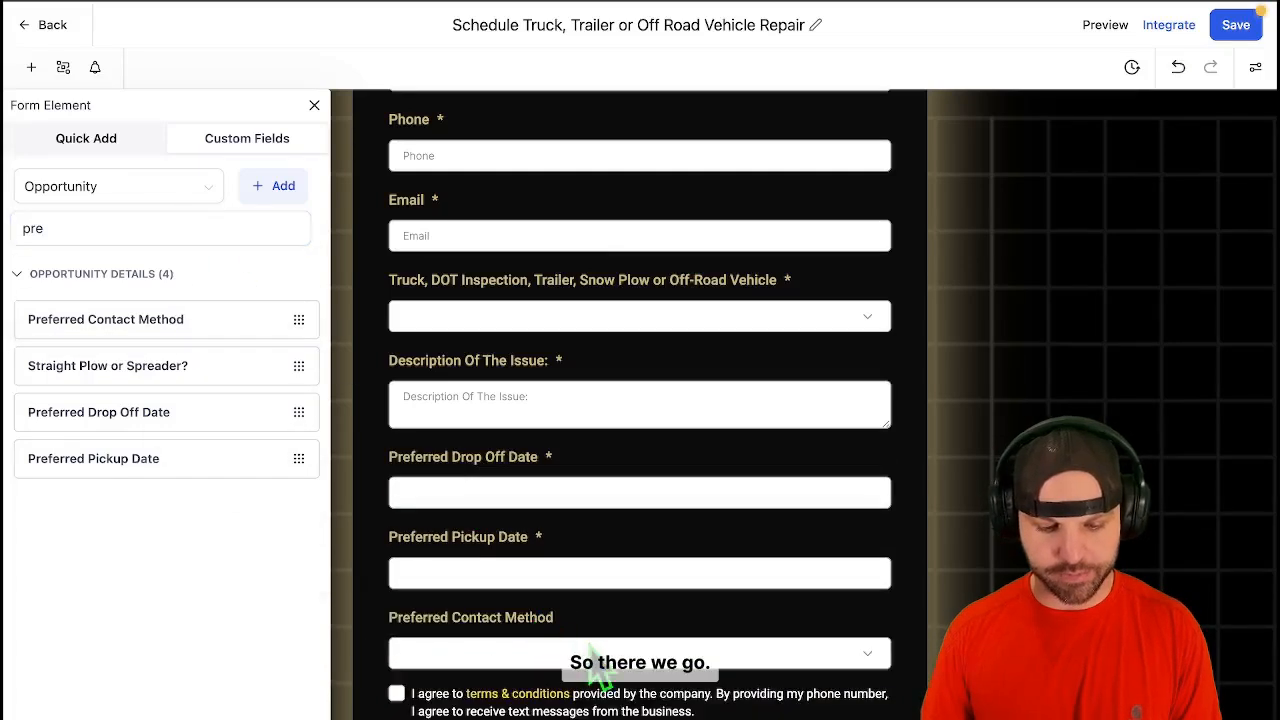
pyautogui.click(980, 575)
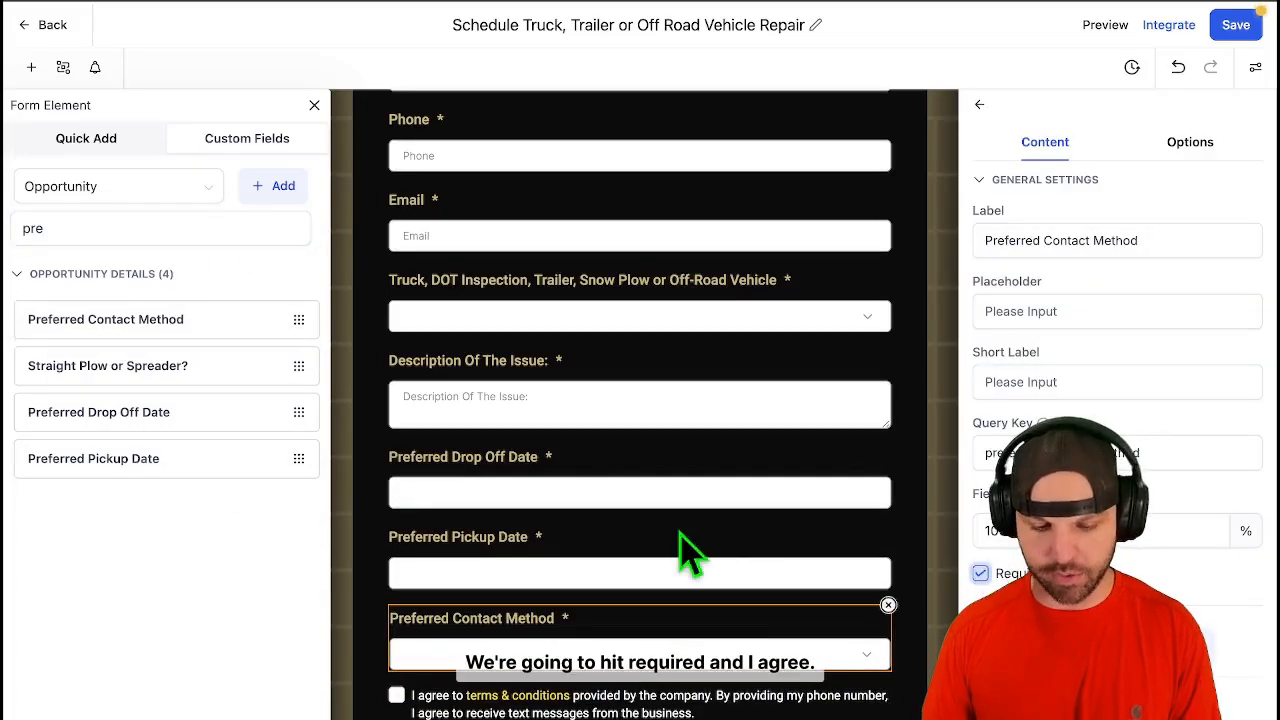
# Check the settings of the terms and conditions checkbox and the SUBMIT REPAIR FORM button, and save the form.
pyautogui.scroll(-3, 680, 533)
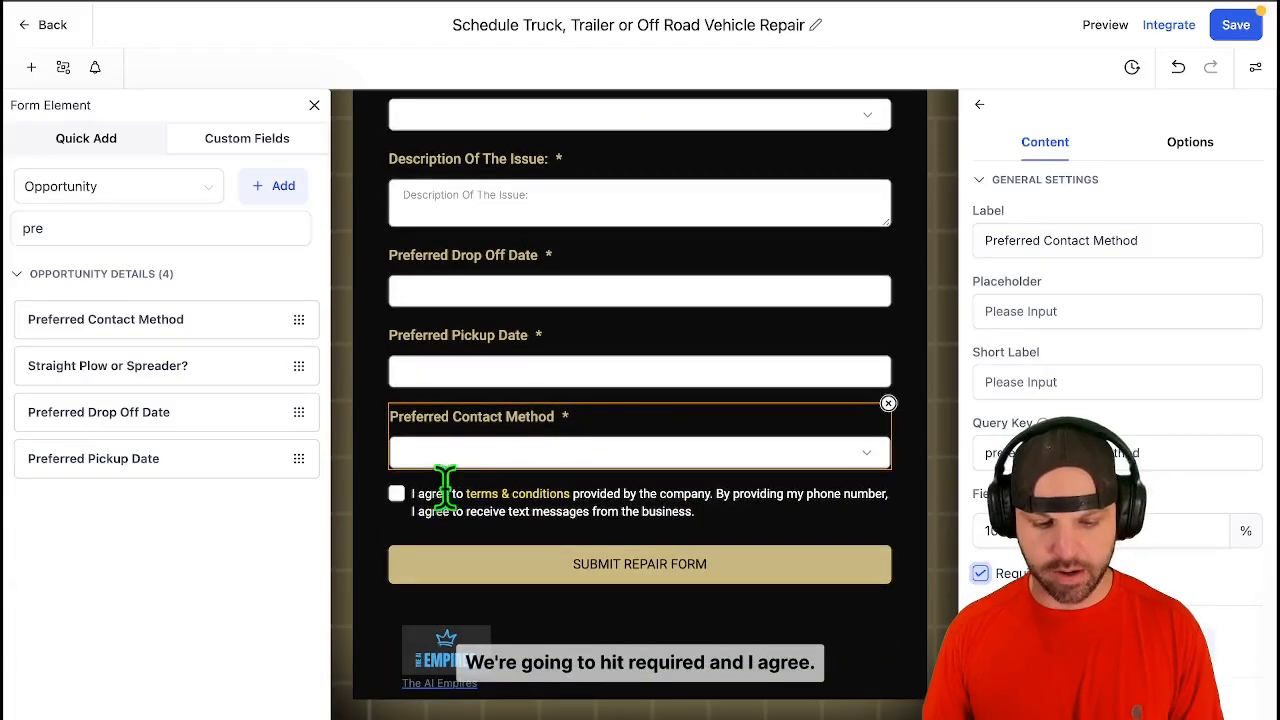
pyautogui.click(445, 492)
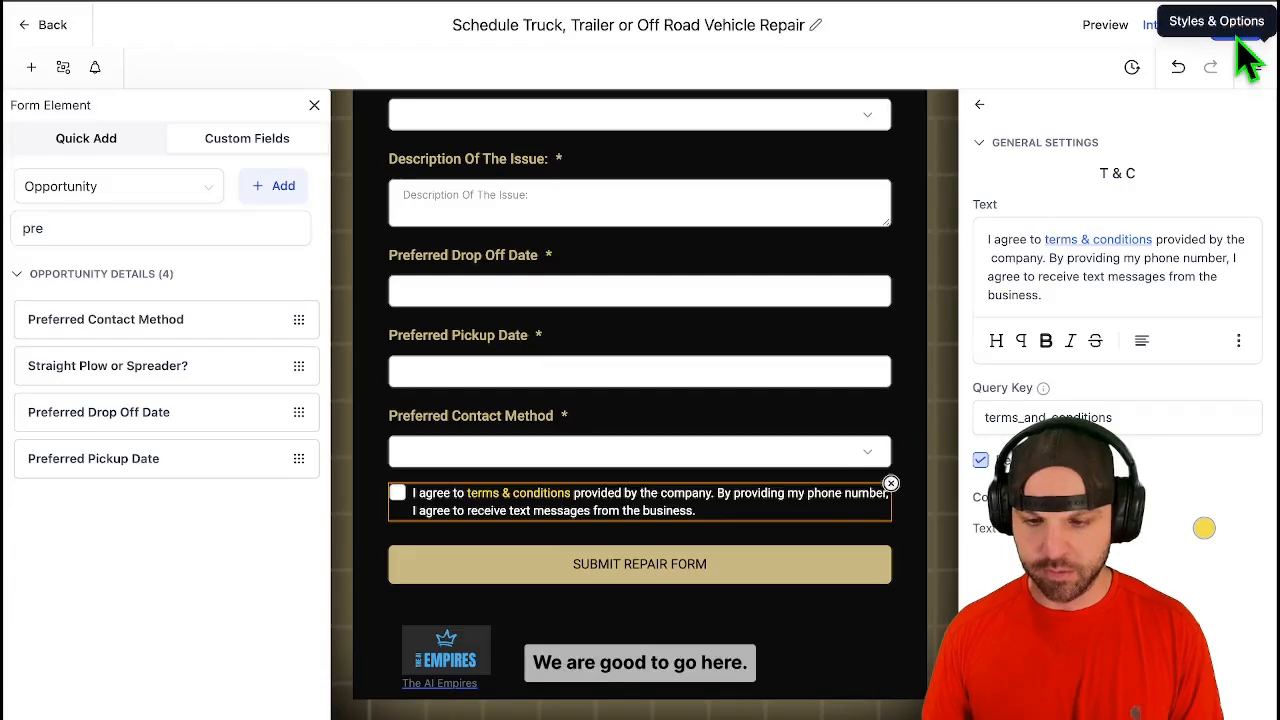
pyautogui.click(755, 585)
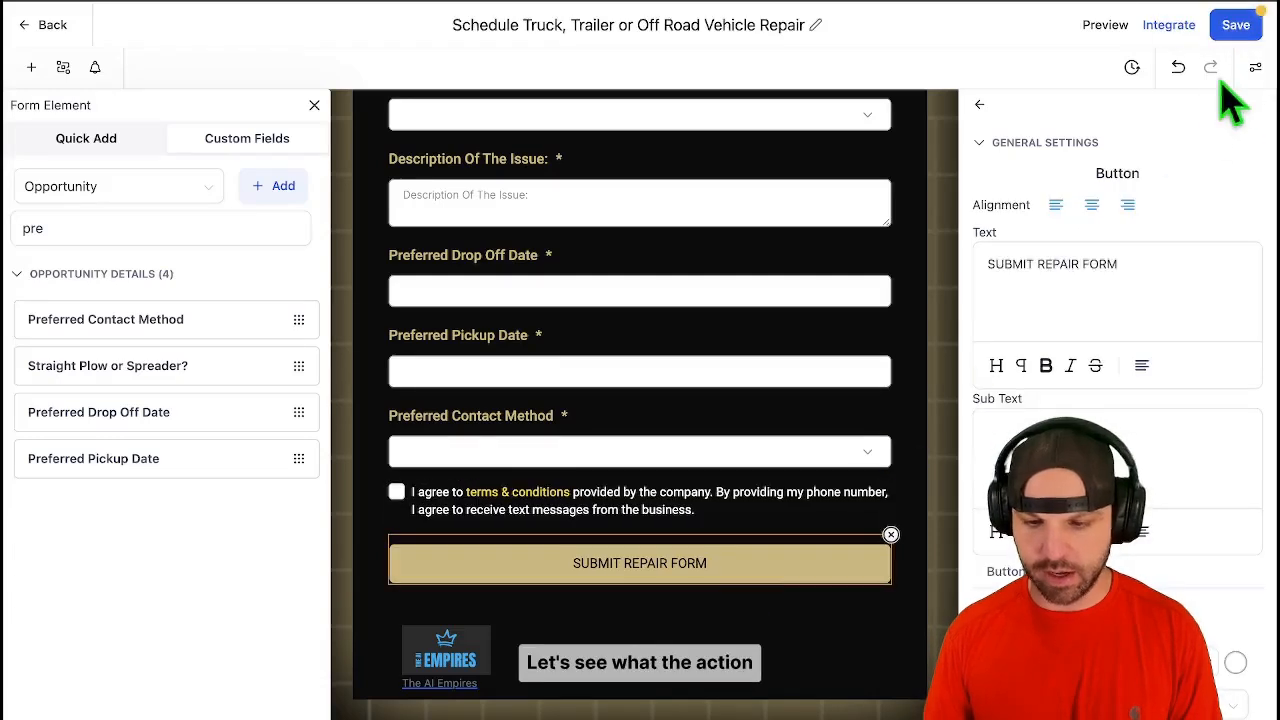
pyautogui.click(1236, 25)
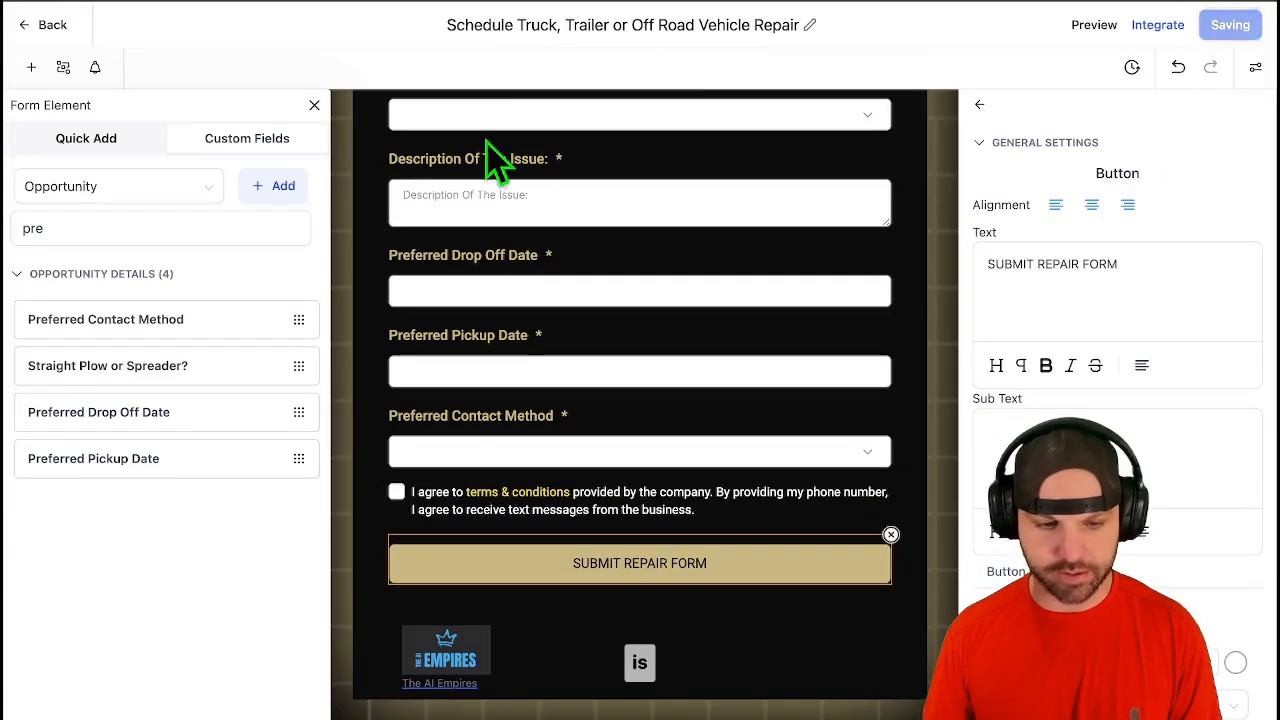
# Review the form's on-submit message, Facebook pixel events and form settings, including the time zone option.
pyautogui.click(988, 148)
pyautogui.click(1256, 67)
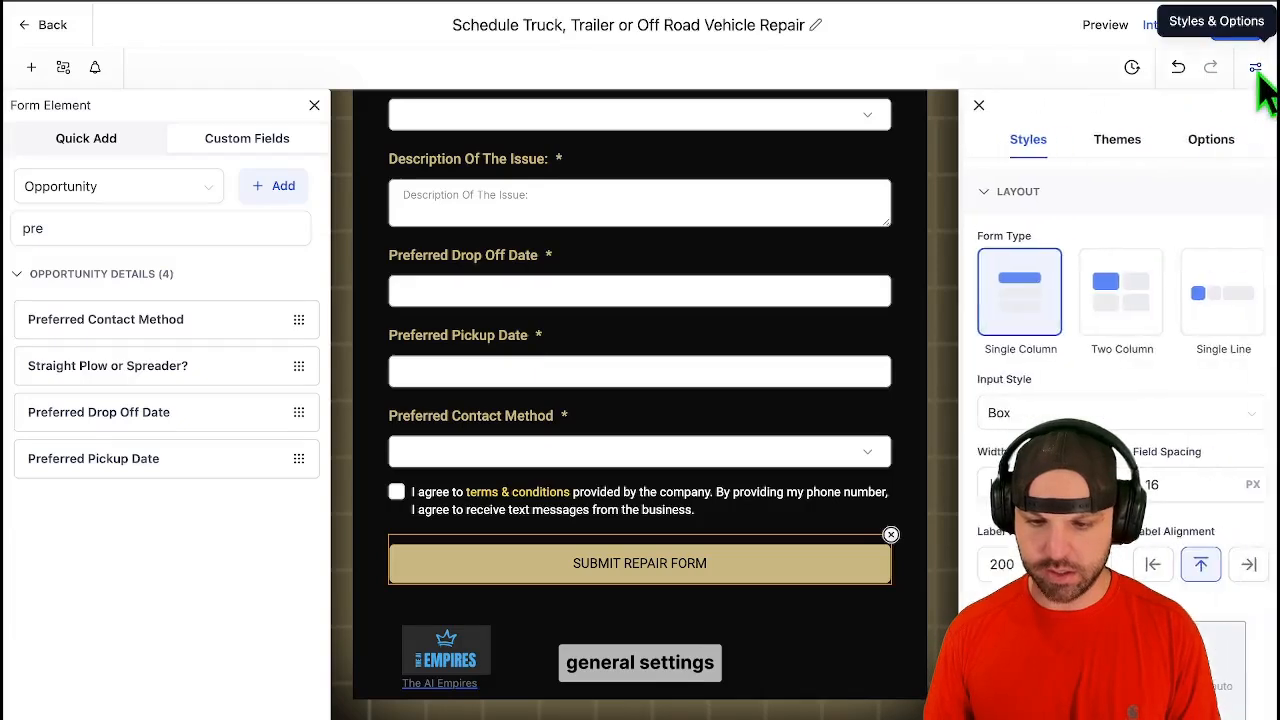
pyautogui.scroll(-3, 1194, 340)
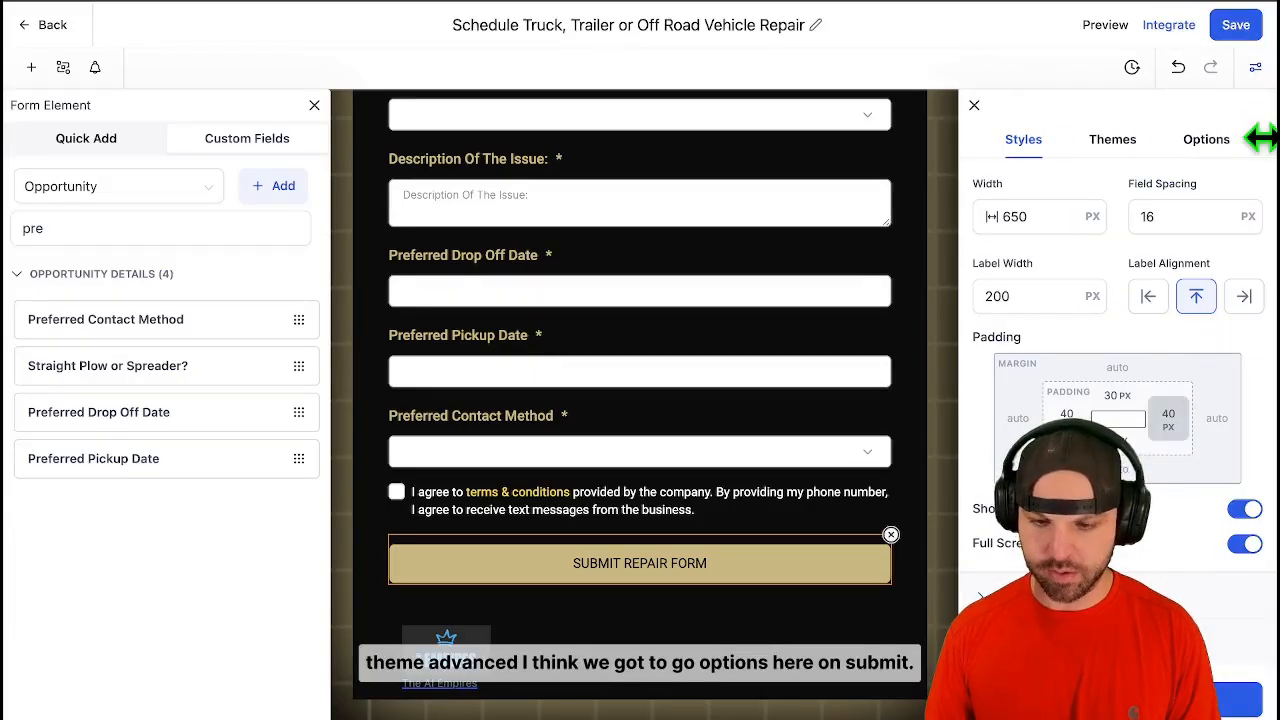
pyautogui.click(1210, 142)
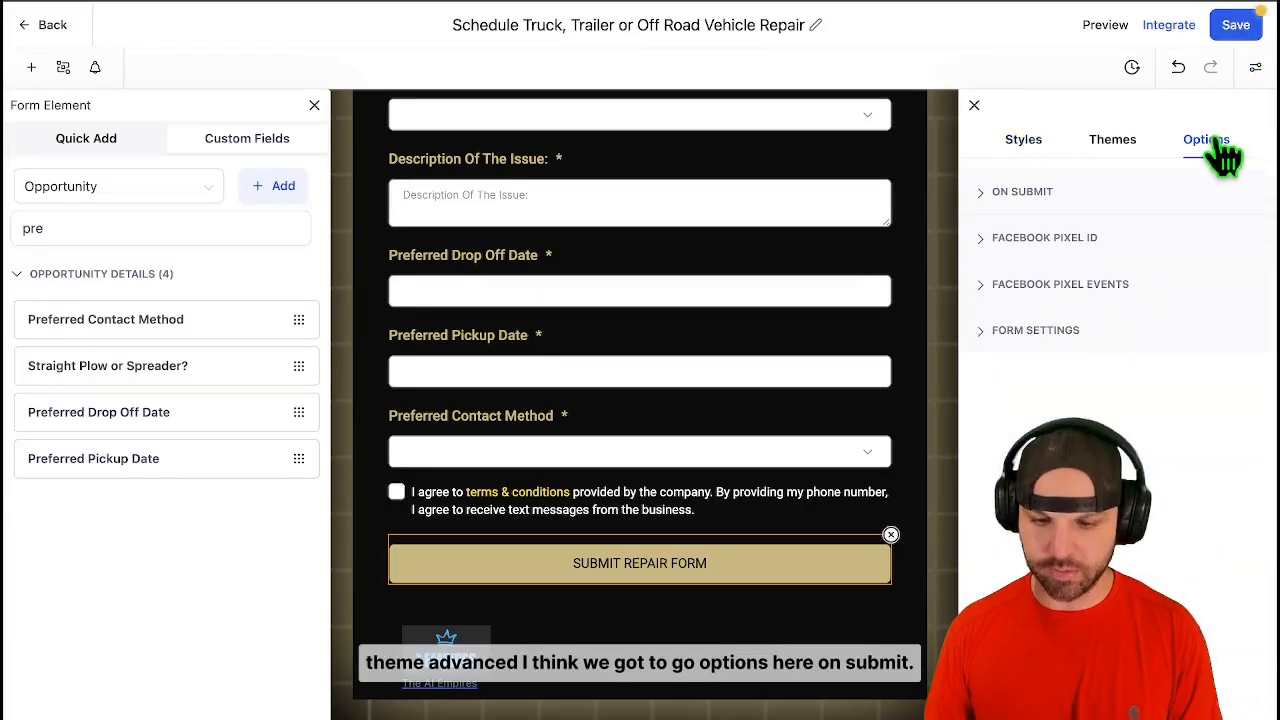
pyautogui.click(1056, 200)
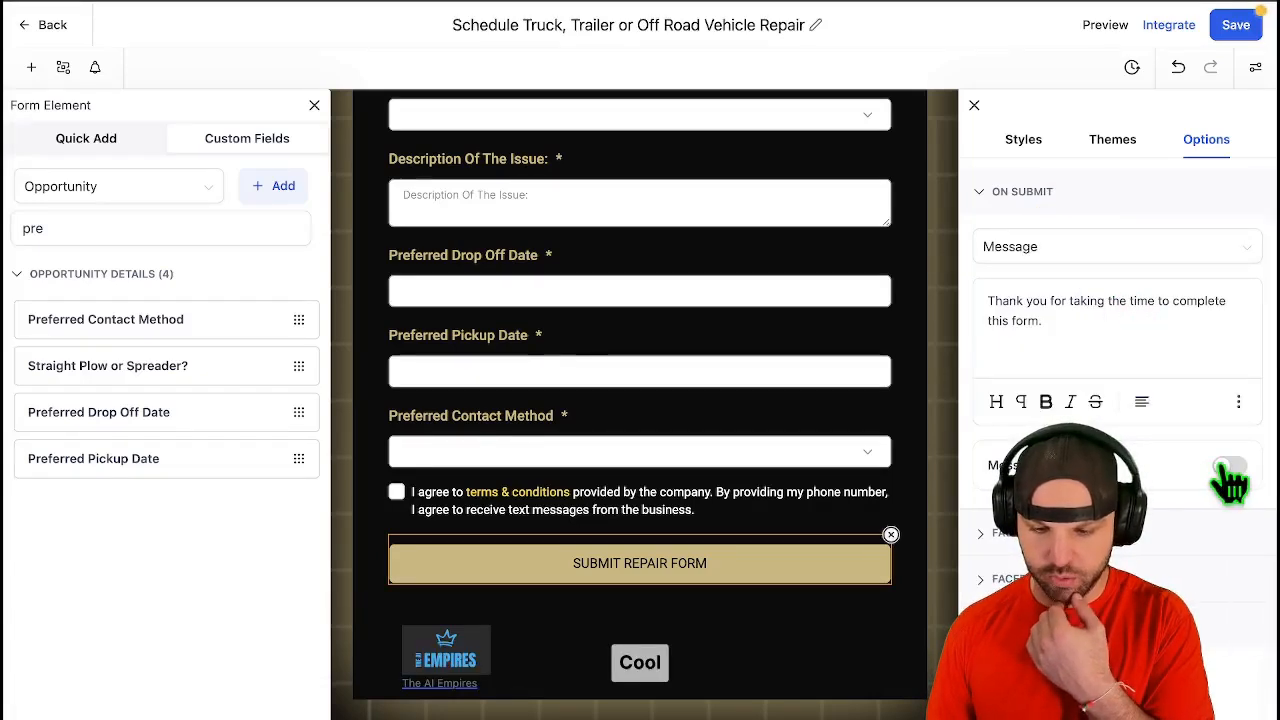
pyautogui.click(1068, 288)
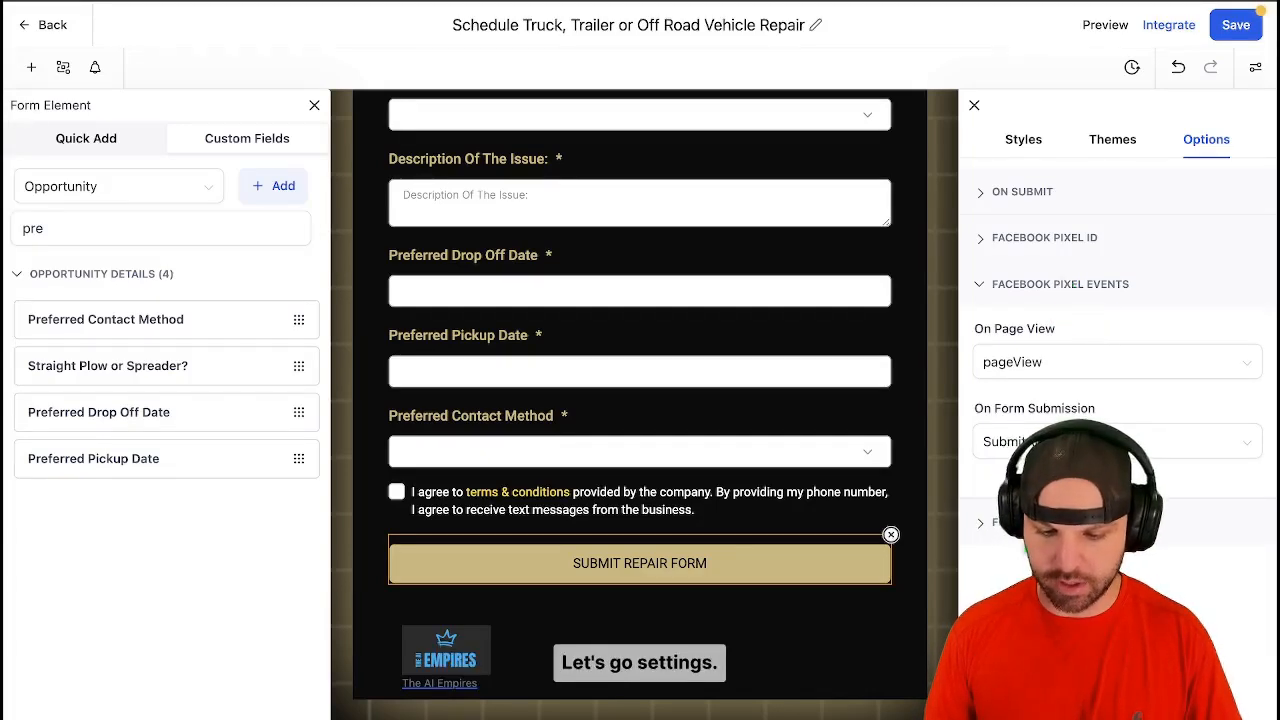
pyautogui.click(1150, 522)
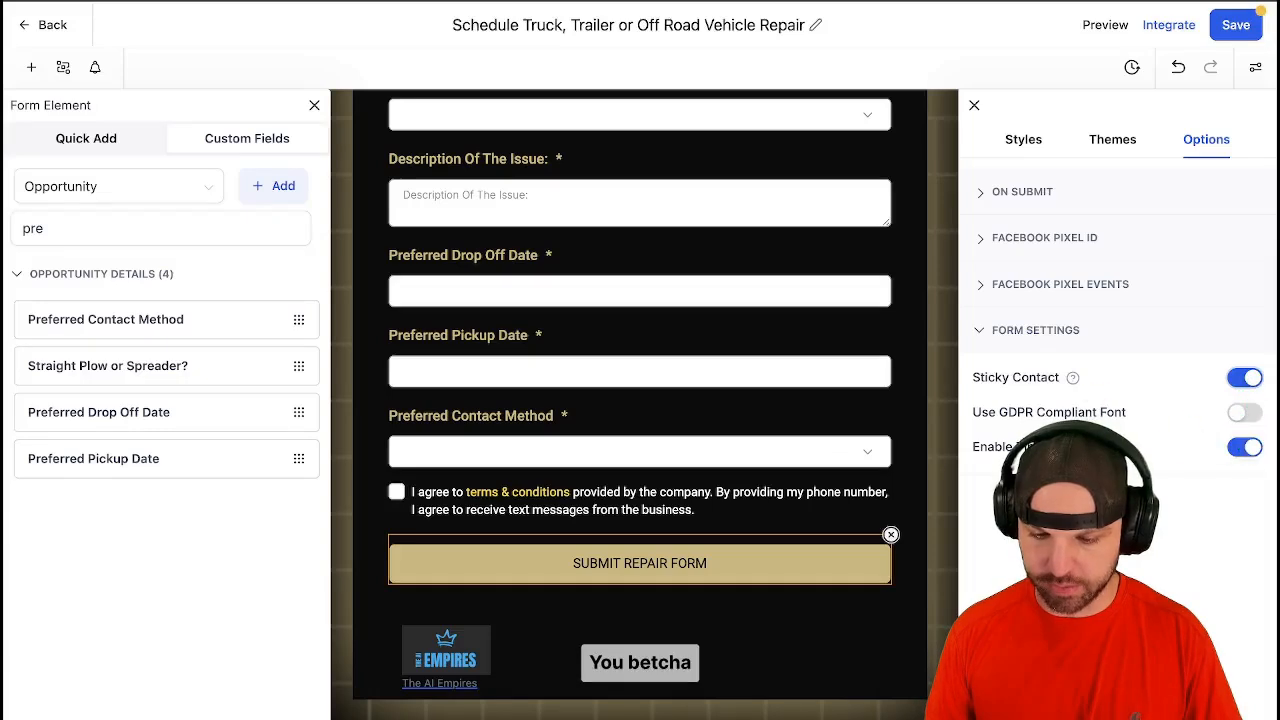
pyautogui.moveTo(1088, 447)
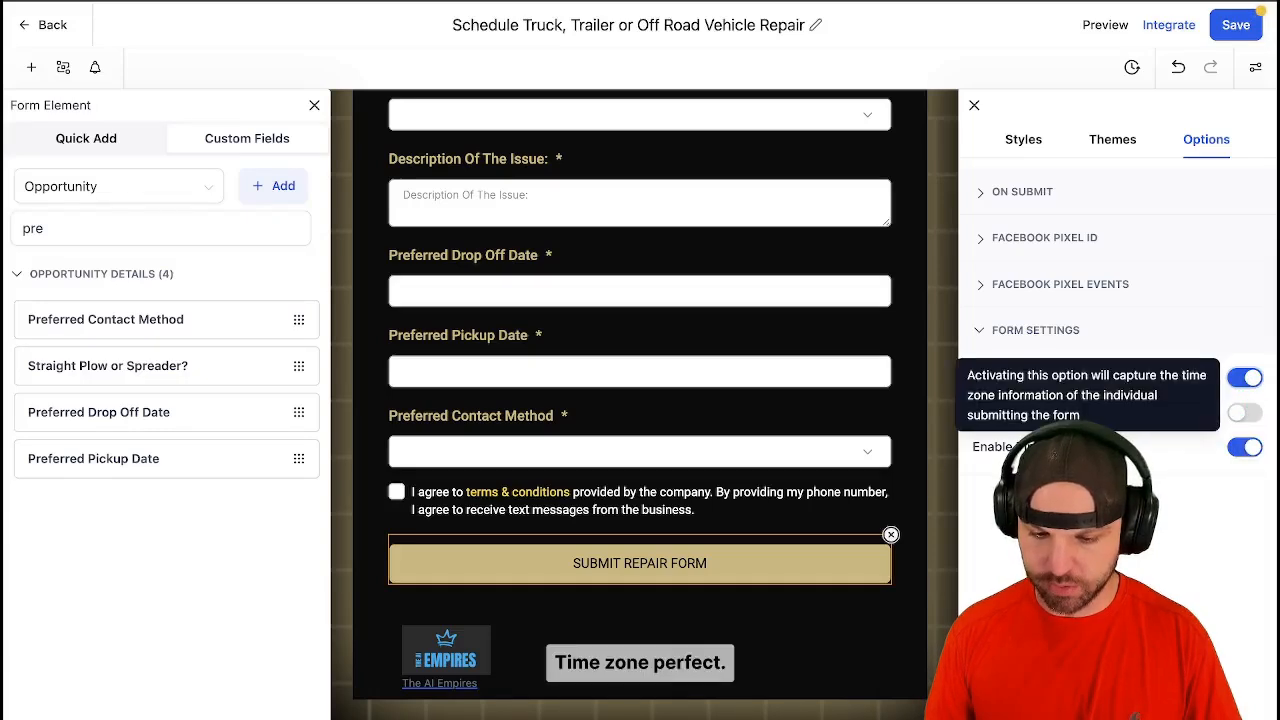
# Review the form's layout, background, agency branding and advanced style settings, and save the form.
pyautogui.click(1028, 140)
pyautogui.scroll(-3, 1155, 566)
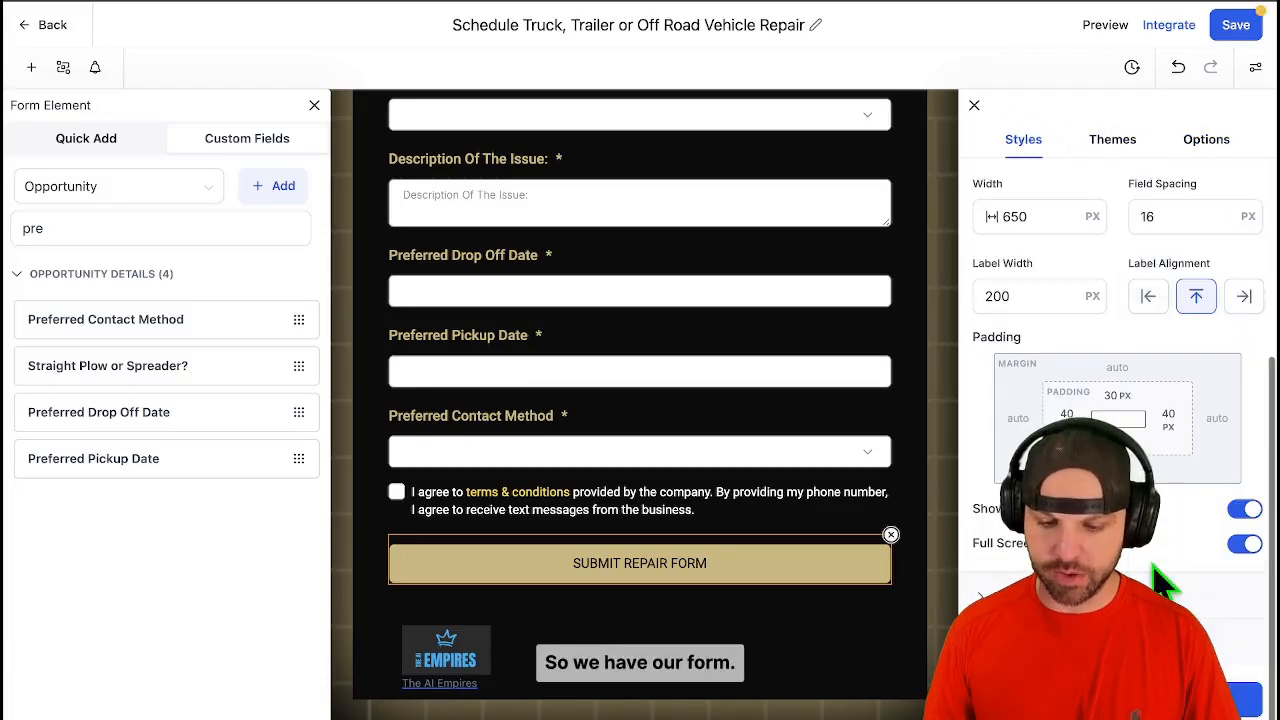
pyautogui.scroll(-6, 1117, 400)
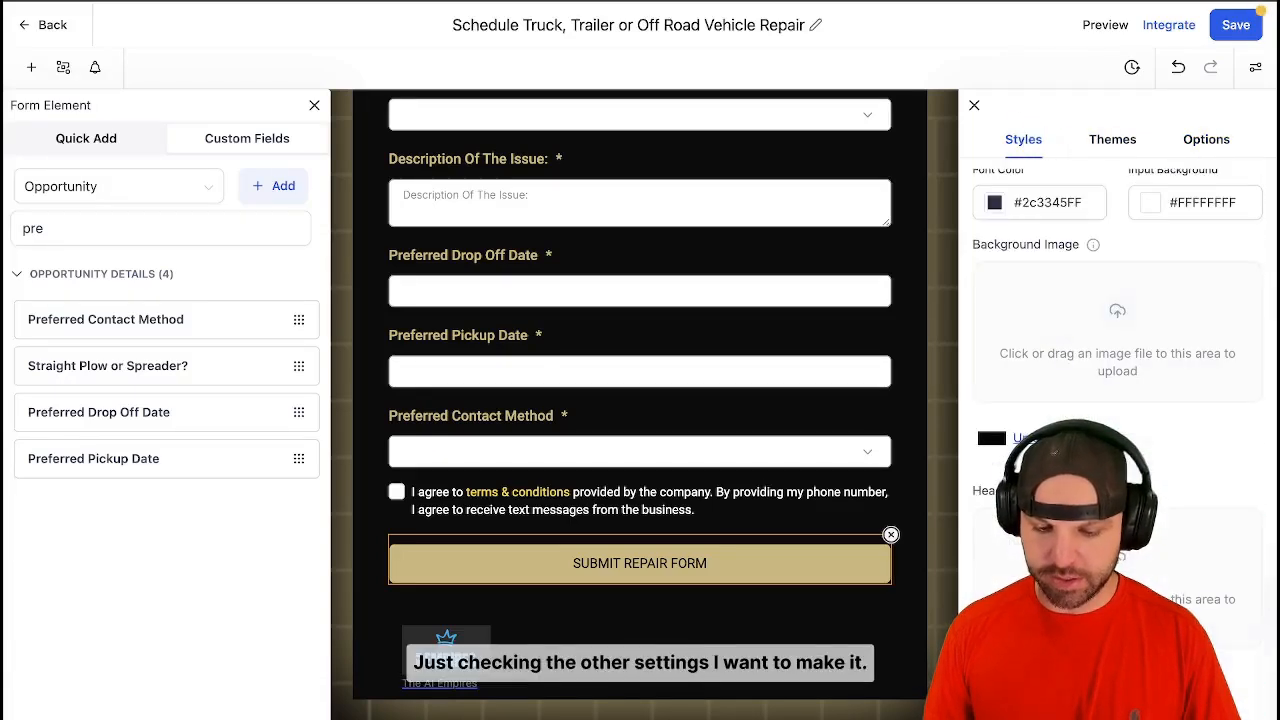
pyautogui.click(1090, 641)
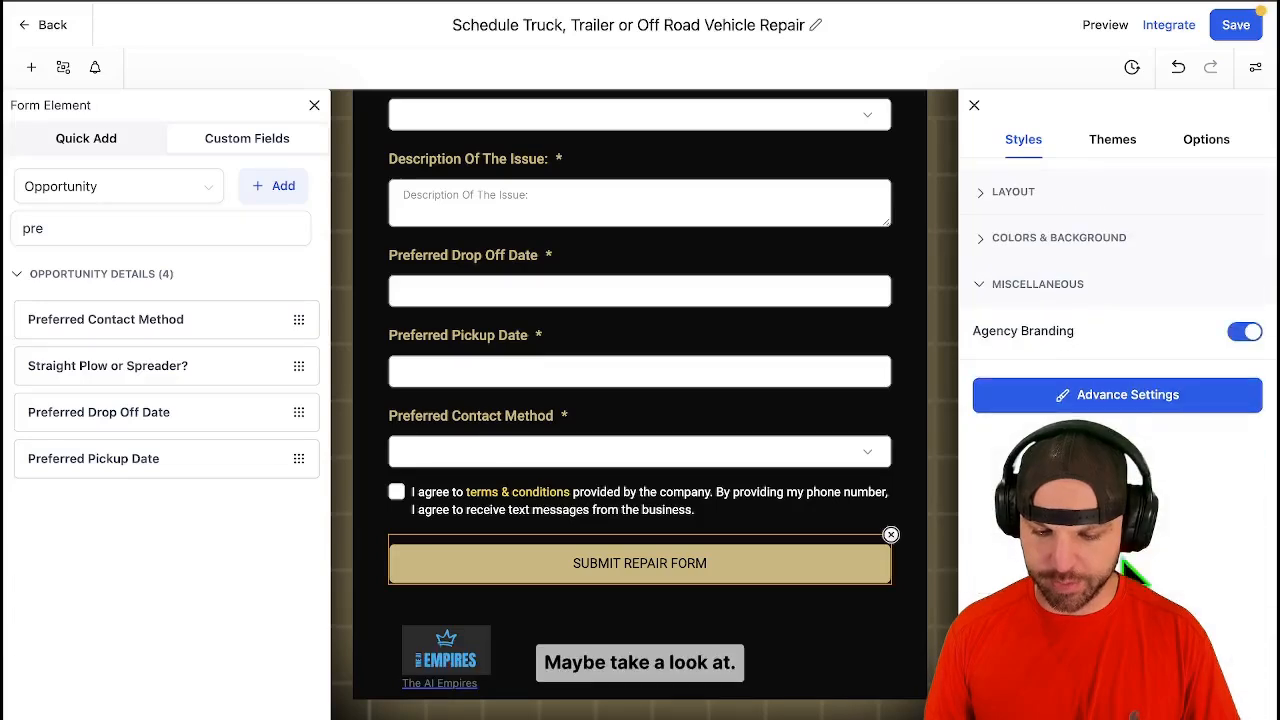
pyautogui.click(1117, 400)
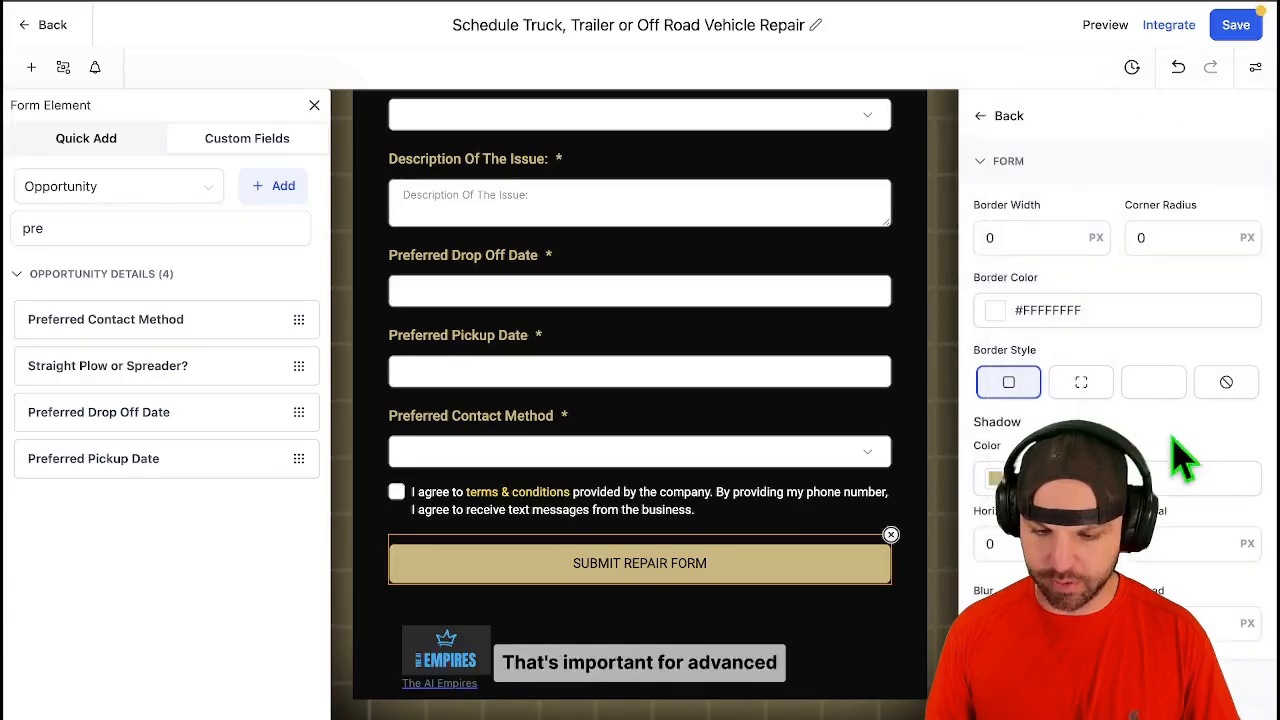
pyautogui.scroll(-3, 1190, 495)
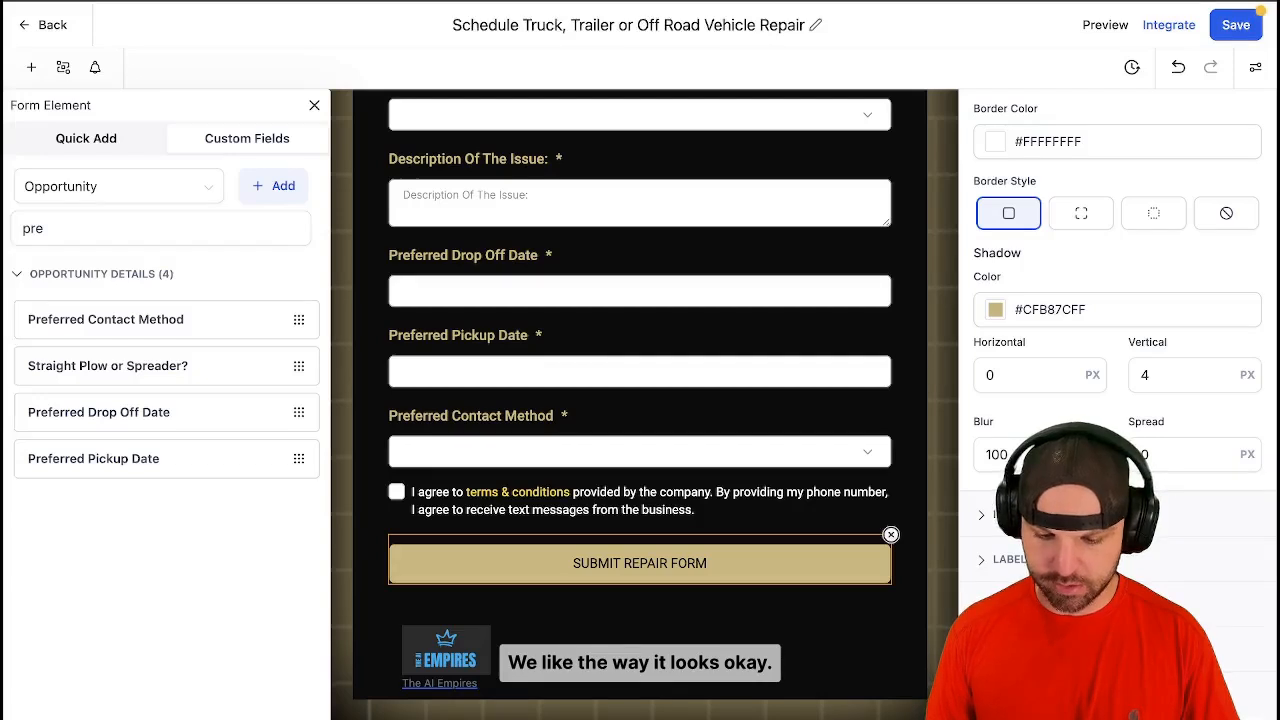
pyautogui.click(1238, 27)
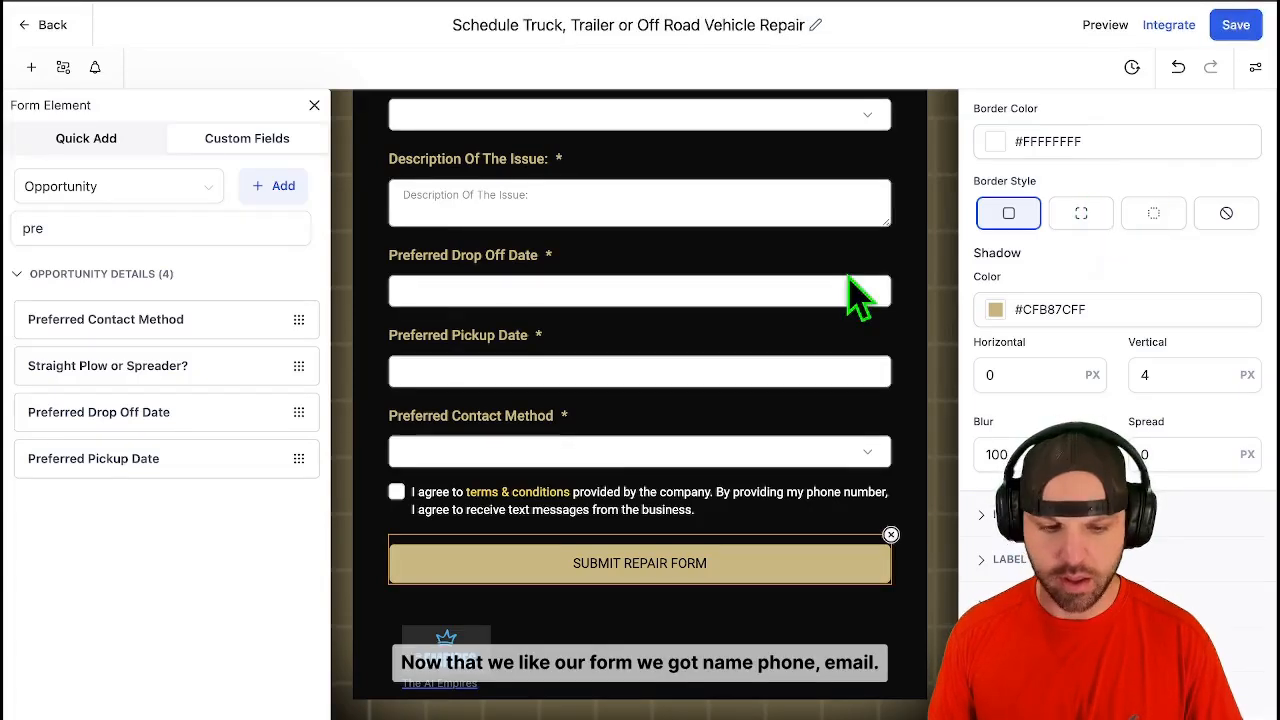
# Look over the form fields, then check and confirm the form's integration settings with the Inline embed layout.
pyautogui.scroll(4, 850, 286)
pyautogui.scroll(-3, 849, 290)
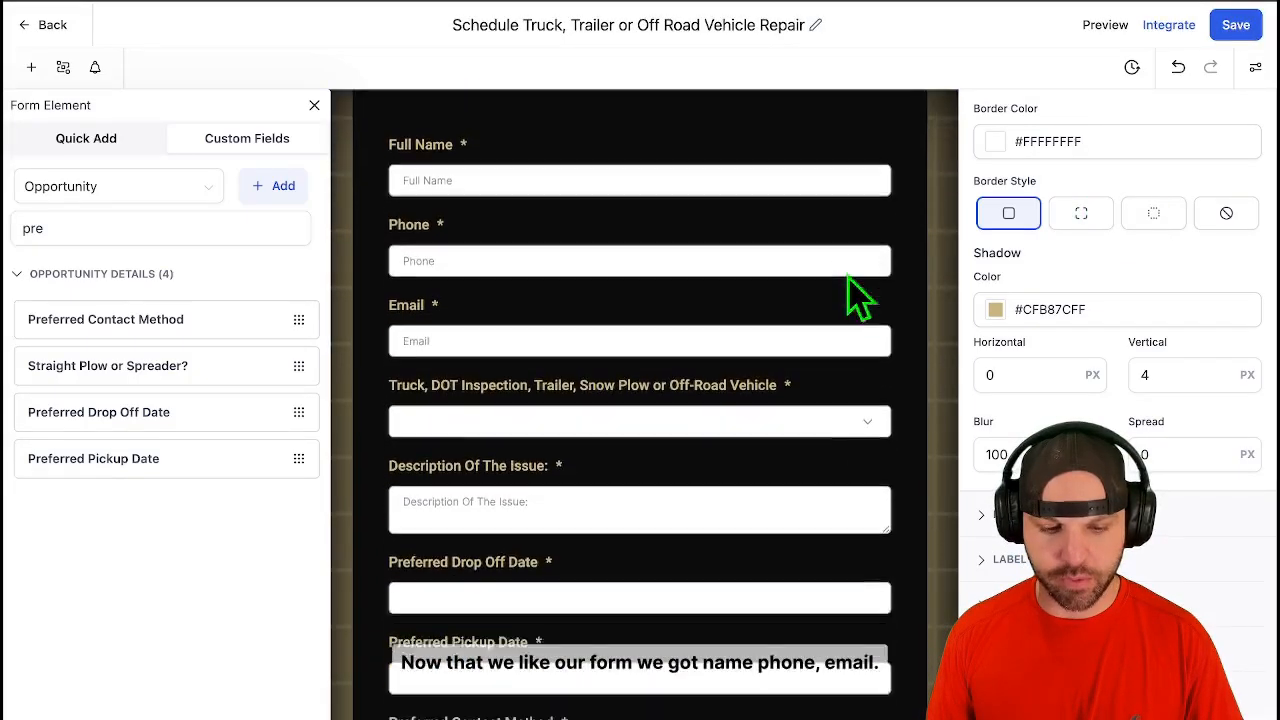
pyautogui.click(1167, 30)
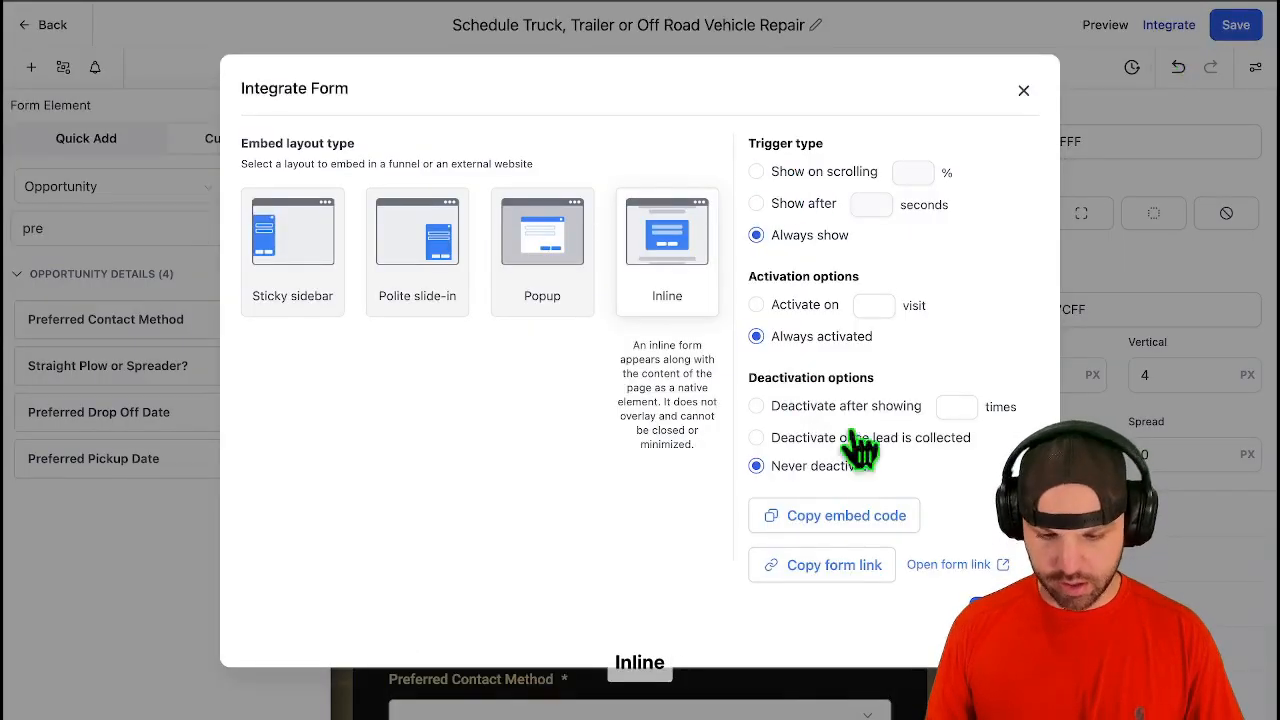
pyautogui.click(1004, 612)
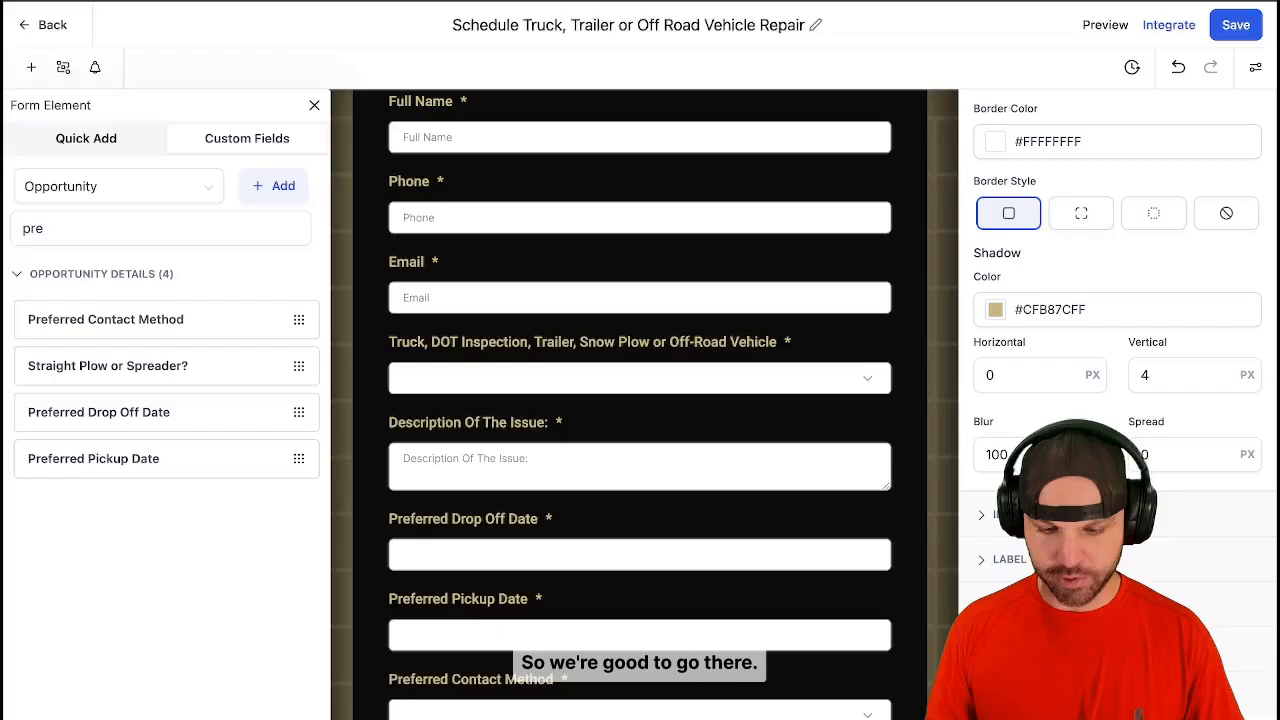
# Save the repair form and open the Contact Us page of the Automotive Repair/Mechanic Offer funnel for editing.
pyautogui.click(1240, 28)
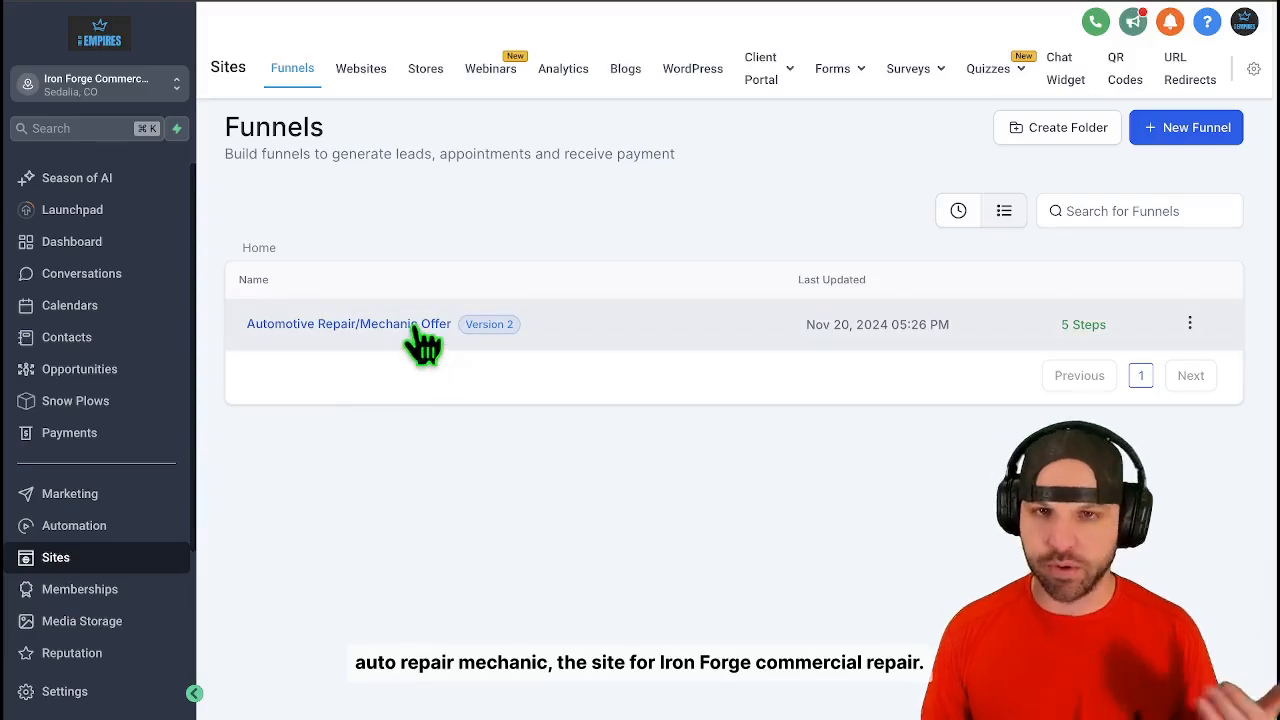
pyautogui.click(413, 326)
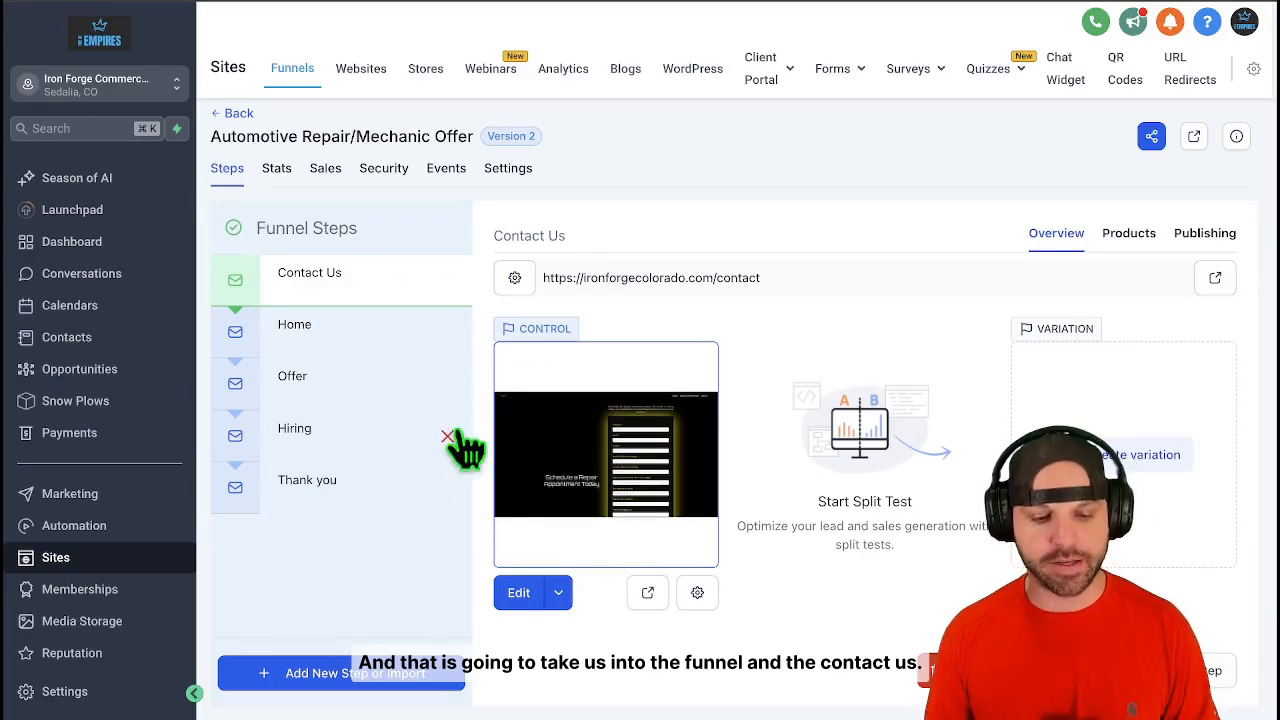
pyautogui.click(516, 597)
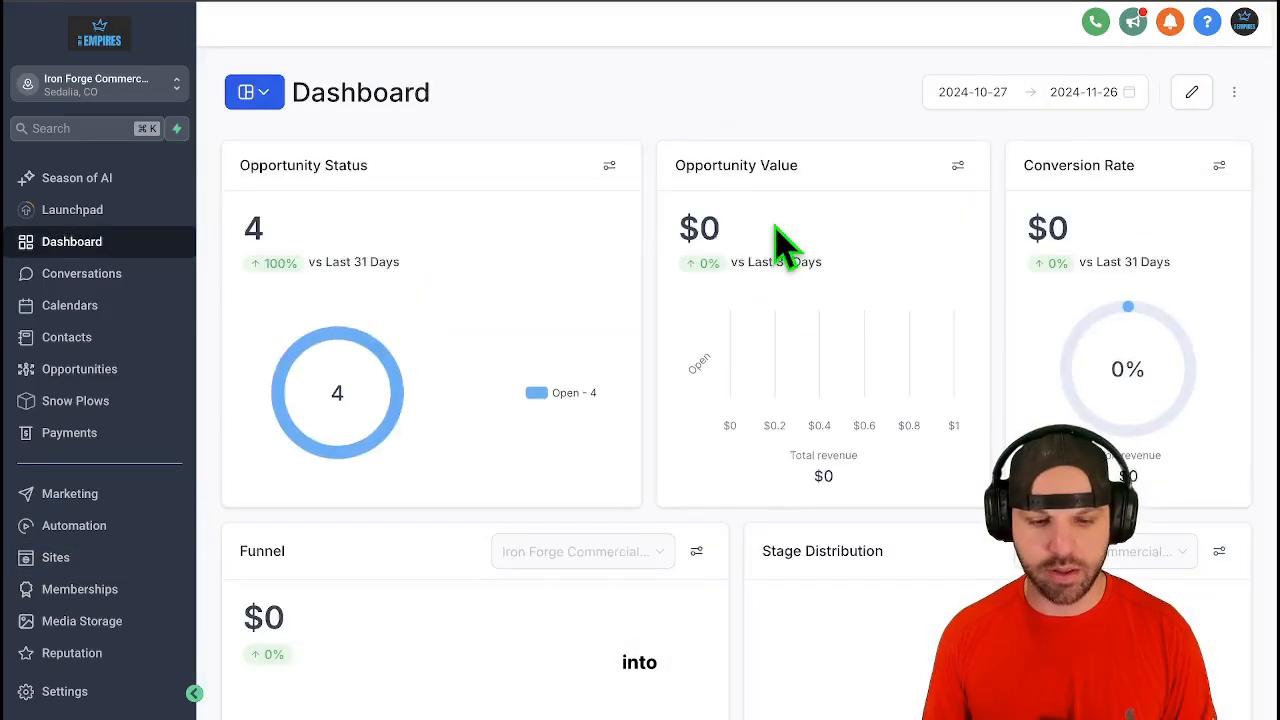
pyautogui.click(62, 557)
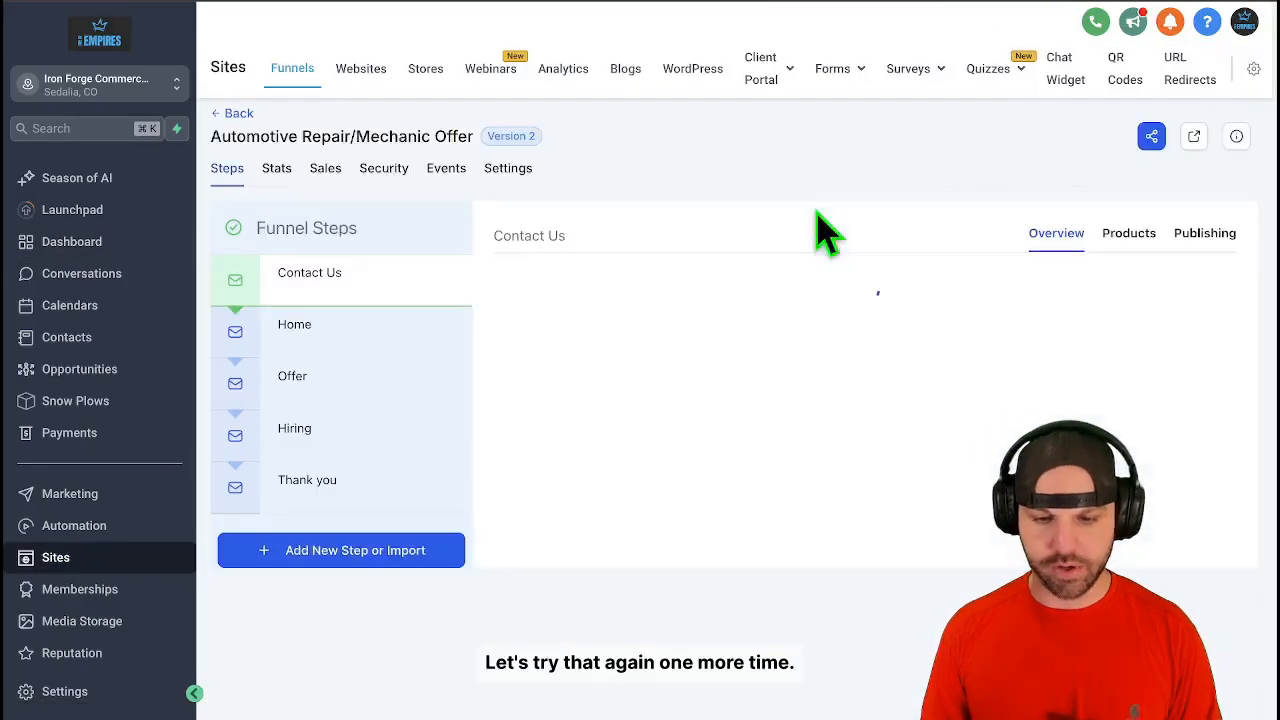
pyautogui.click(519, 594)
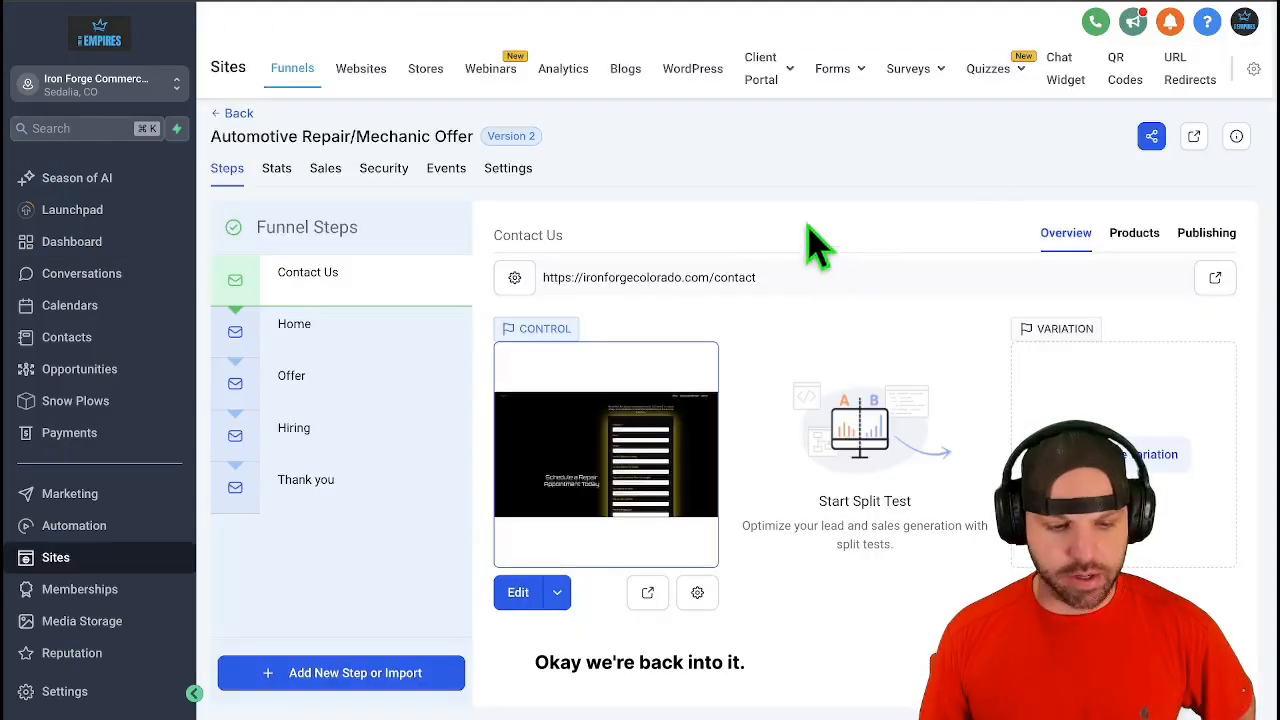
pyautogui.click(519, 594)
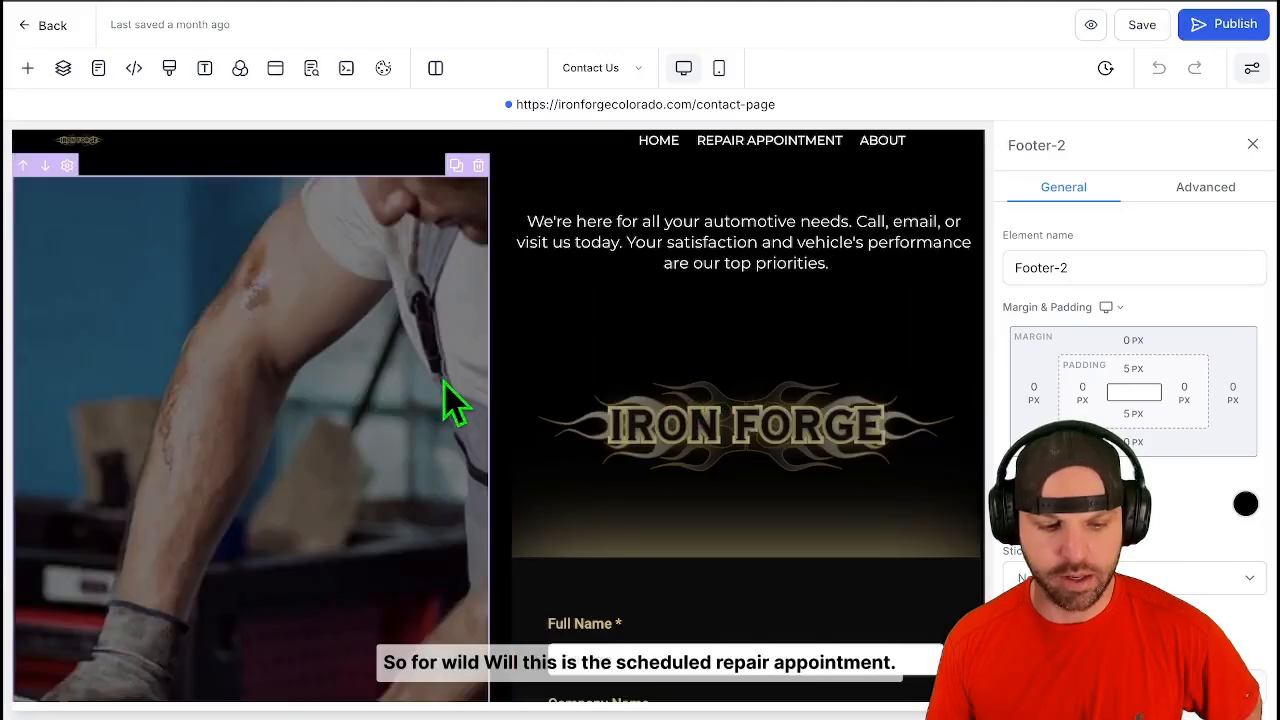
# Replace the form embedded in the Contact Us page with Schedule Truck, Trailer or Off Road Vehicle Repair.
pyautogui.scroll(-3, 277, 357)
pyautogui.click(740, 449)
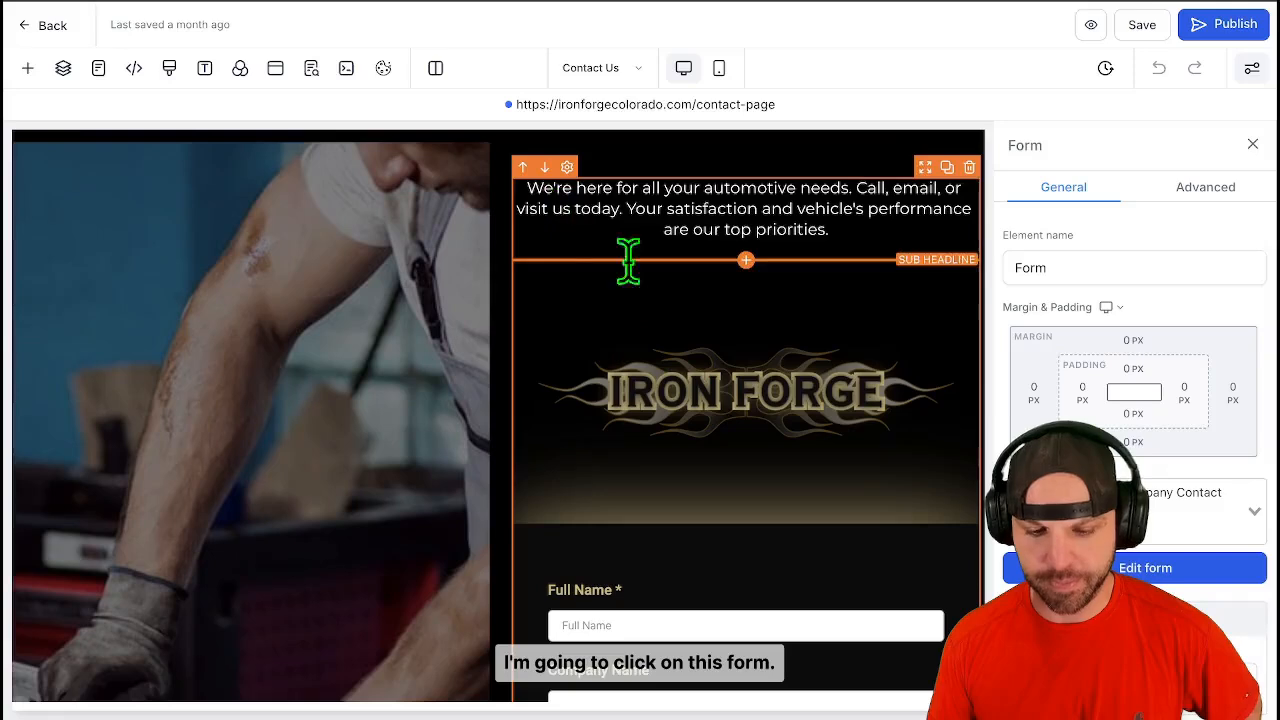
pyautogui.scroll(-1, 1135, 400)
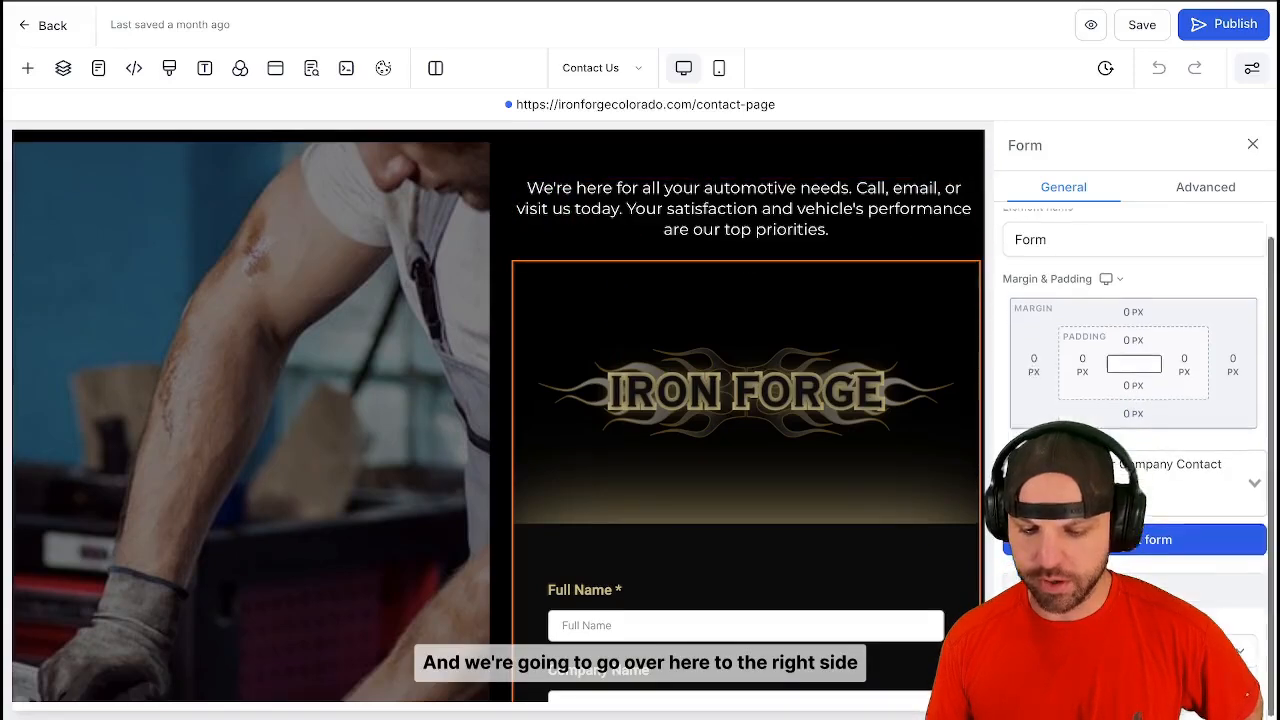
pyautogui.click(1250, 466)
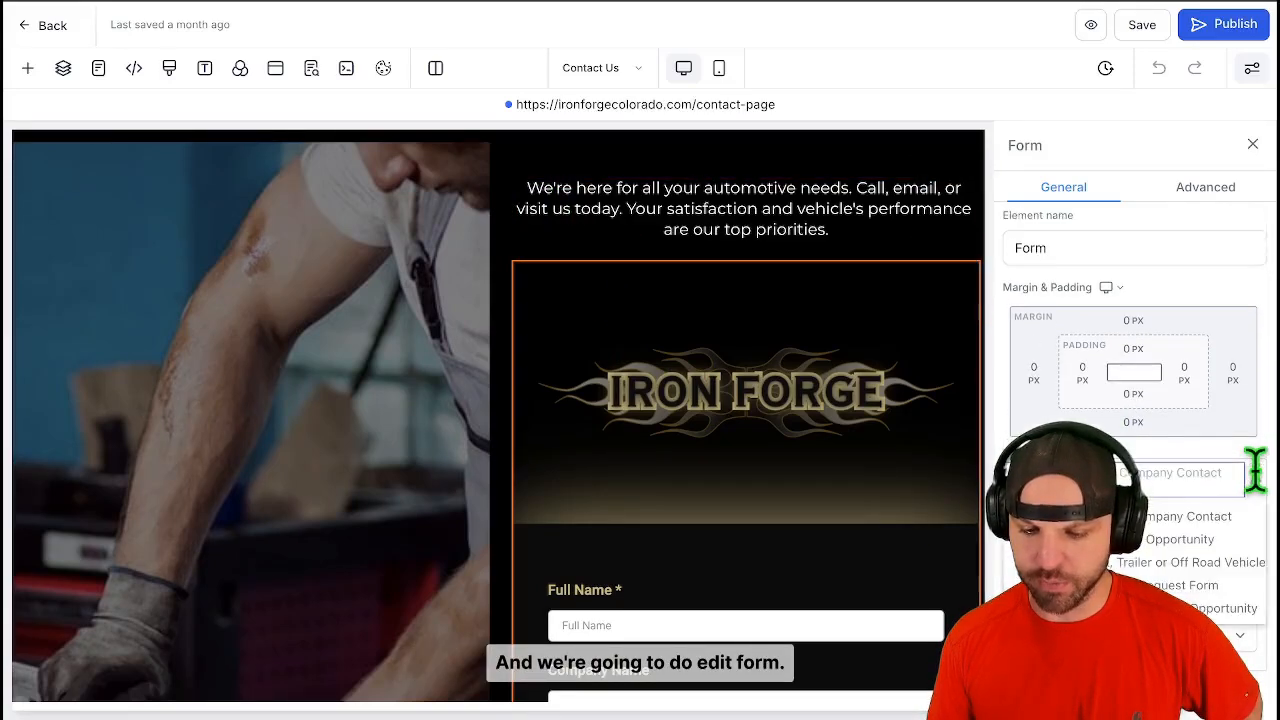
pyautogui.click(1243, 566)
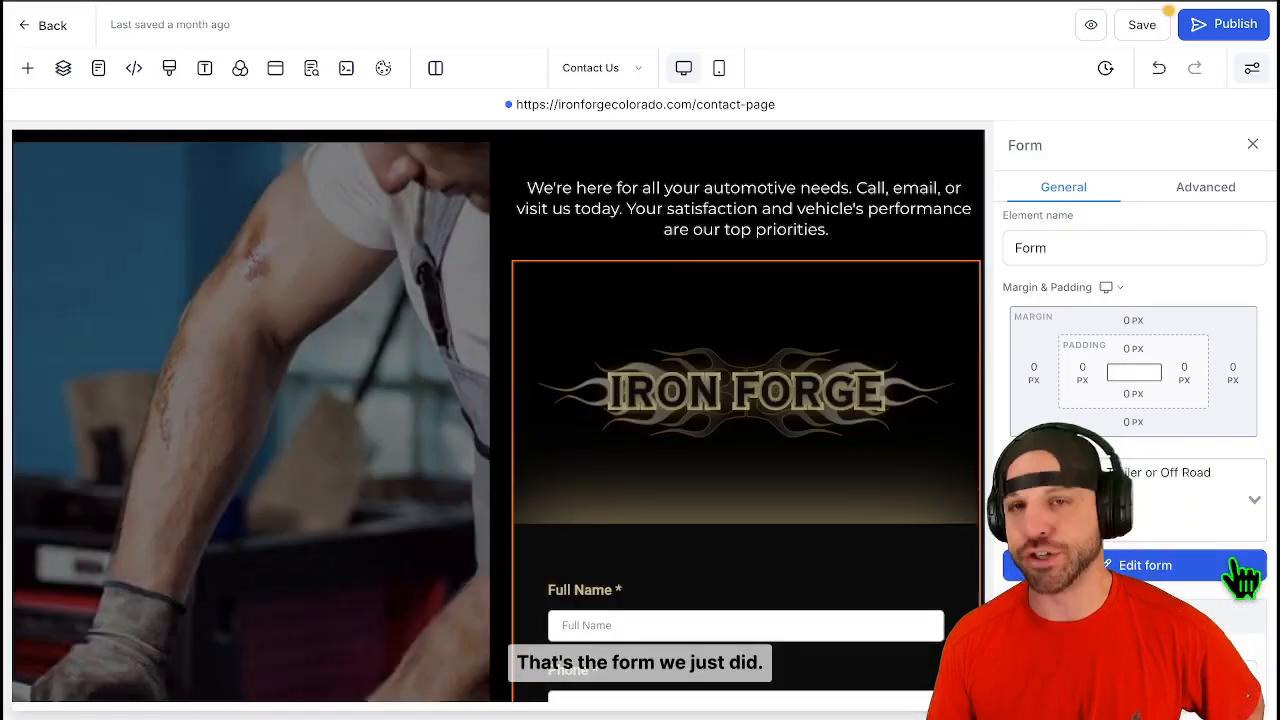
# Save the Contact Us page with its SEO metadata updated, and publish it.
pyautogui.scroll(-2, 716, 430)
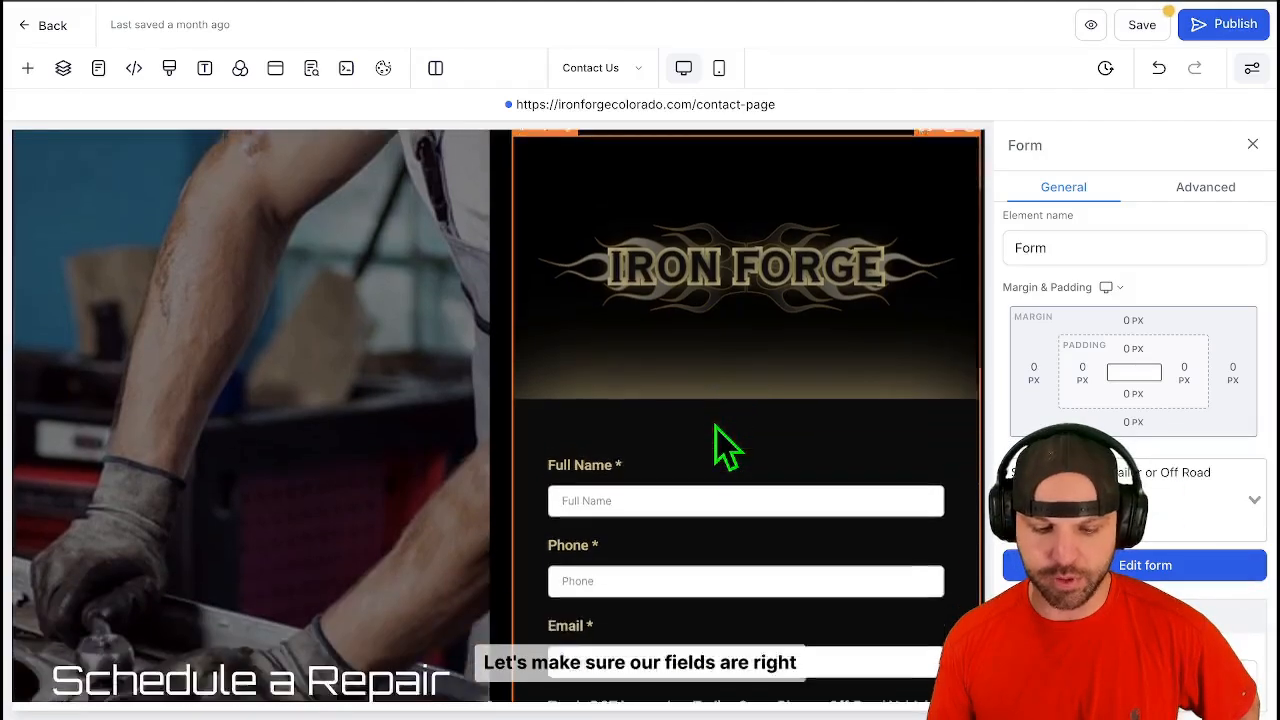
pyautogui.scroll(-6, 716, 430)
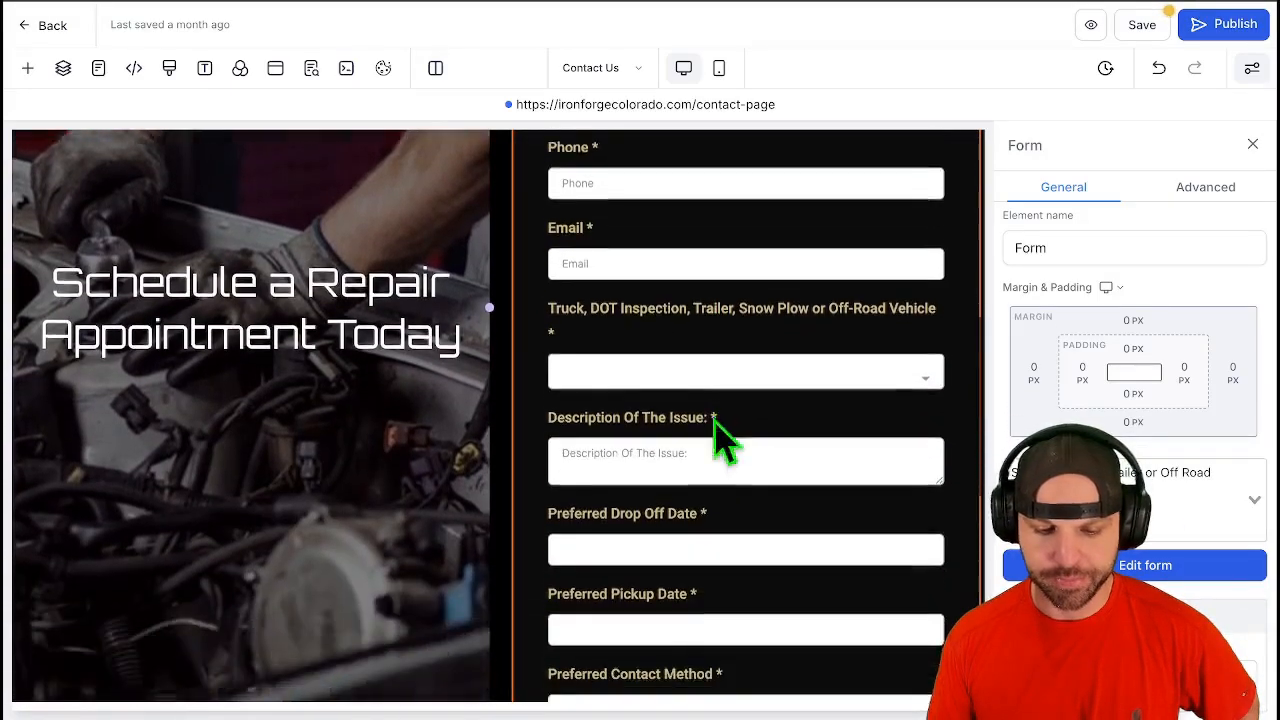
pyautogui.scroll(-5, 716, 425)
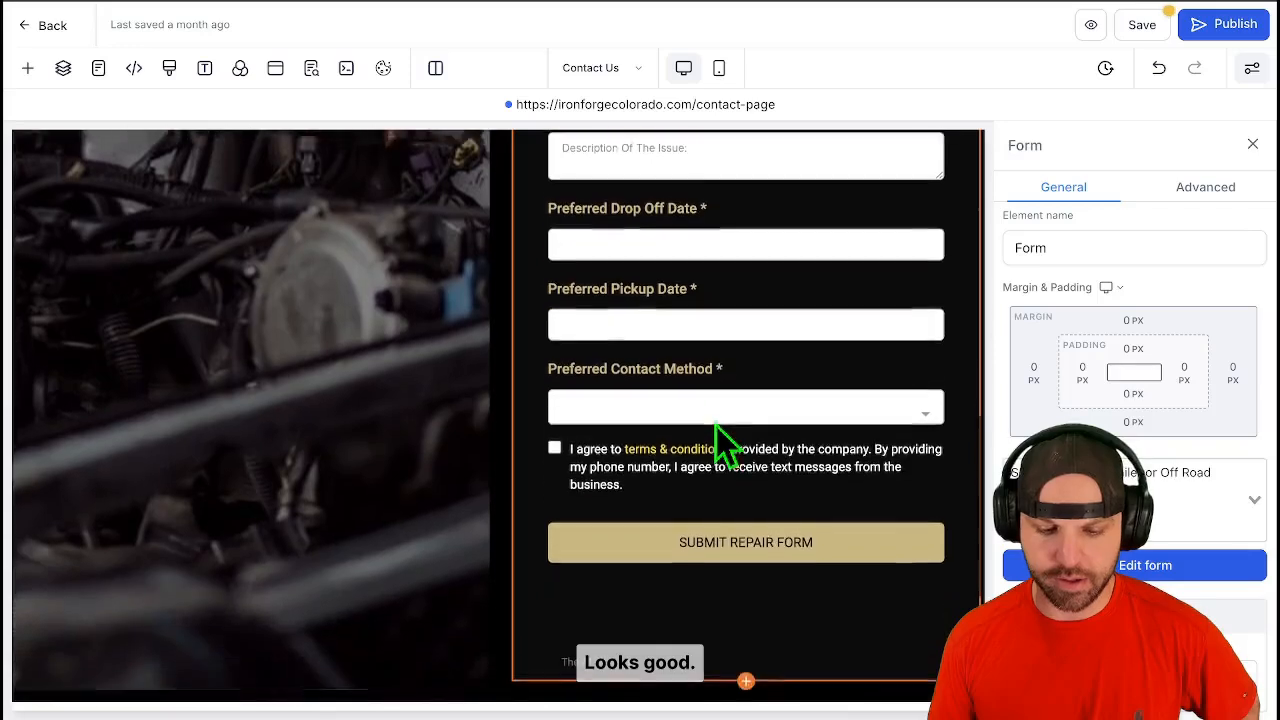
pyautogui.scroll(4, 720, 435)
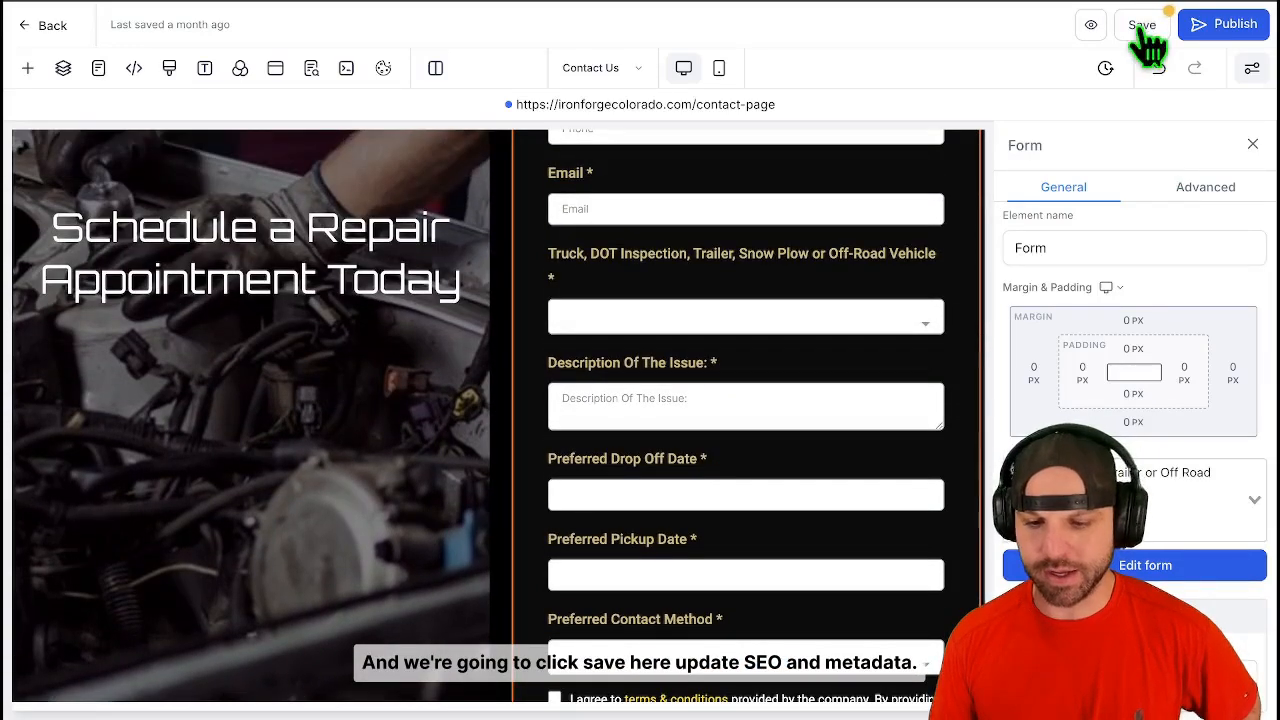
pyautogui.click(1141, 28)
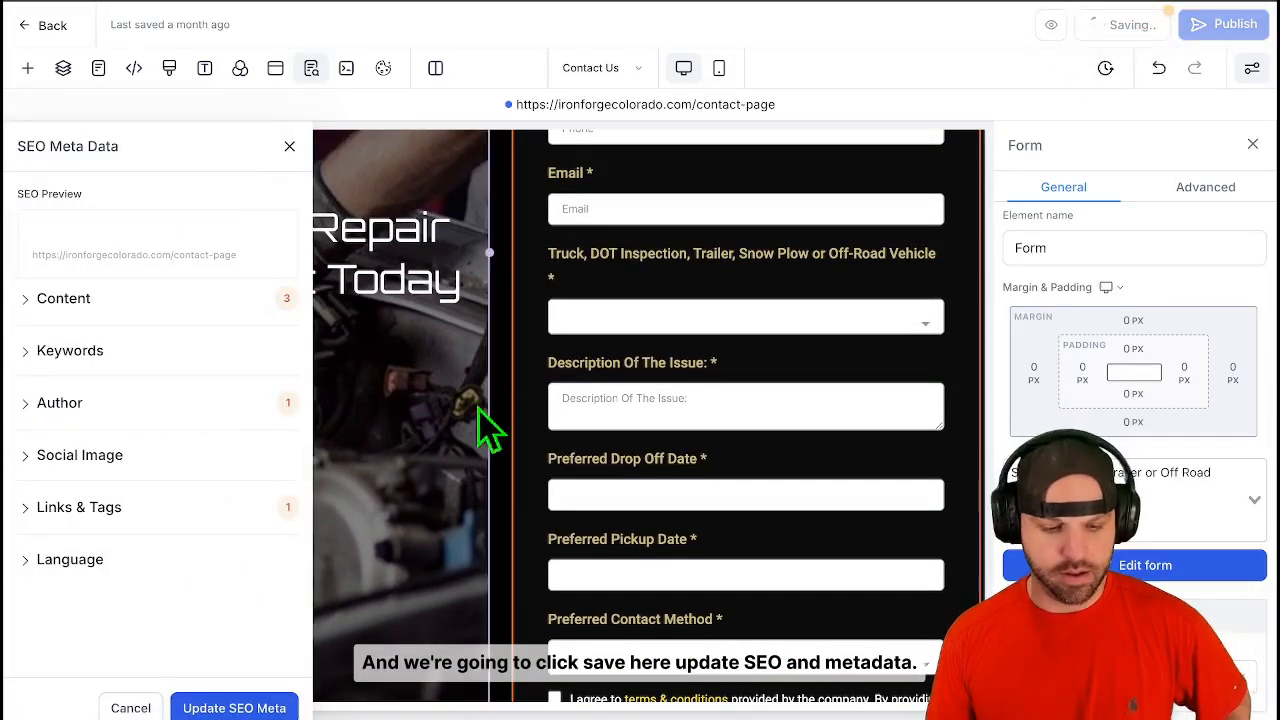
pyautogui.click(228, 706)
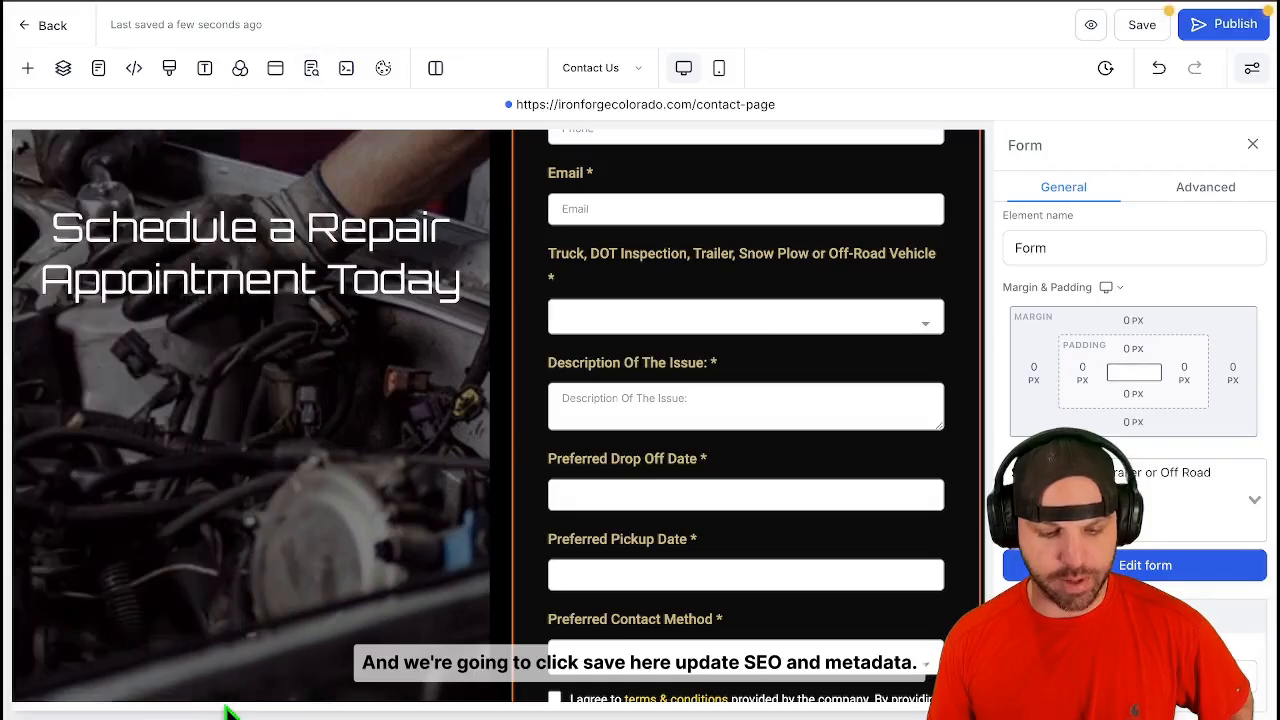
pyautogui.click(1222, 28)
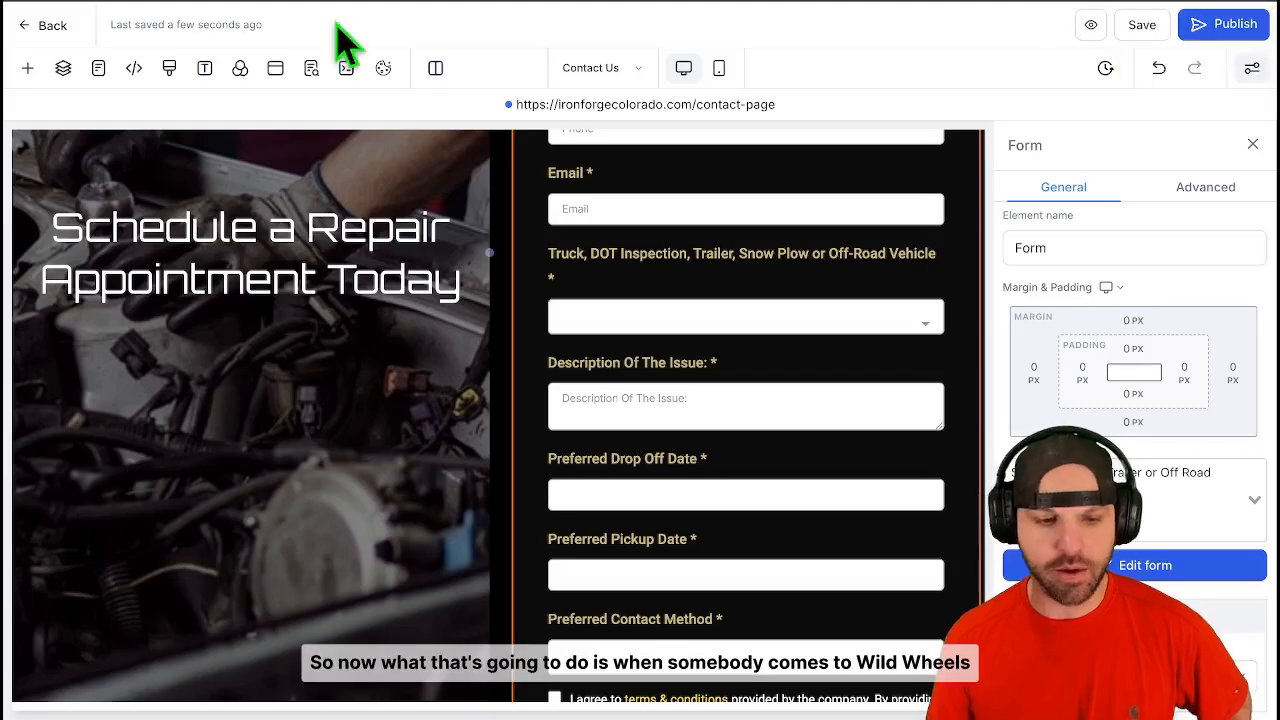
# Review the repair form on the live website's appointment page, from Full Name down to SUBMIT REPAIR FORM.
pyautogui.click(362, 1)
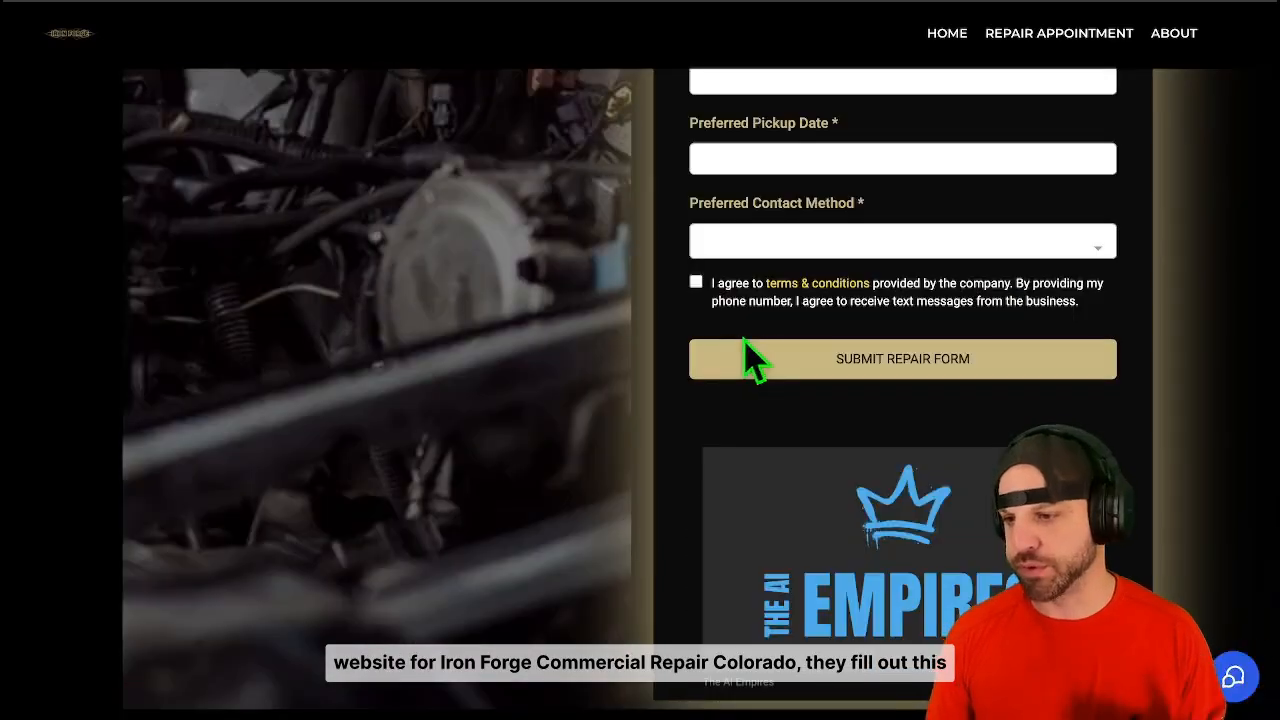
pyautogui.scroll(5, 862, 363)
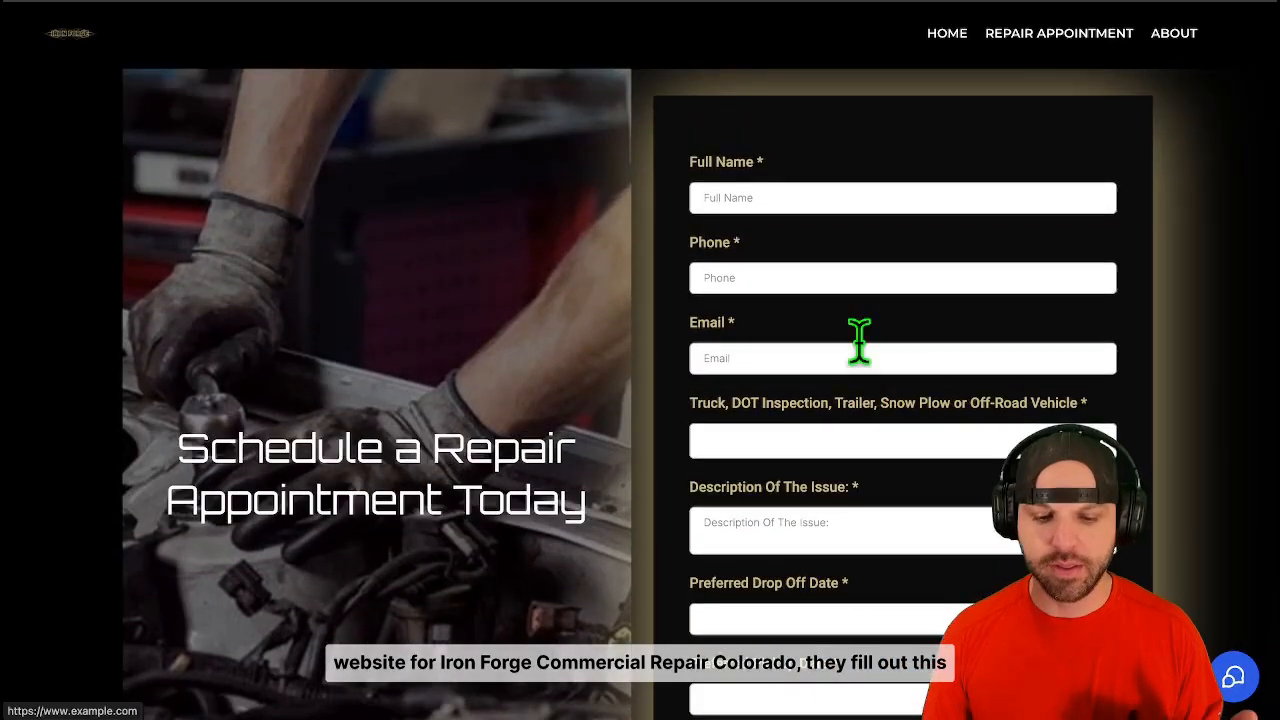
pyautogui.scroll(-3, 860, 340)
pyautogui.scroll(-3, 862, 363)
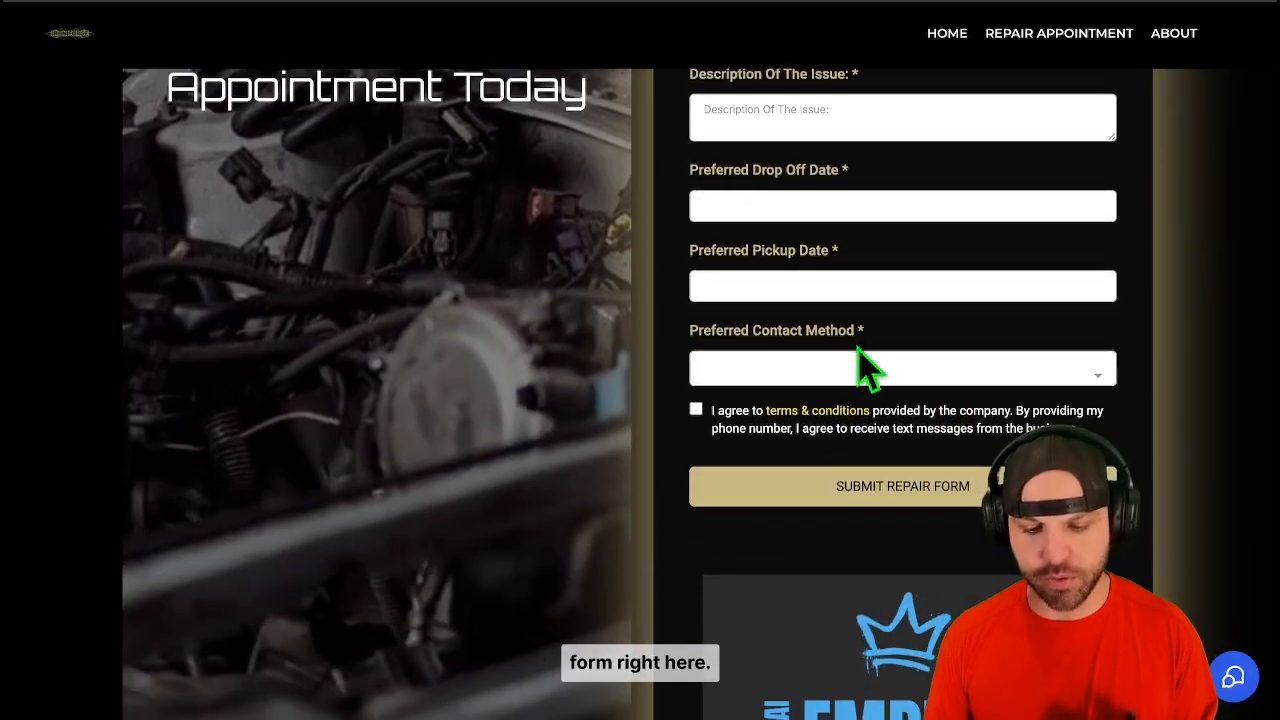